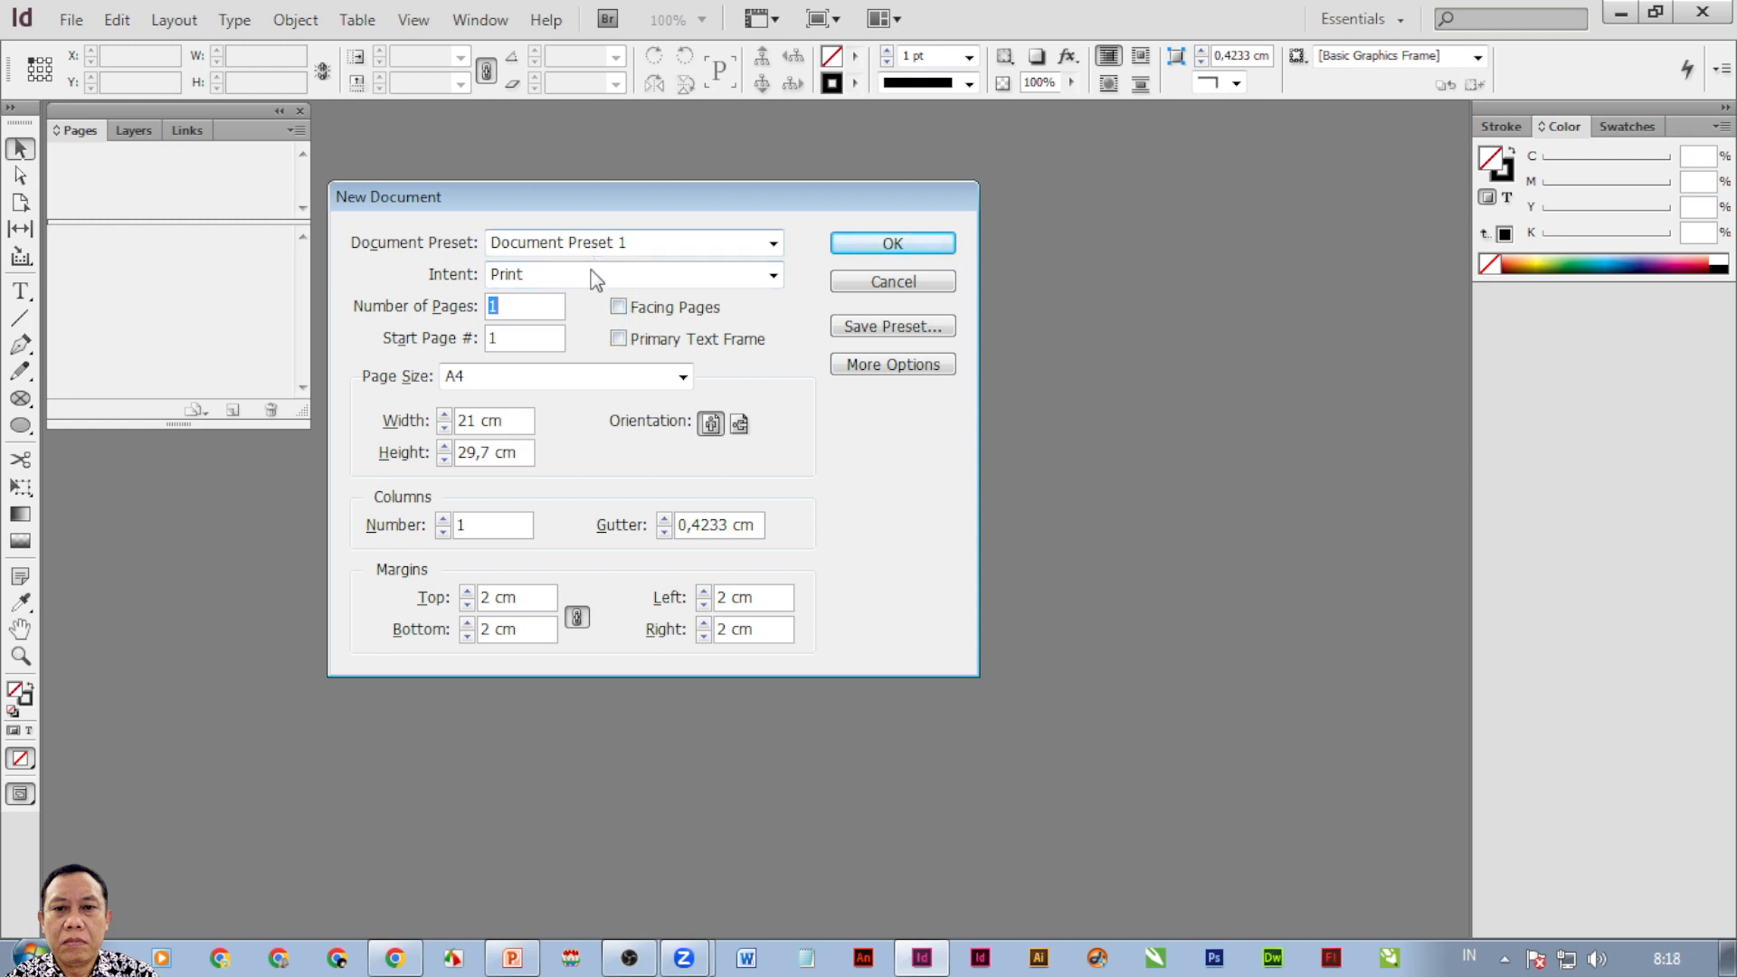
Enable Facing Pages for the A4, one-page, 2 cm-margin document and create it.
click(619, 308)
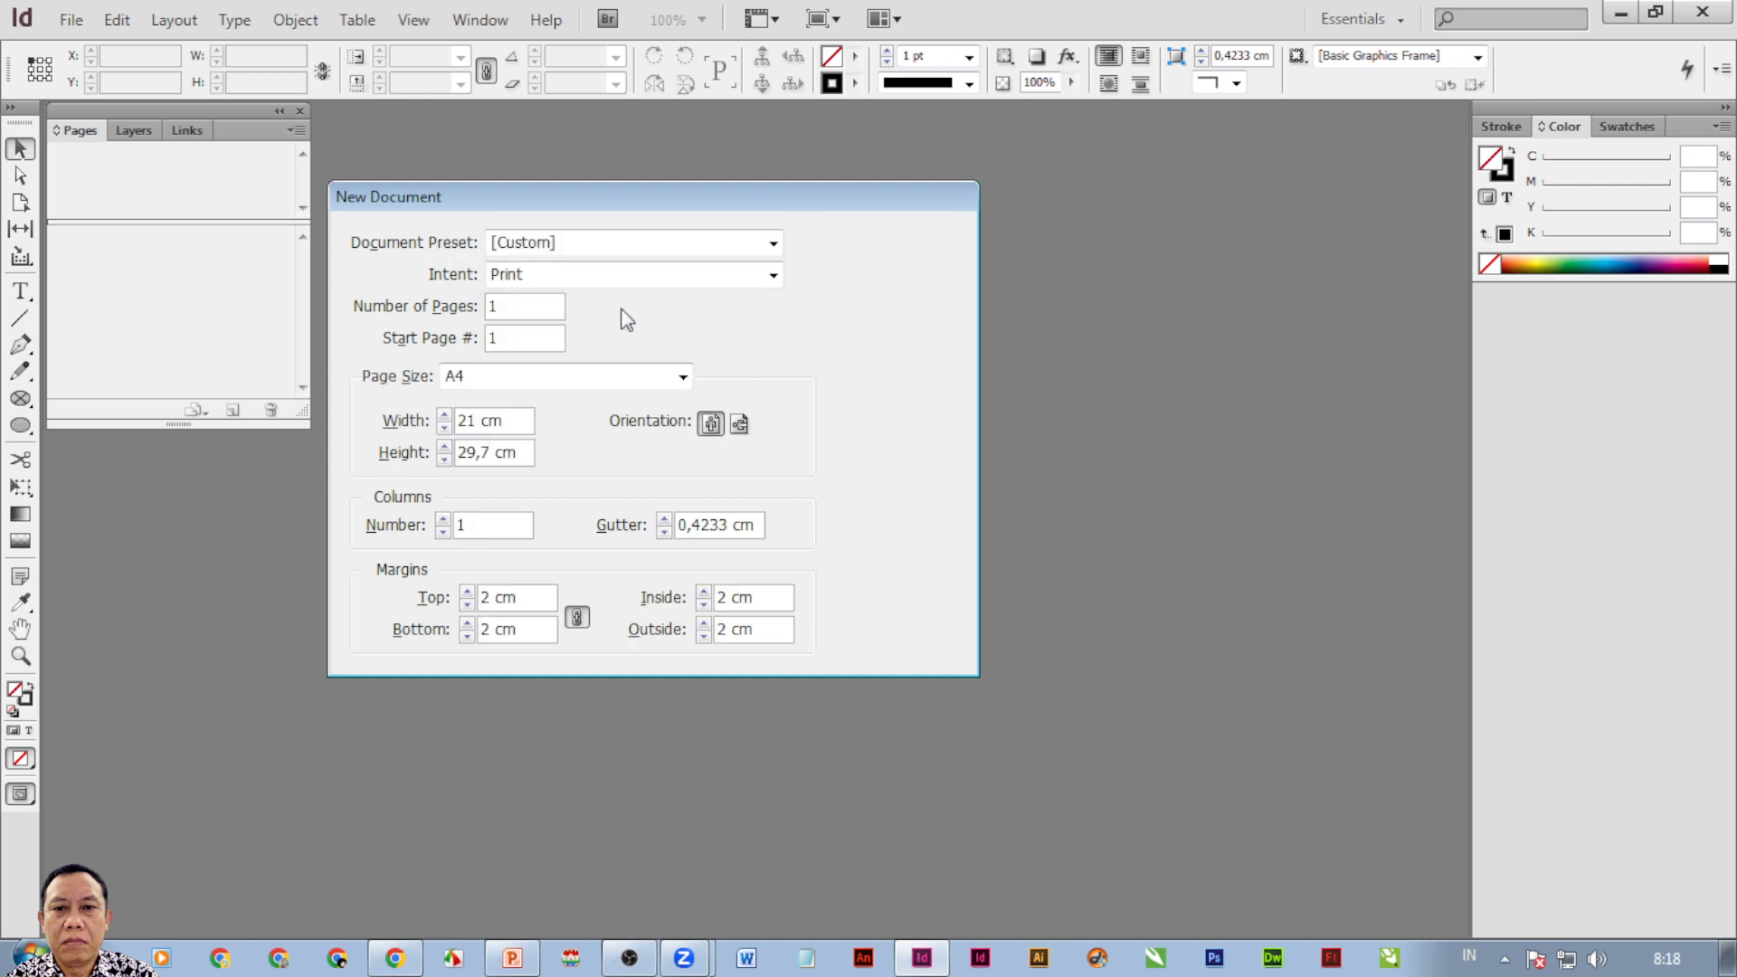
click(621, 310)
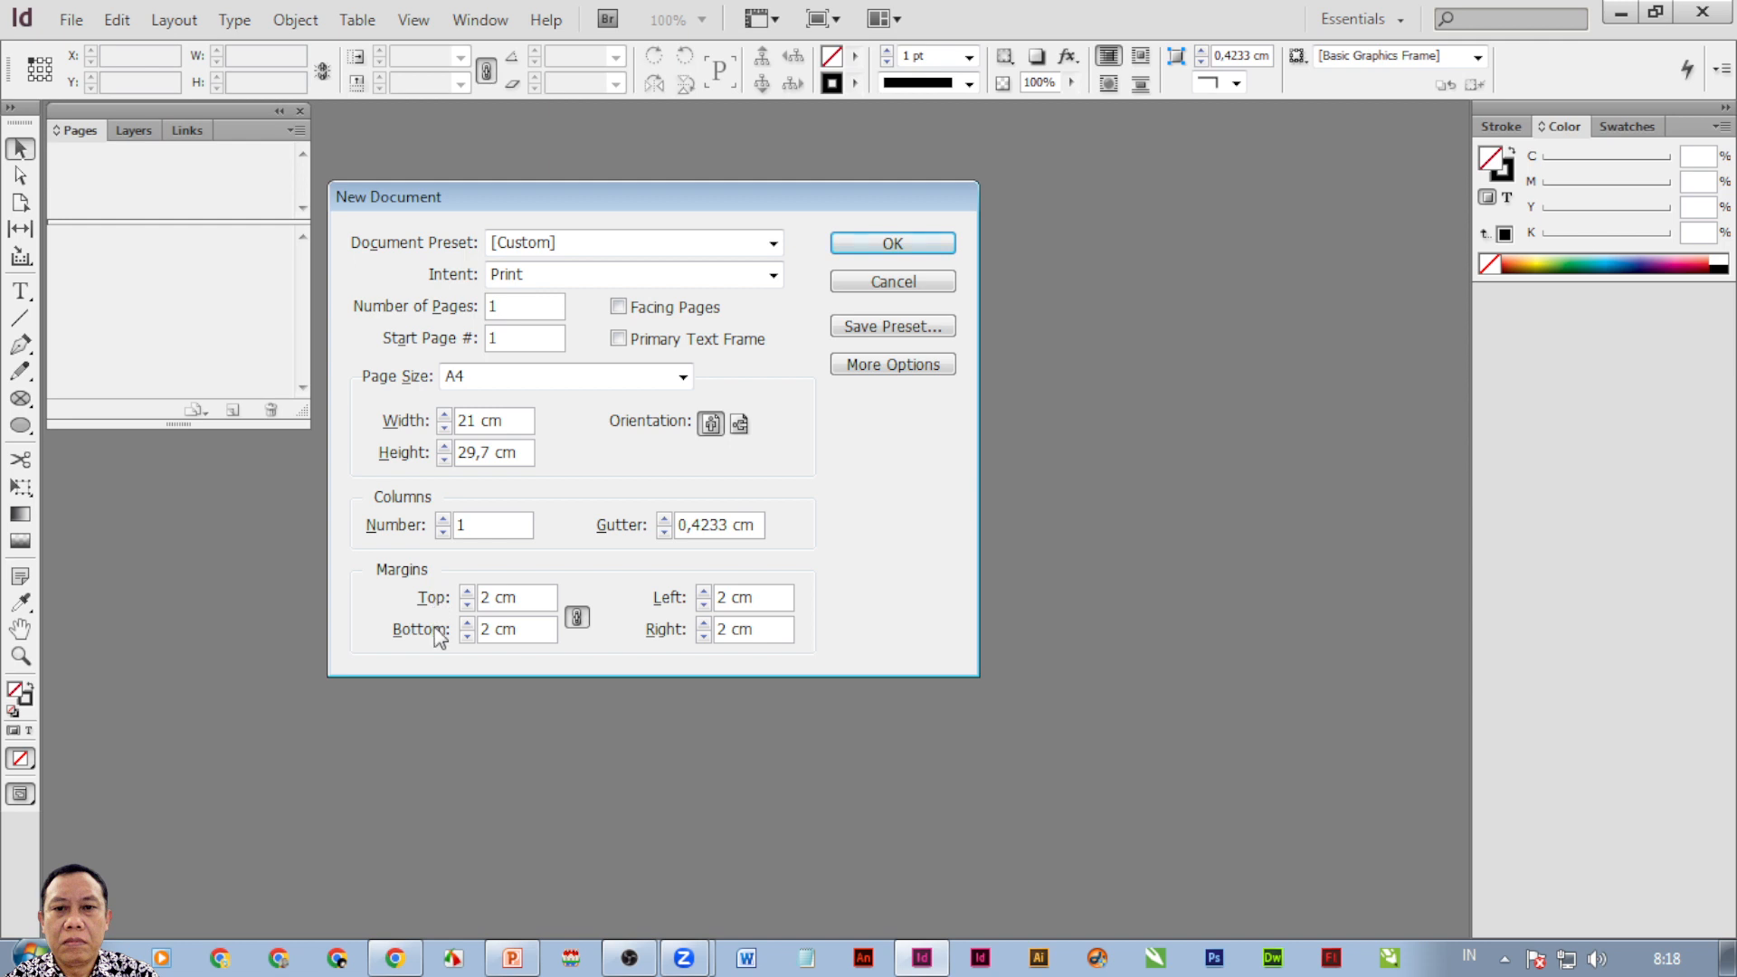
click(619, 308)
click(619, 308)
click(626, 309)
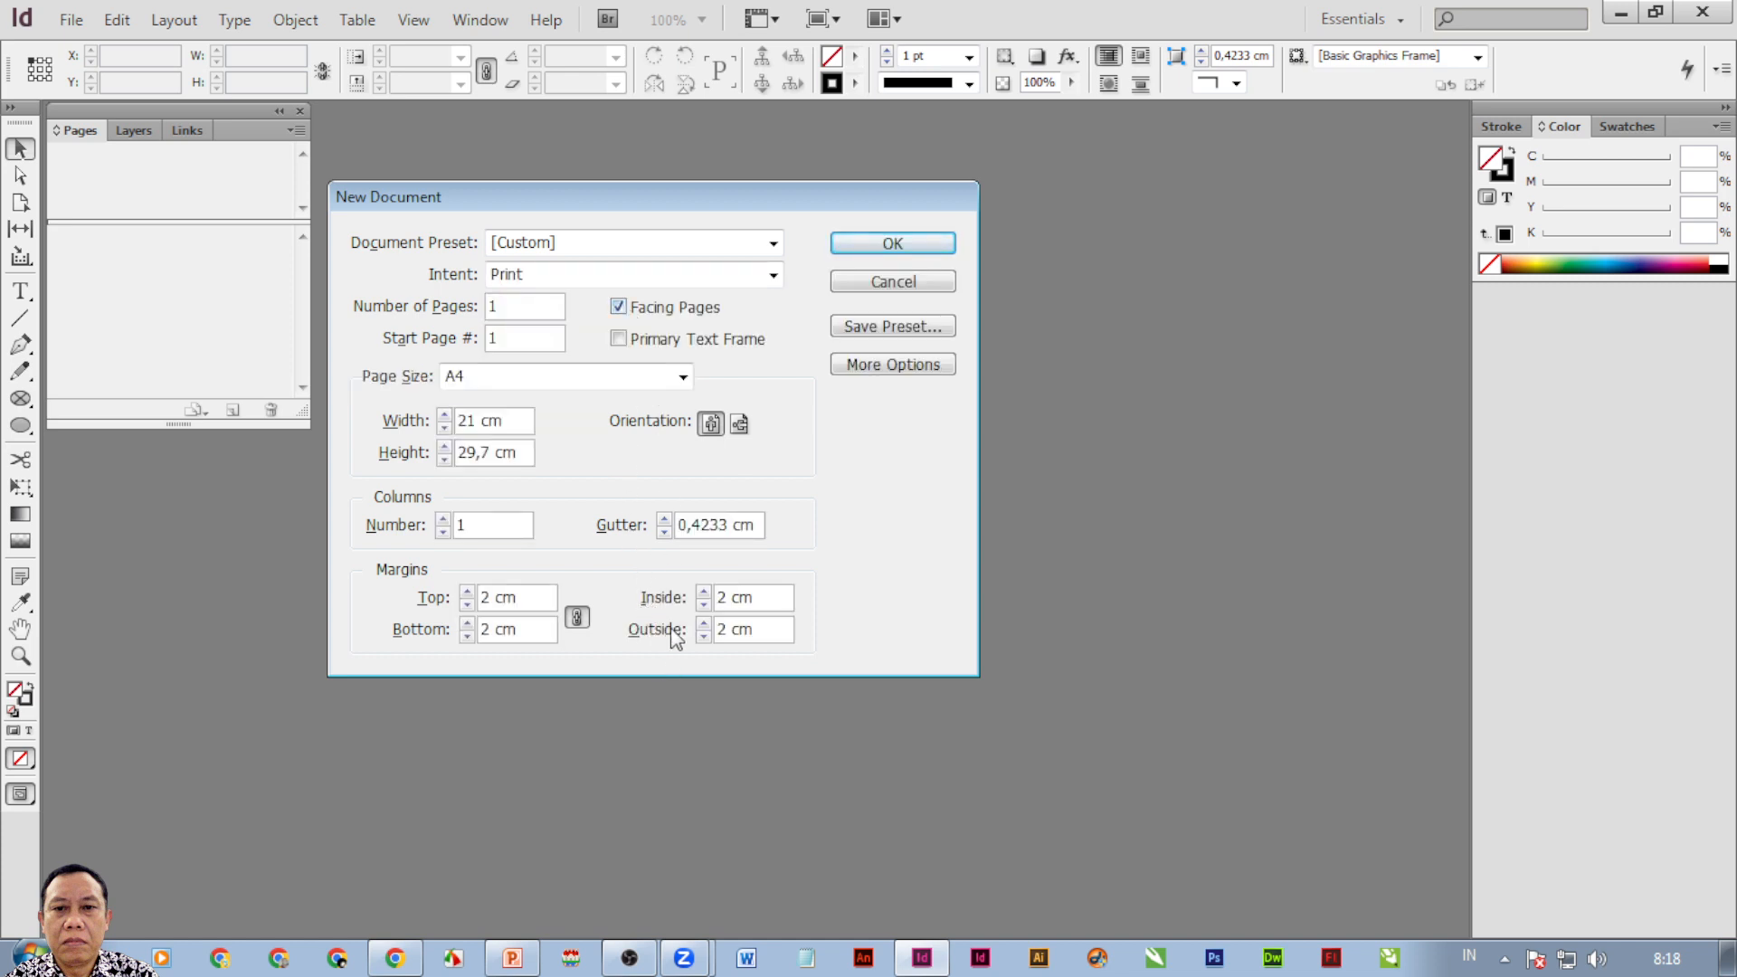
click(868, 243)
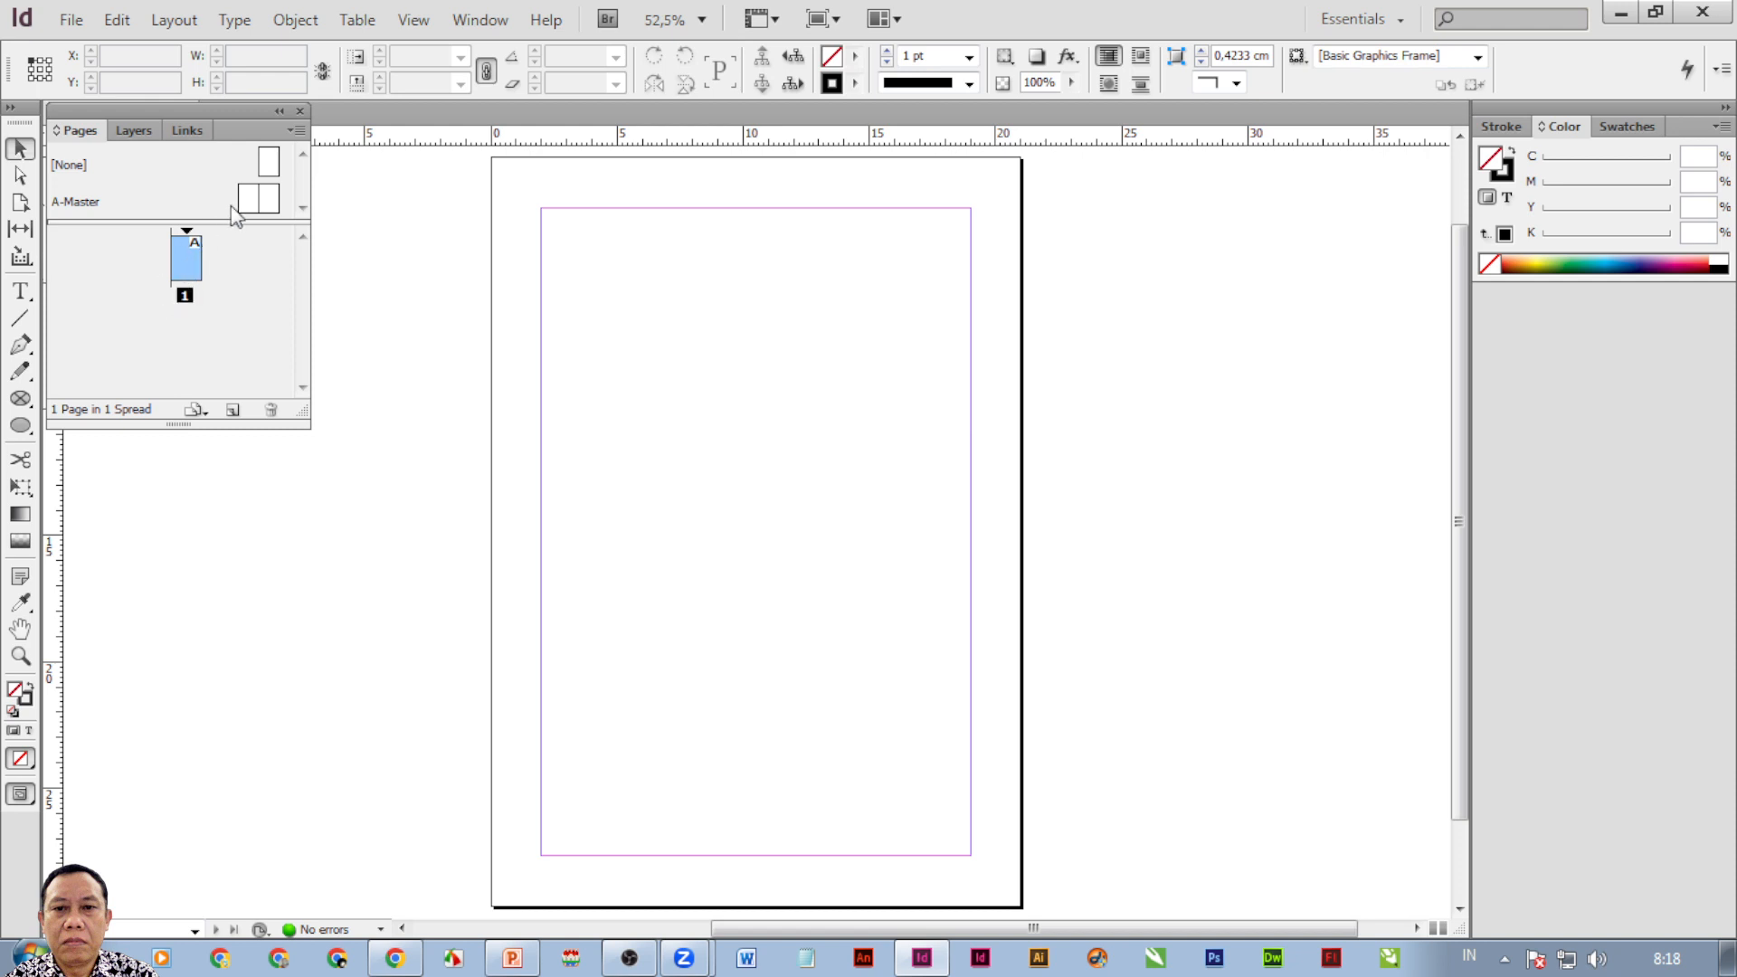
Open the A-Master spread from the Pages panel and pan both master pages into view.
click(254, 207)
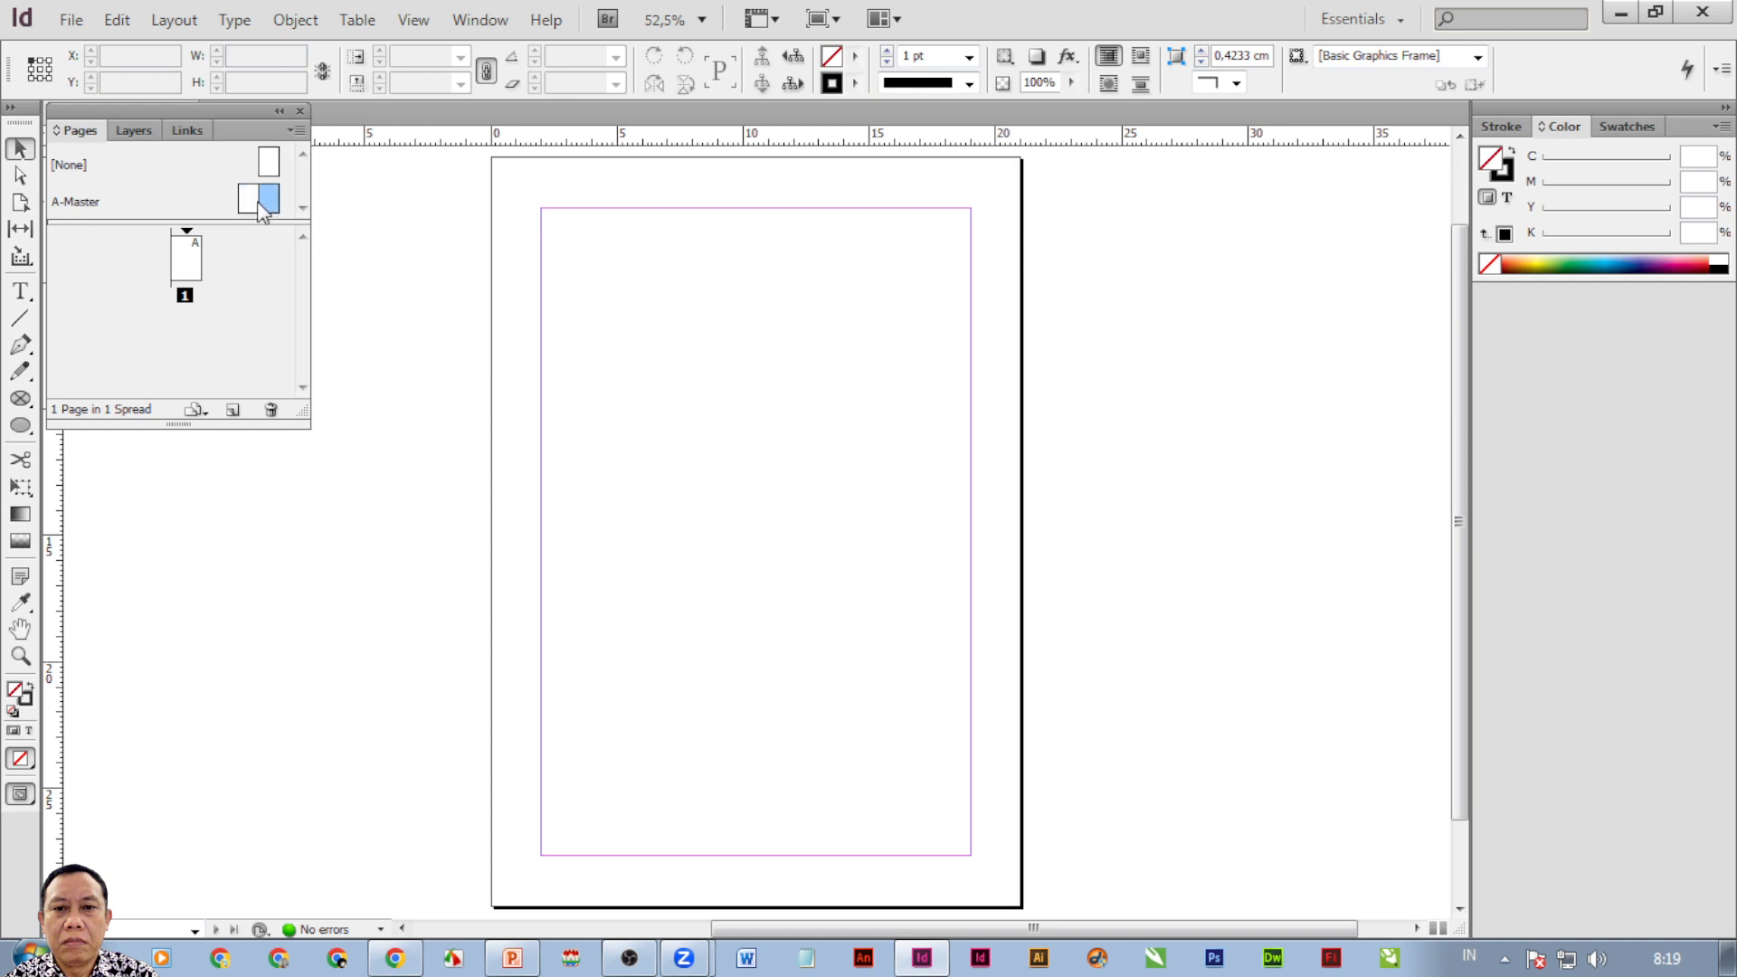
double_click(256, 203)
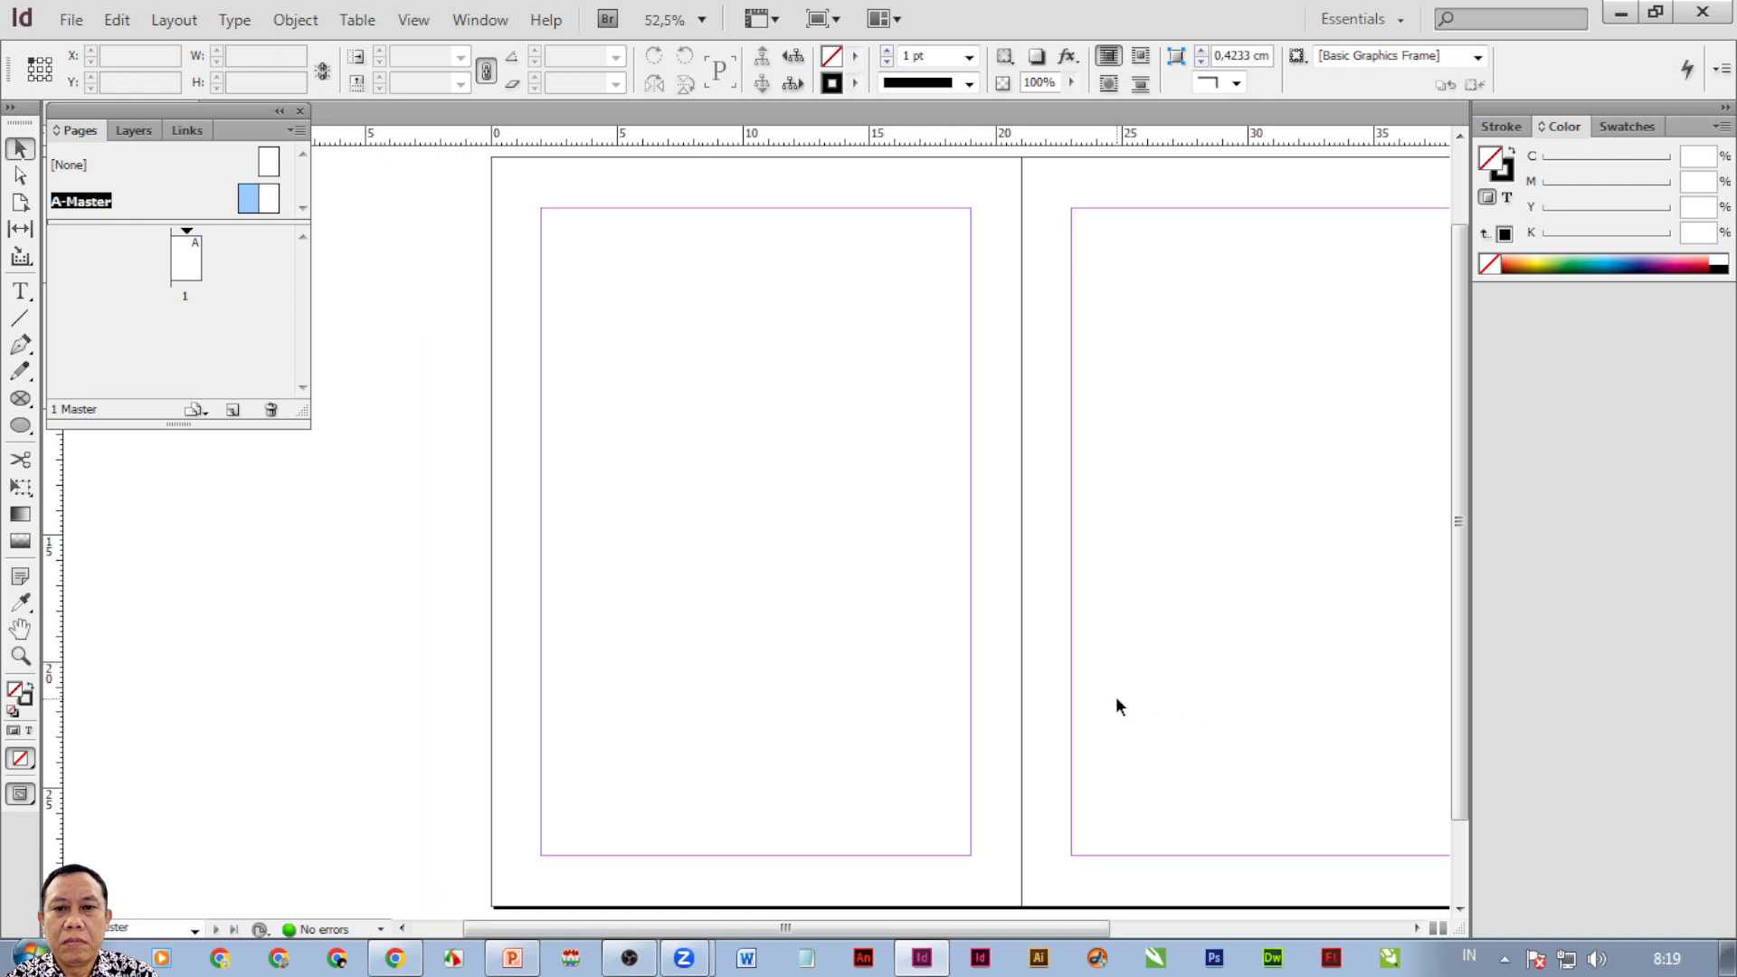
scroll(1130, 721, up, 2)
scroll(1016, 644, down, 2)
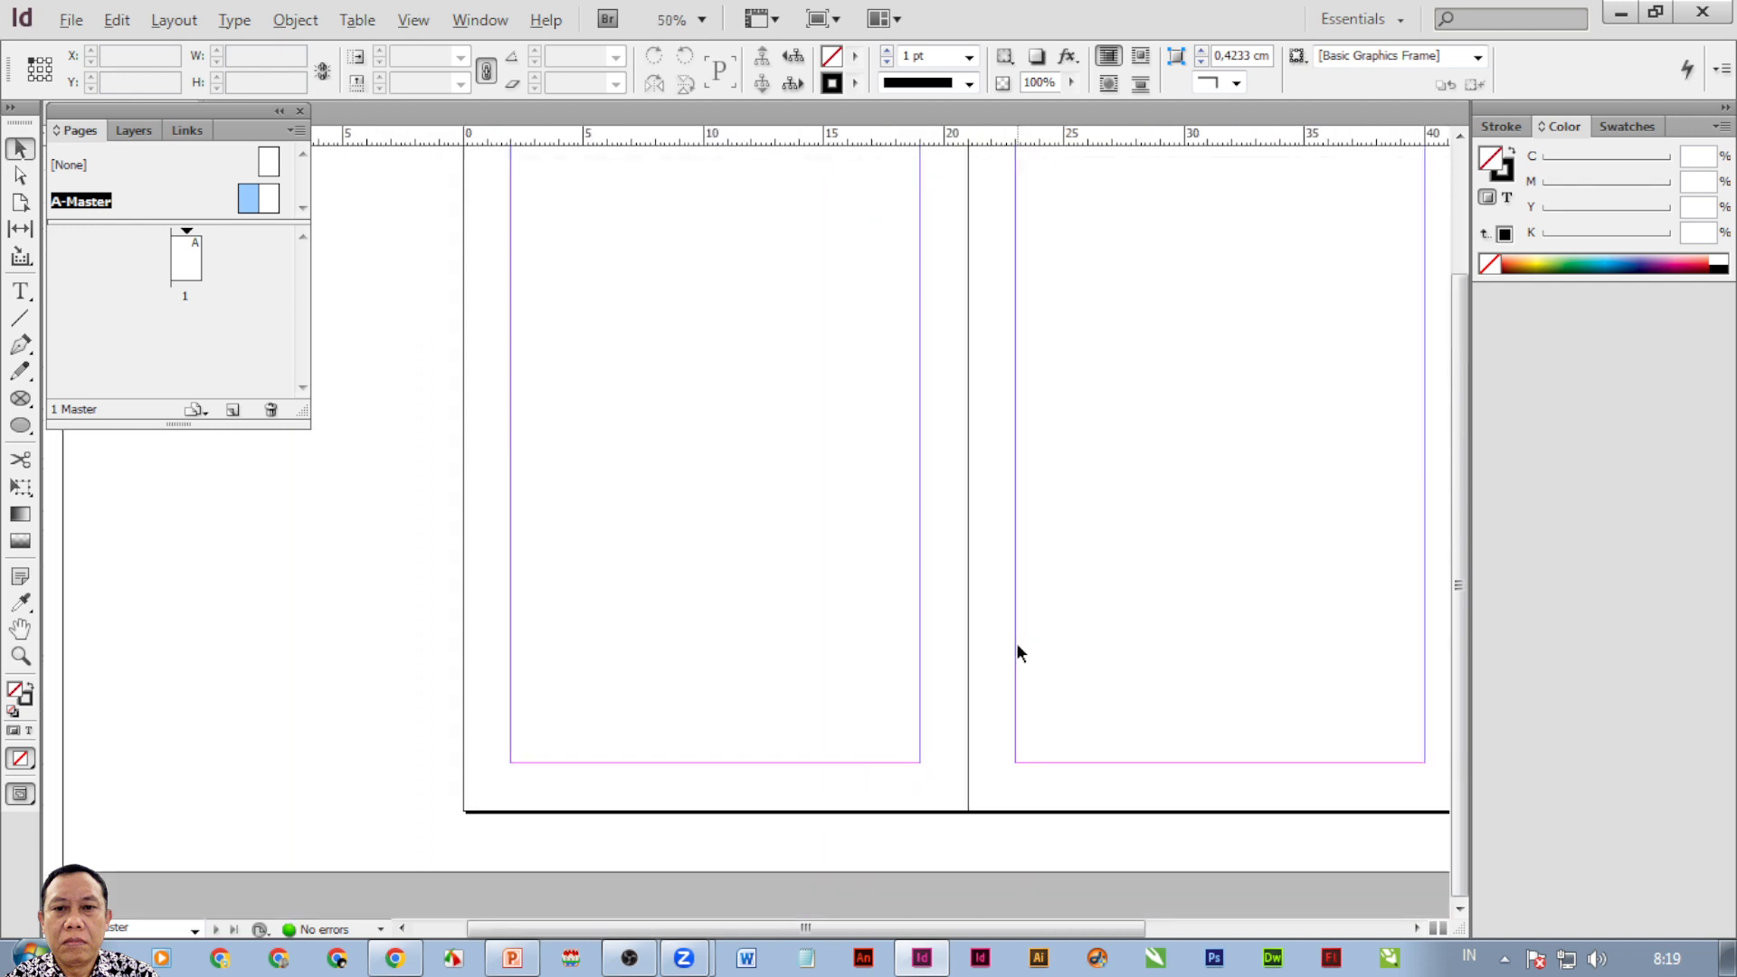
key(alt)
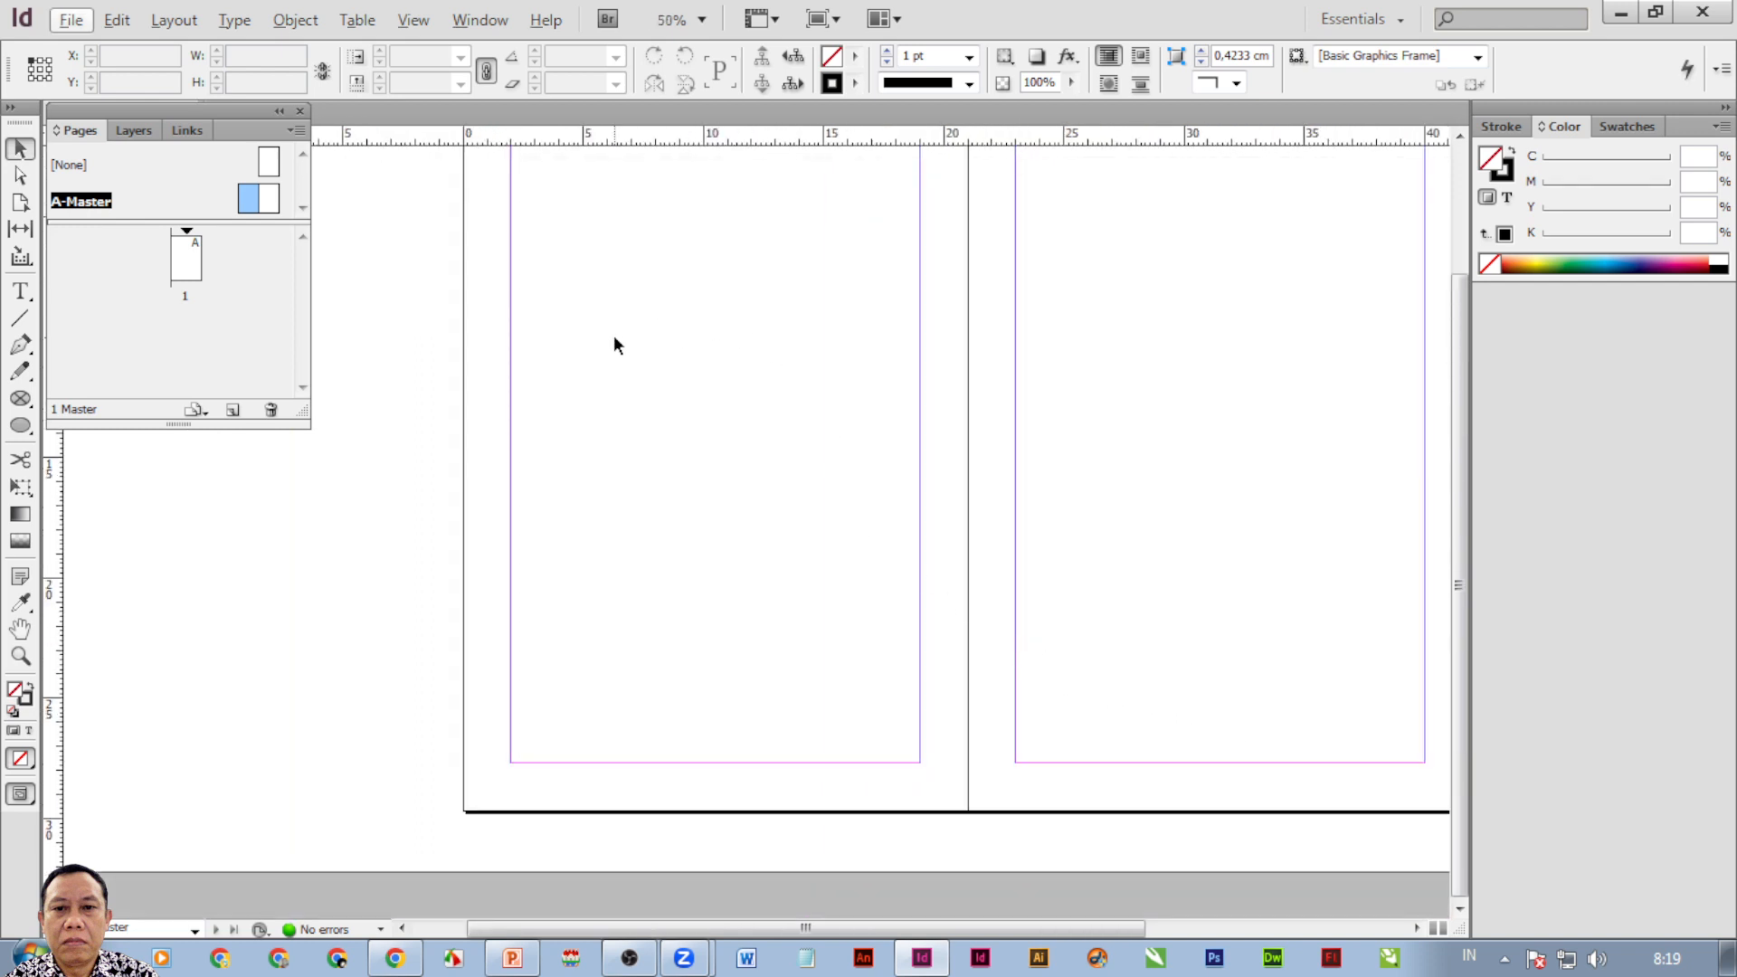
drag(628, 318, 623, 435)
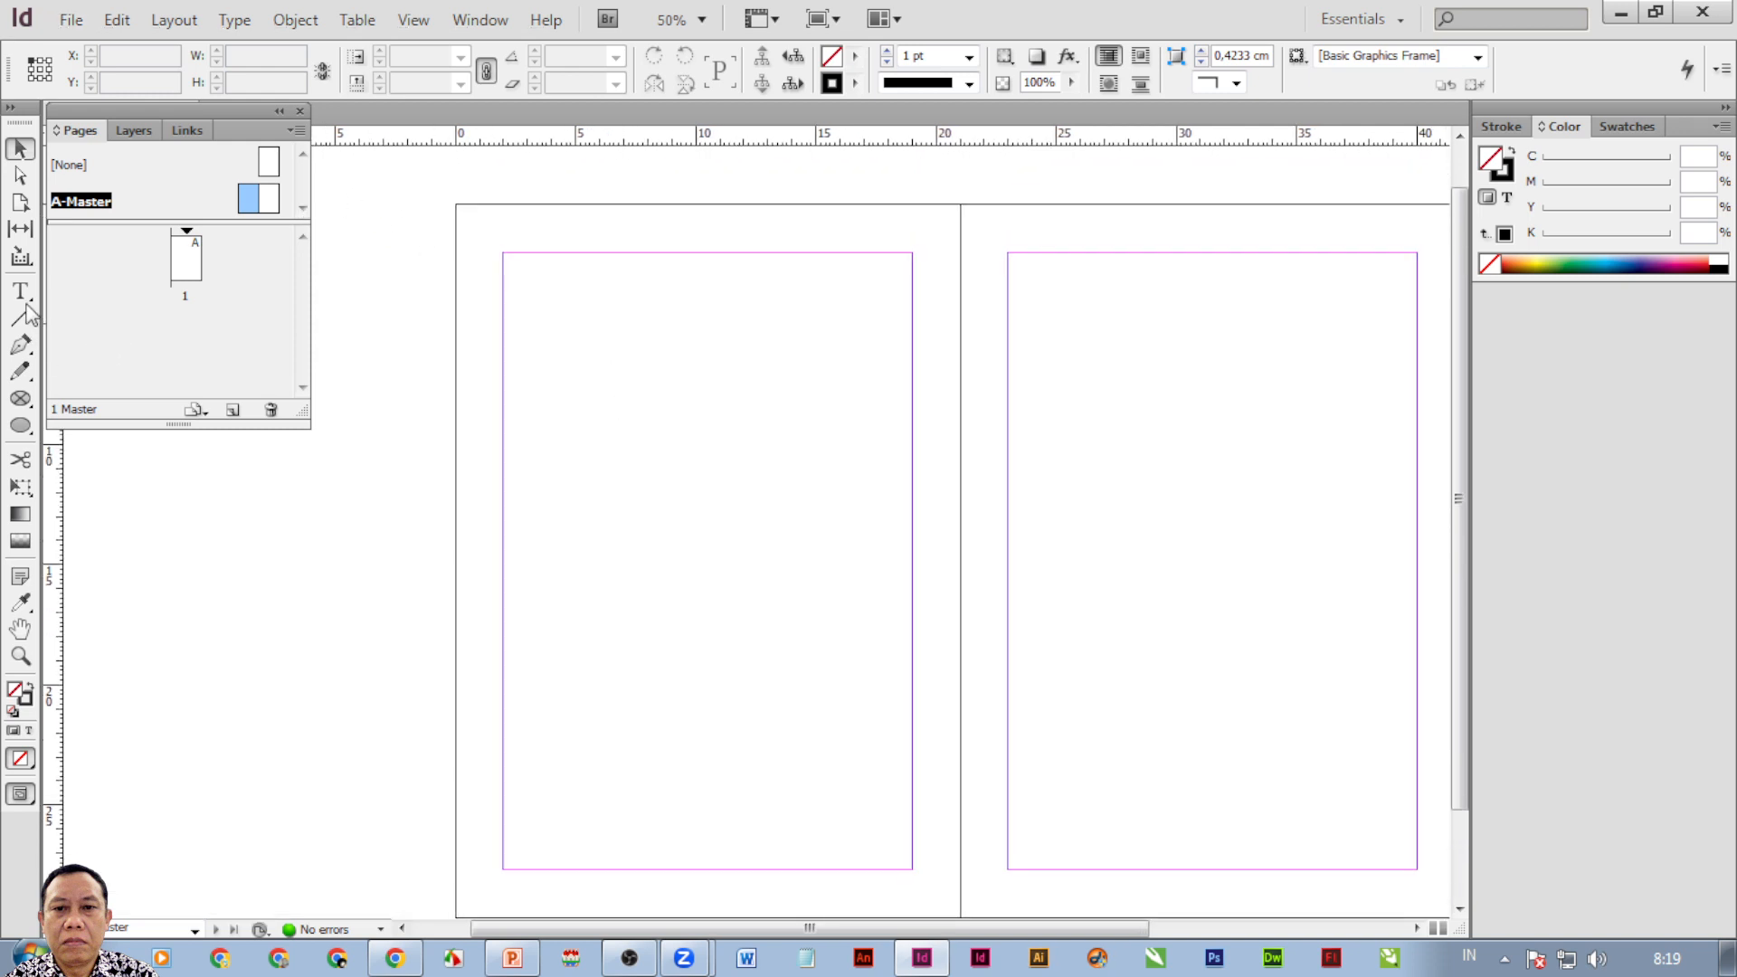
key(t)
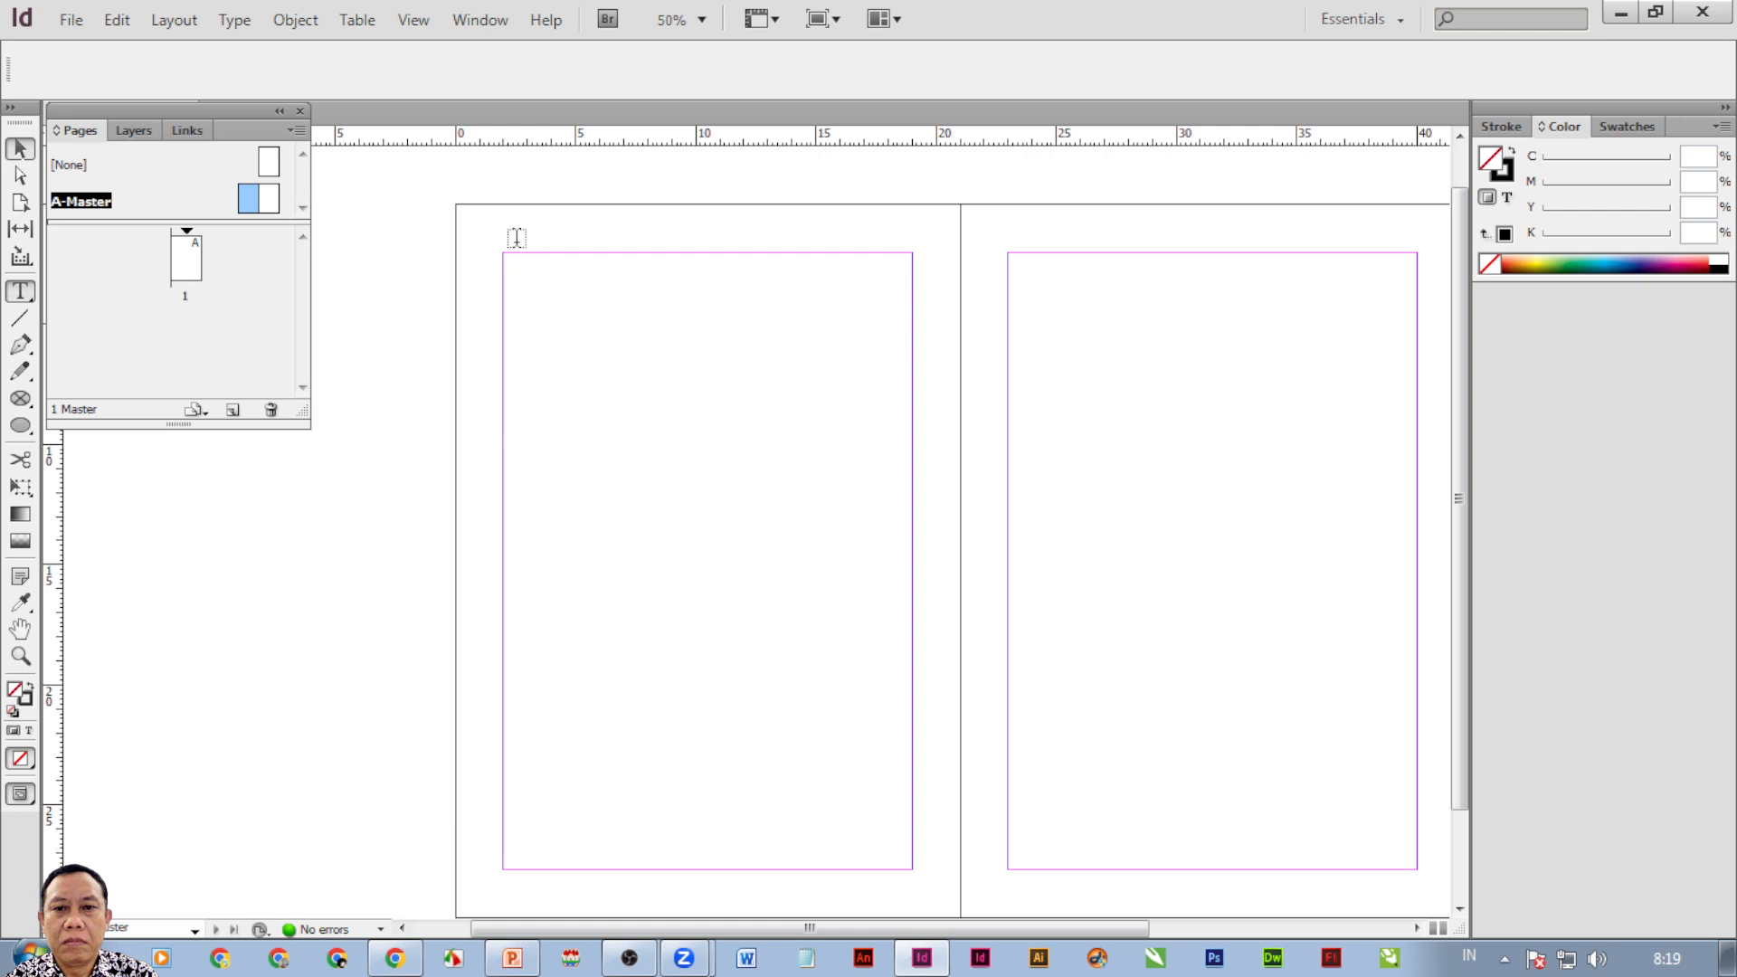
Type 'Dilarang menggandakan buku ini' and 'membuat desain layout' into header frames on the left and right pages.
drag(507, 224, 912, 253)
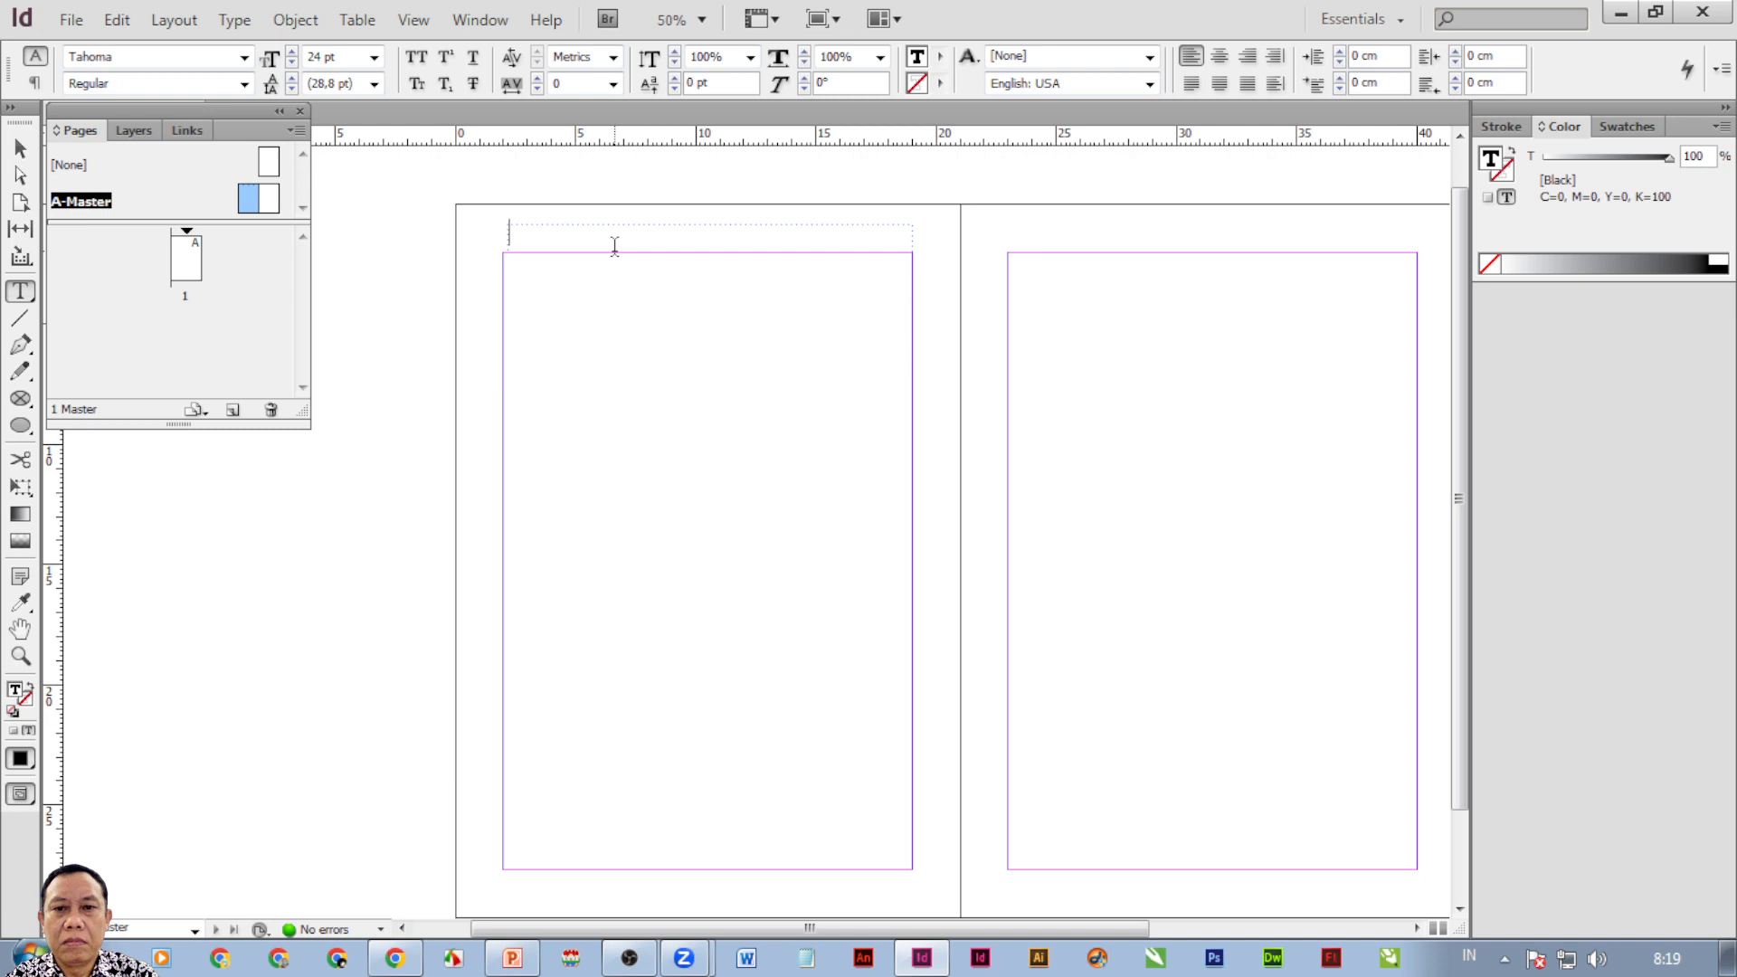
text(Dilarang men)
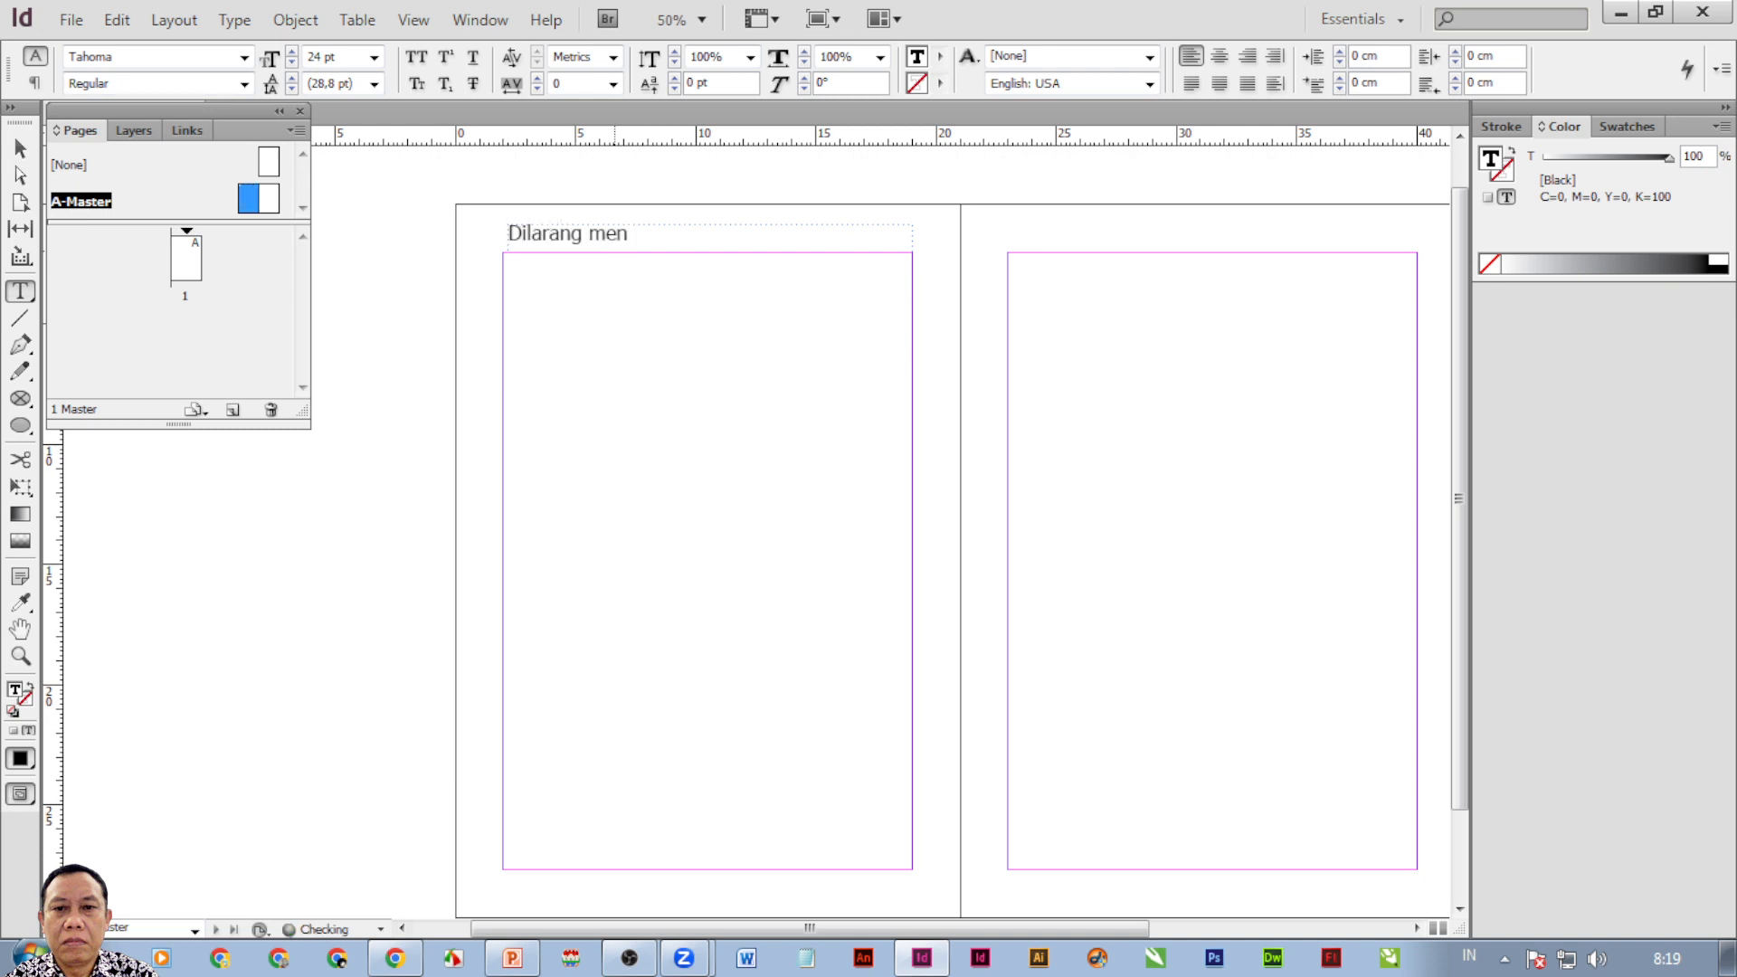
text(ggandakan buku ini)
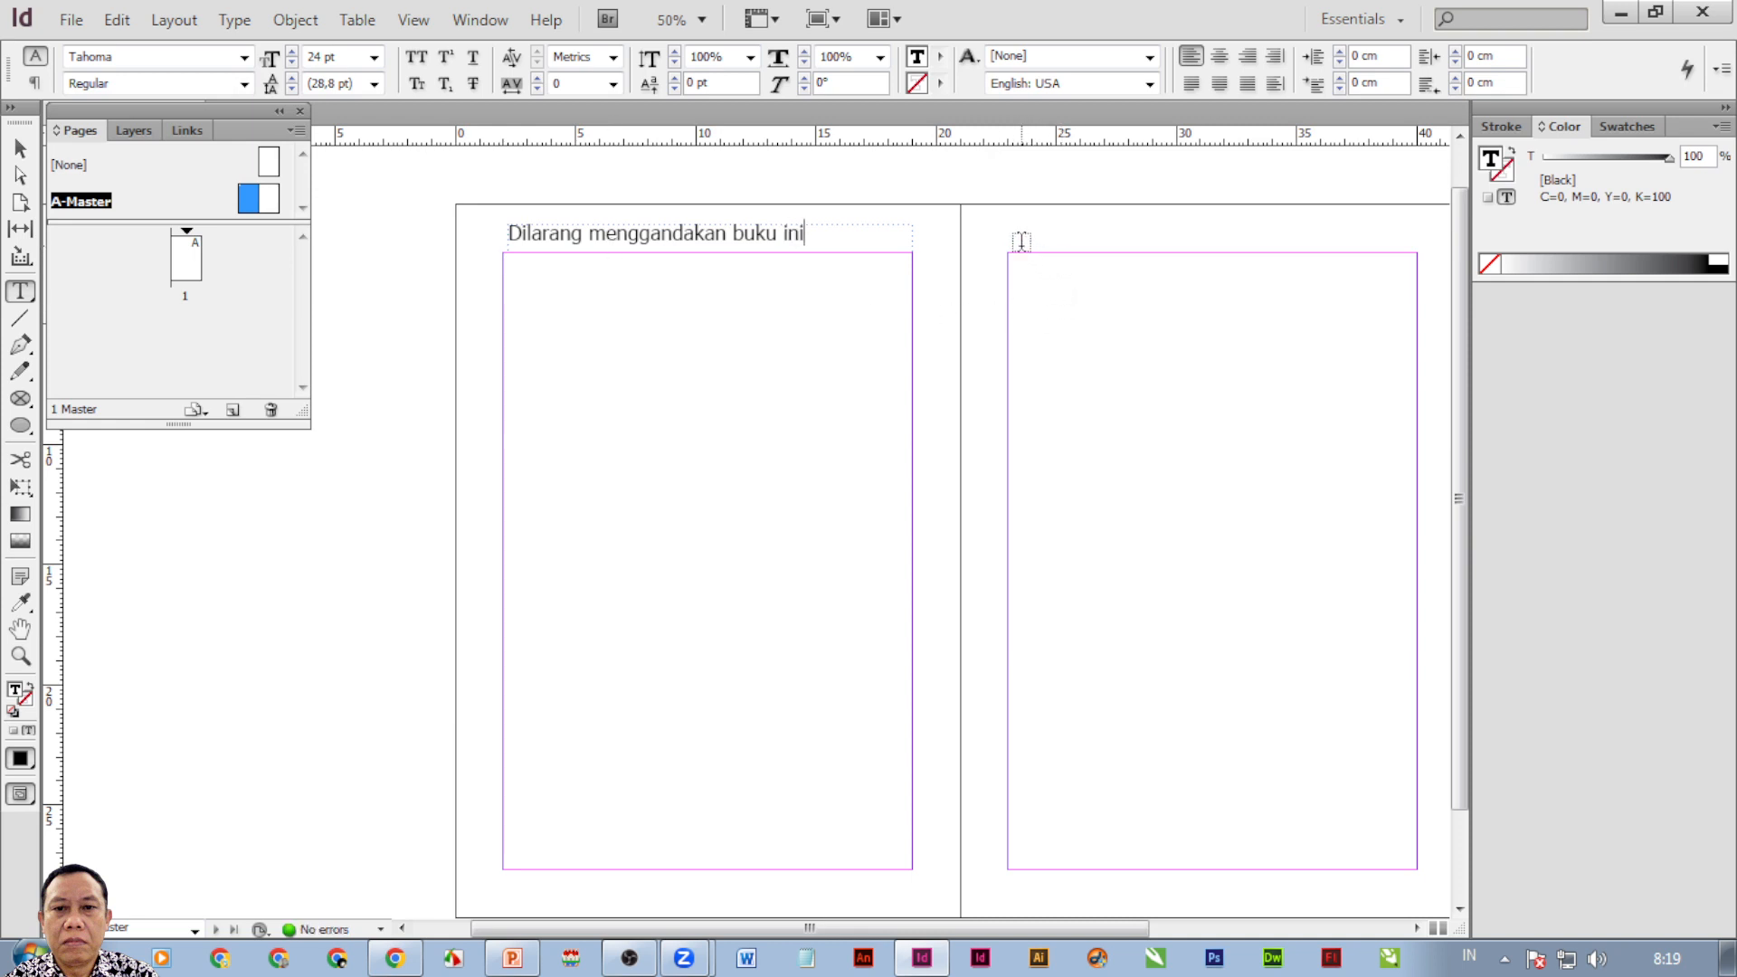
drag(1023, 231, 1402, 252)
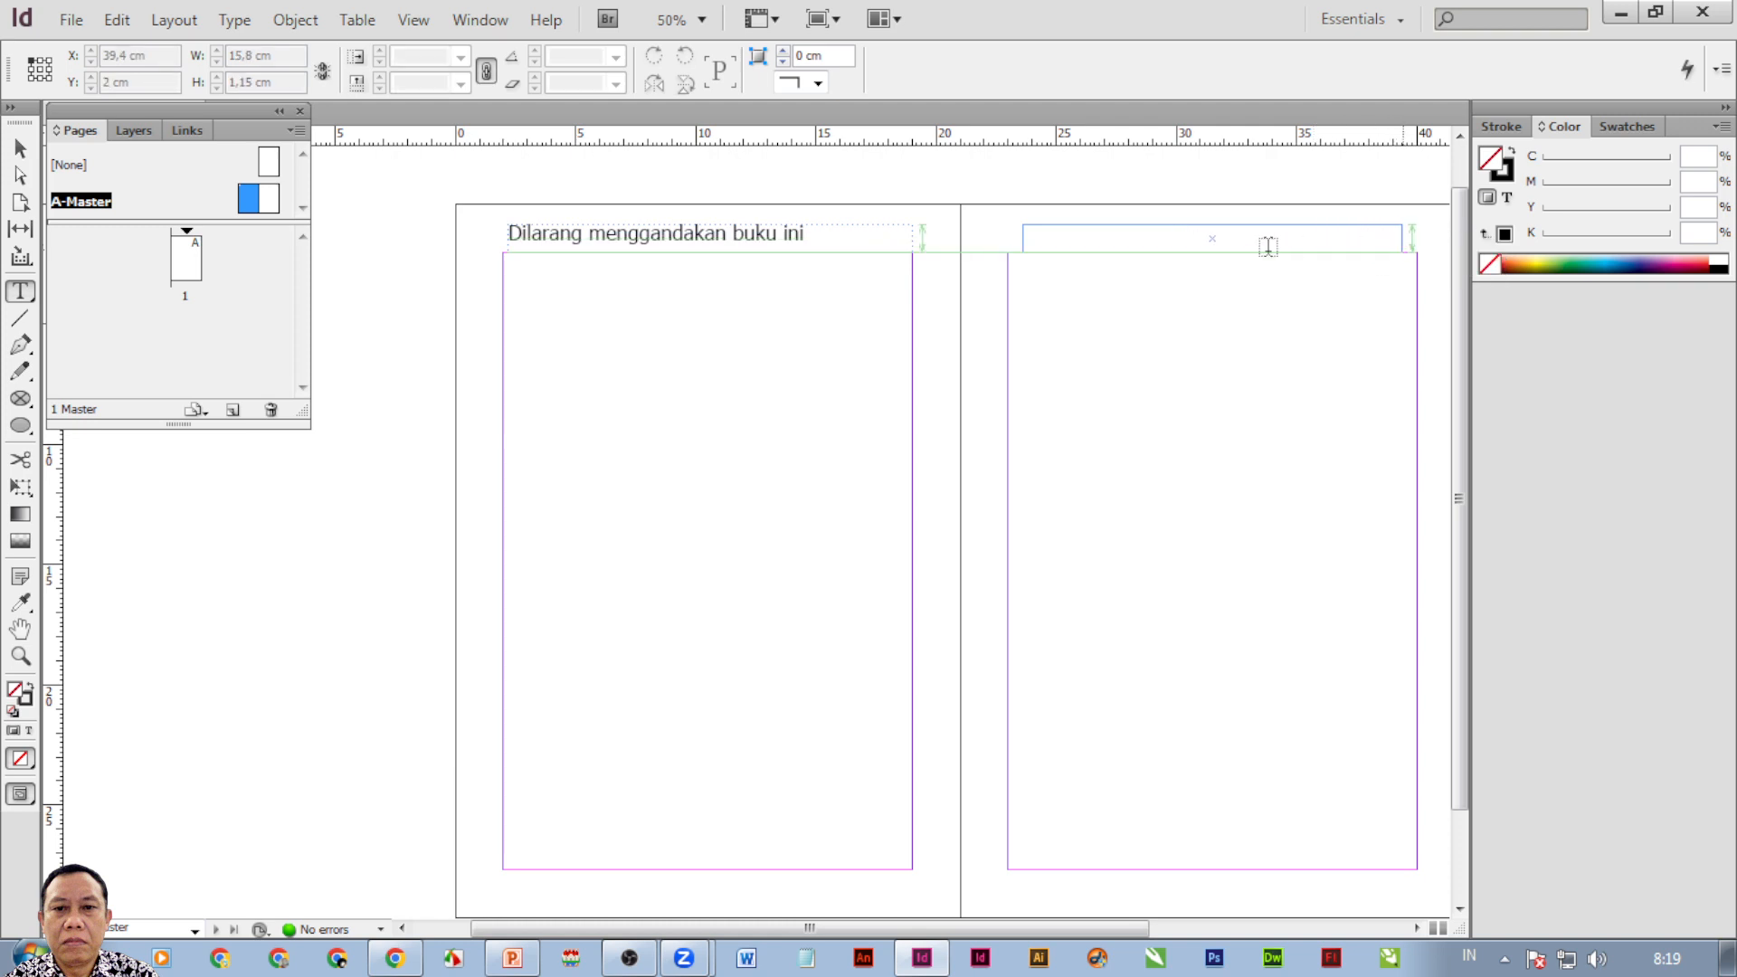
text(membu)
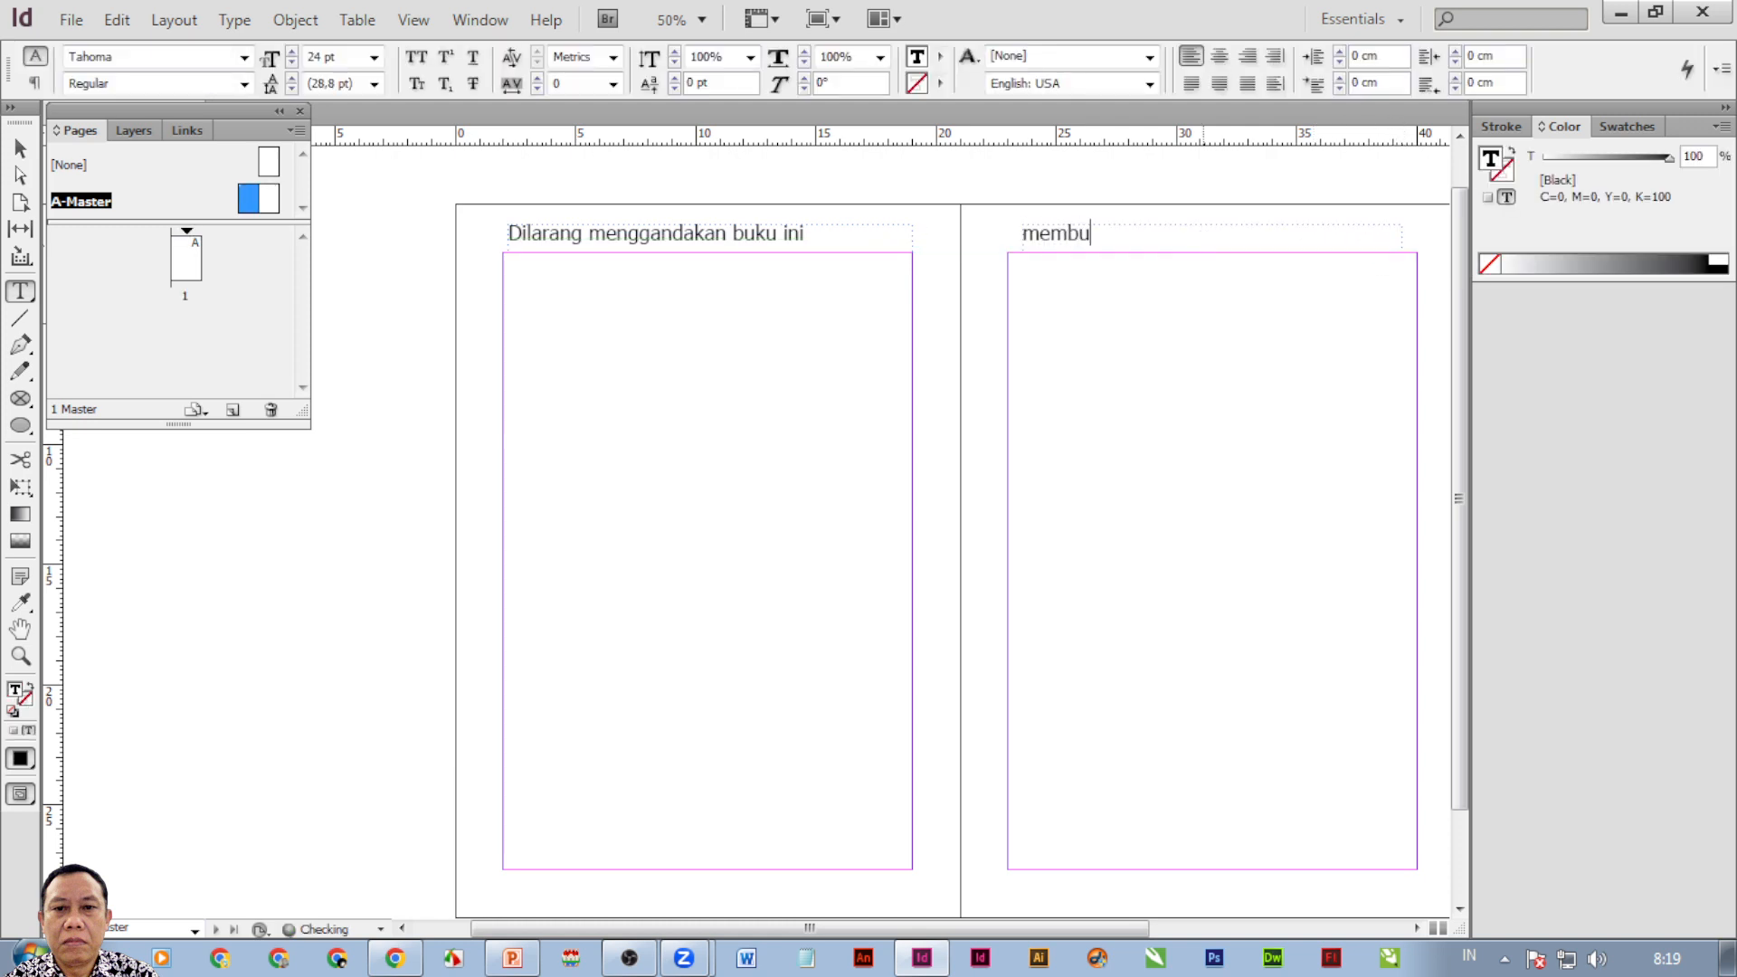
text(at desain layout)
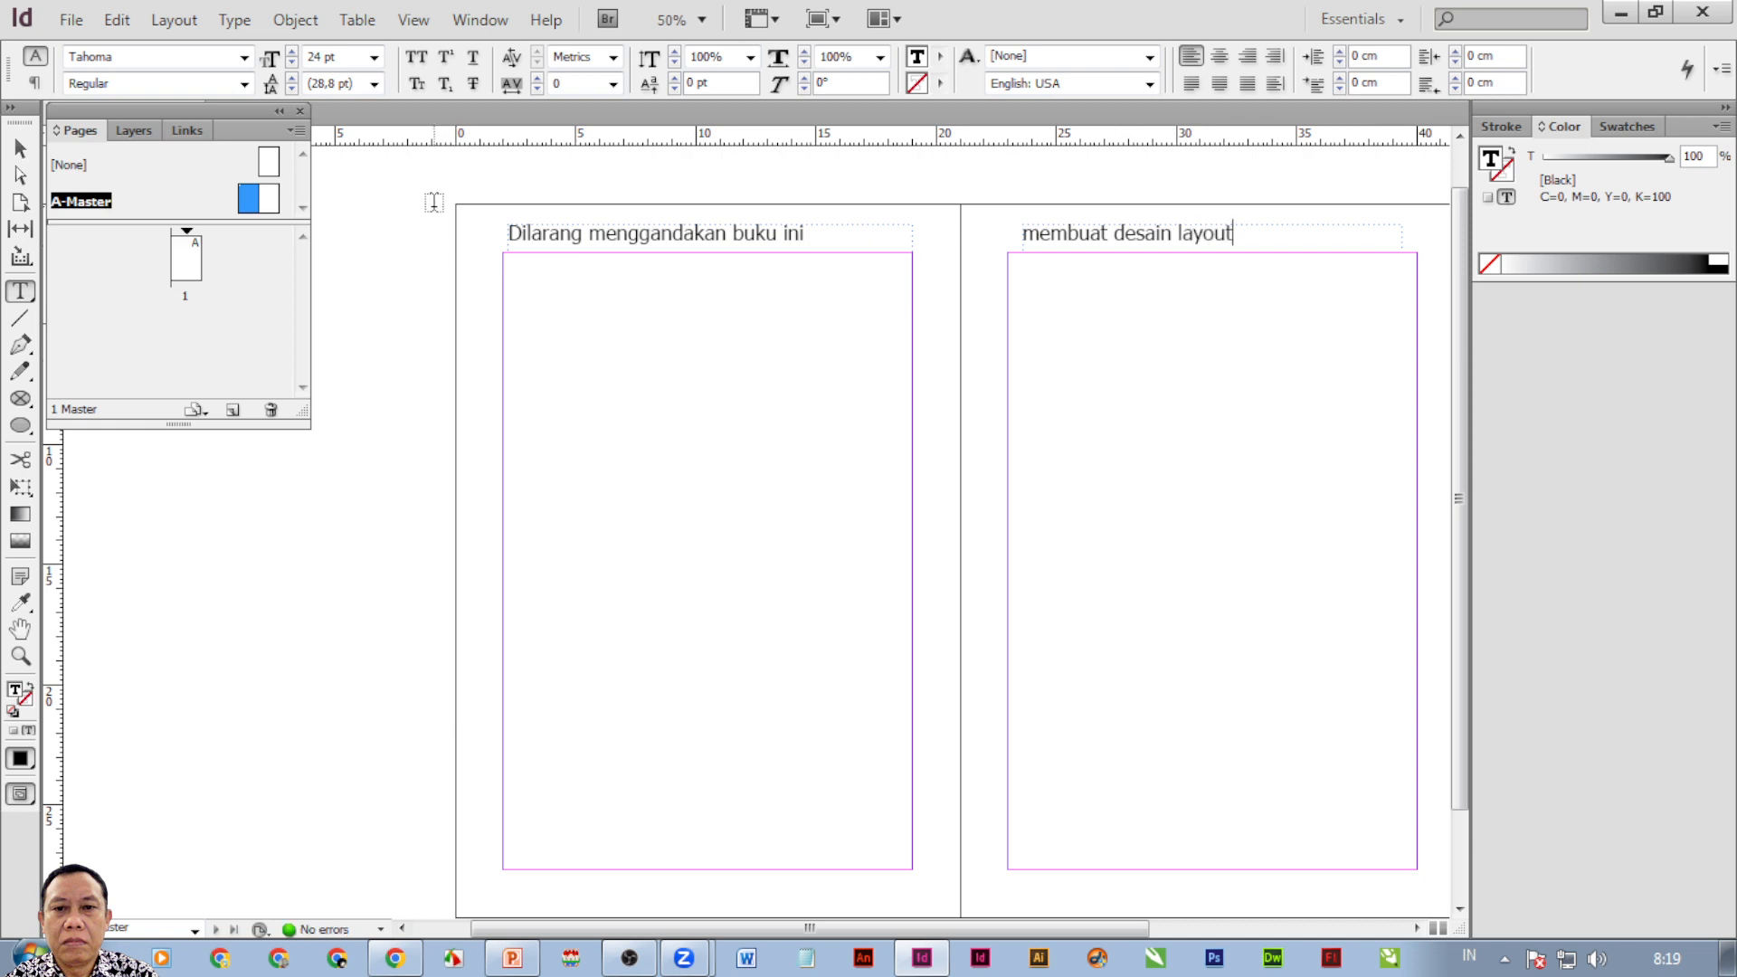
double_click(269, 199)
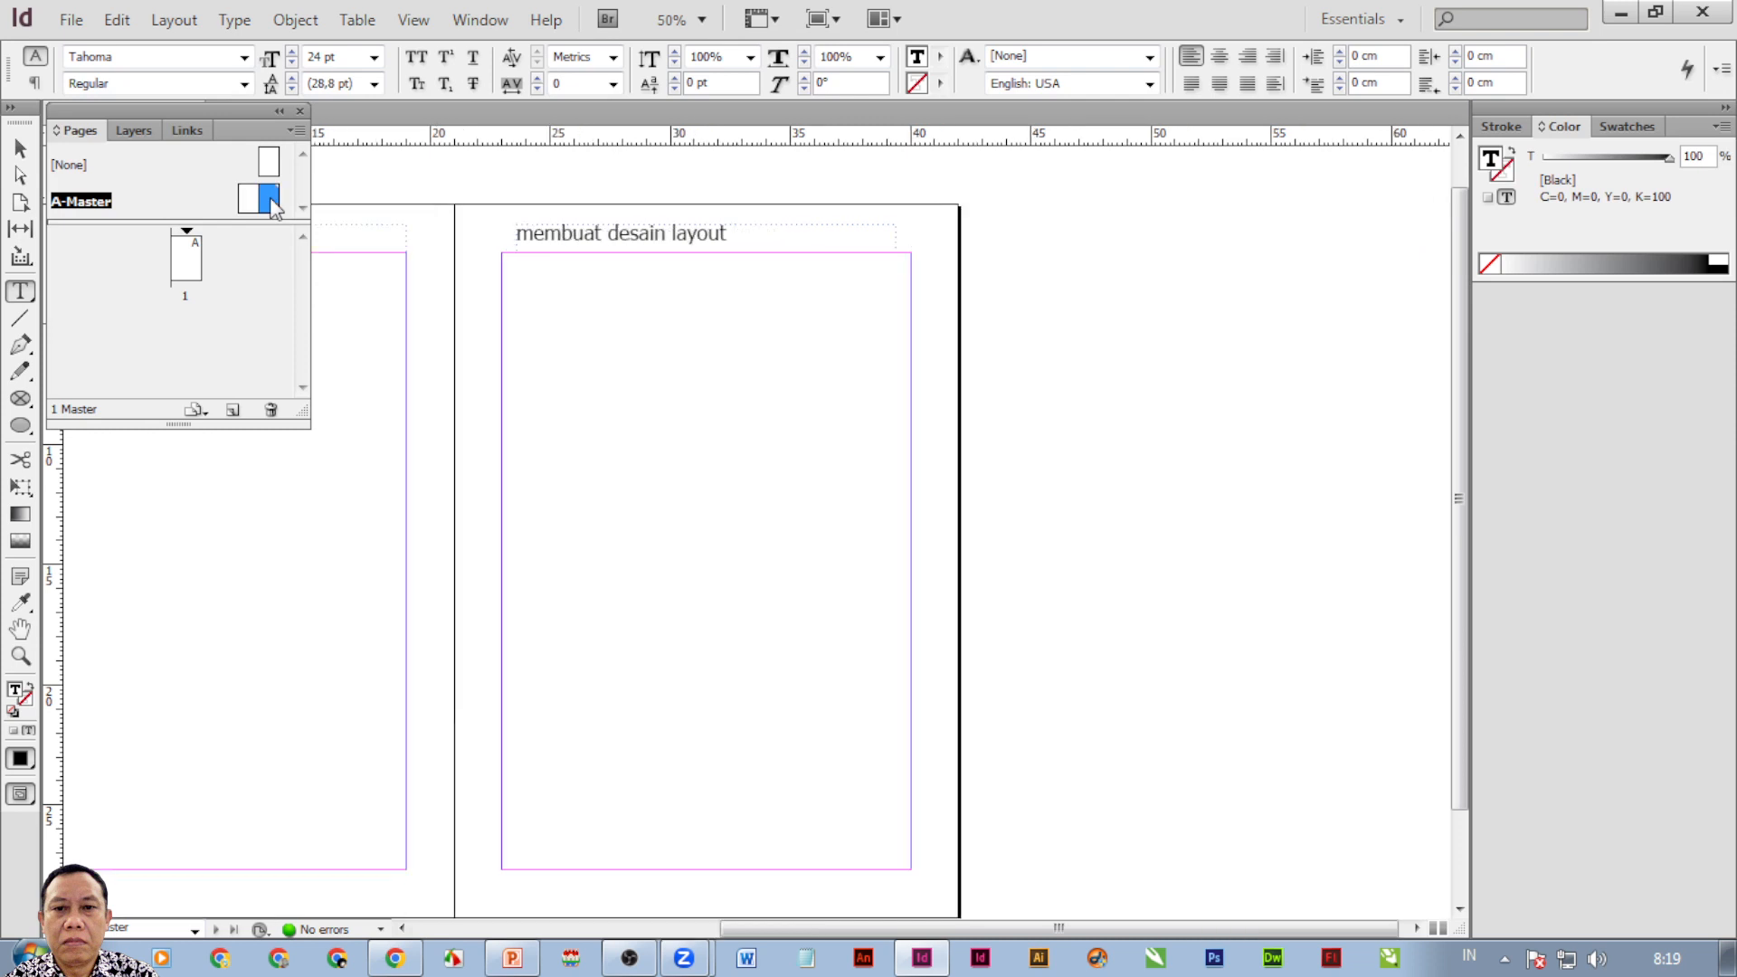
double_click(248, 199)
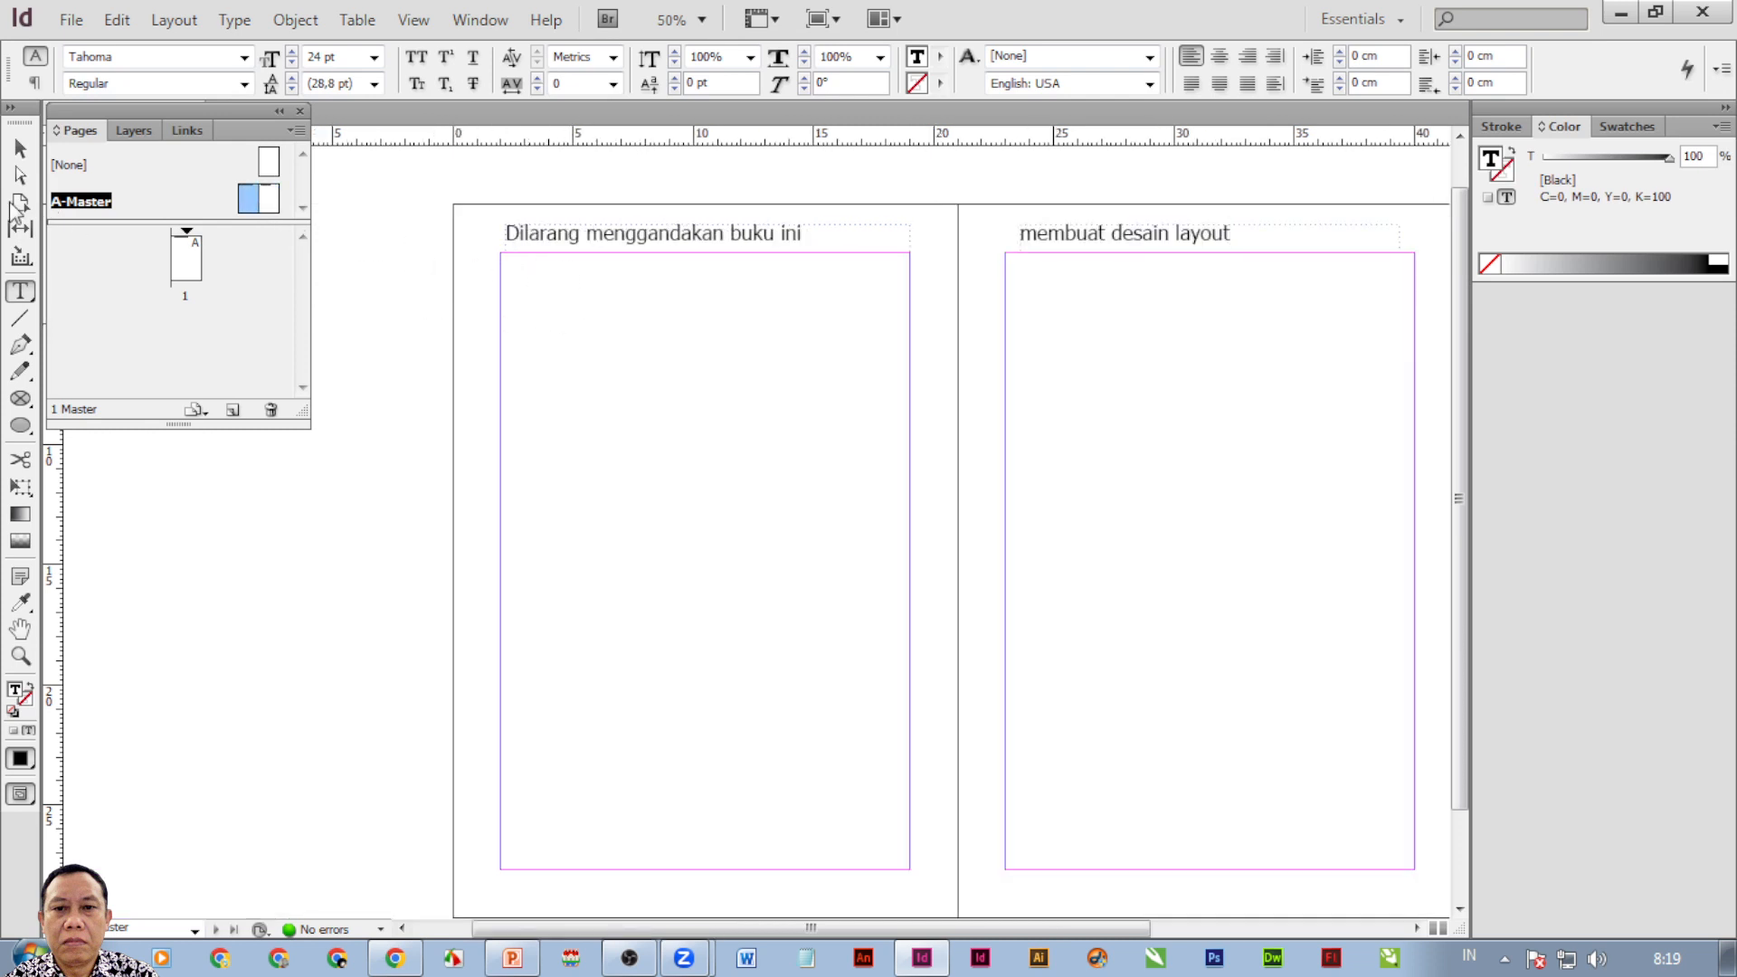
click(19, 150)
click(360, 208)
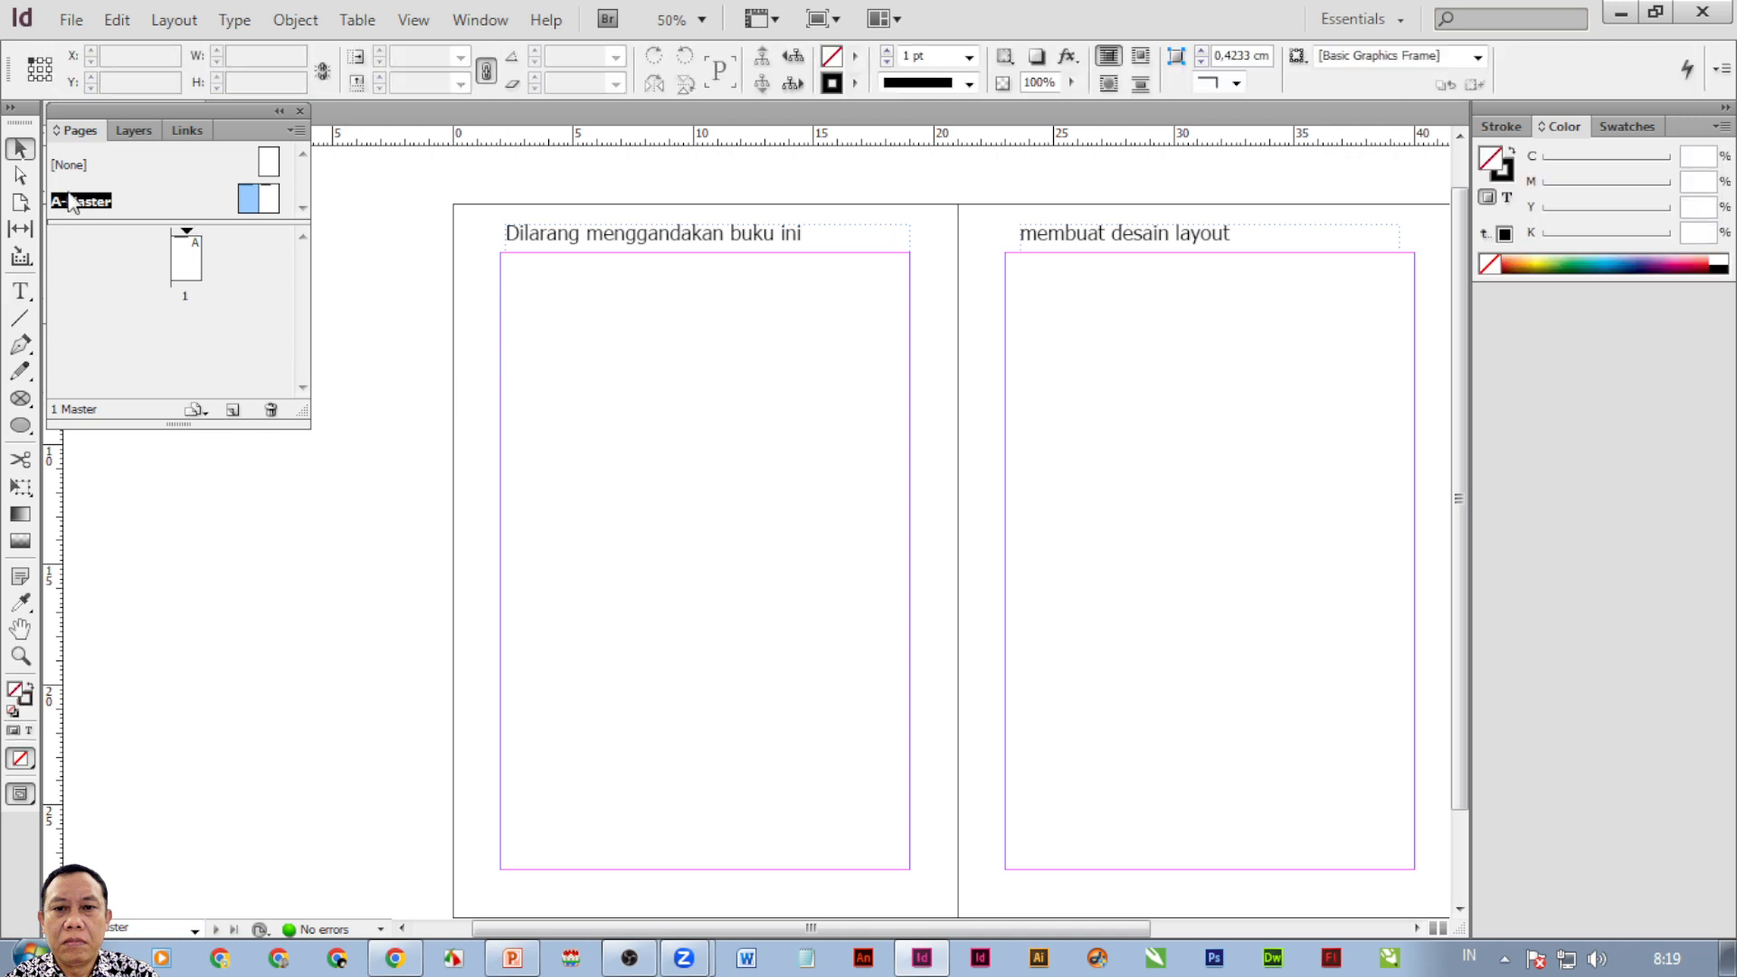
Place babershop.png onto the left master page with File > Place.
click(72, 25)
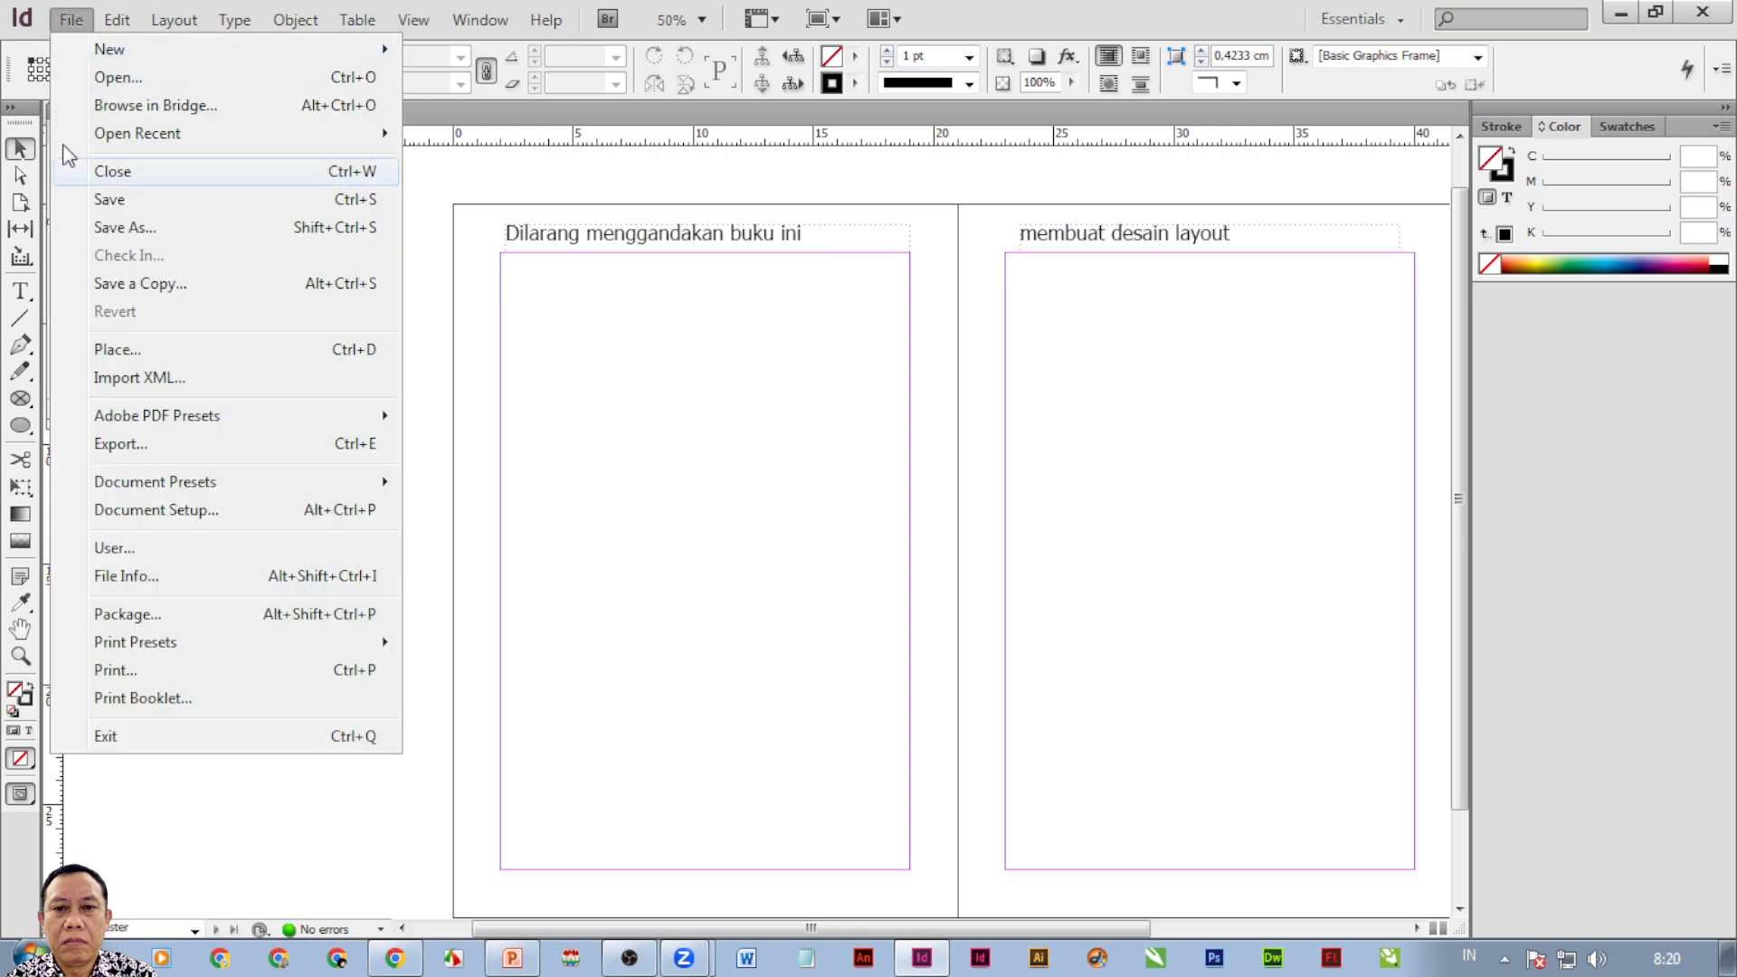
click(116, 351)
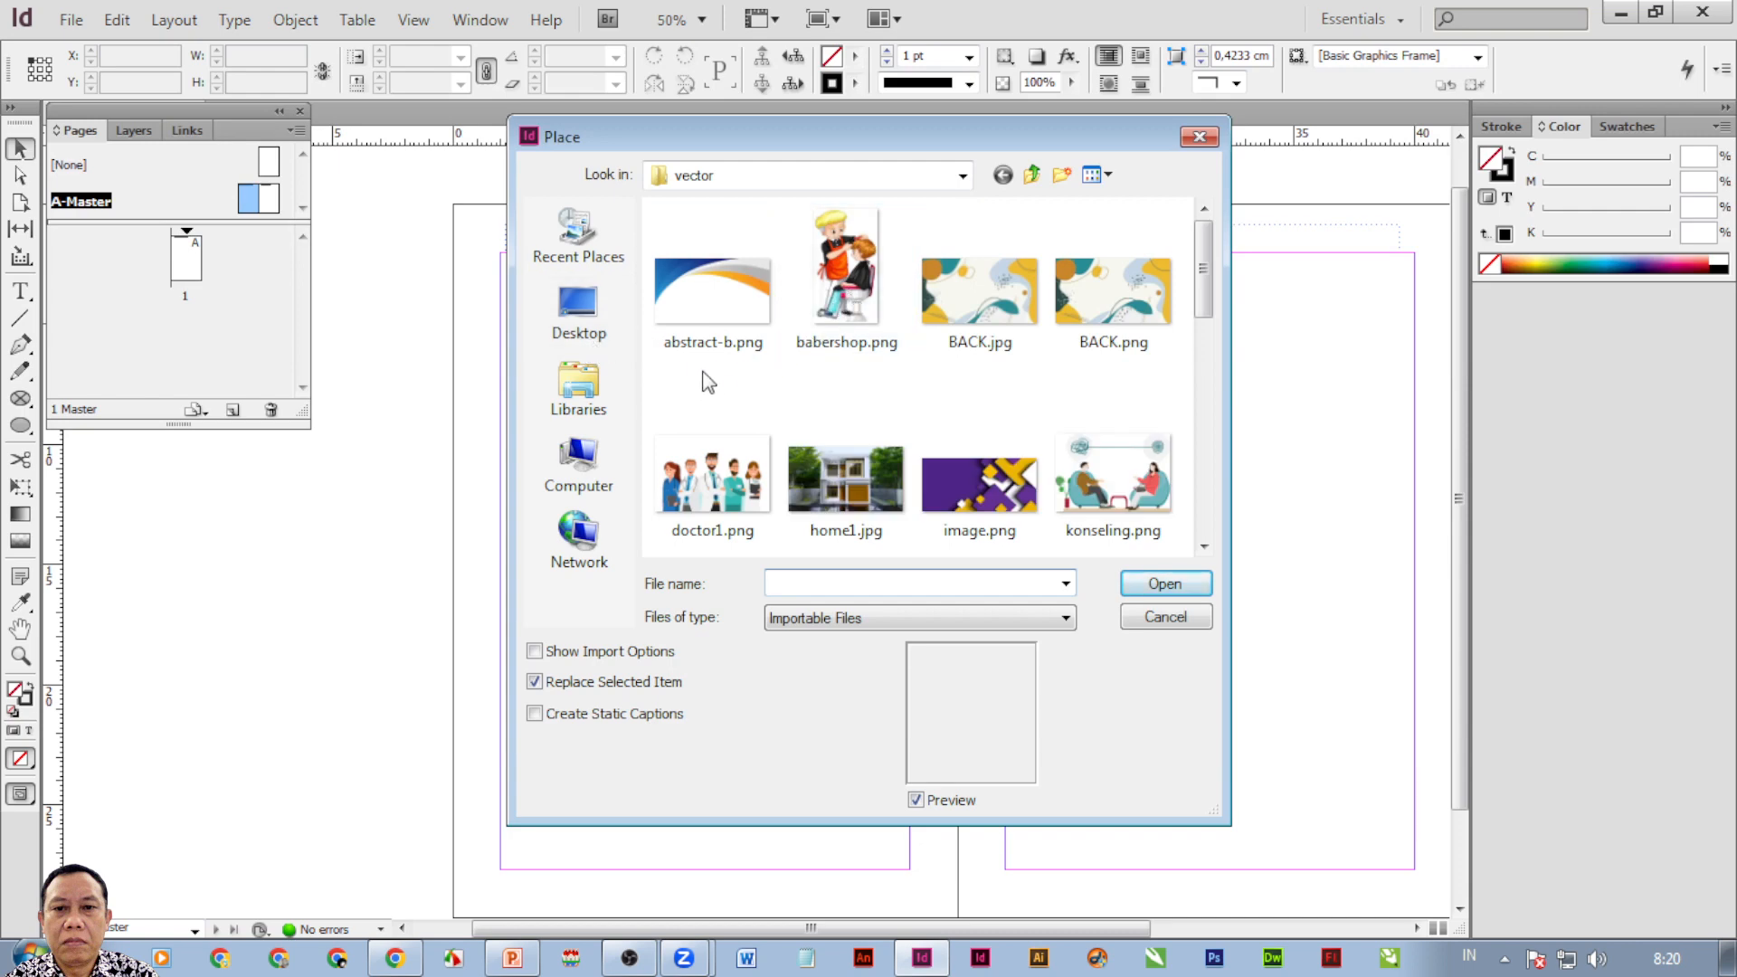
click(824, 290)
click(1163, 583)
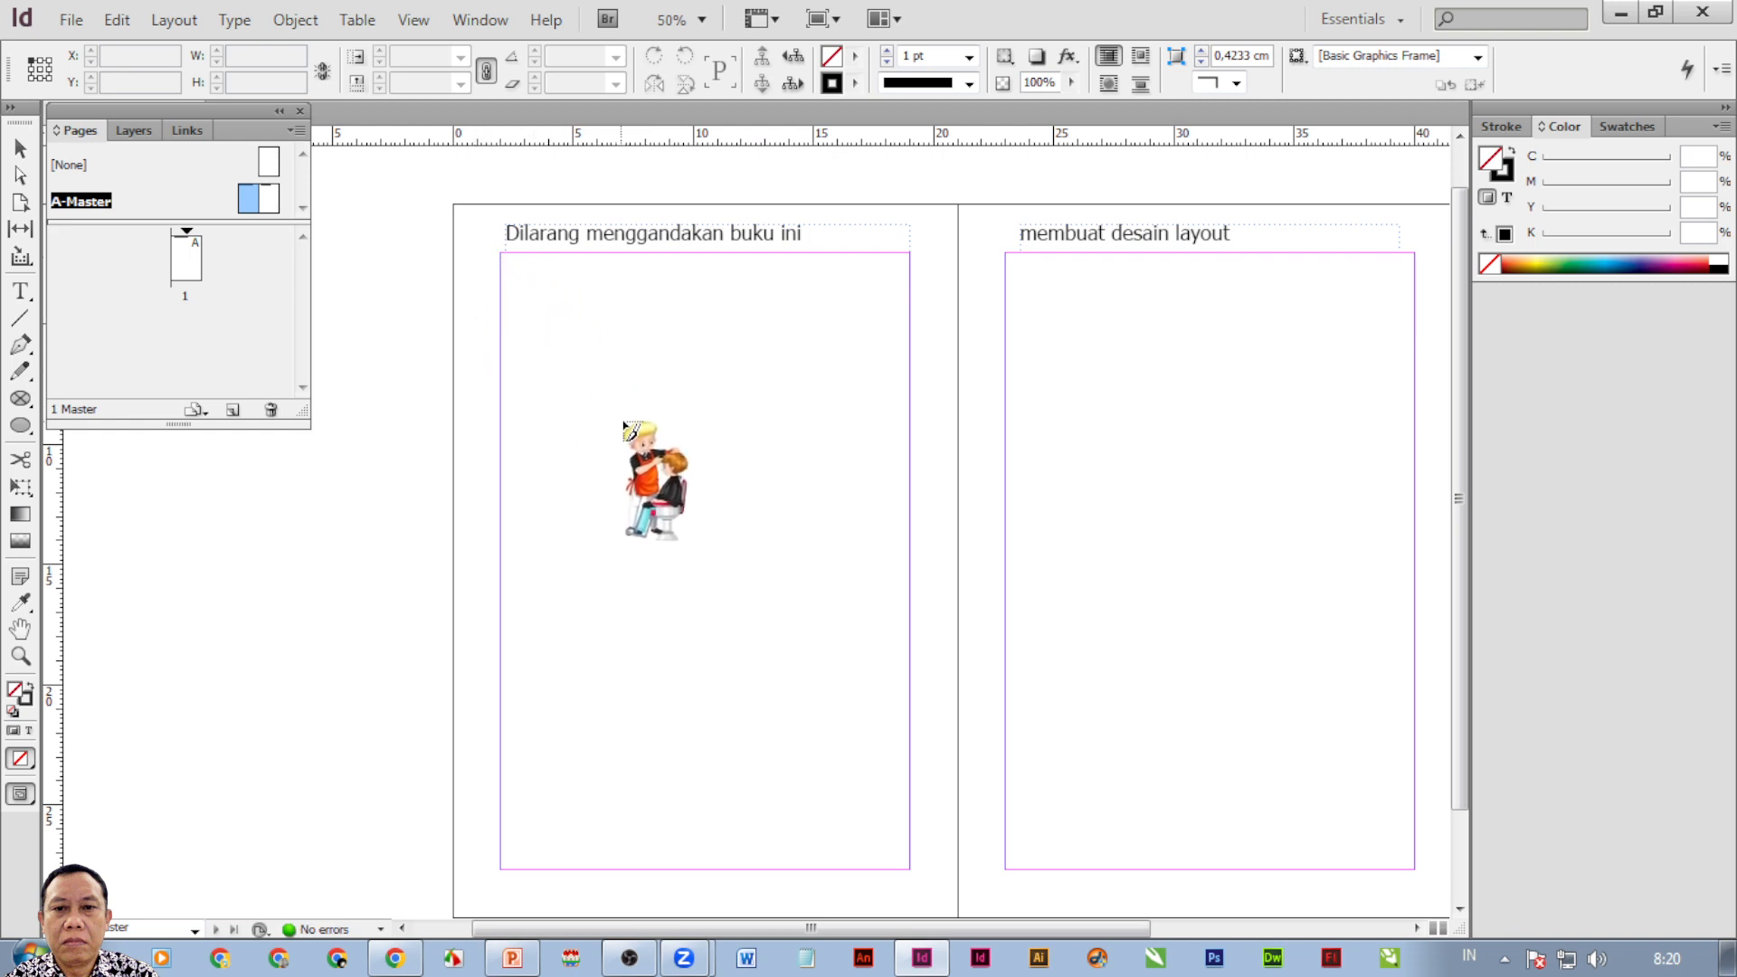
drag(648, 464, 751, 571)
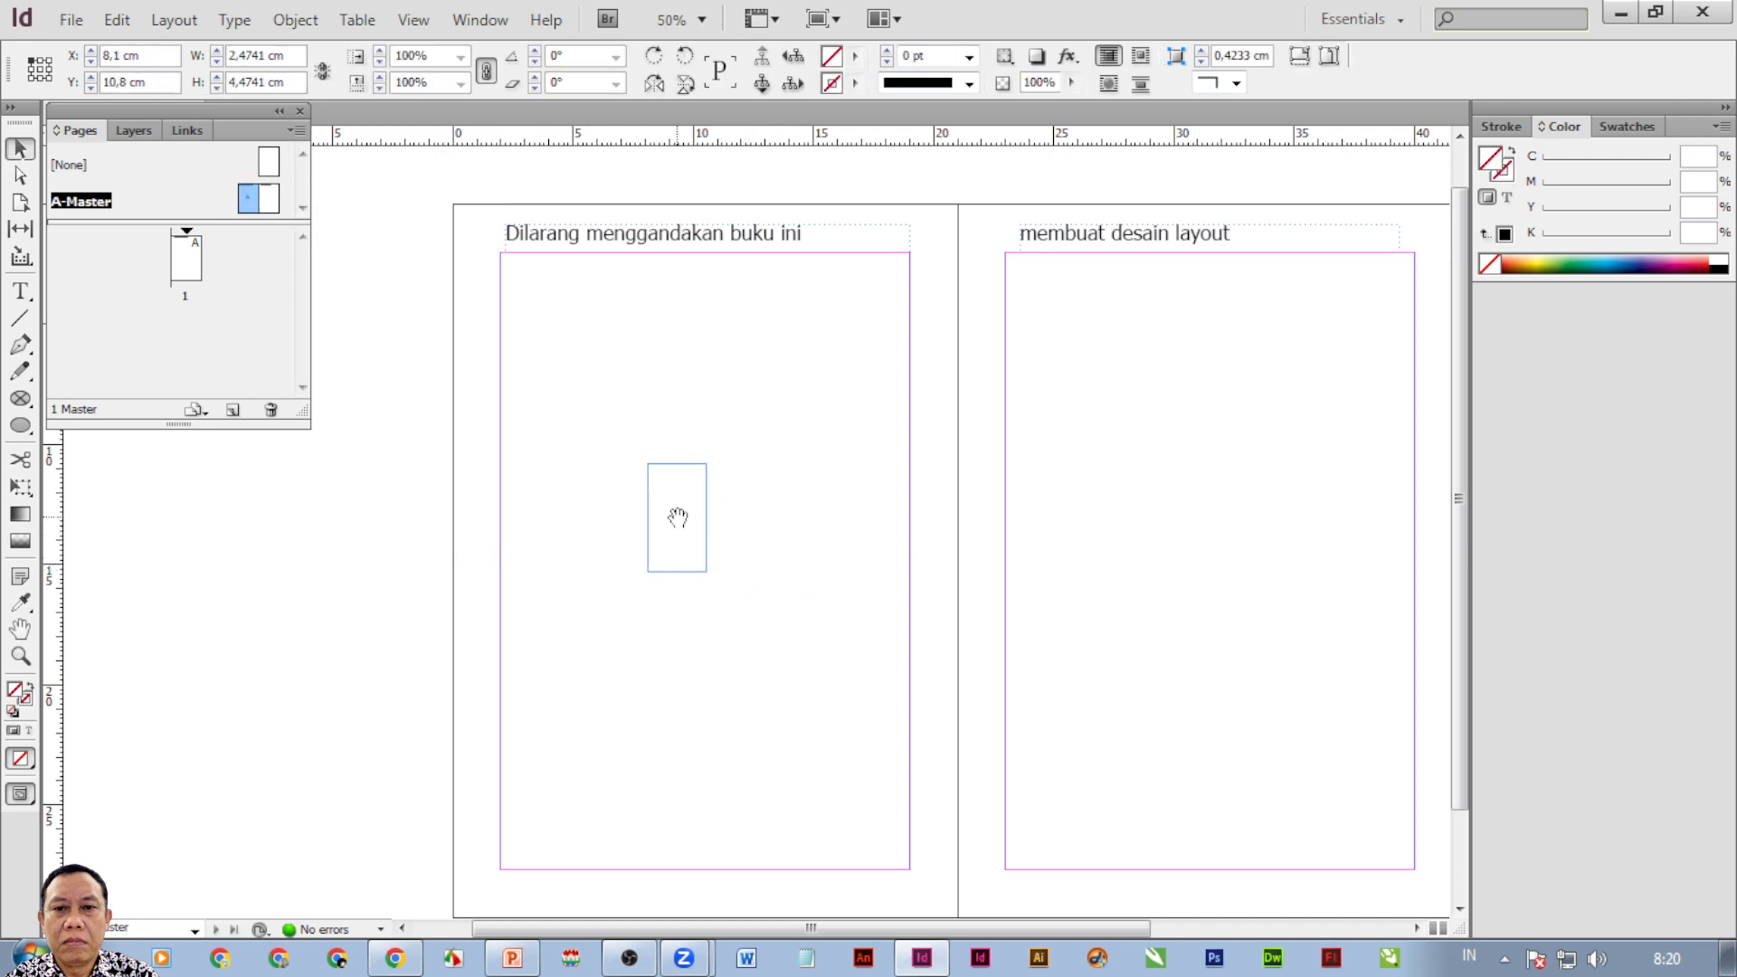
Try several repositionings of the barbershop image, then undo them and the placement.
drag(677, 520, 535, 322)
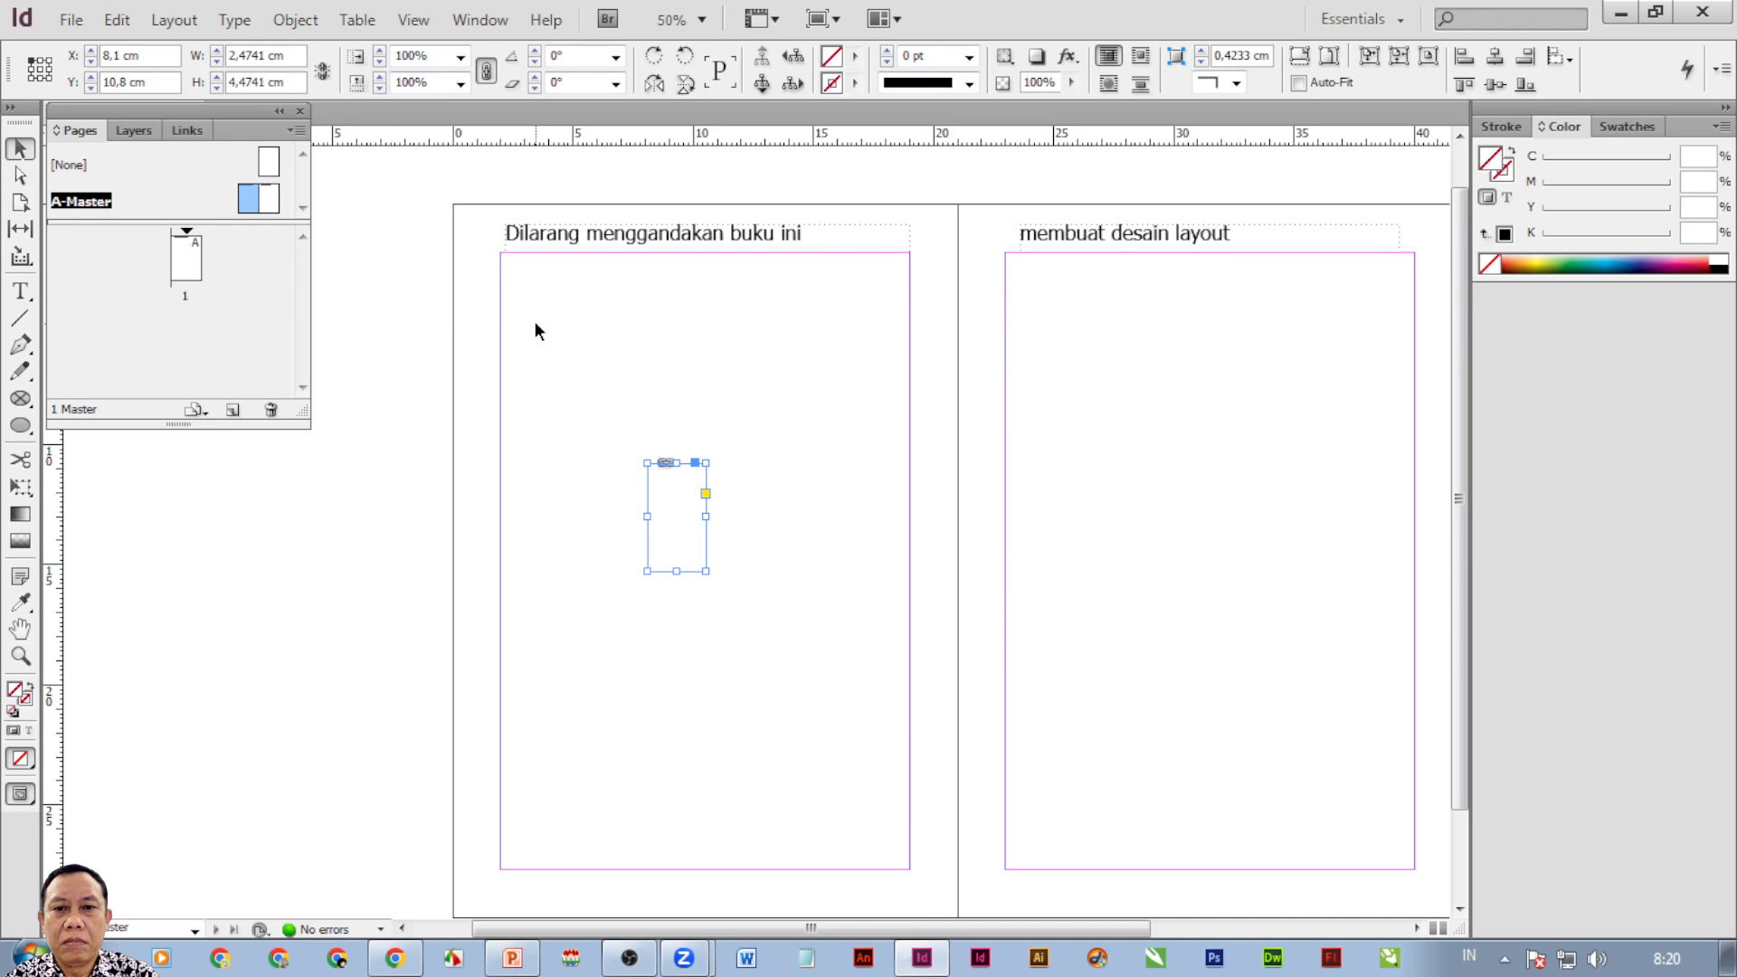
key(ctrl+z)
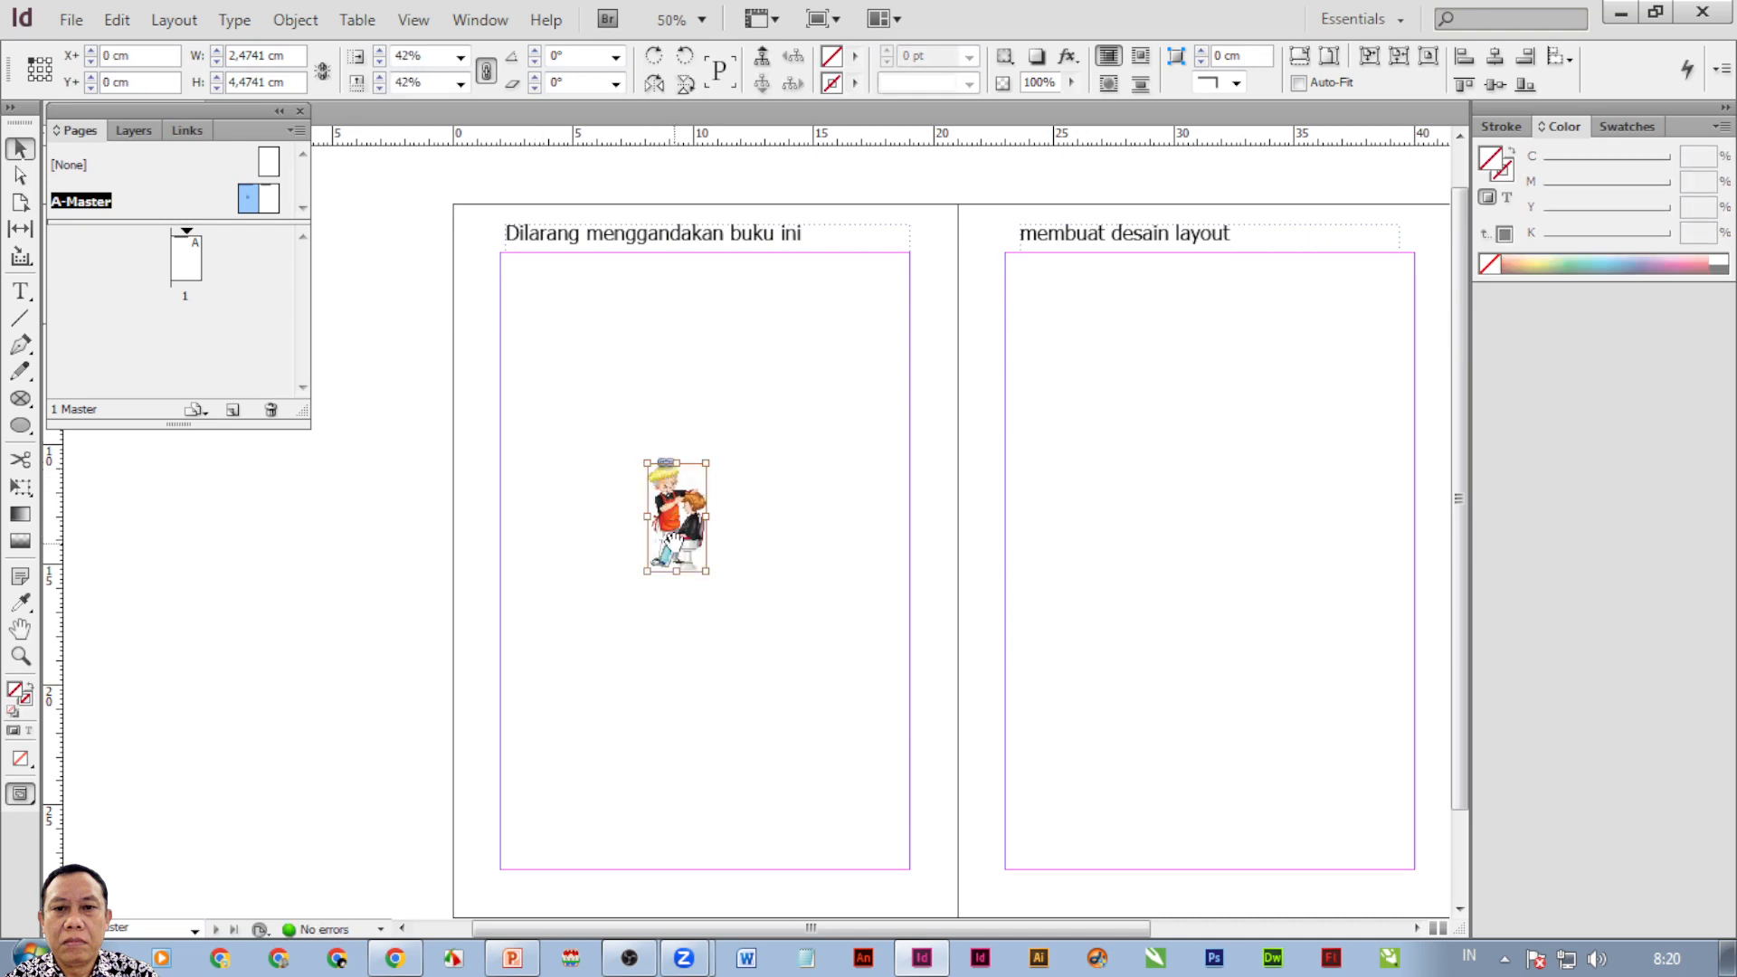
drag(675, 543, 568, 441)
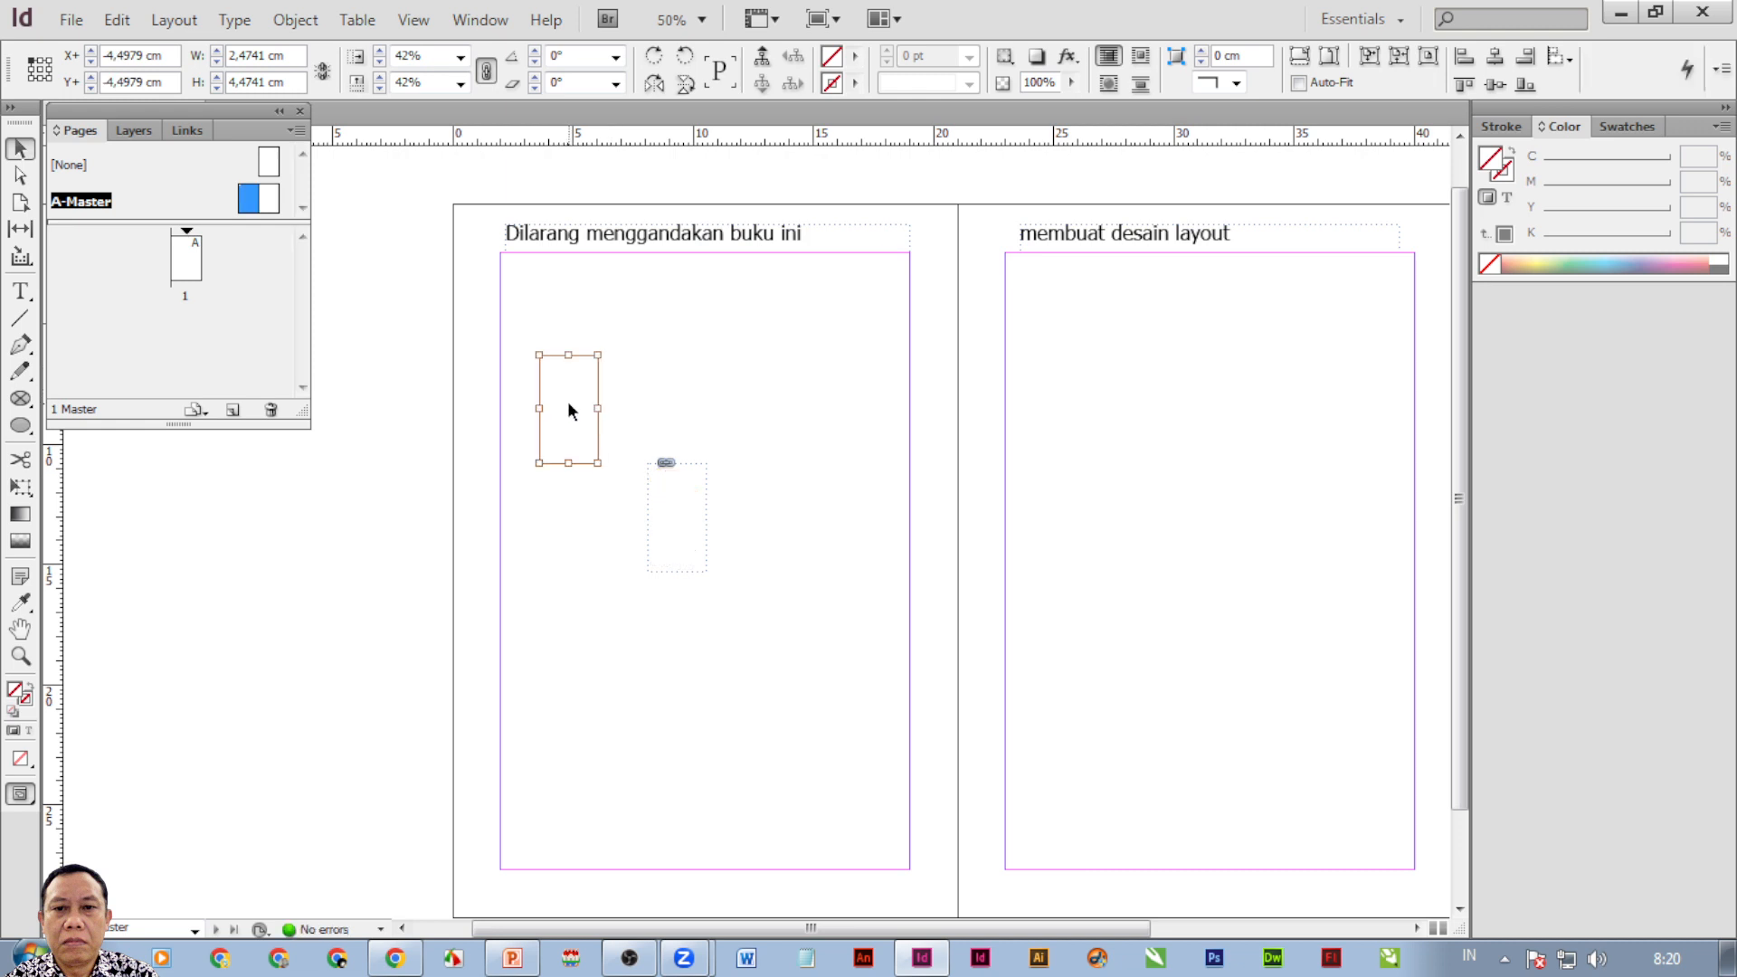
key(ctrl+z)
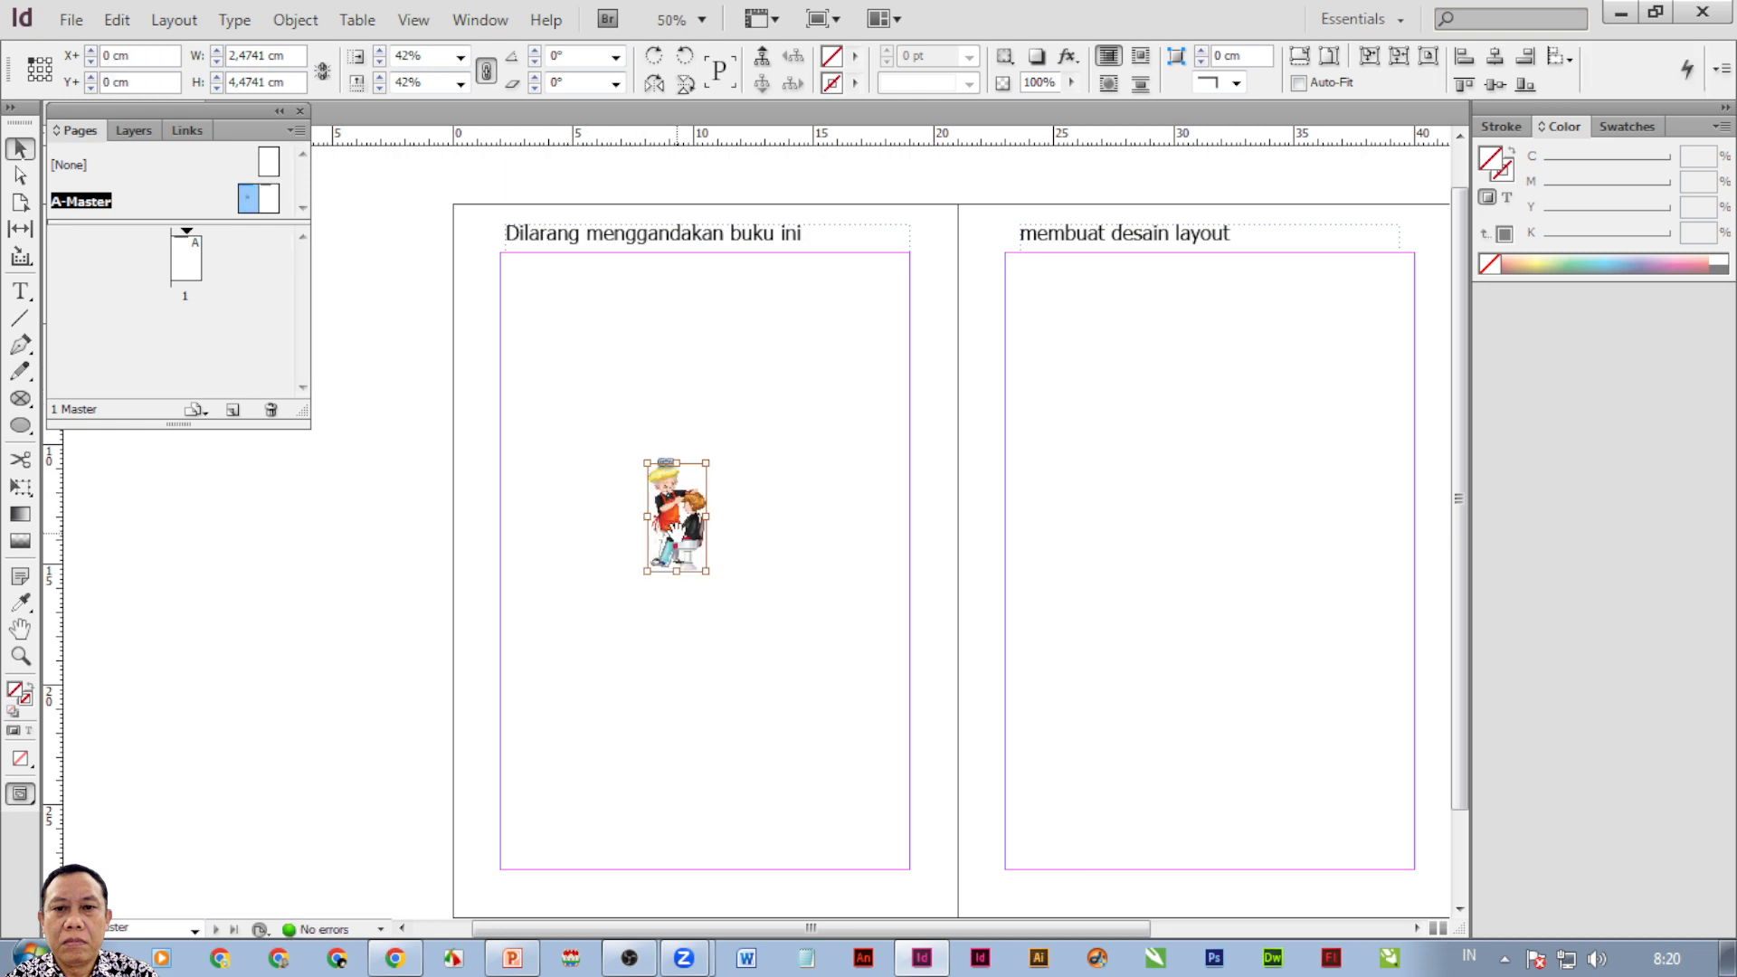
drag(675, 534, 632, 478)
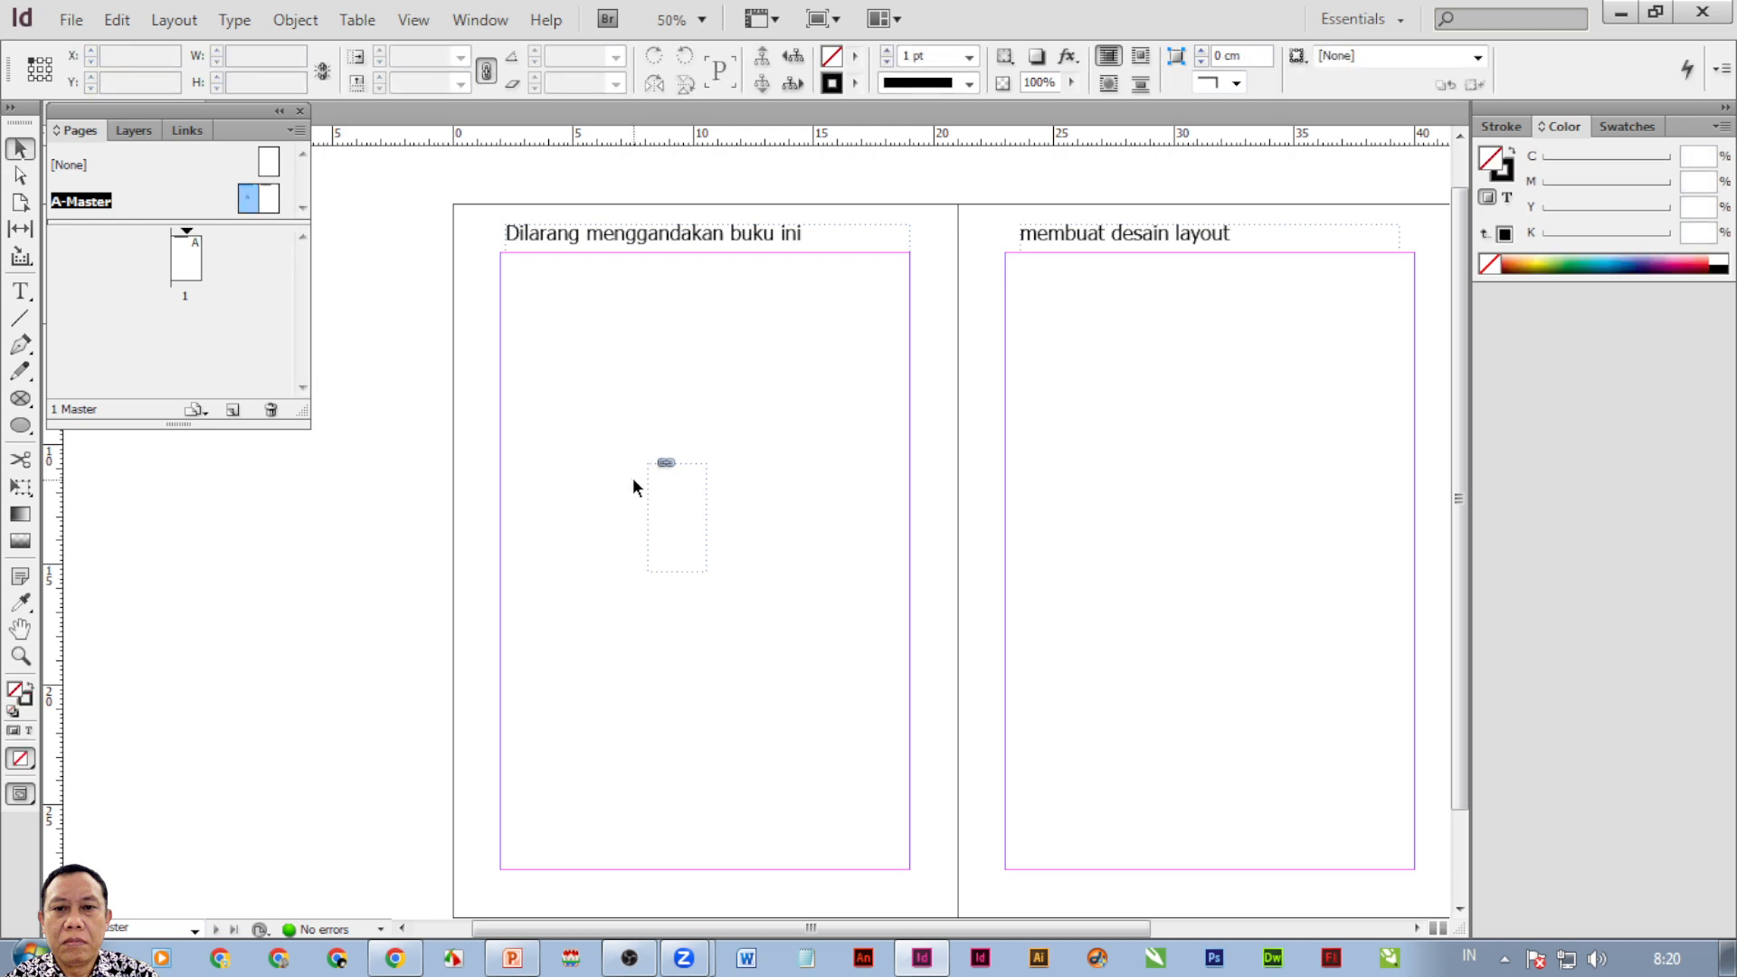
key(ctrl+z)
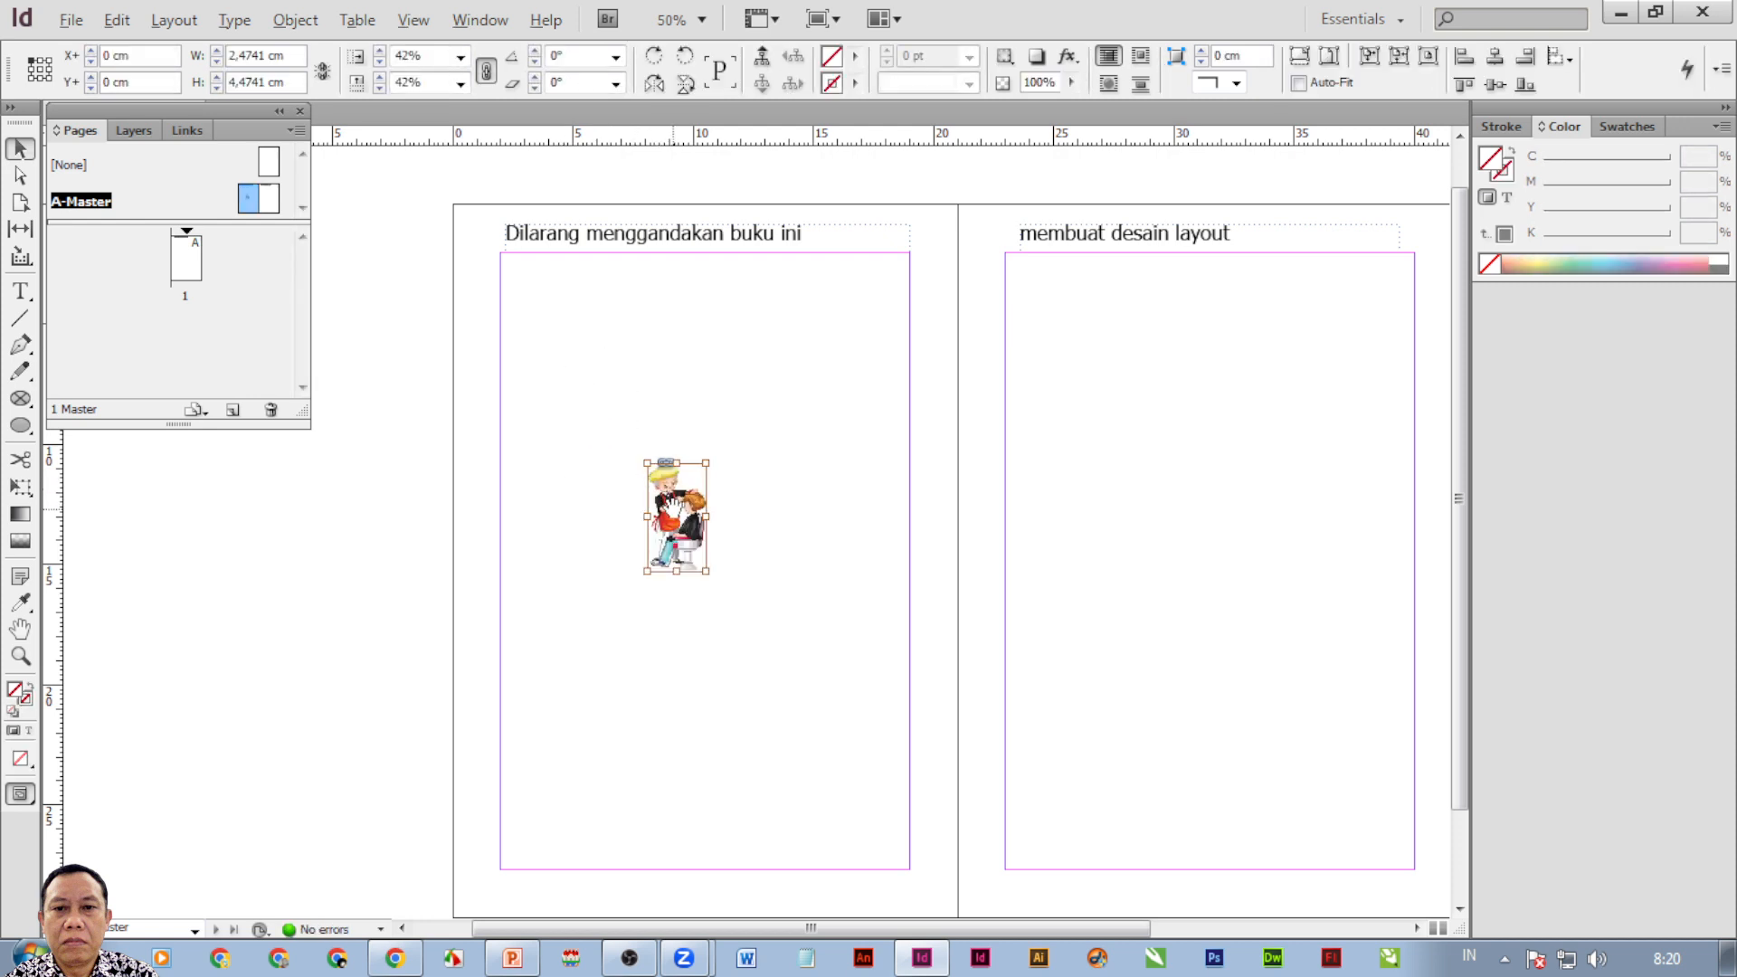
drag(674, 507, 677, 463)
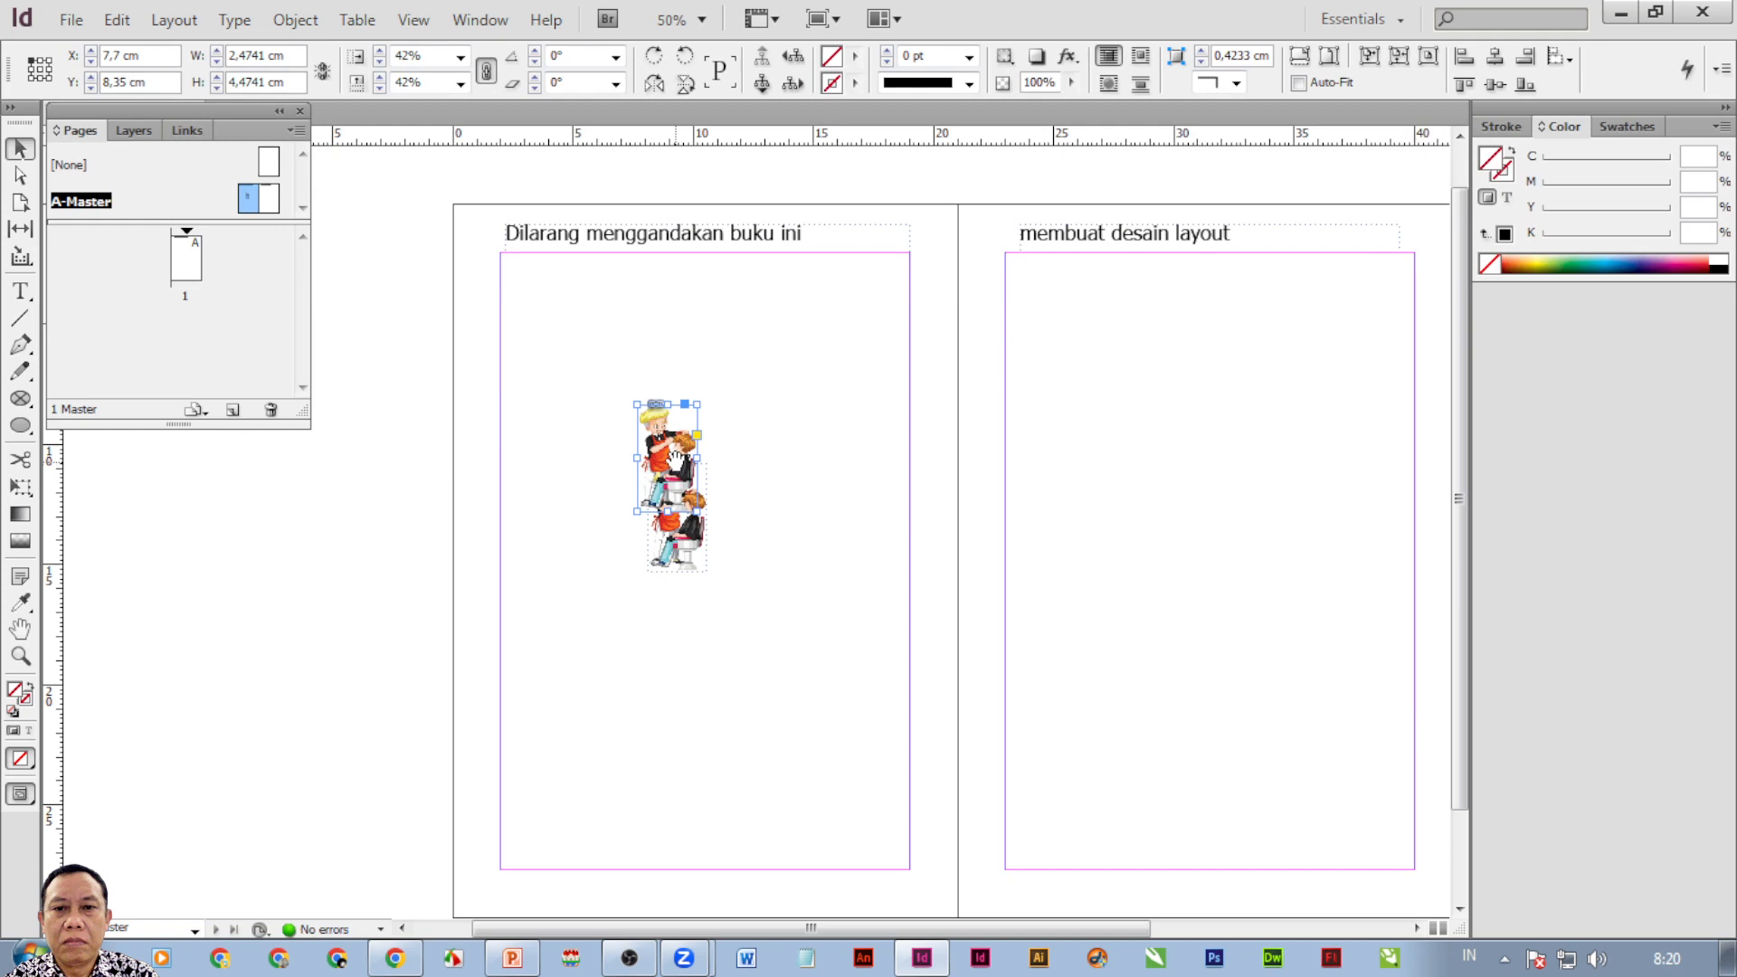
key(ctrl+z)
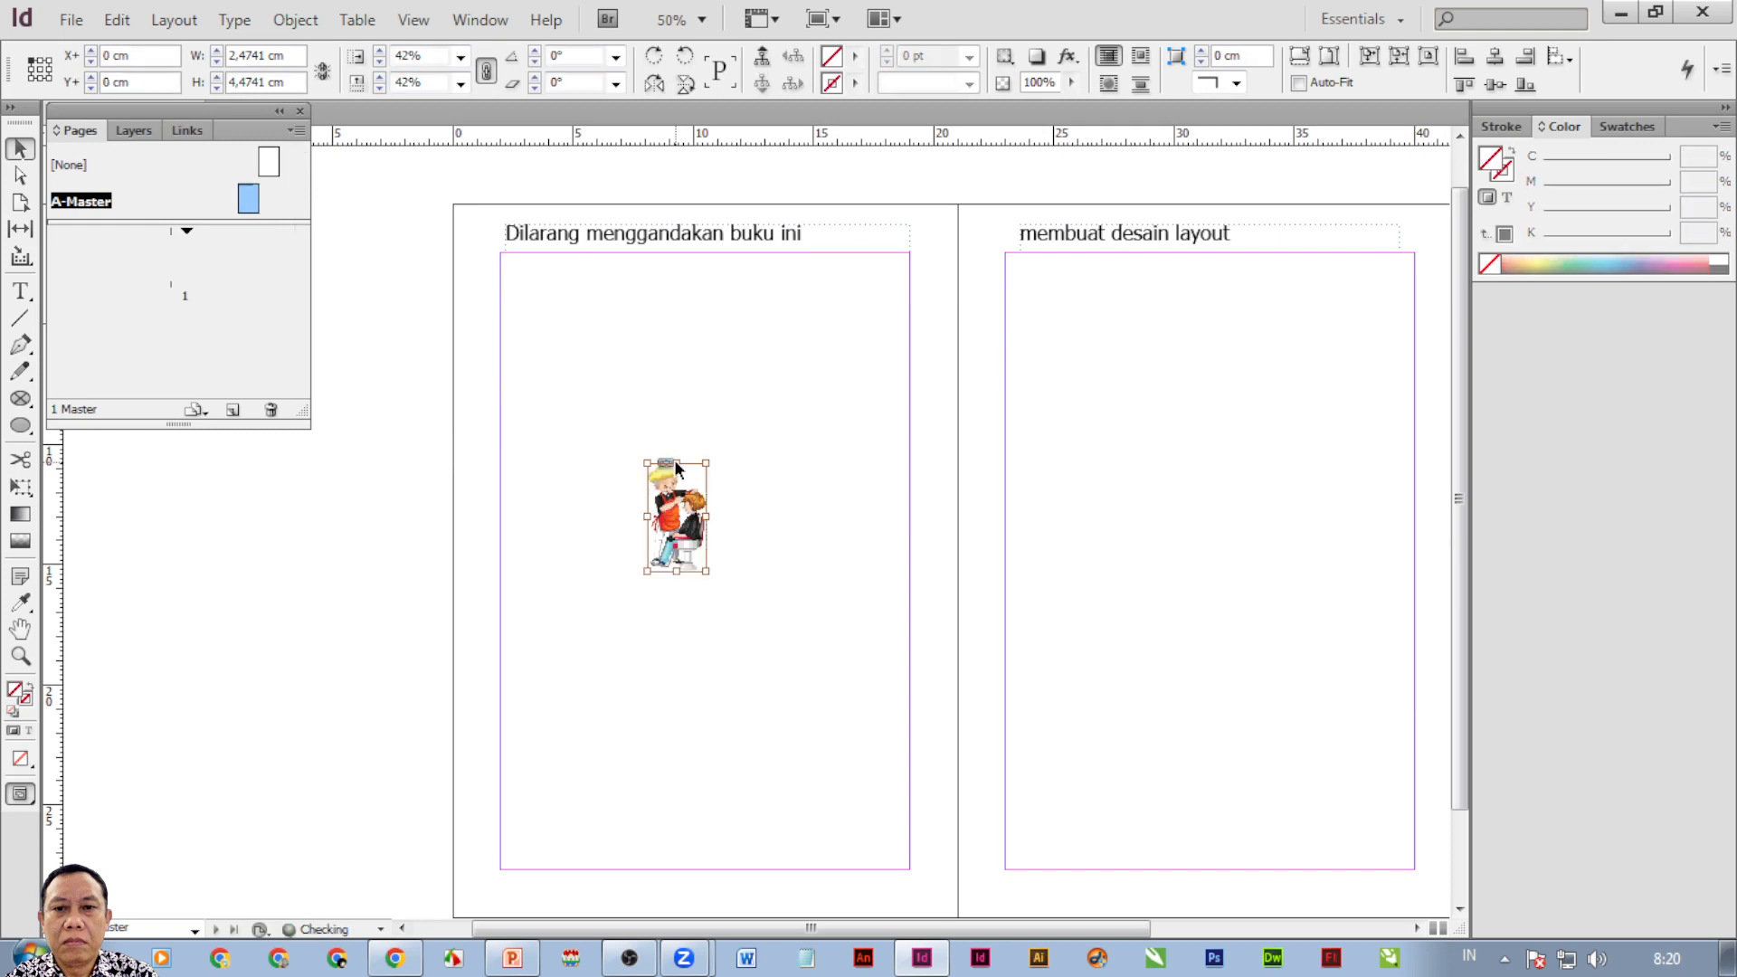
key(ctrl+z)
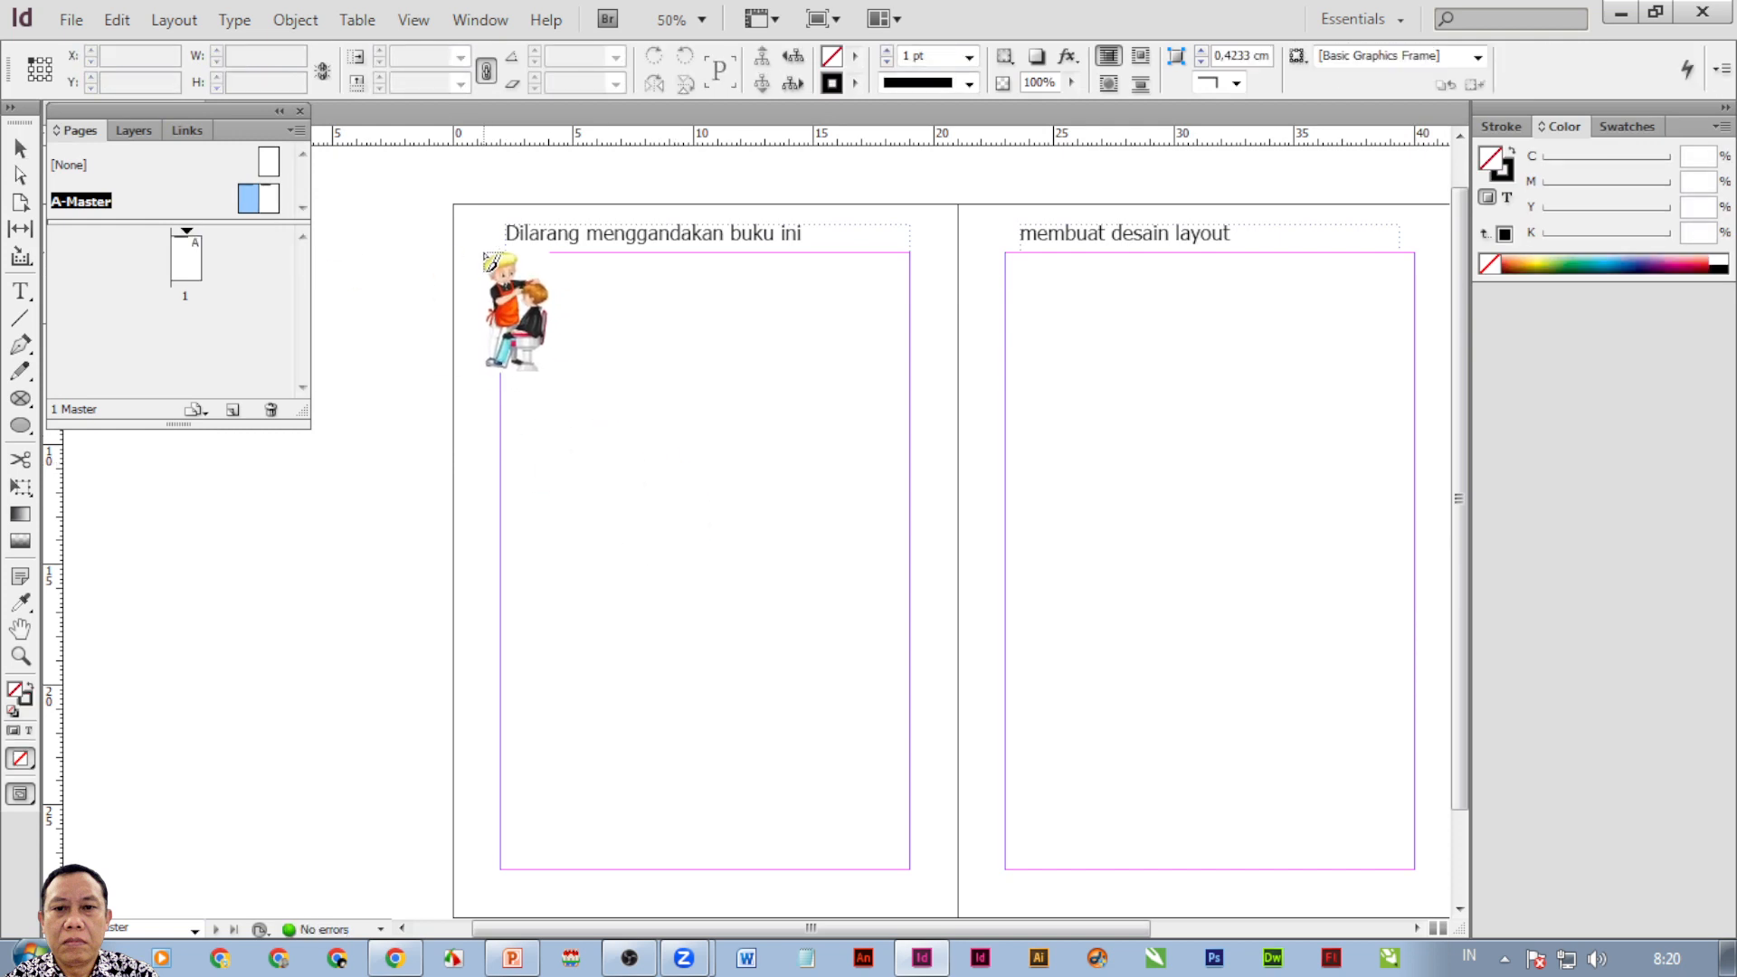
Re-place the barbershop image as a small top-left frame below the header, then view page 1.
drag(470, 253, 556, 326)
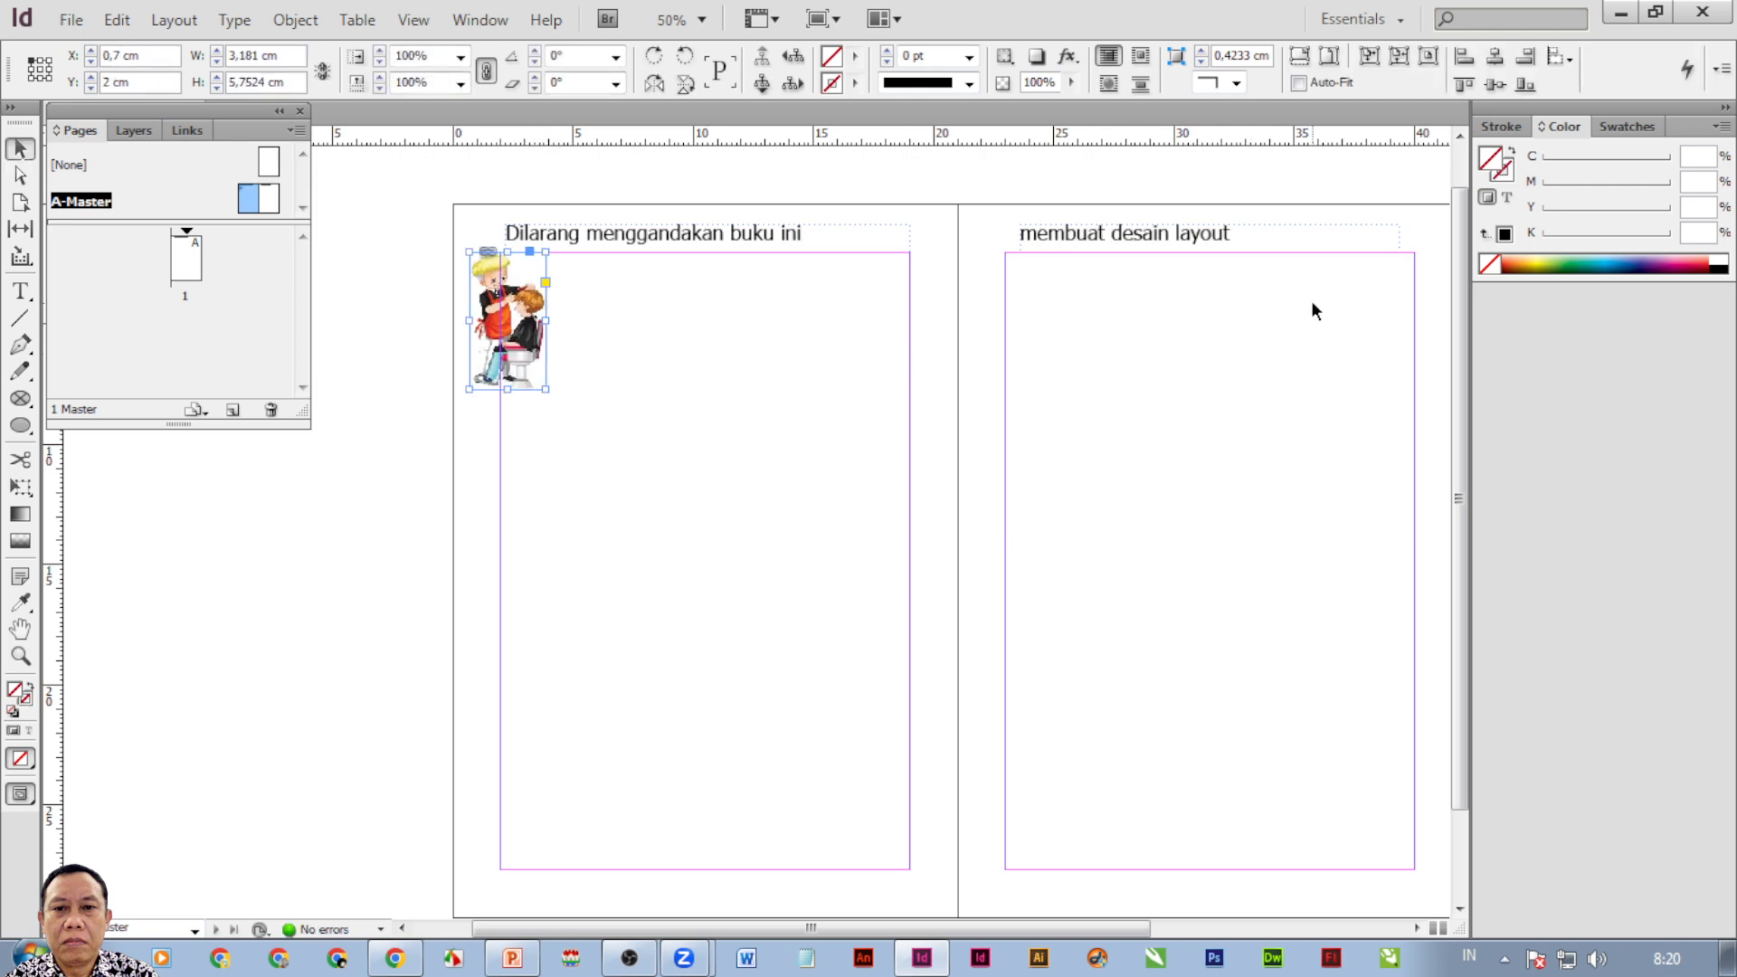
click(429, 190)
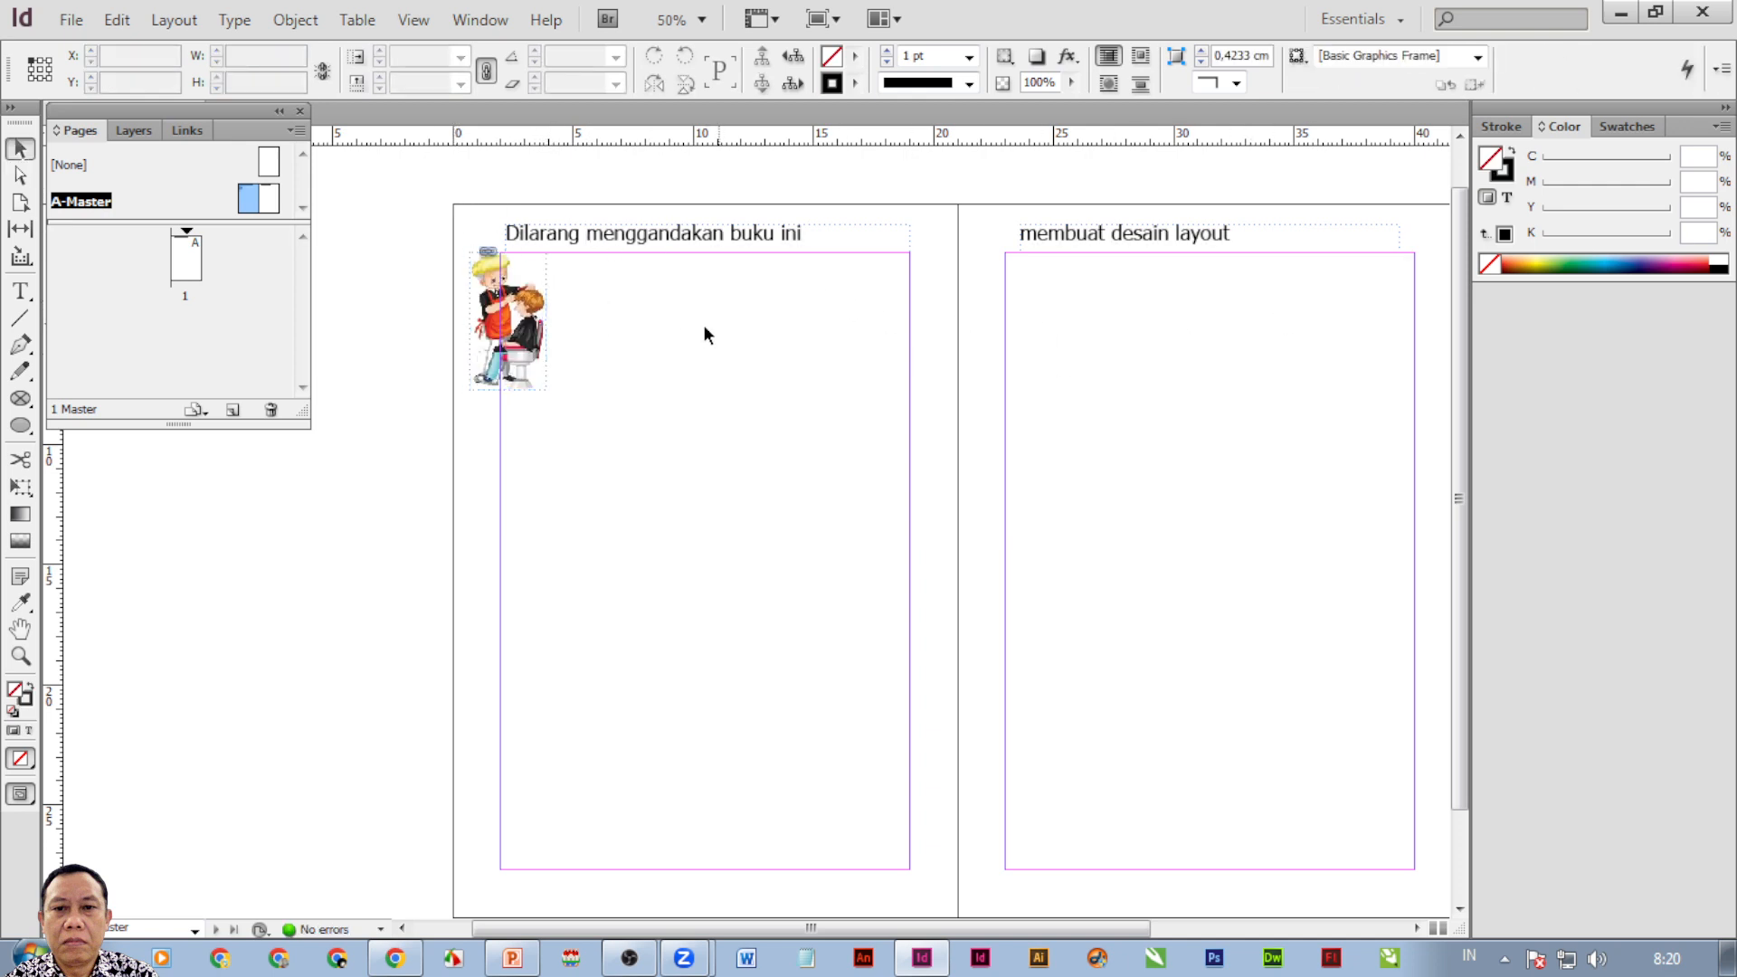
double_click(187, 261)
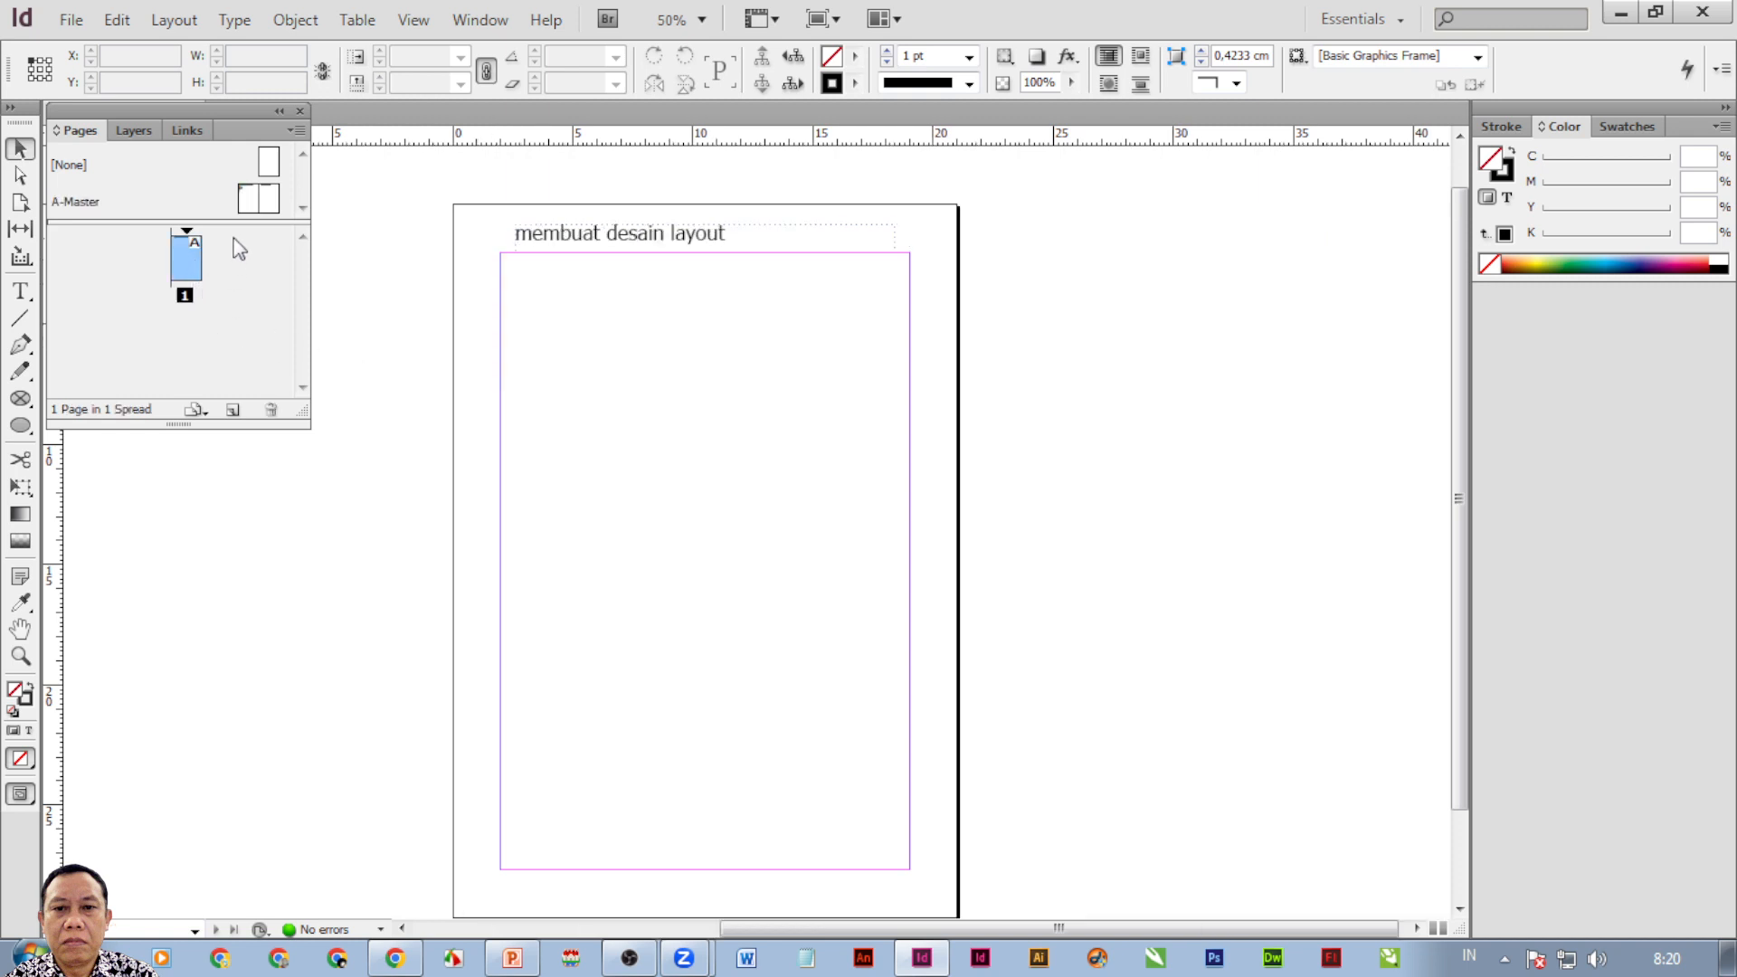
Add a second page and reopen the A-Master spread.
click(234, 412)
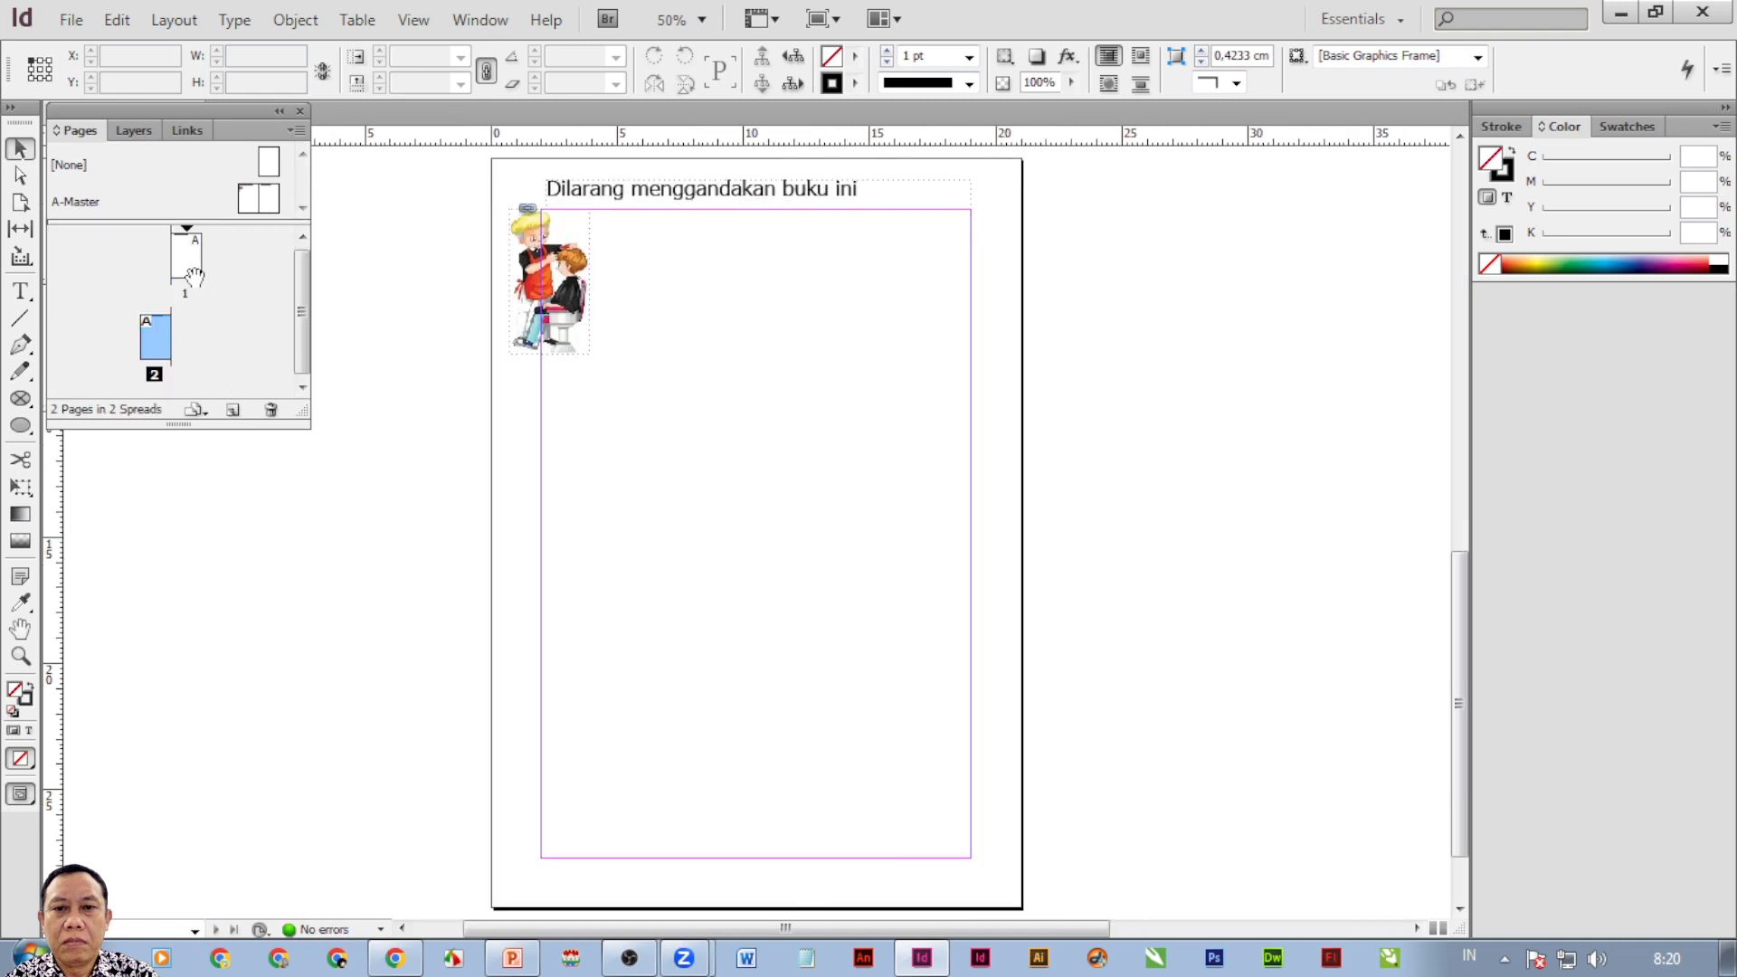
click(247, 199)
double_click(247, 199)
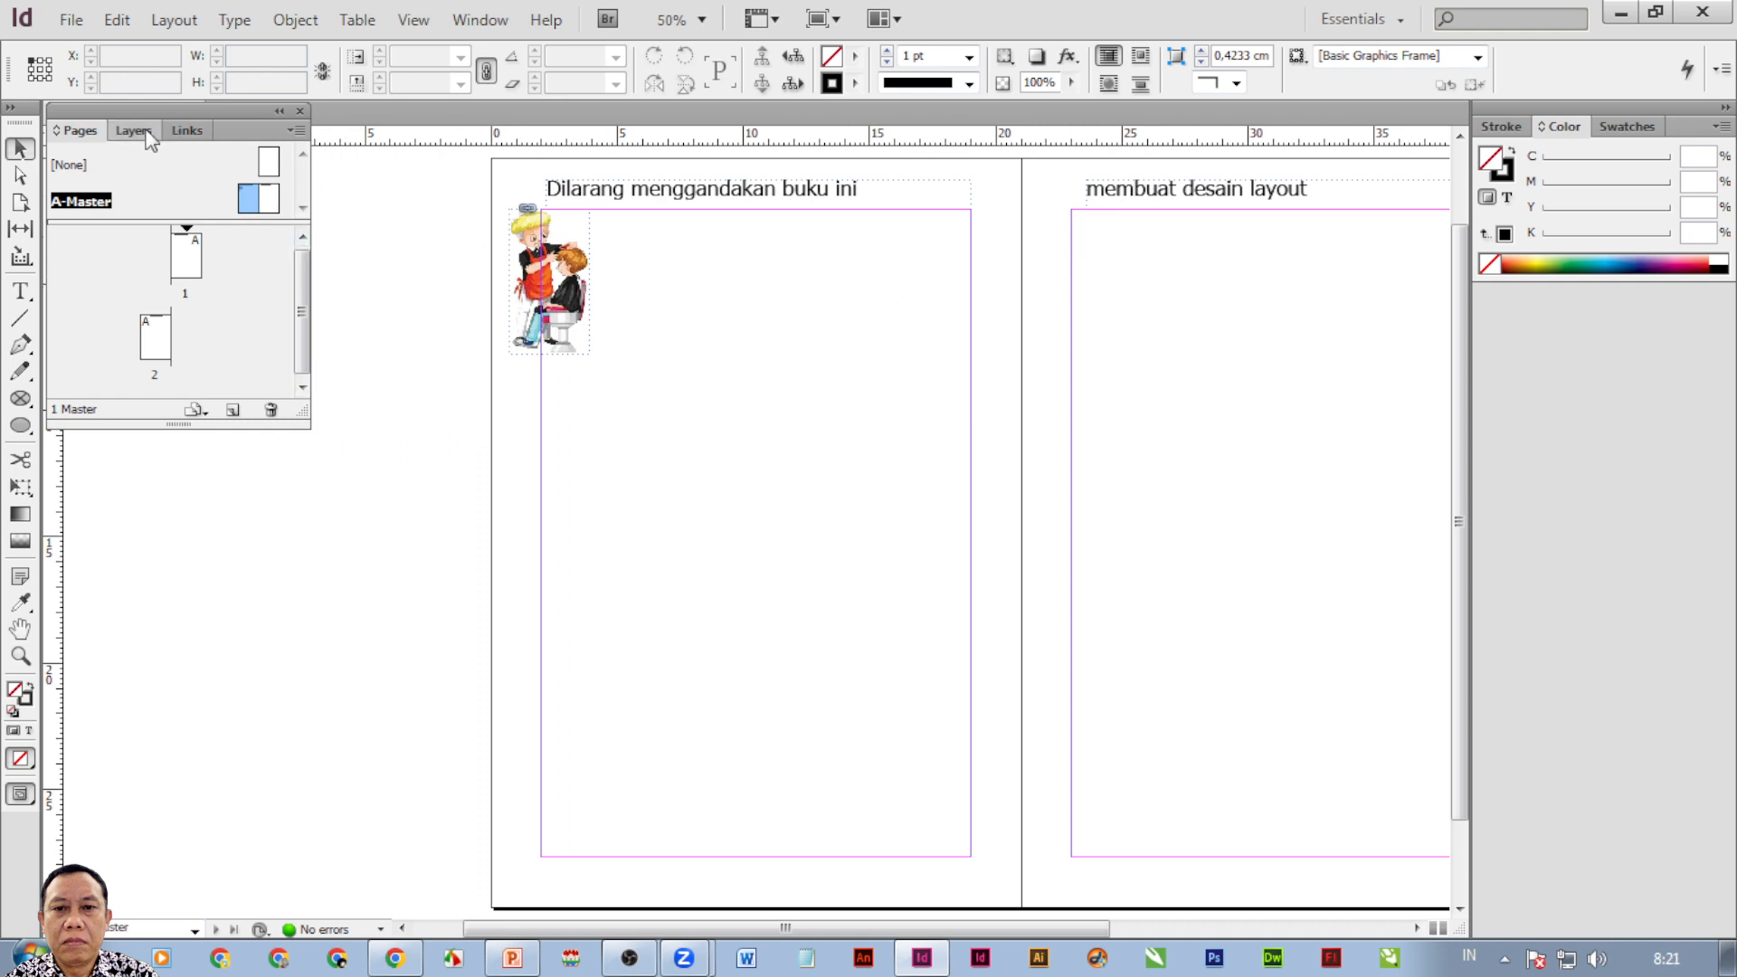
Place sembako.png in a frame at the right master page's bottom-left, then view page 1.
click(71, 19)
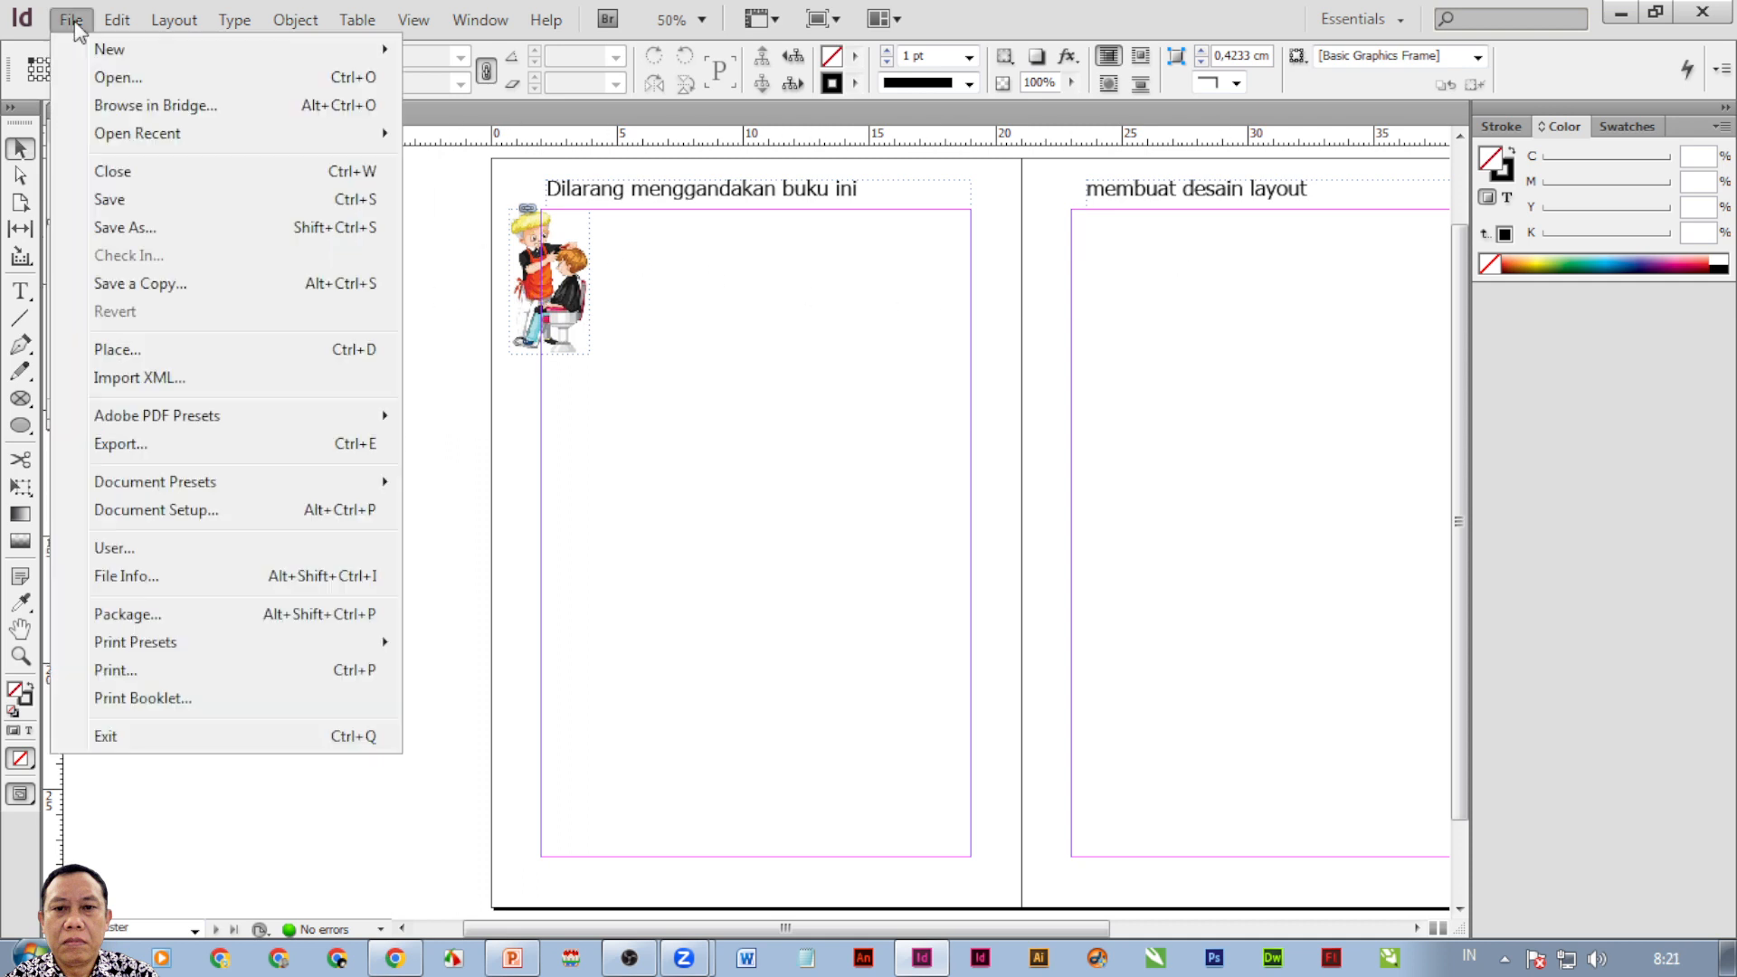
click(115, 349)
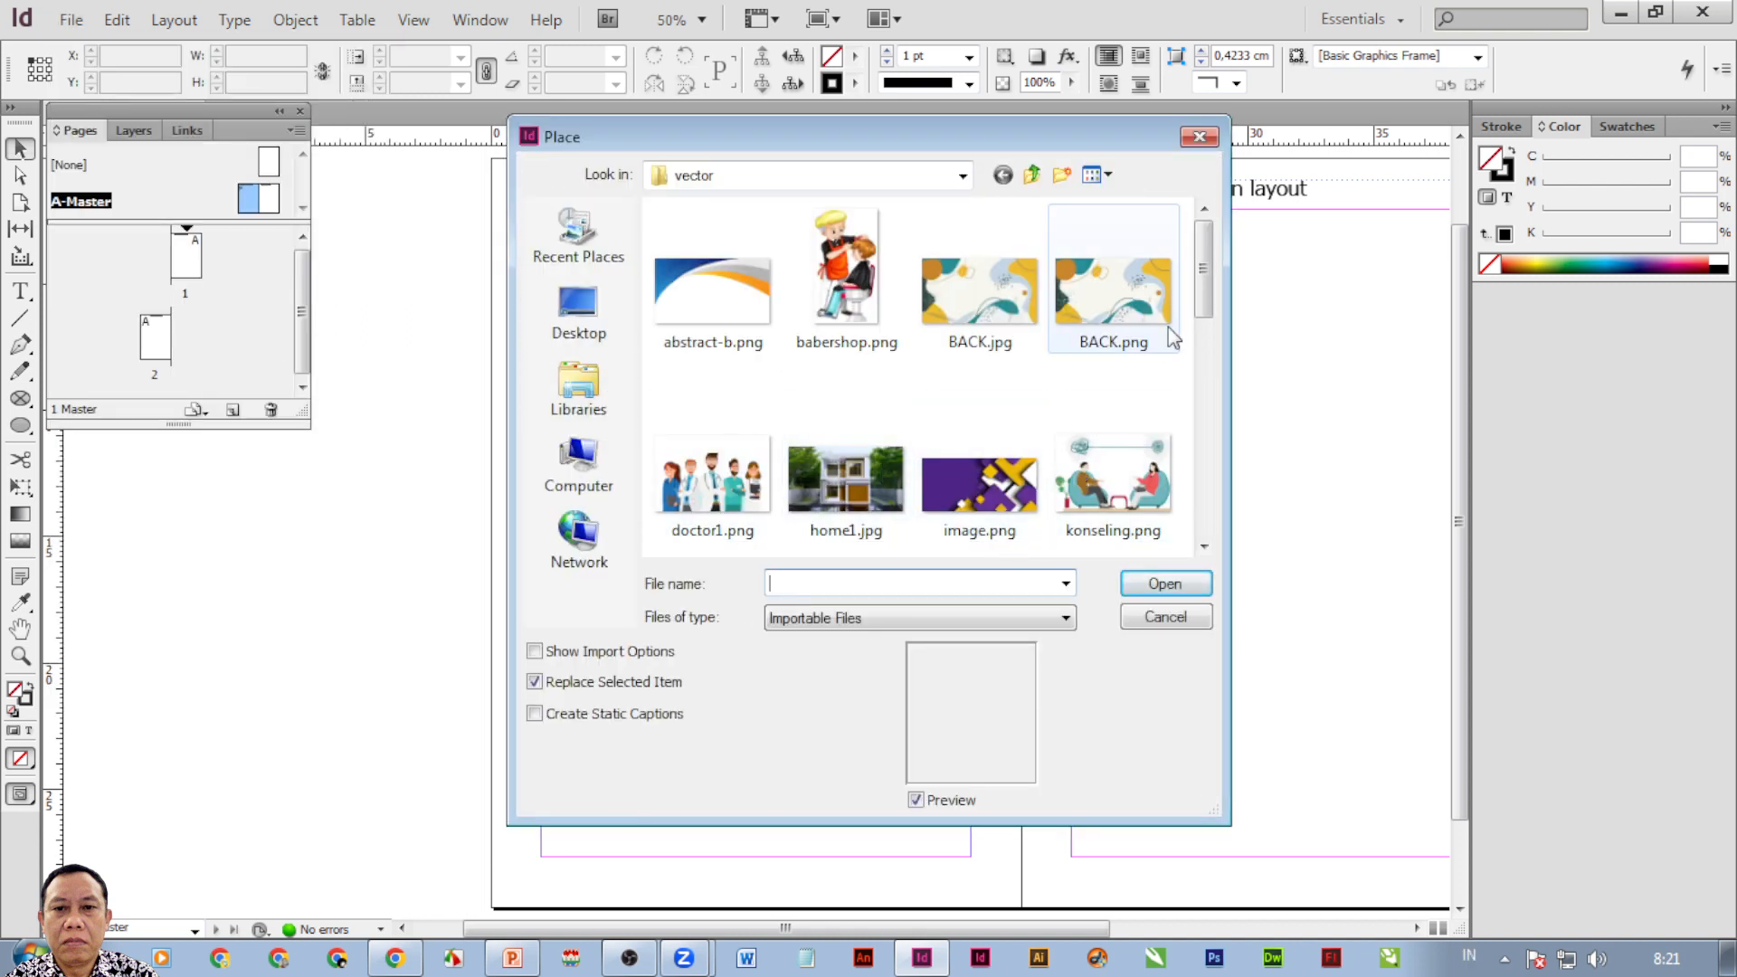
scroll(1177, 335, down, 3)
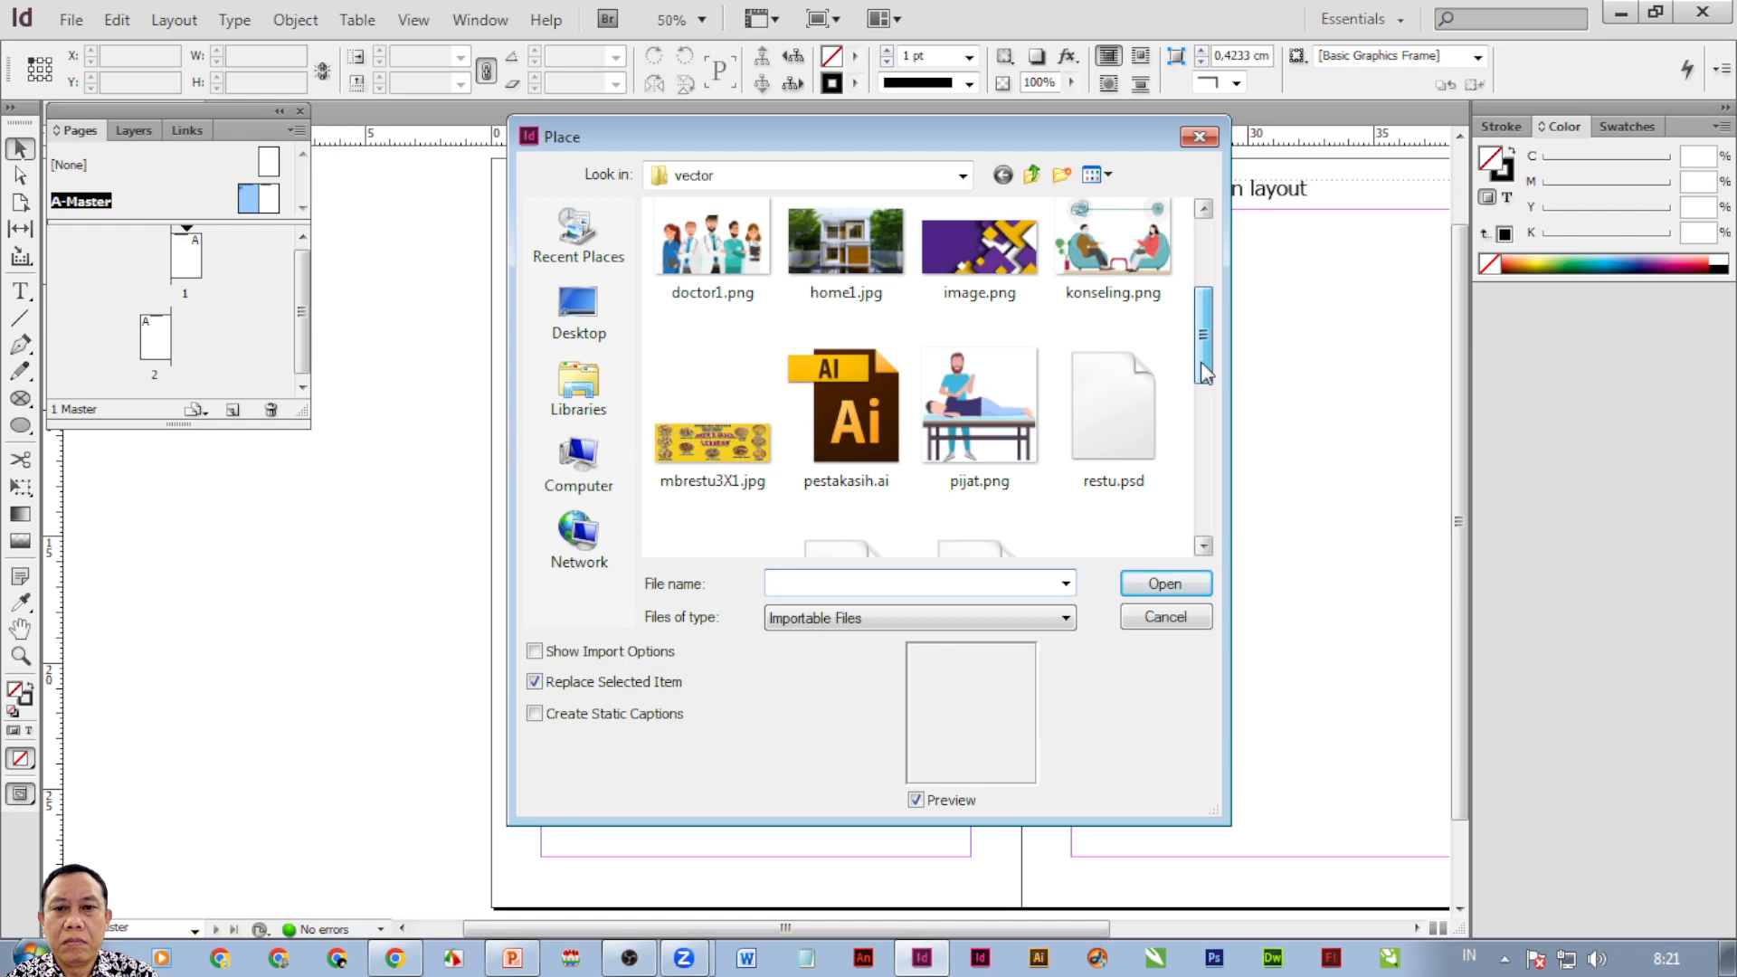
drag(1202, 362, 1203, 410)
click(1113, 452)
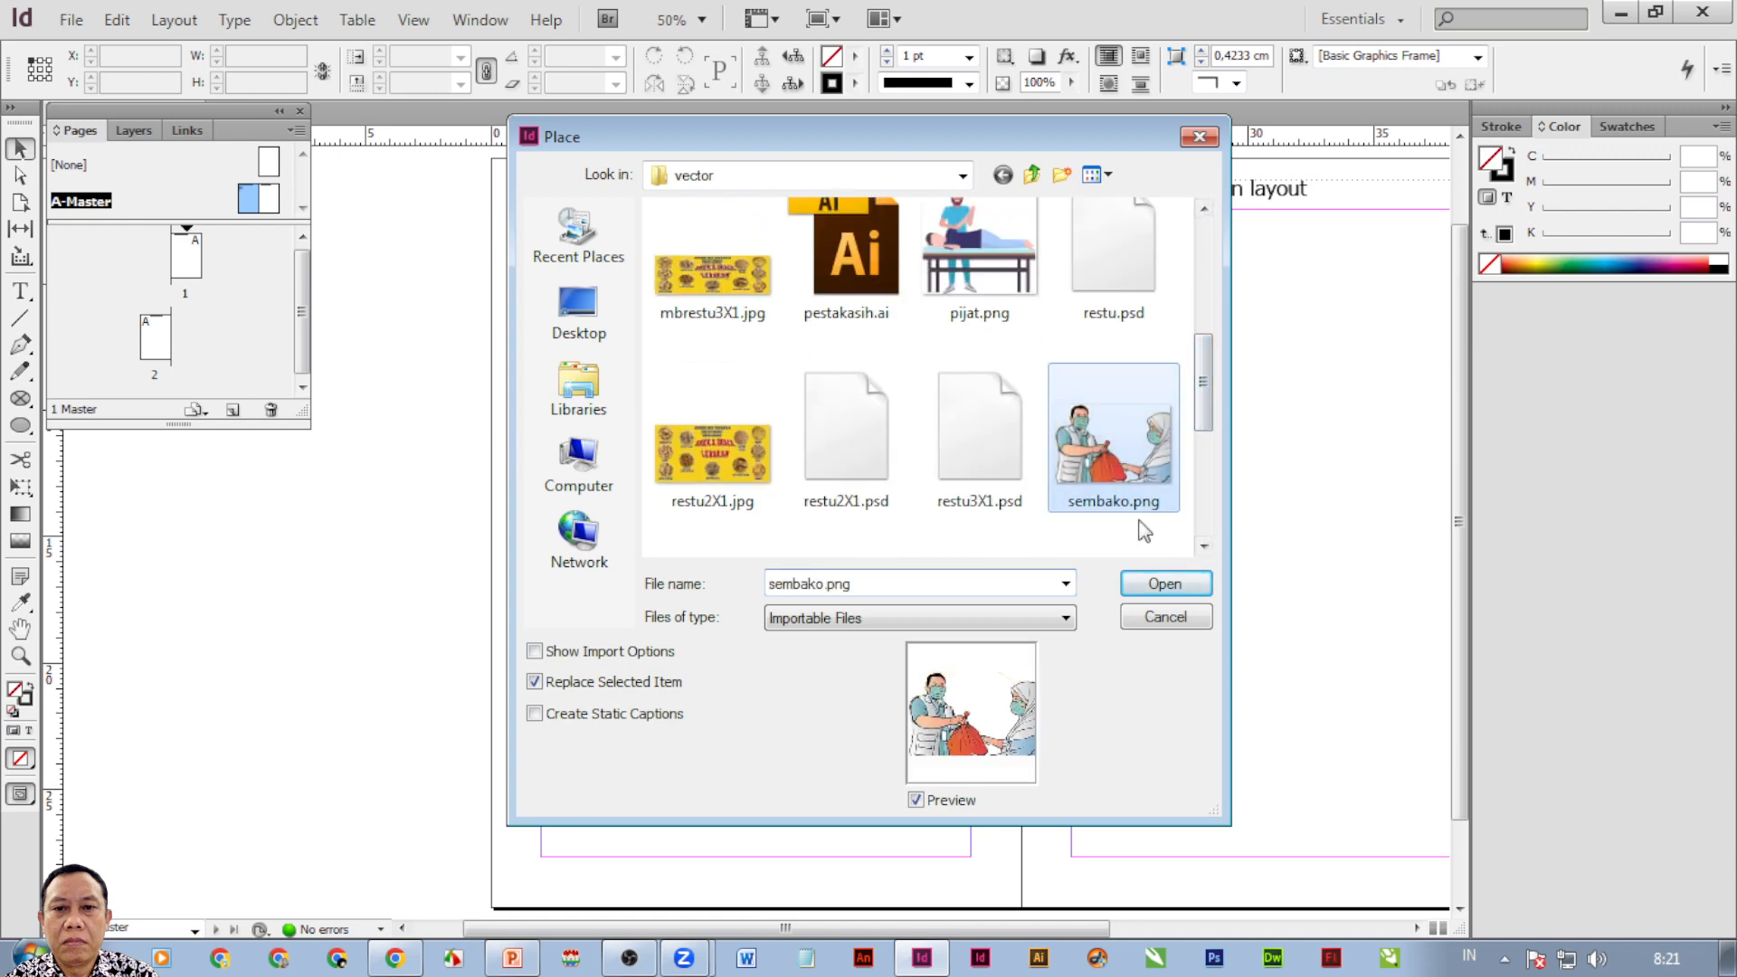
click(1164, 583)
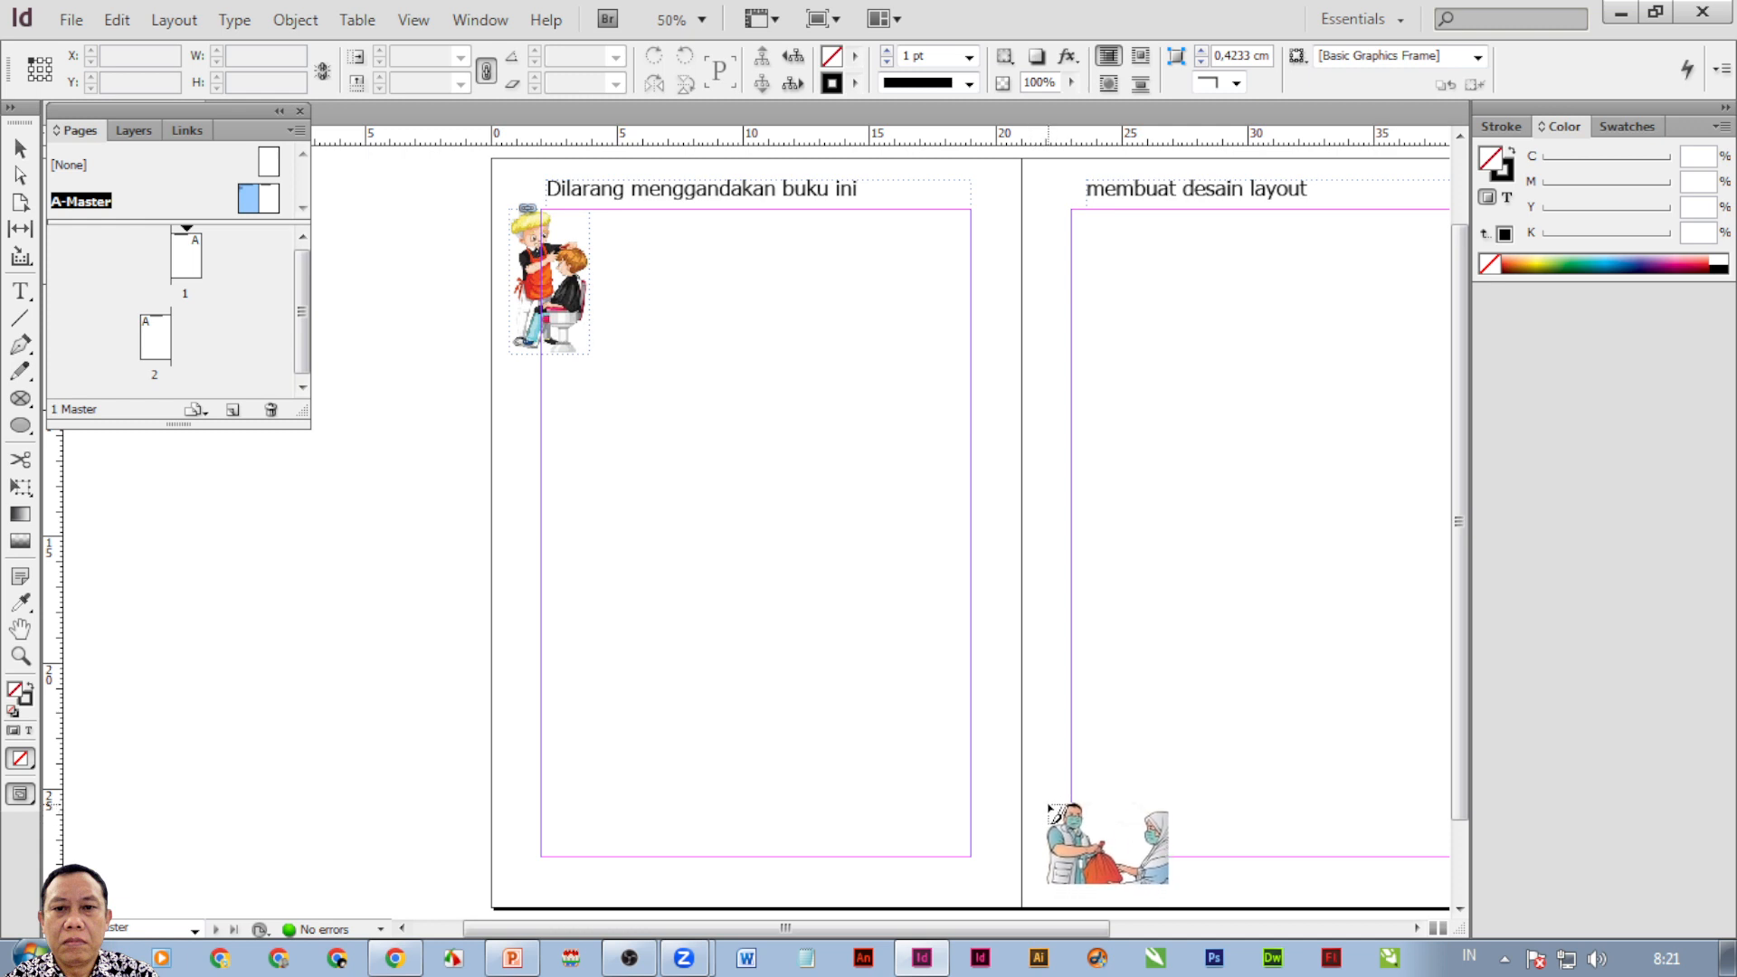
drag(1048, 795, 1086, 843)
drag(1102, 863, 1102, 862)
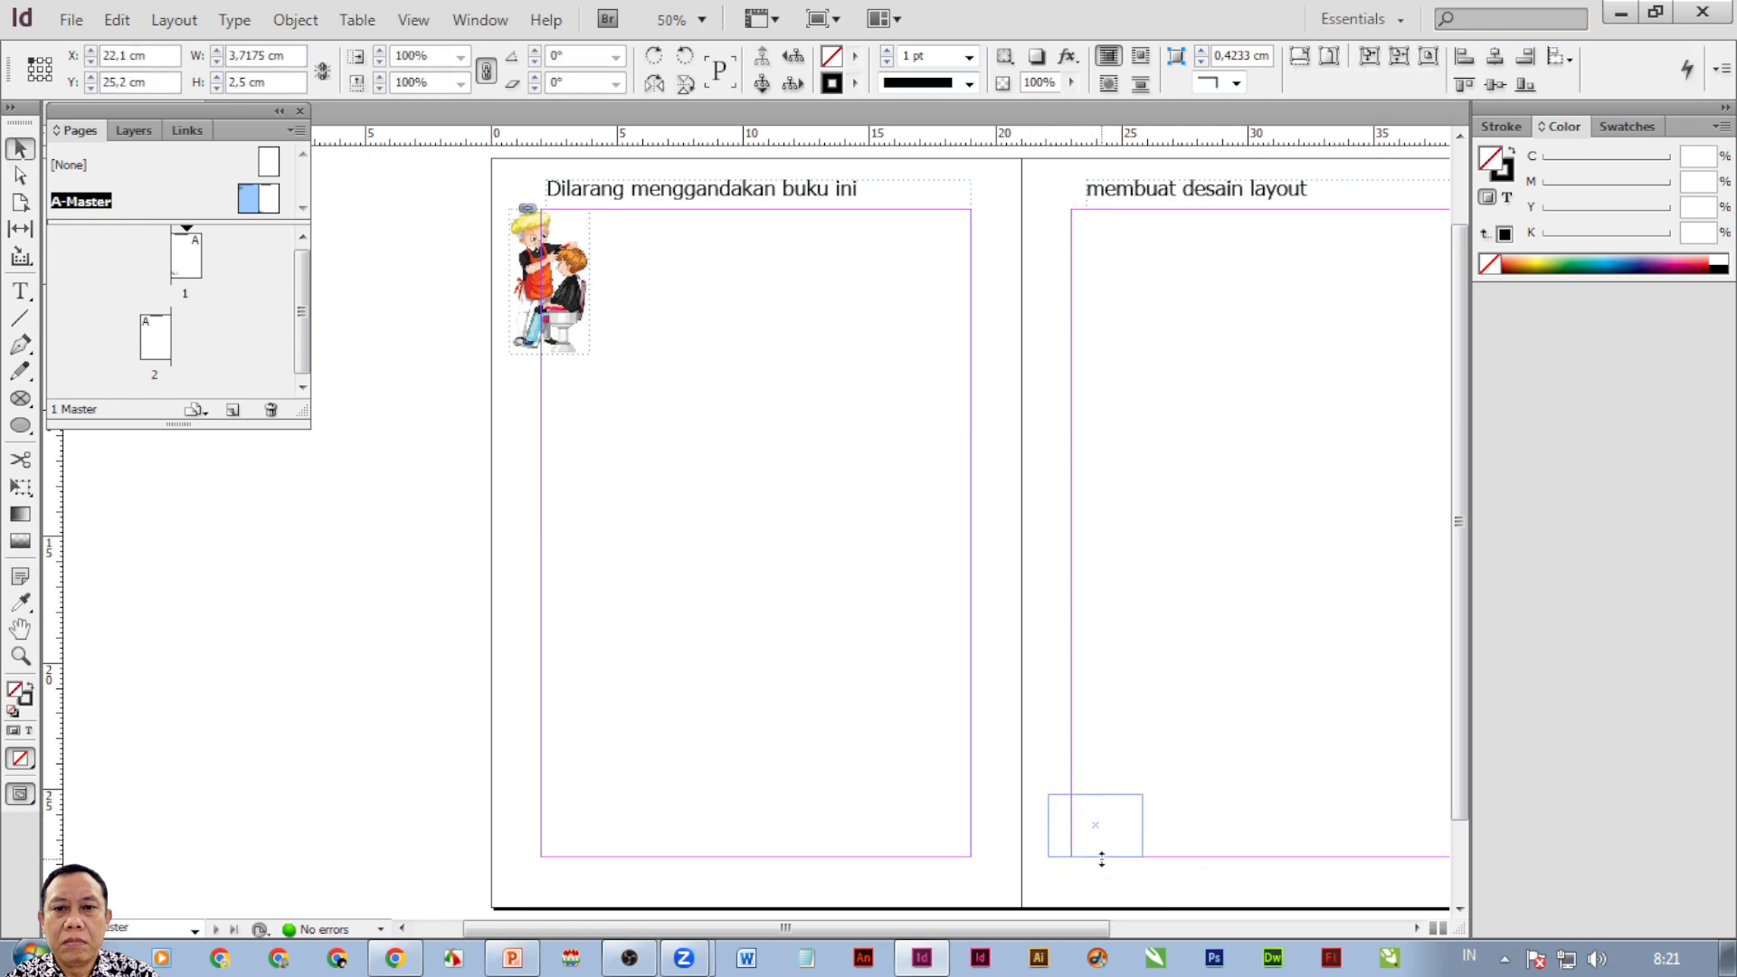
double_click(190, 266)
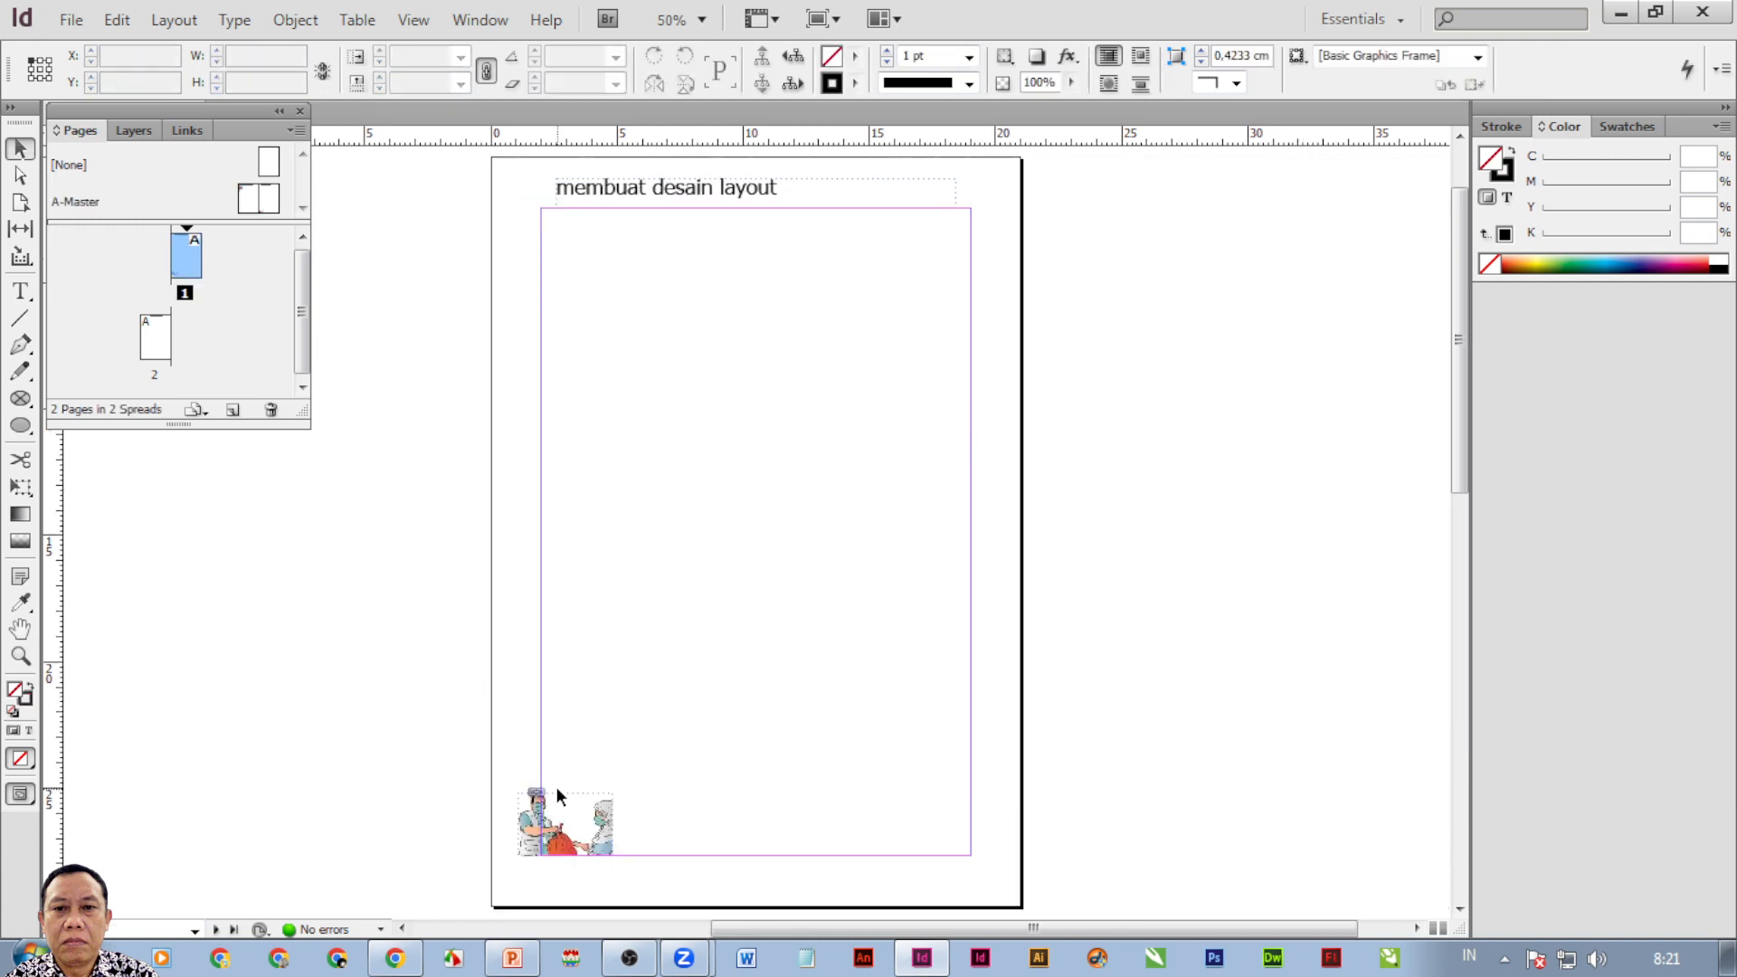
Add a third page, float the Pages panel over the canvas, and open the A-Master spread.
double_click(151, 348)
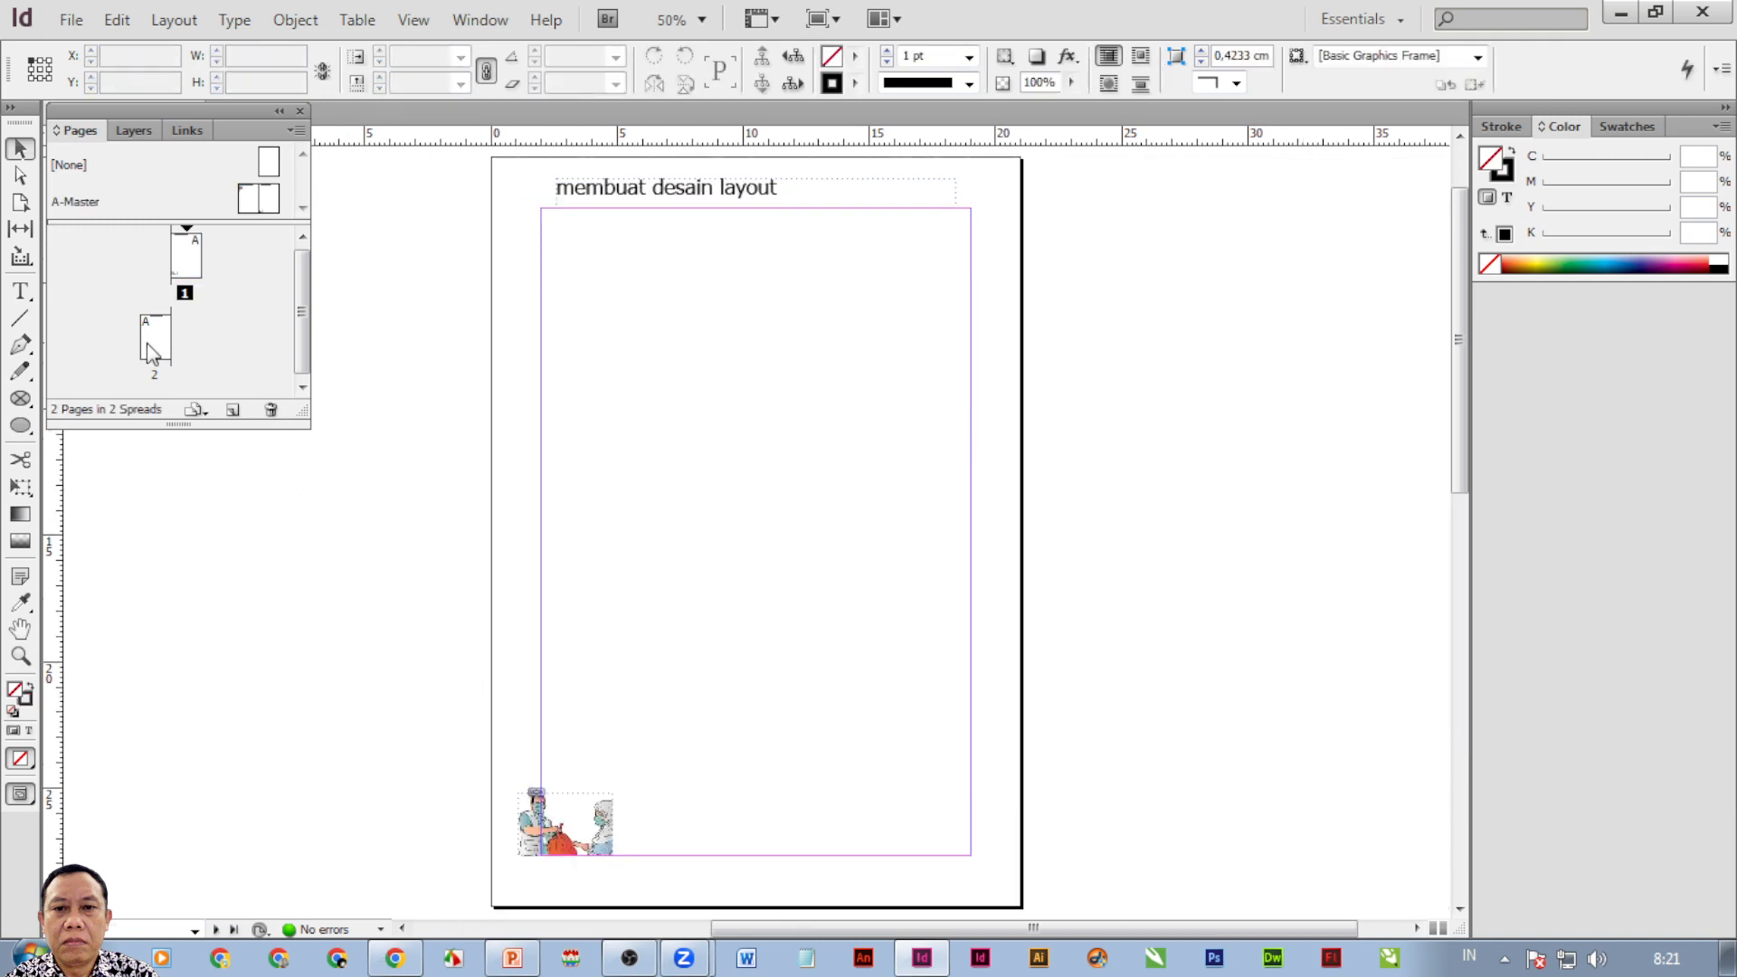
click(233, 412)
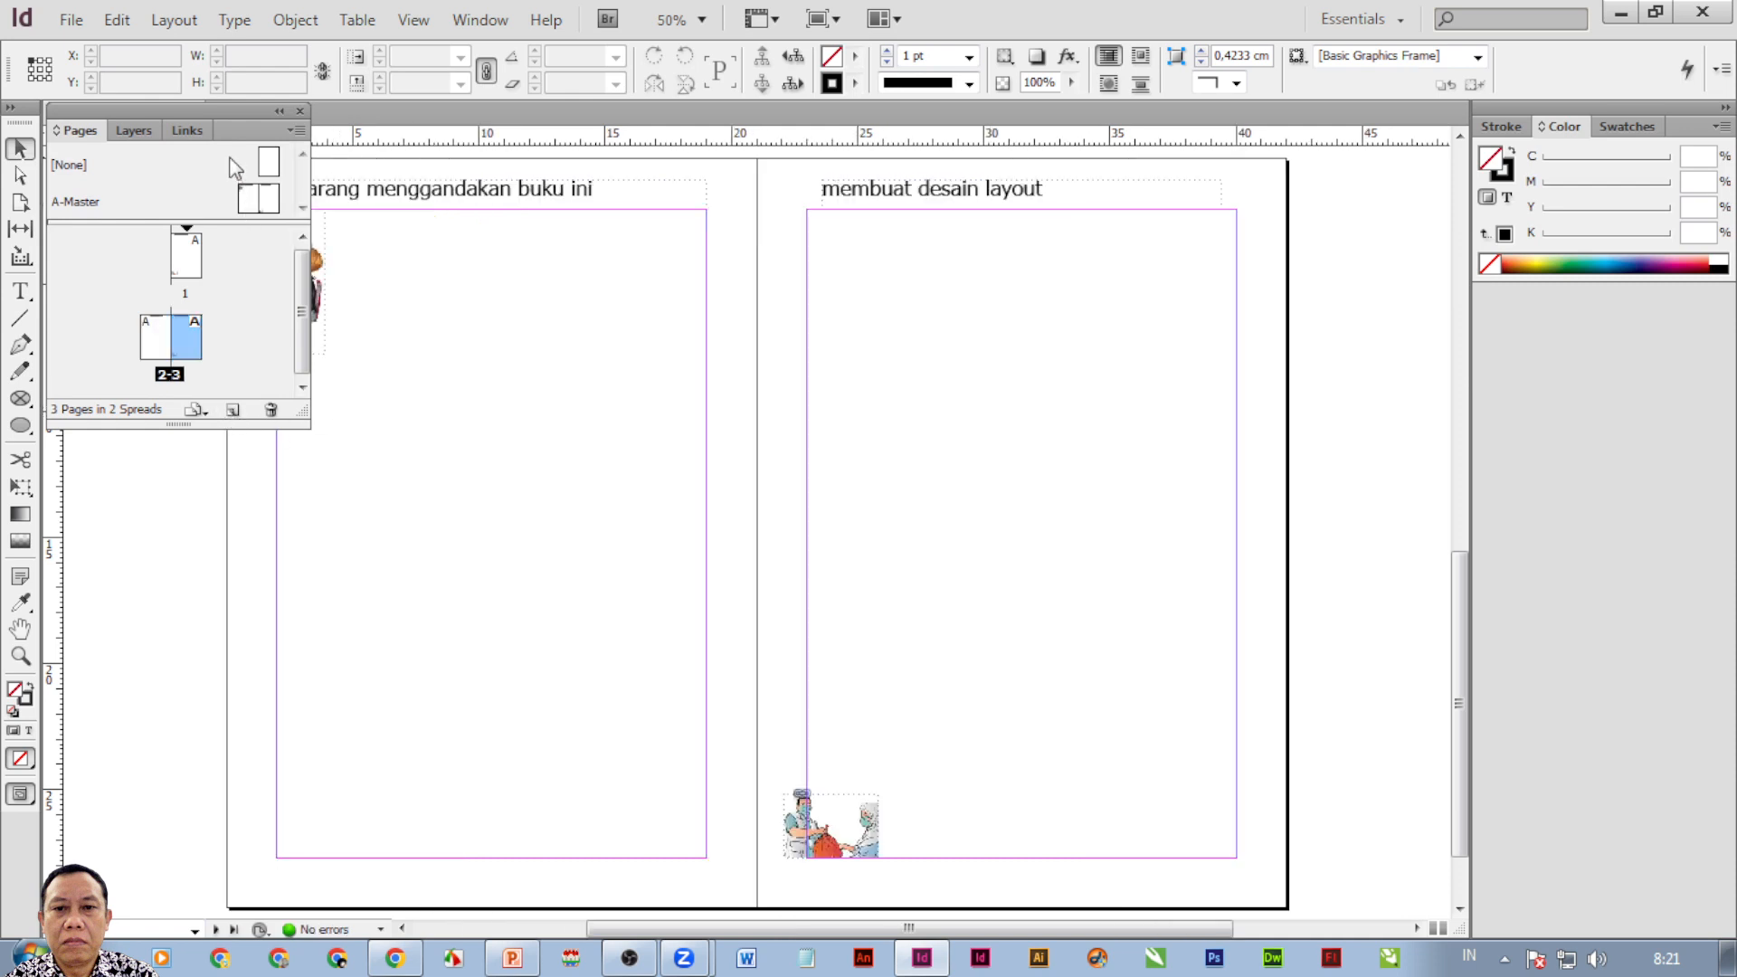
drag(226, 112, 774, 303)
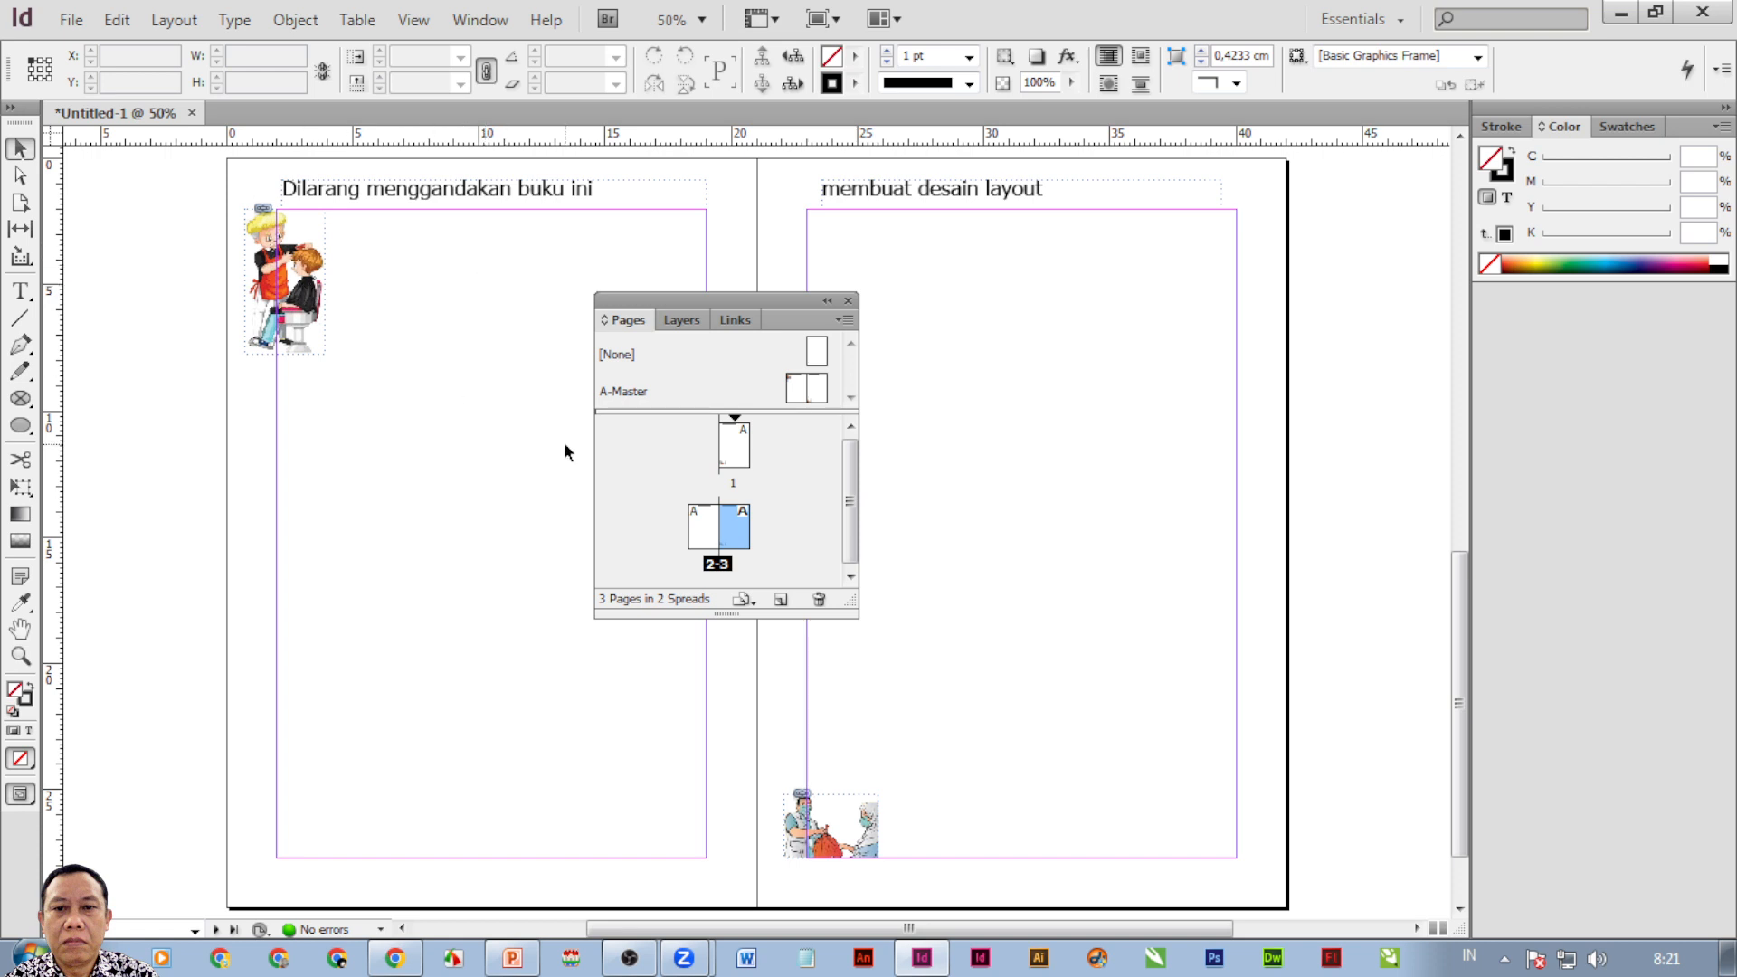
click(730, 452)
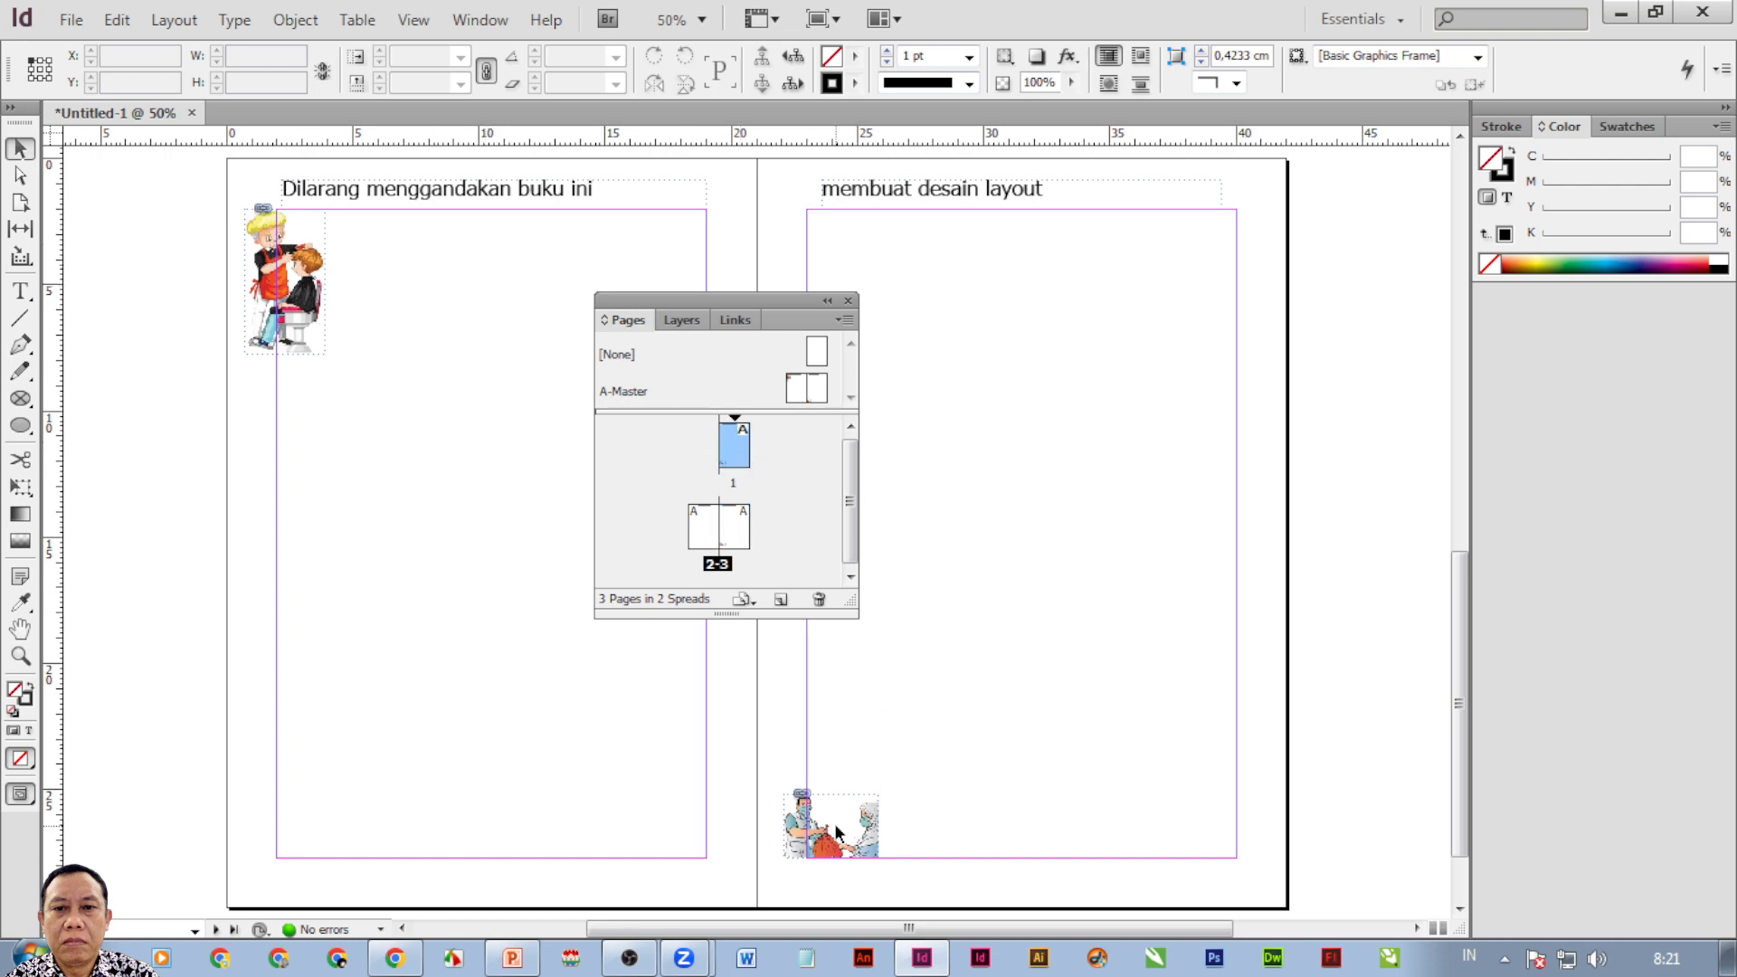
right_click(319, 310)
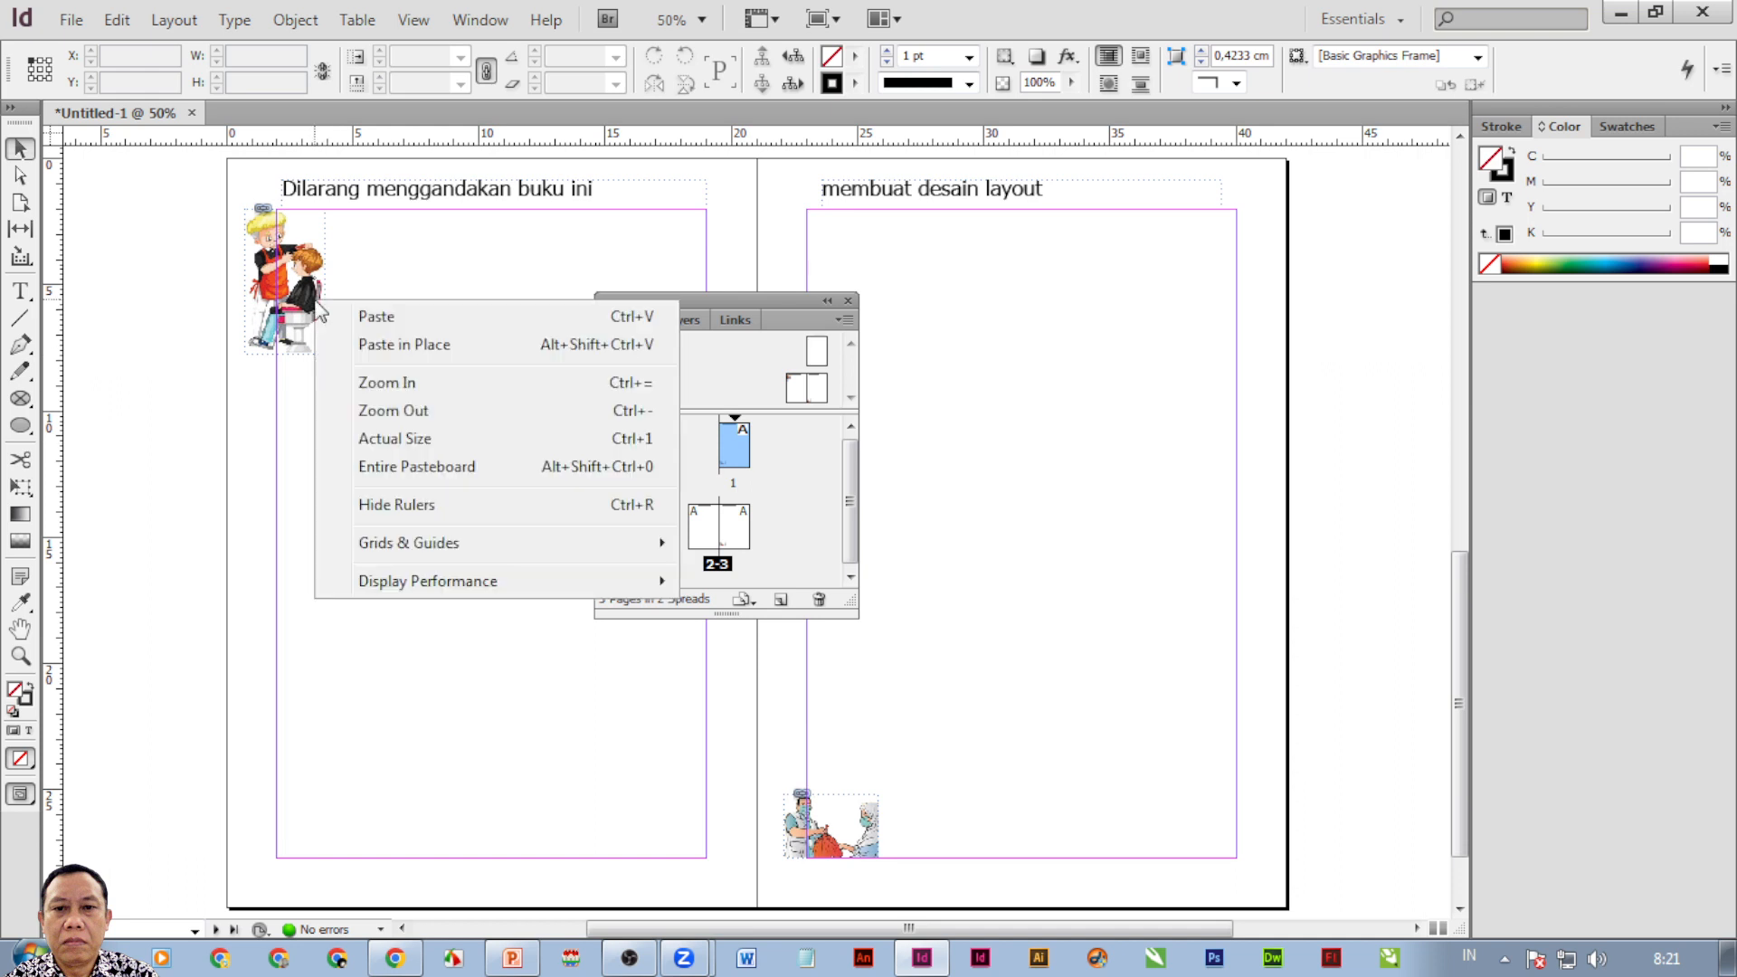
key(Escape)
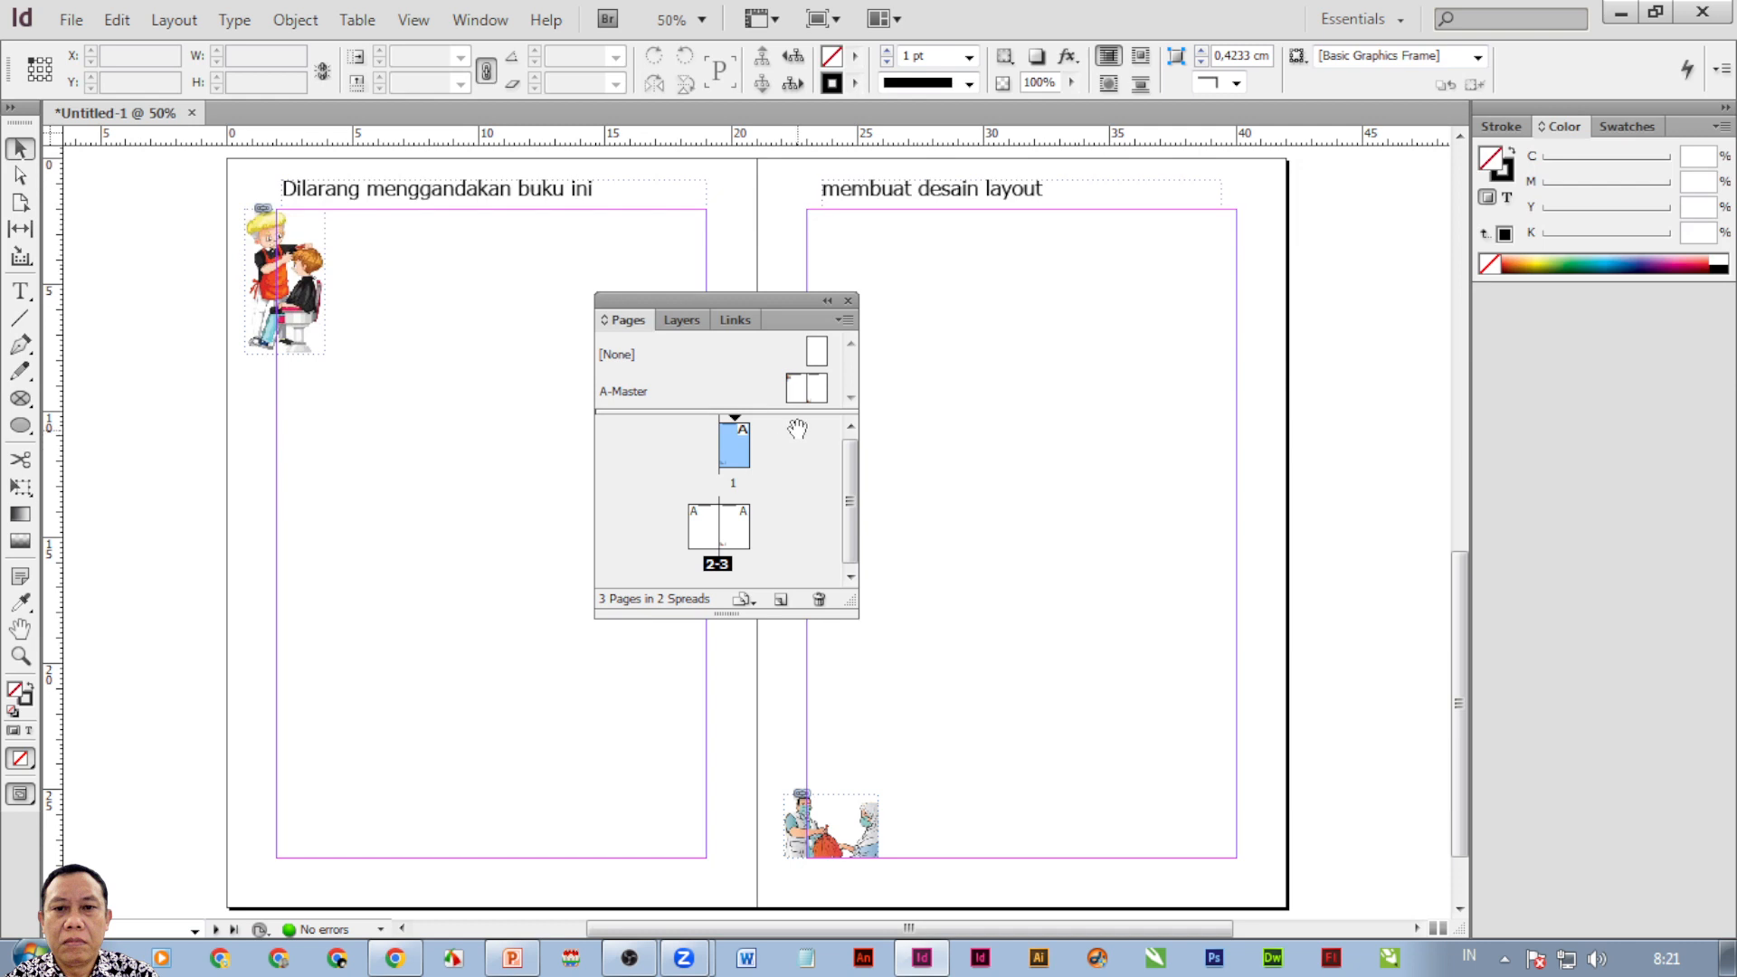
double_click(796, 391)
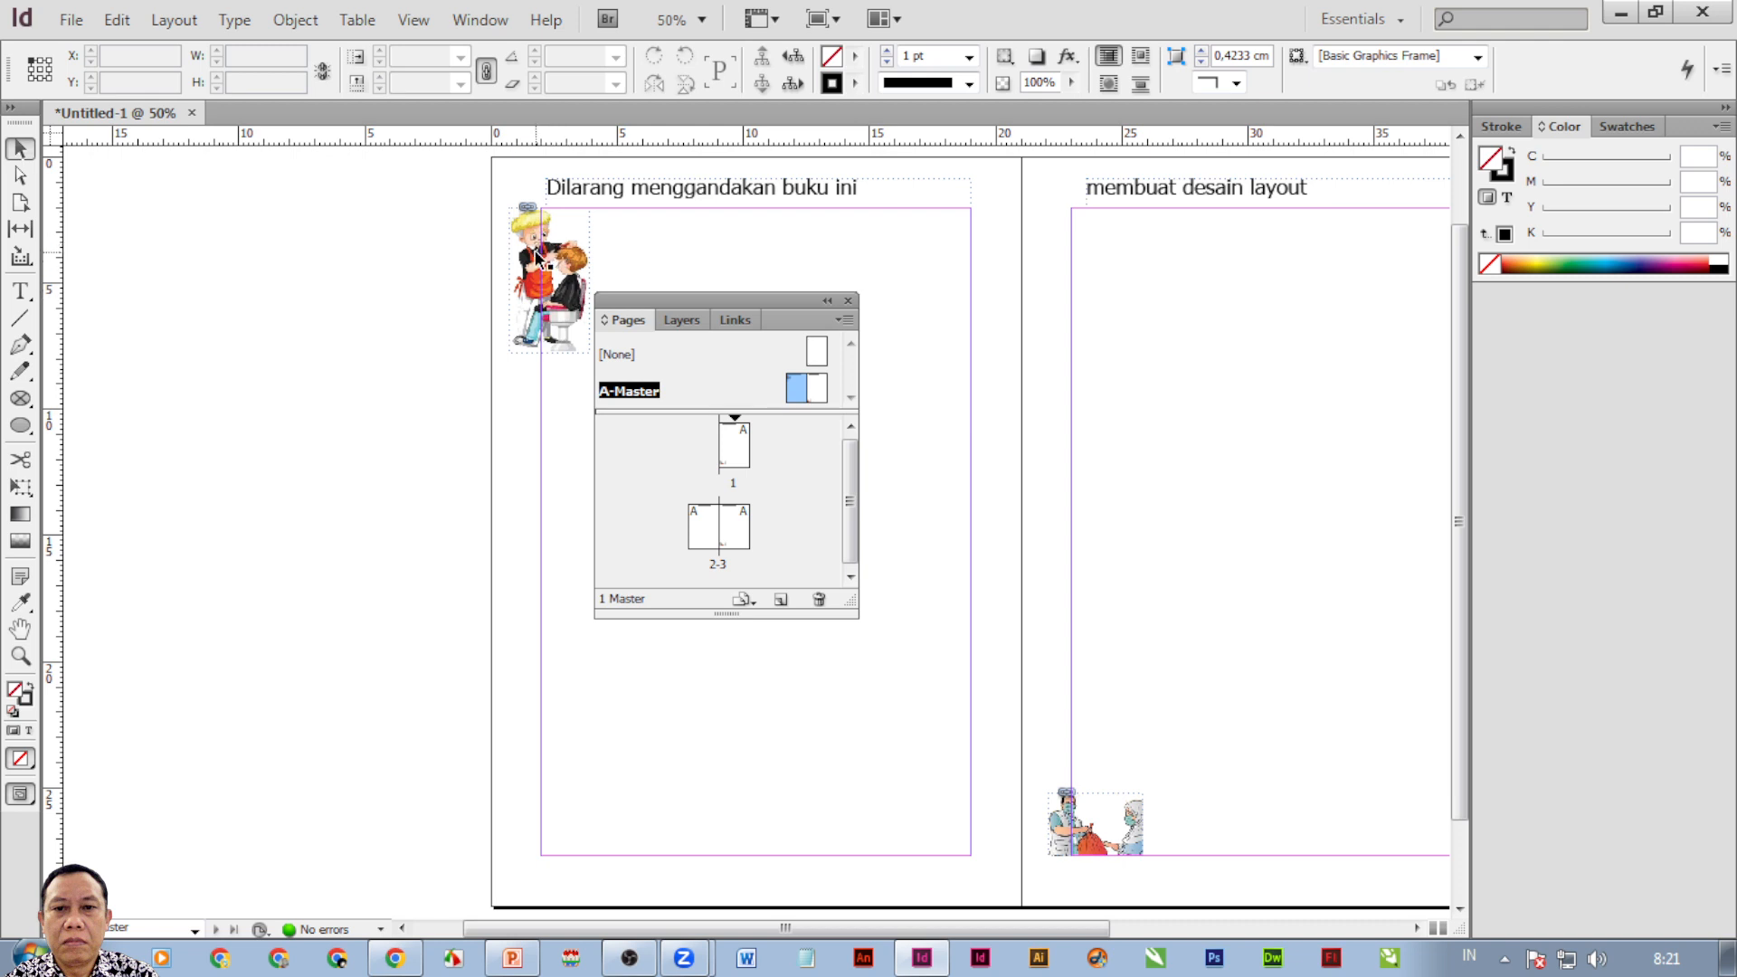
Check pages 2 and 3, add pages 4 and 5, and return to A-Master.
double_click(709, 539)
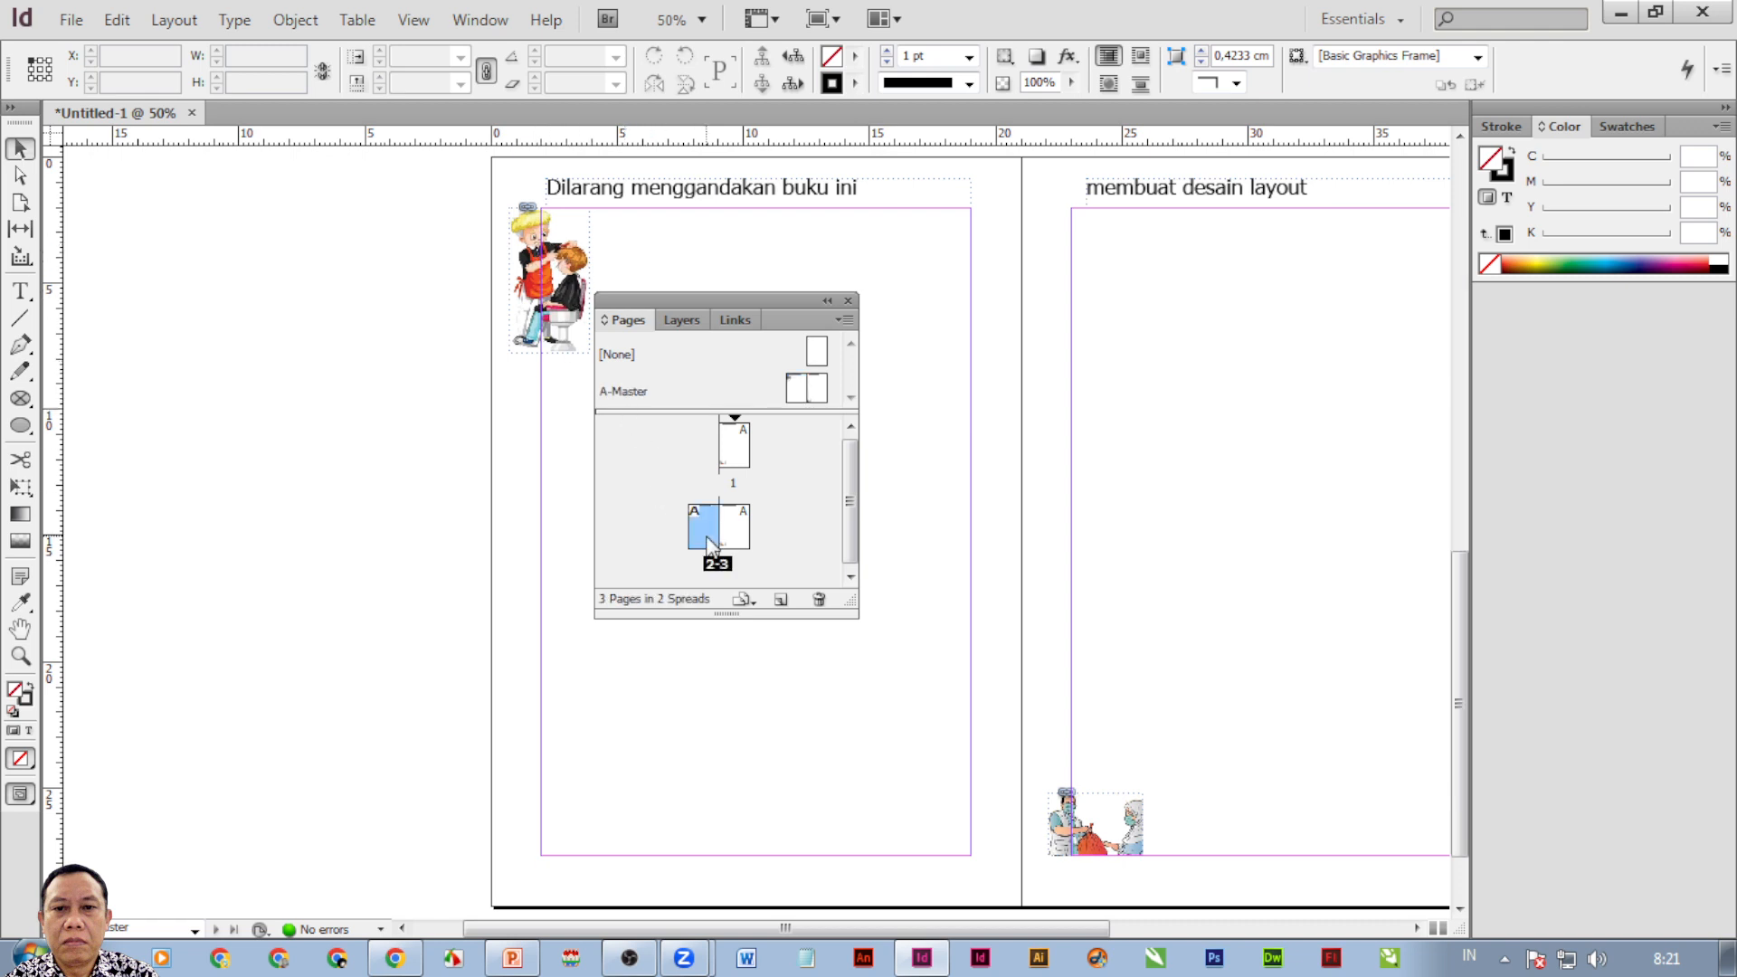
double_click(744, 540)
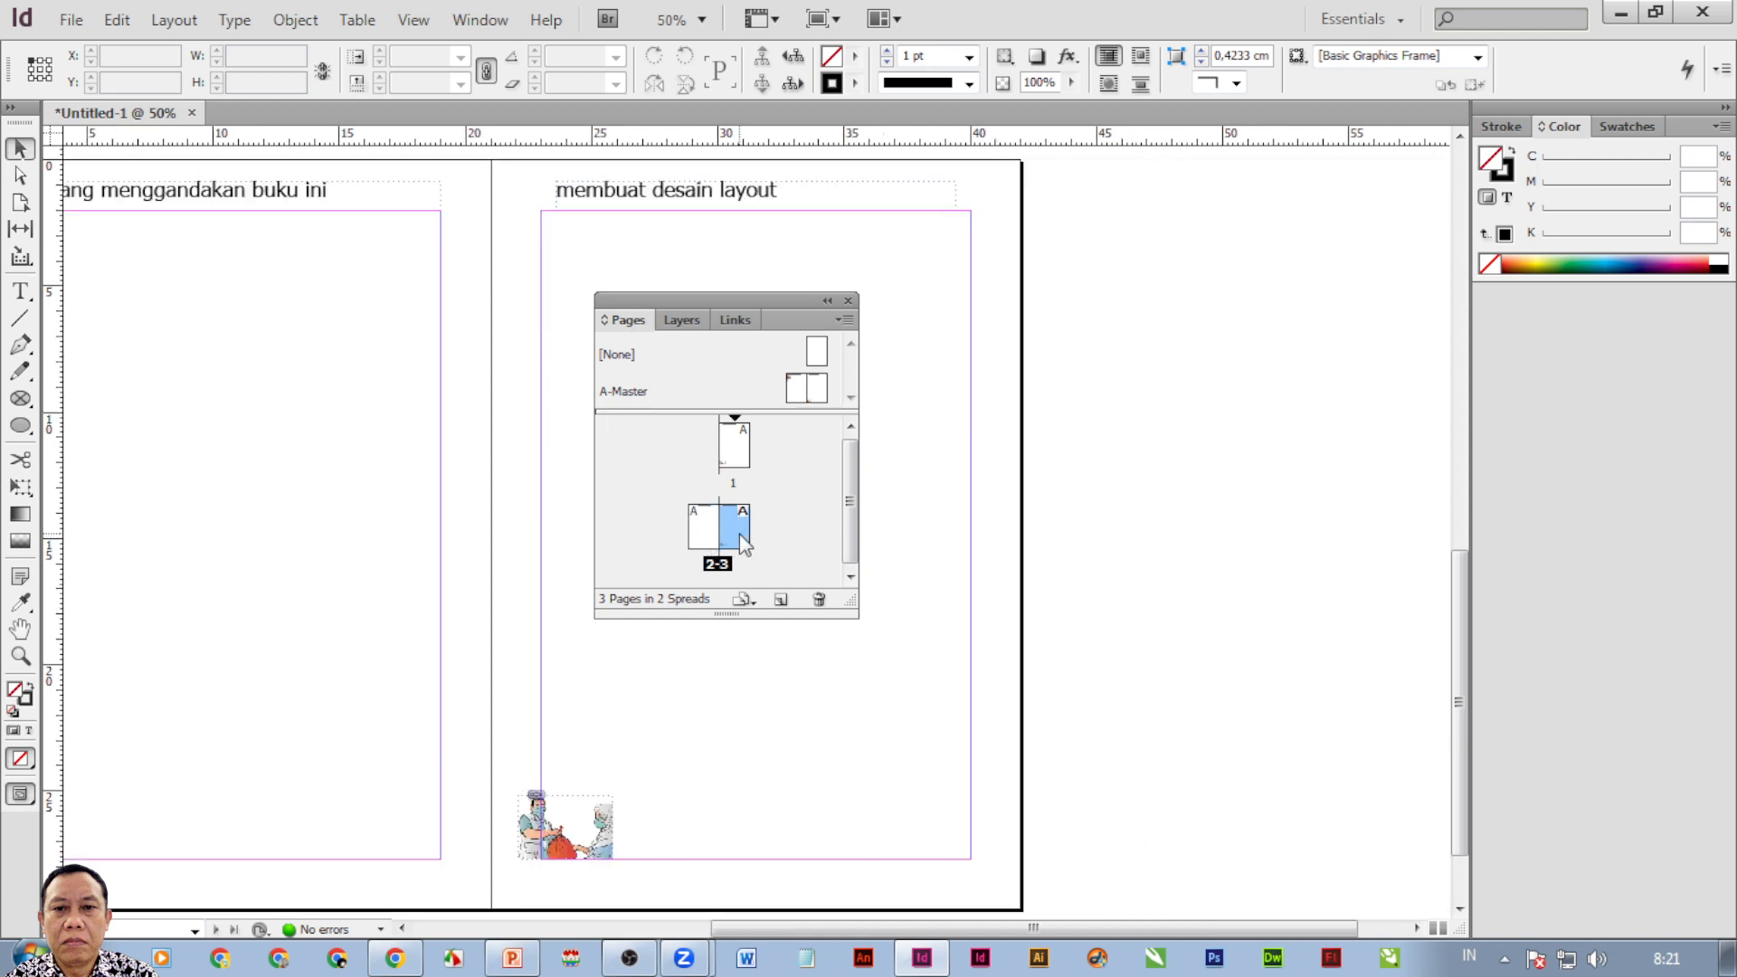
click(781, 599)
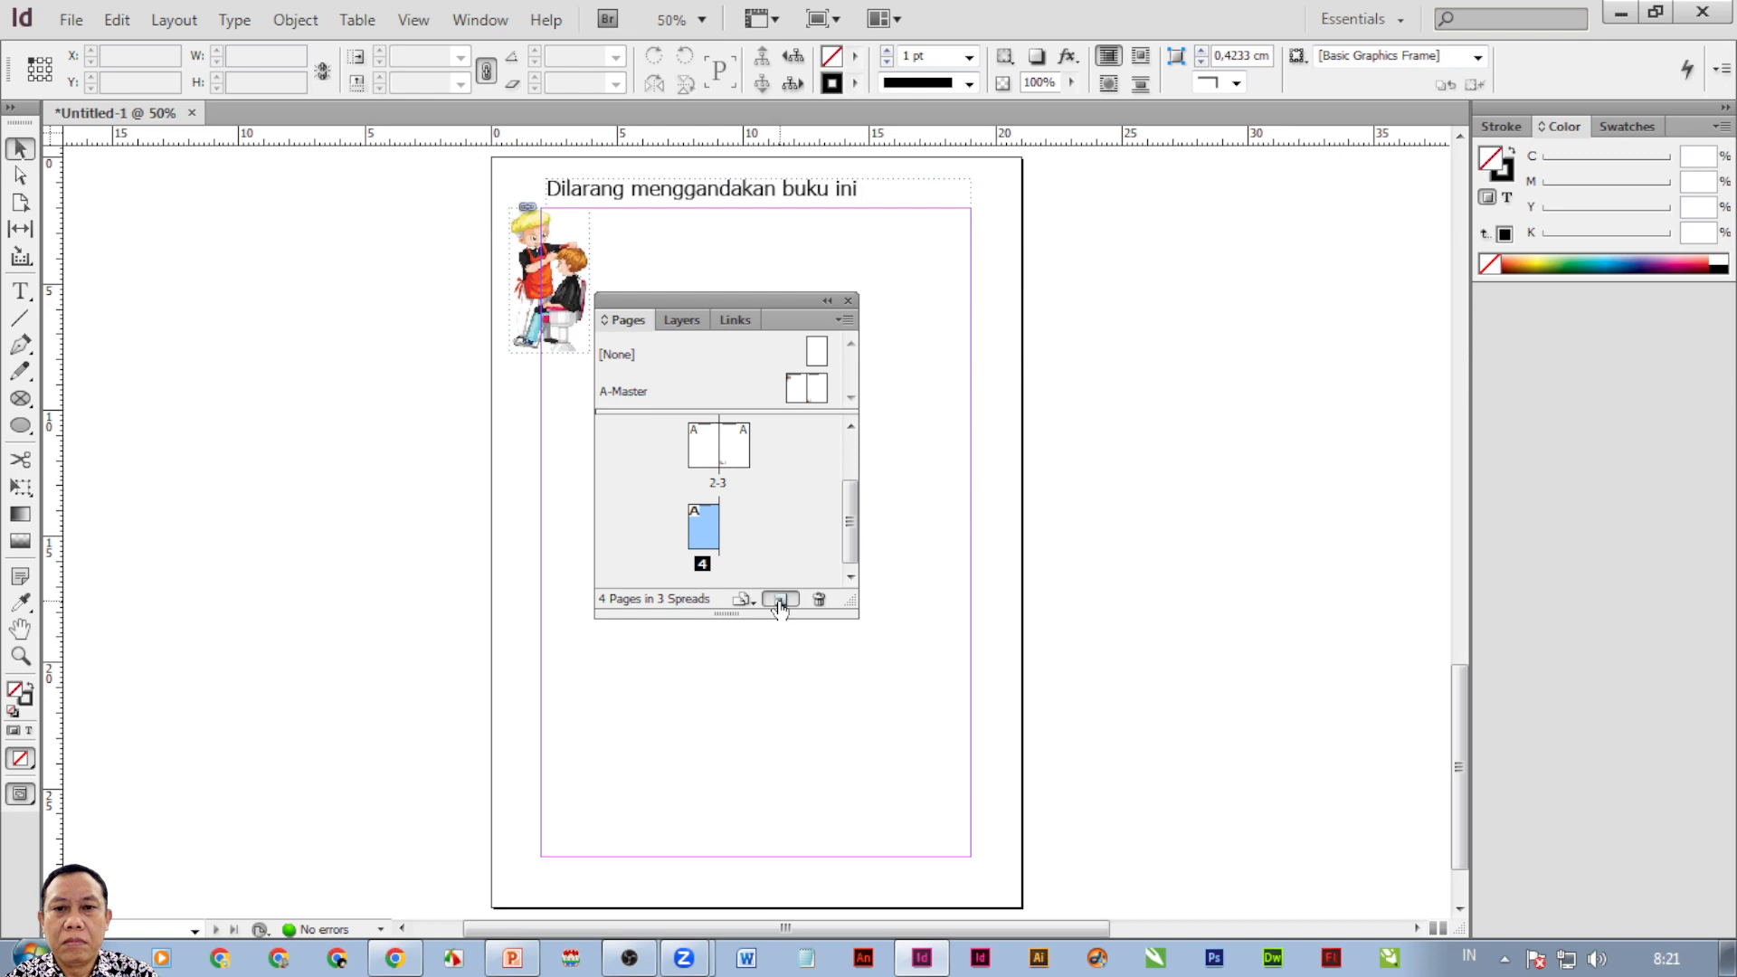
click(779, 599)
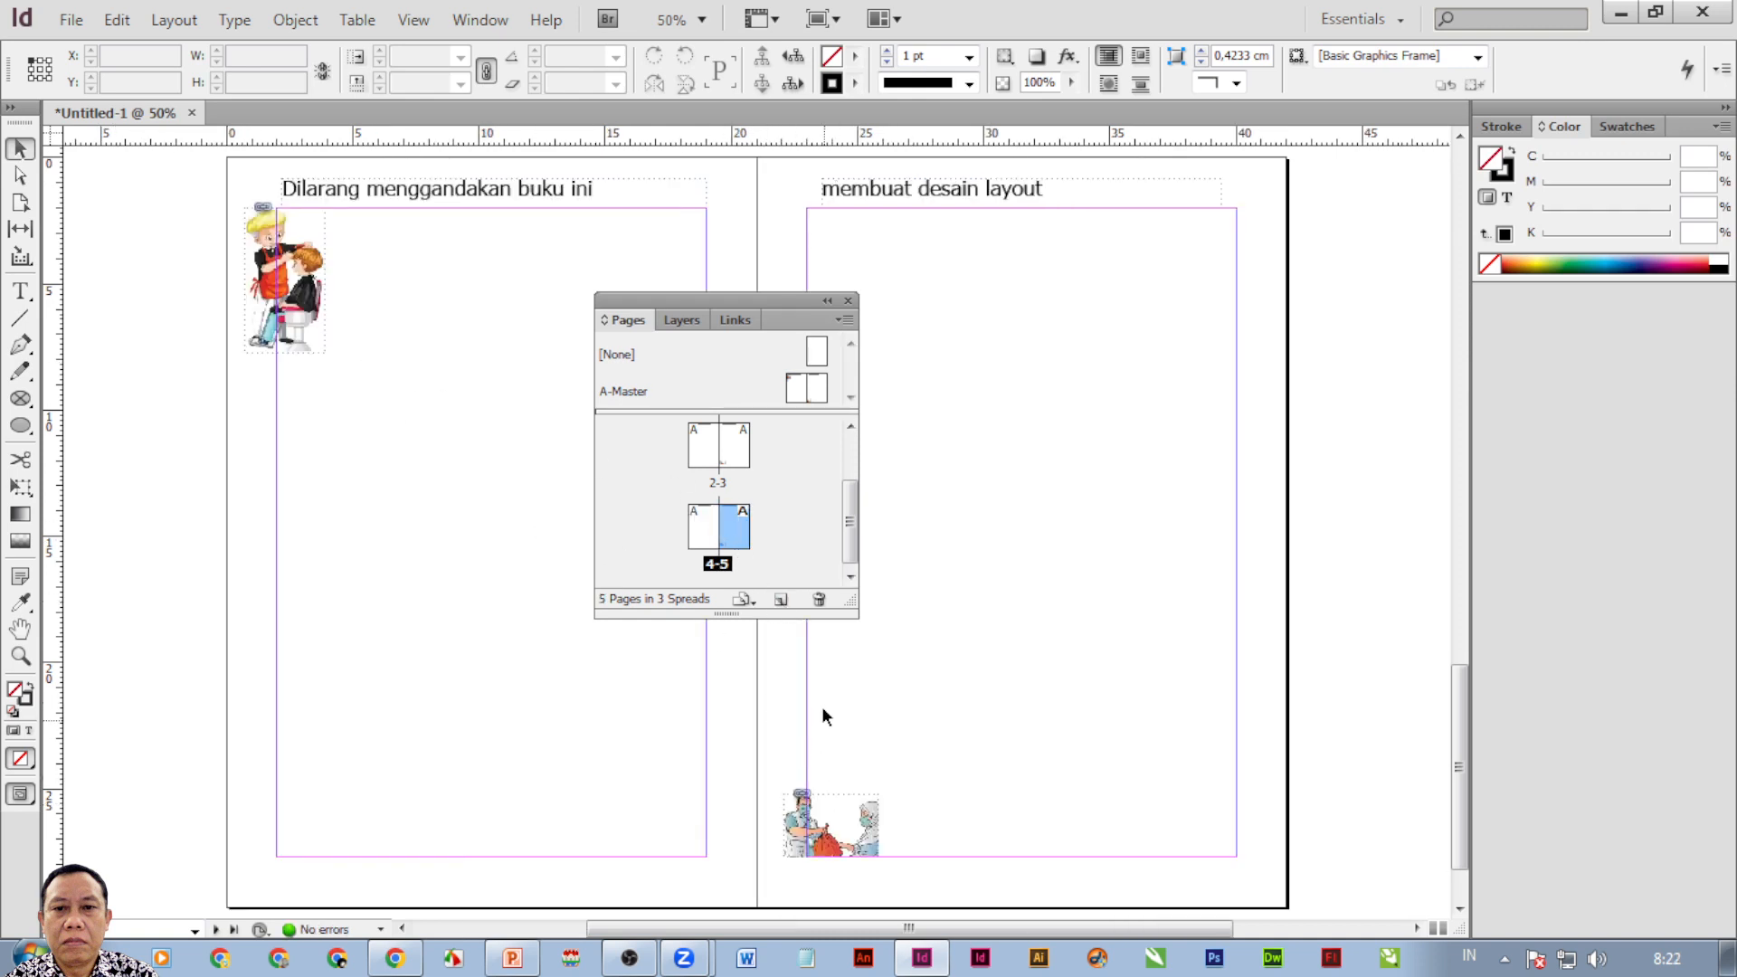
double_click(798, 391)
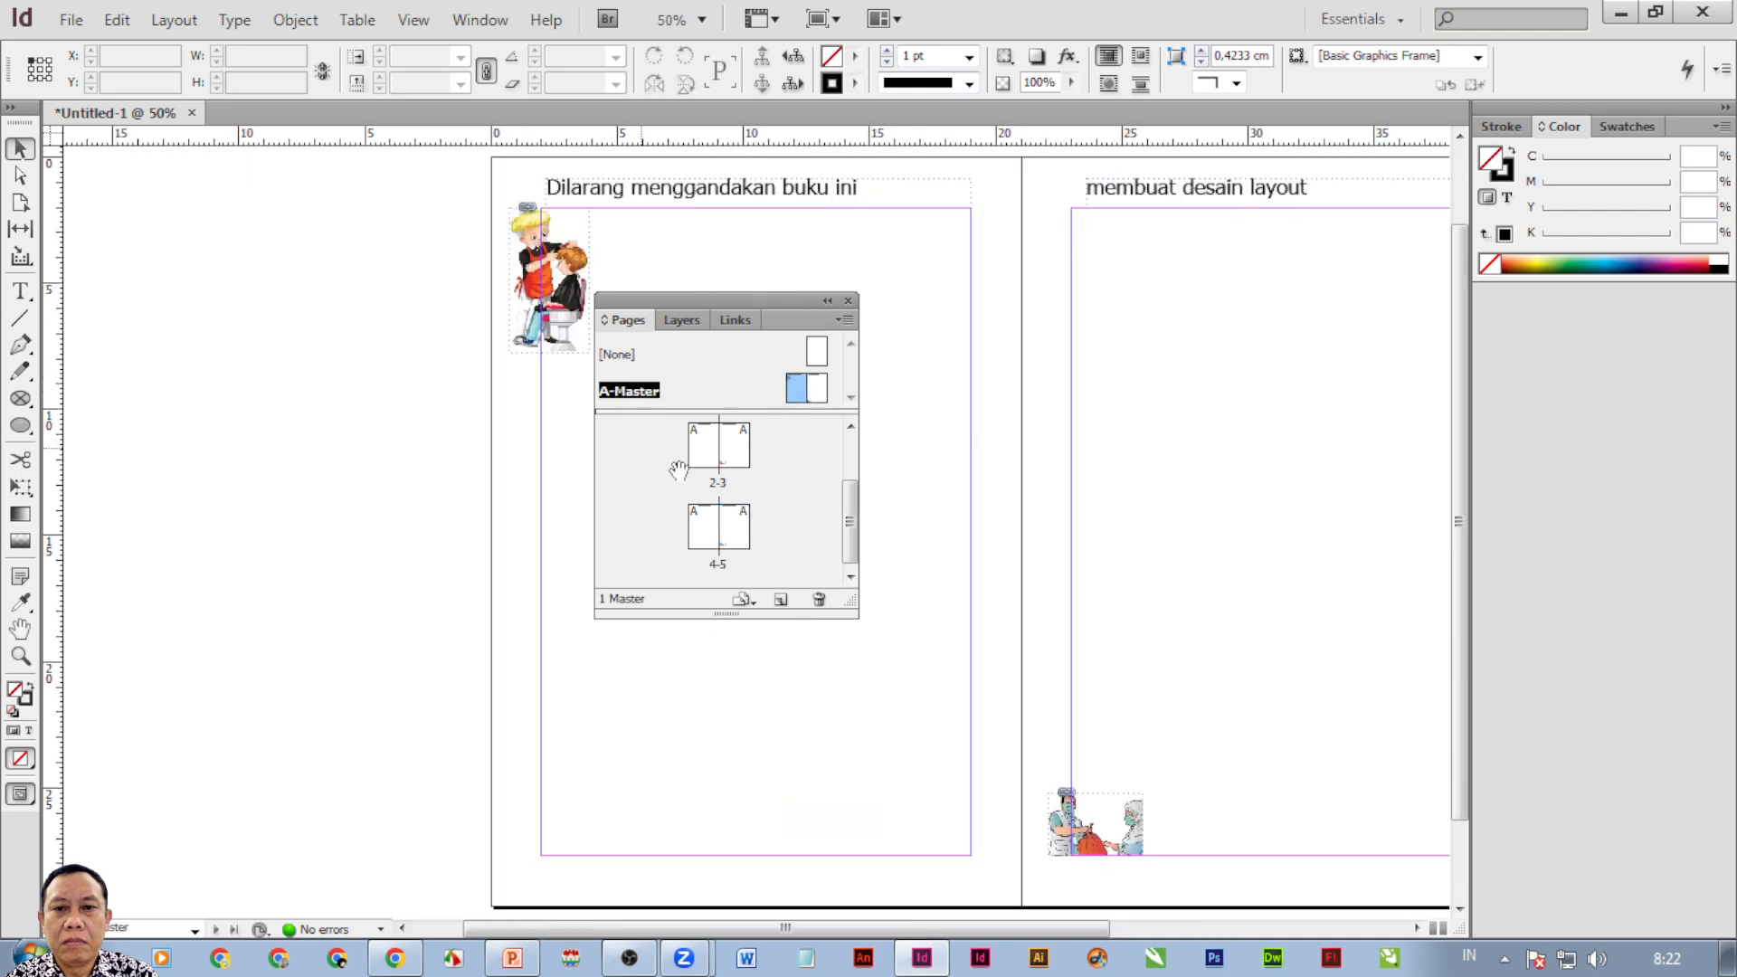
Pan to the bottom of the master pages and move the Pages panel higher.
scroll(862, 732, up, 1)
scroll(861, 731, down, 1)
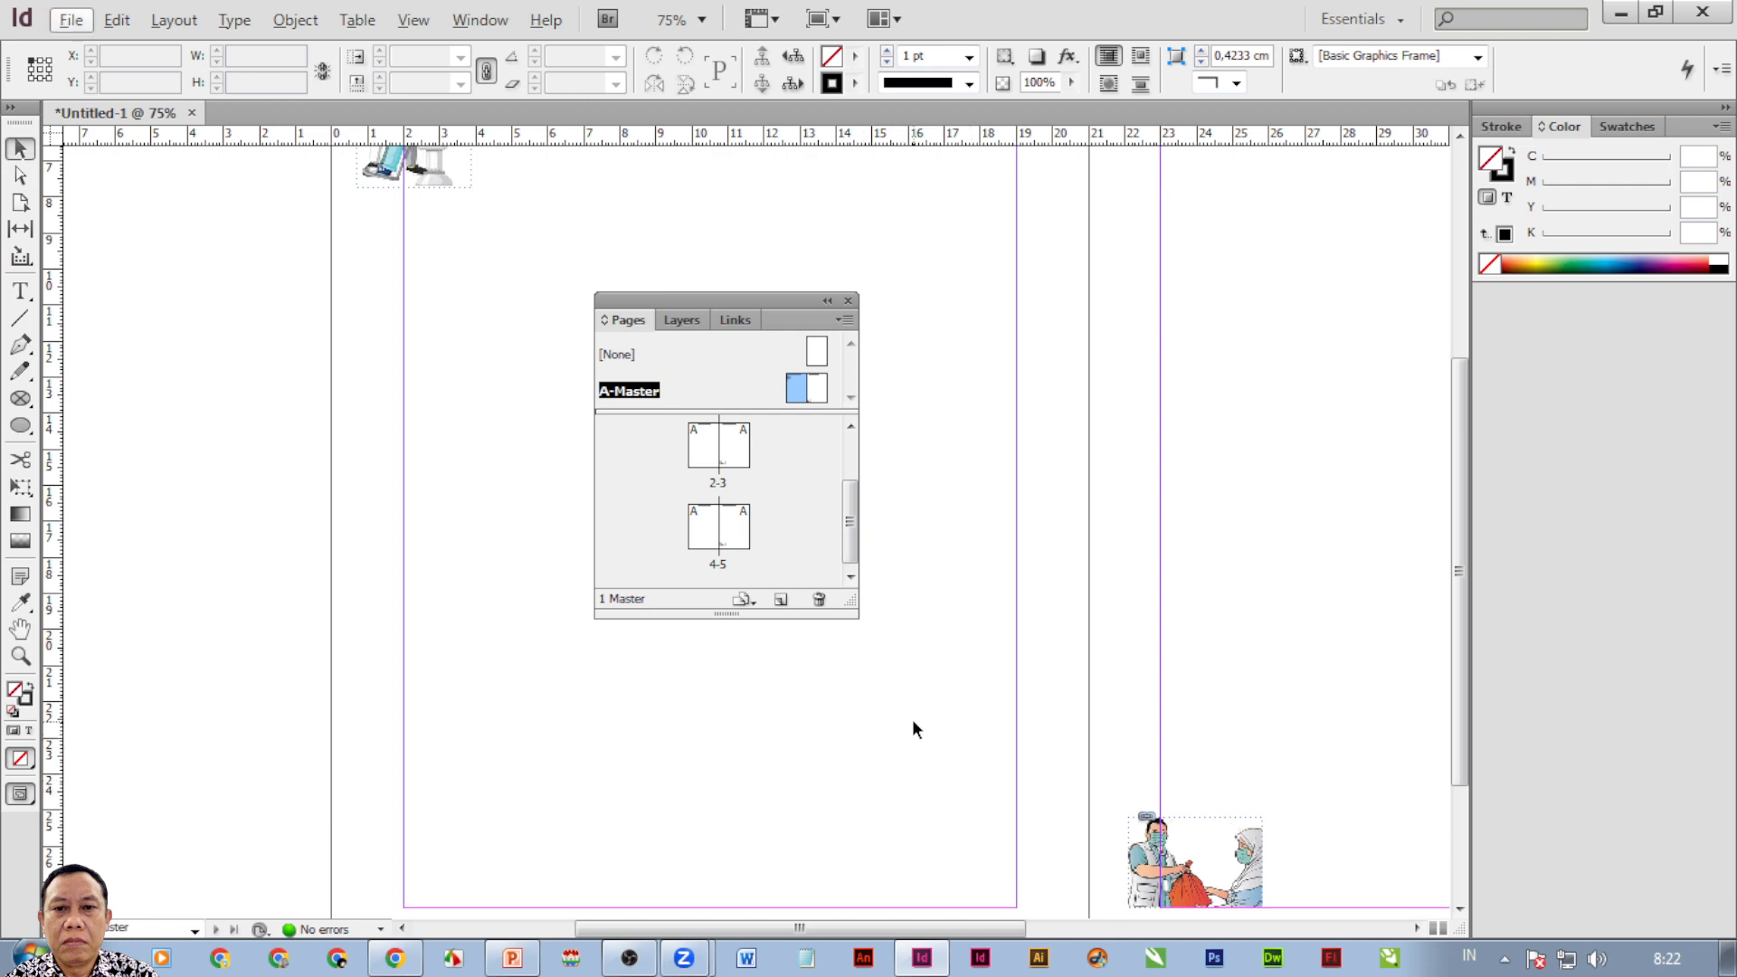
drag(756, 748, 648, 623)
drag(664, 297, 613, 177)
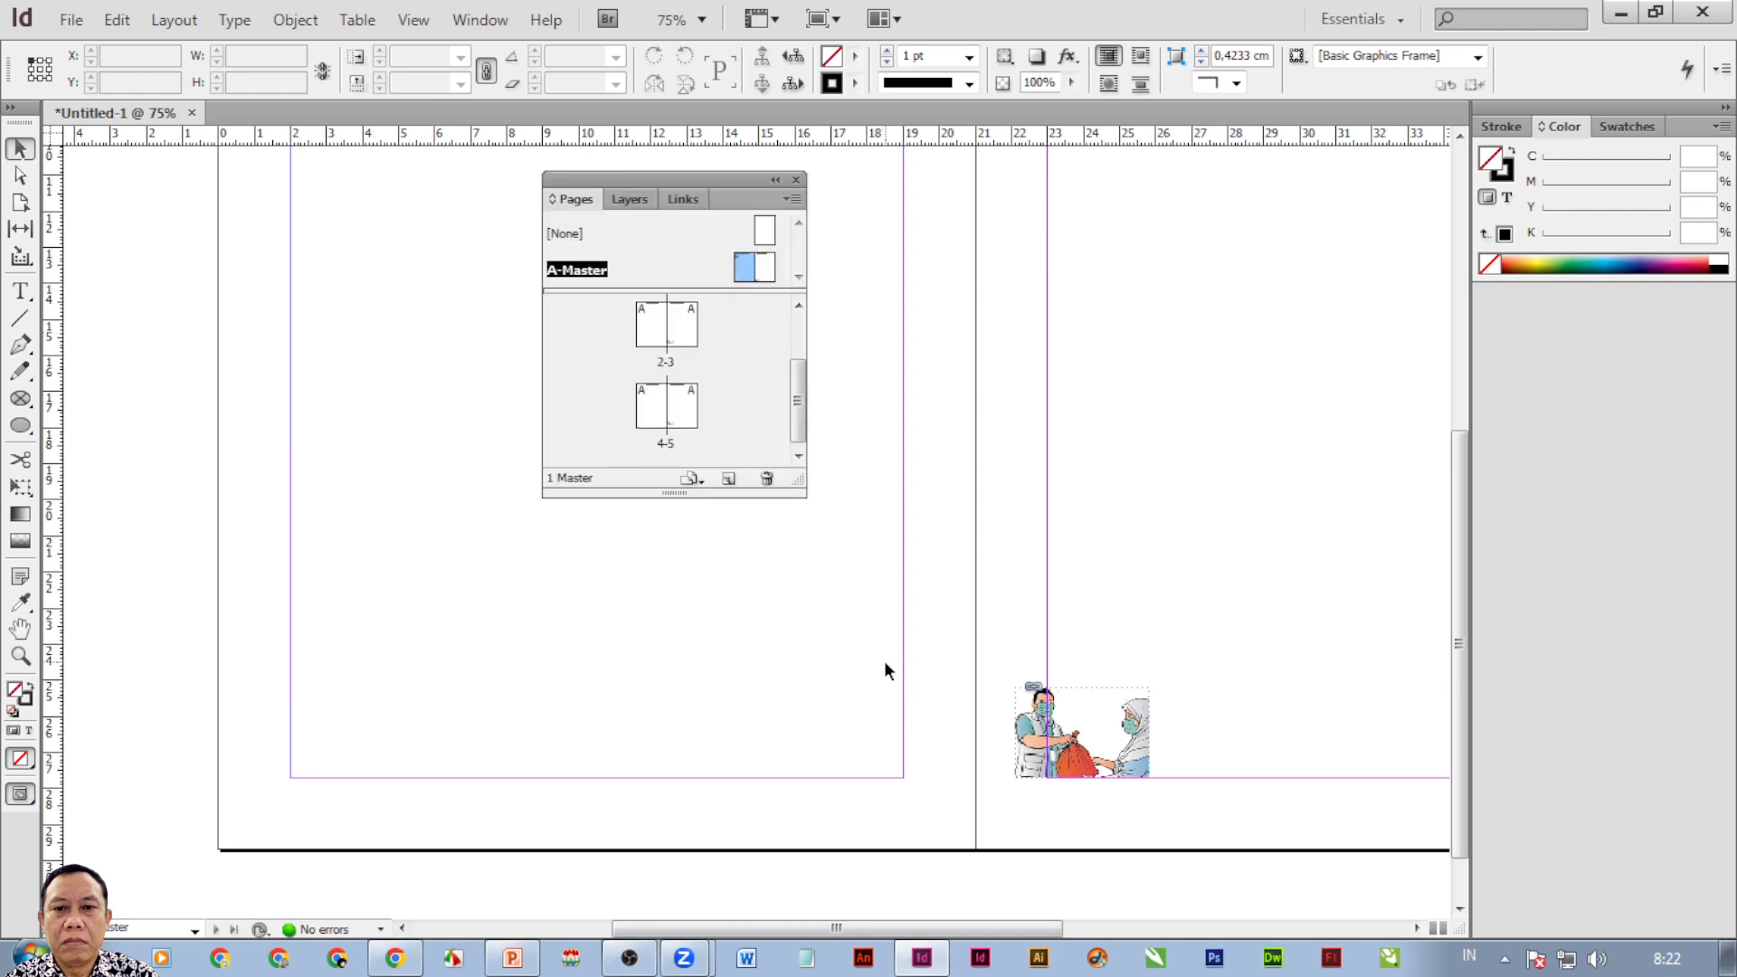
Draw a small frame at the left page's bottom right and insert the Current Page Number marker.
click(23, 294)
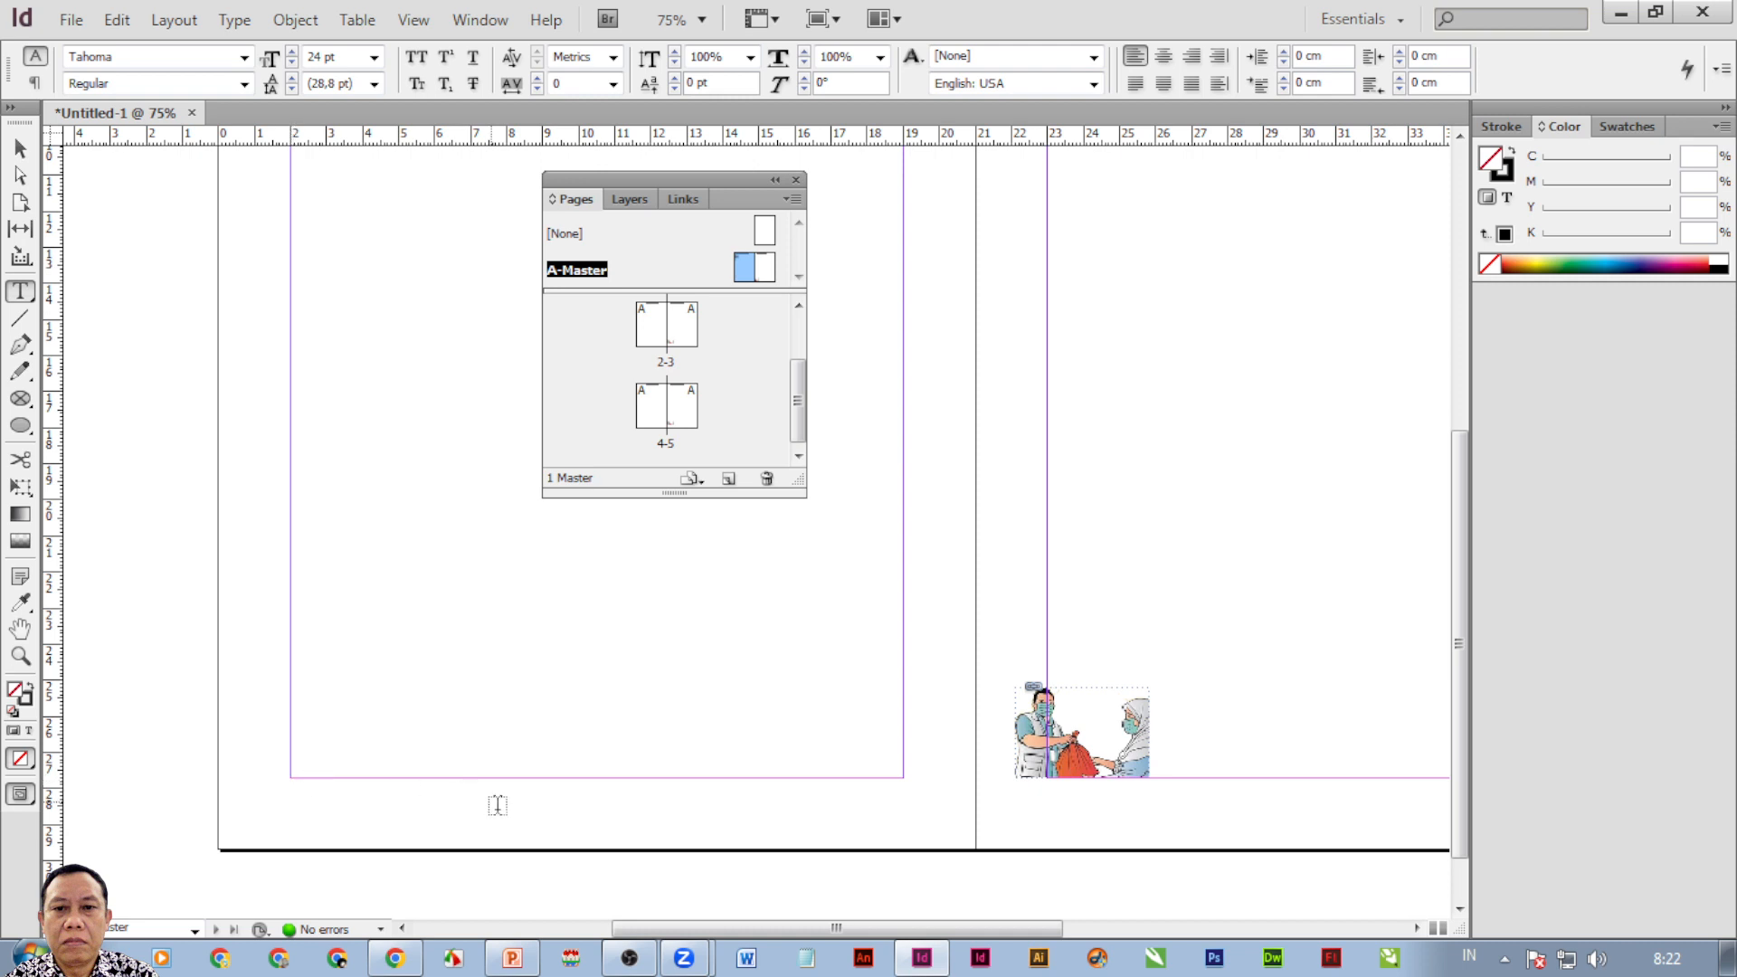
drag(835, 771, 923, 834)
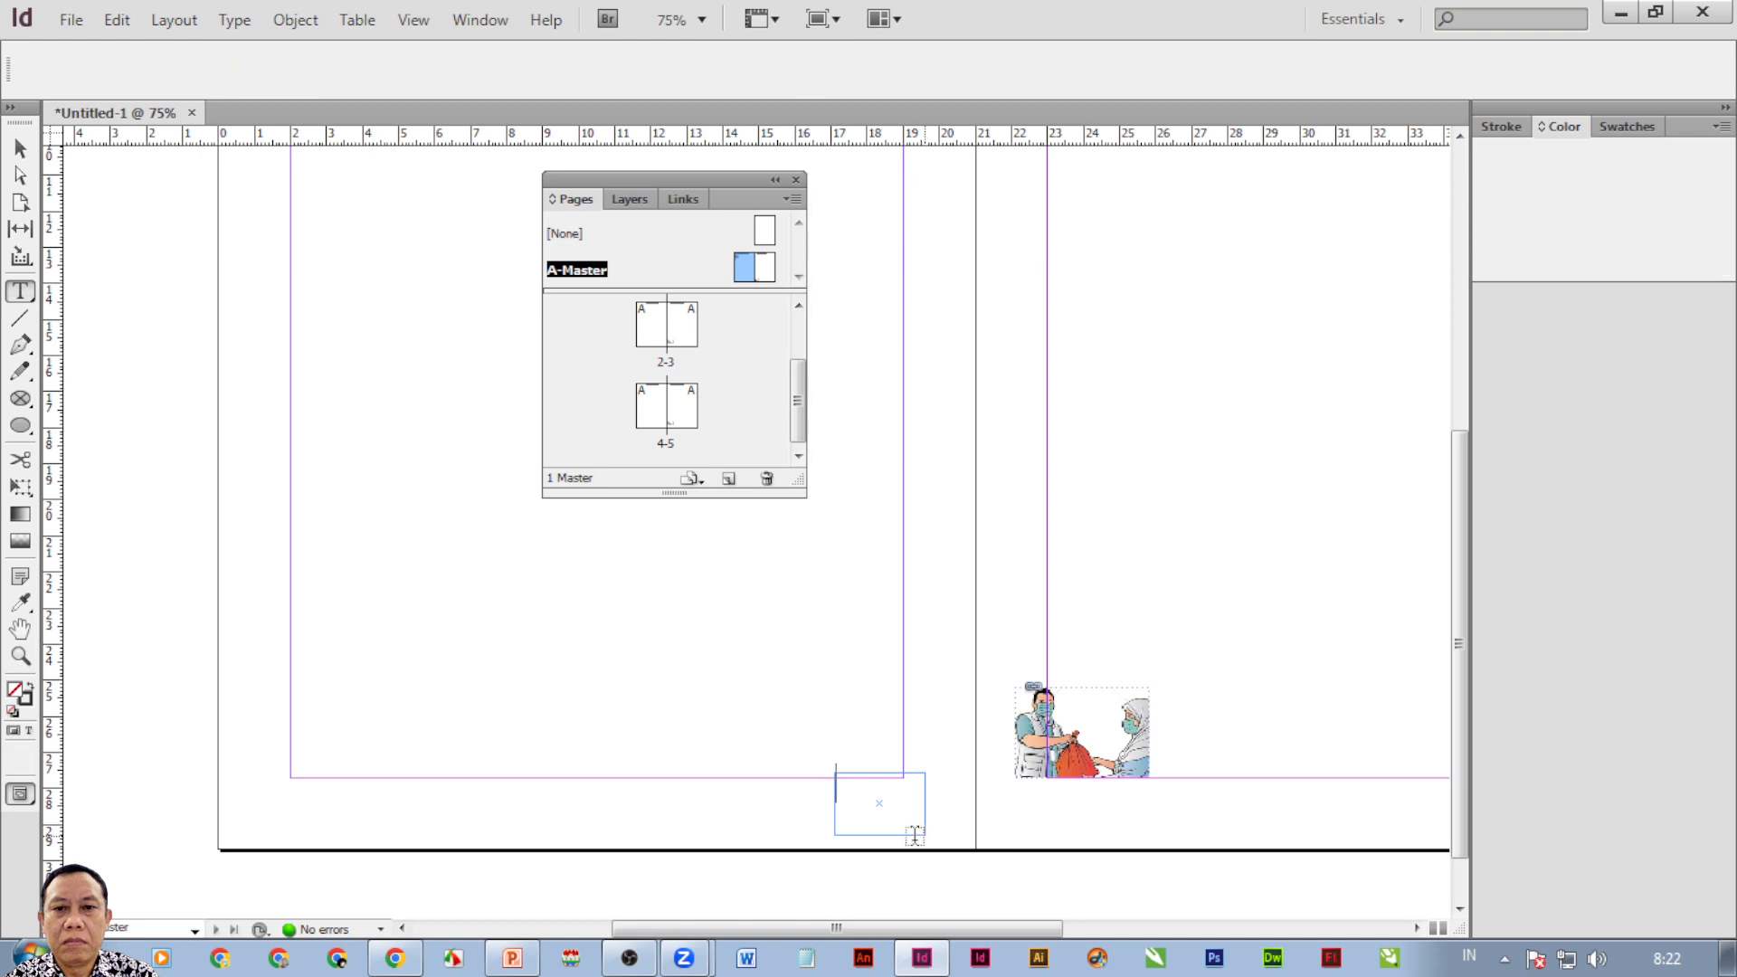
click(233, 21)
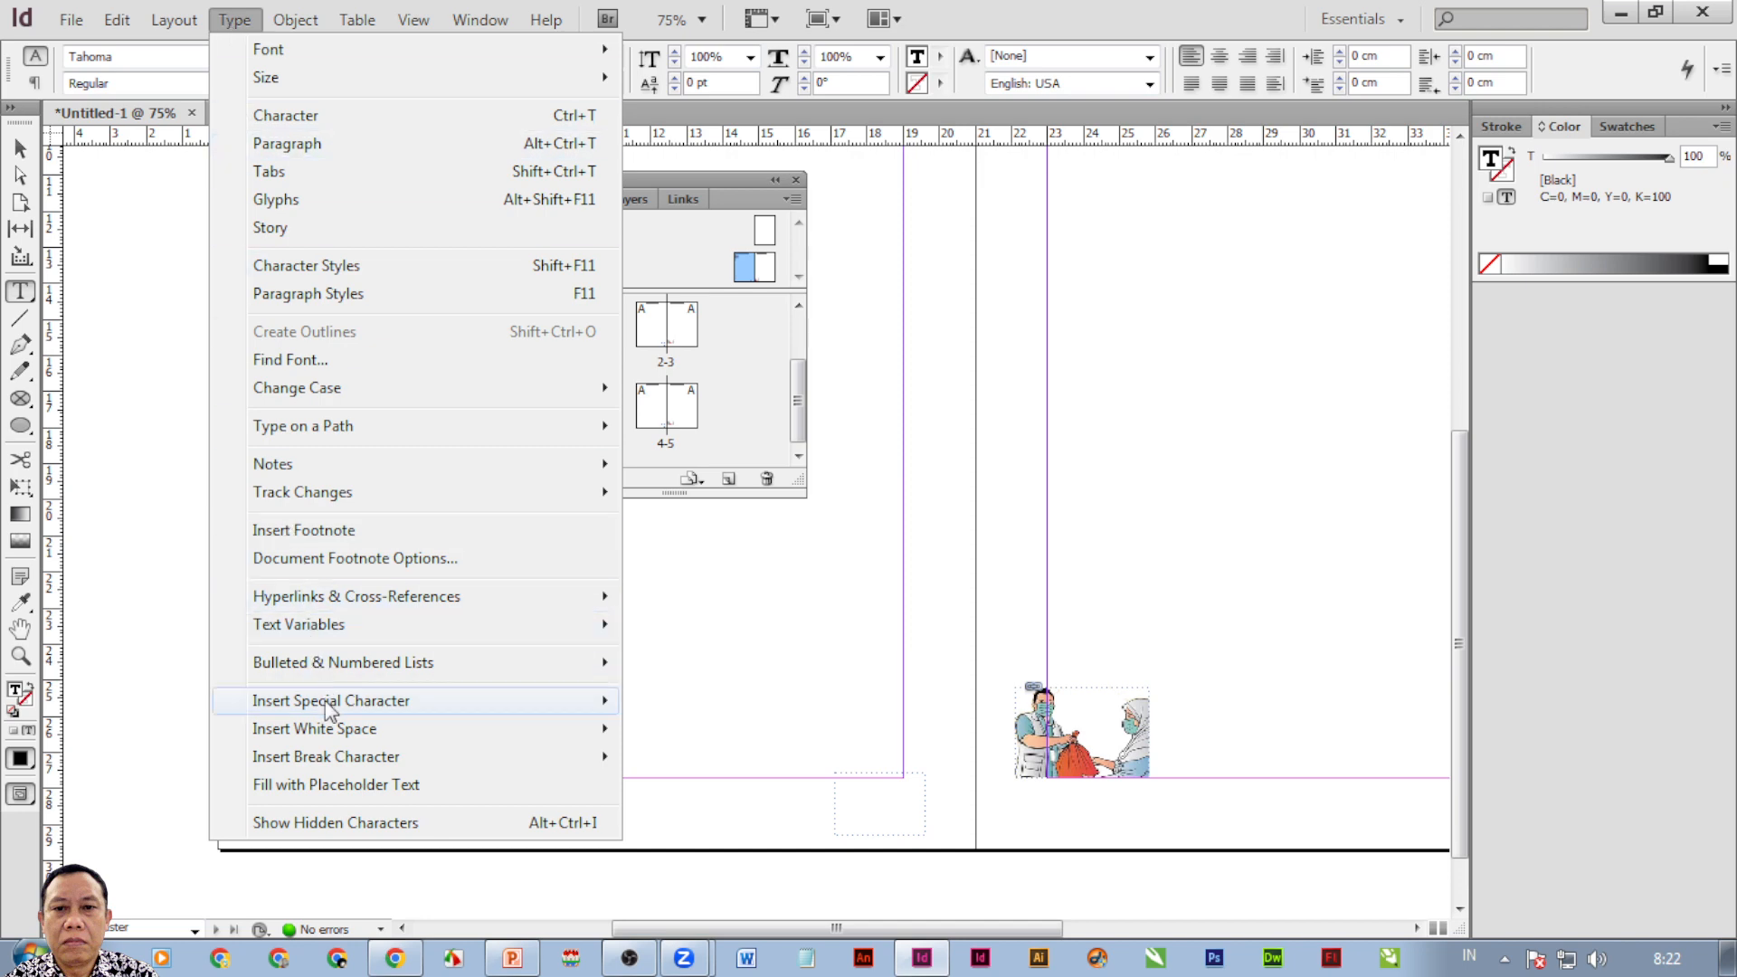
mouse_move(331, 710)
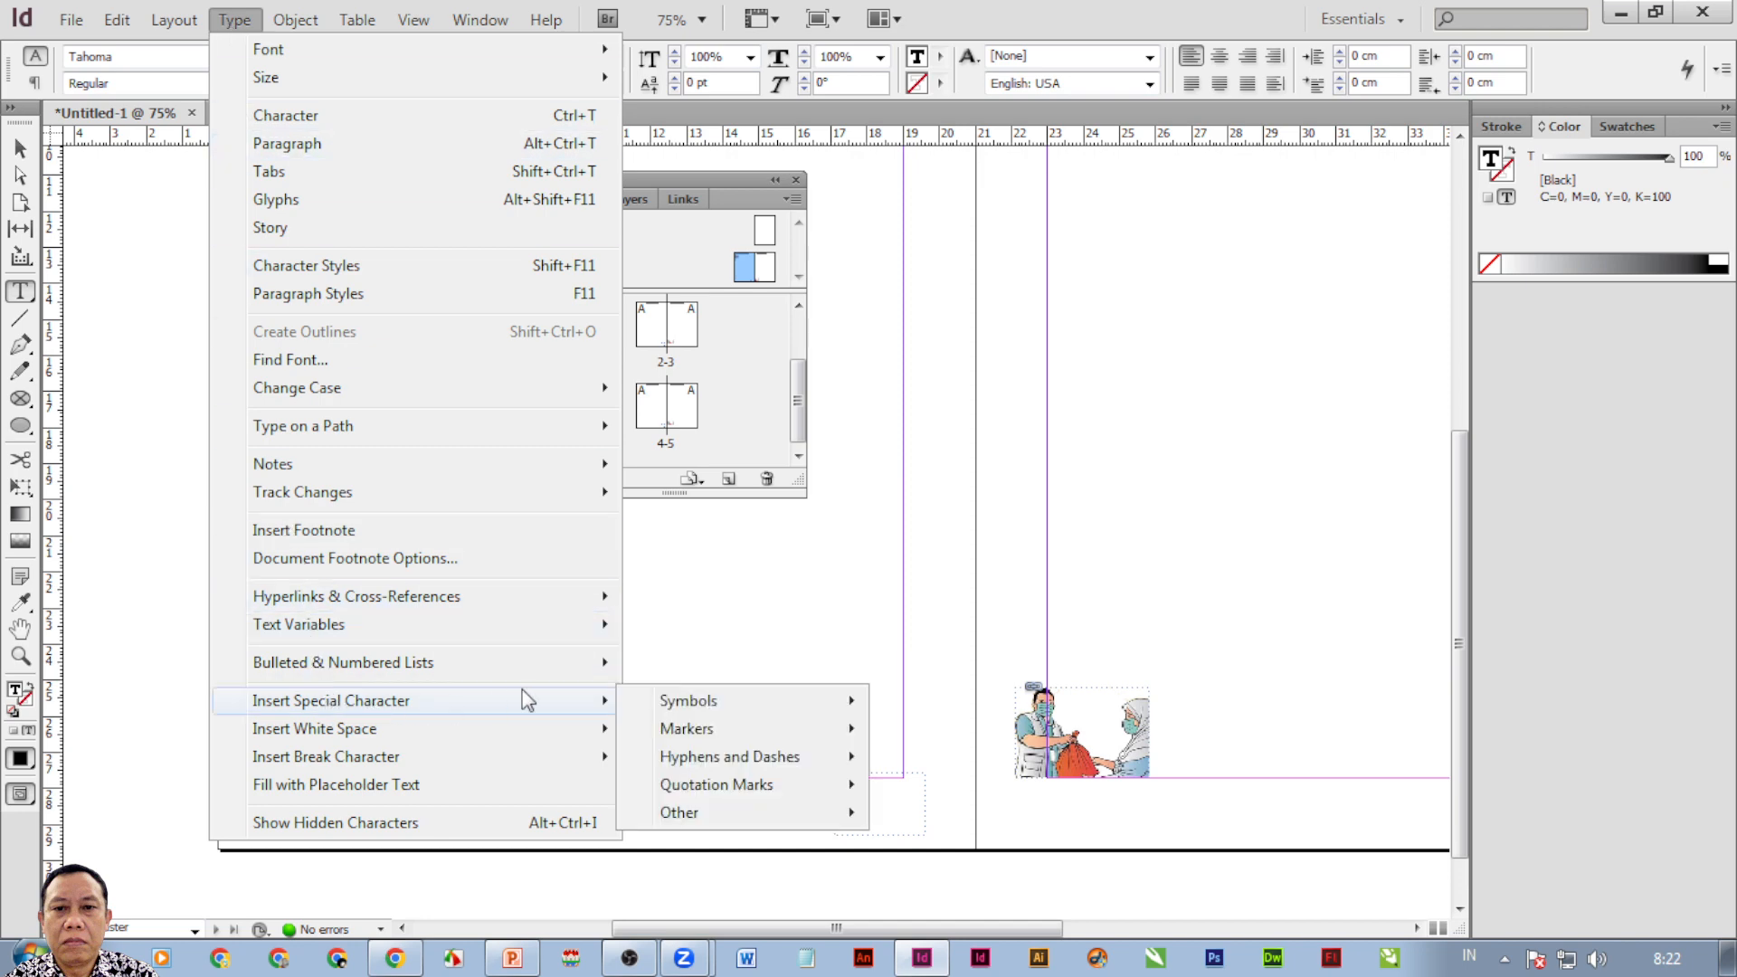
mouse_move(692, 740)
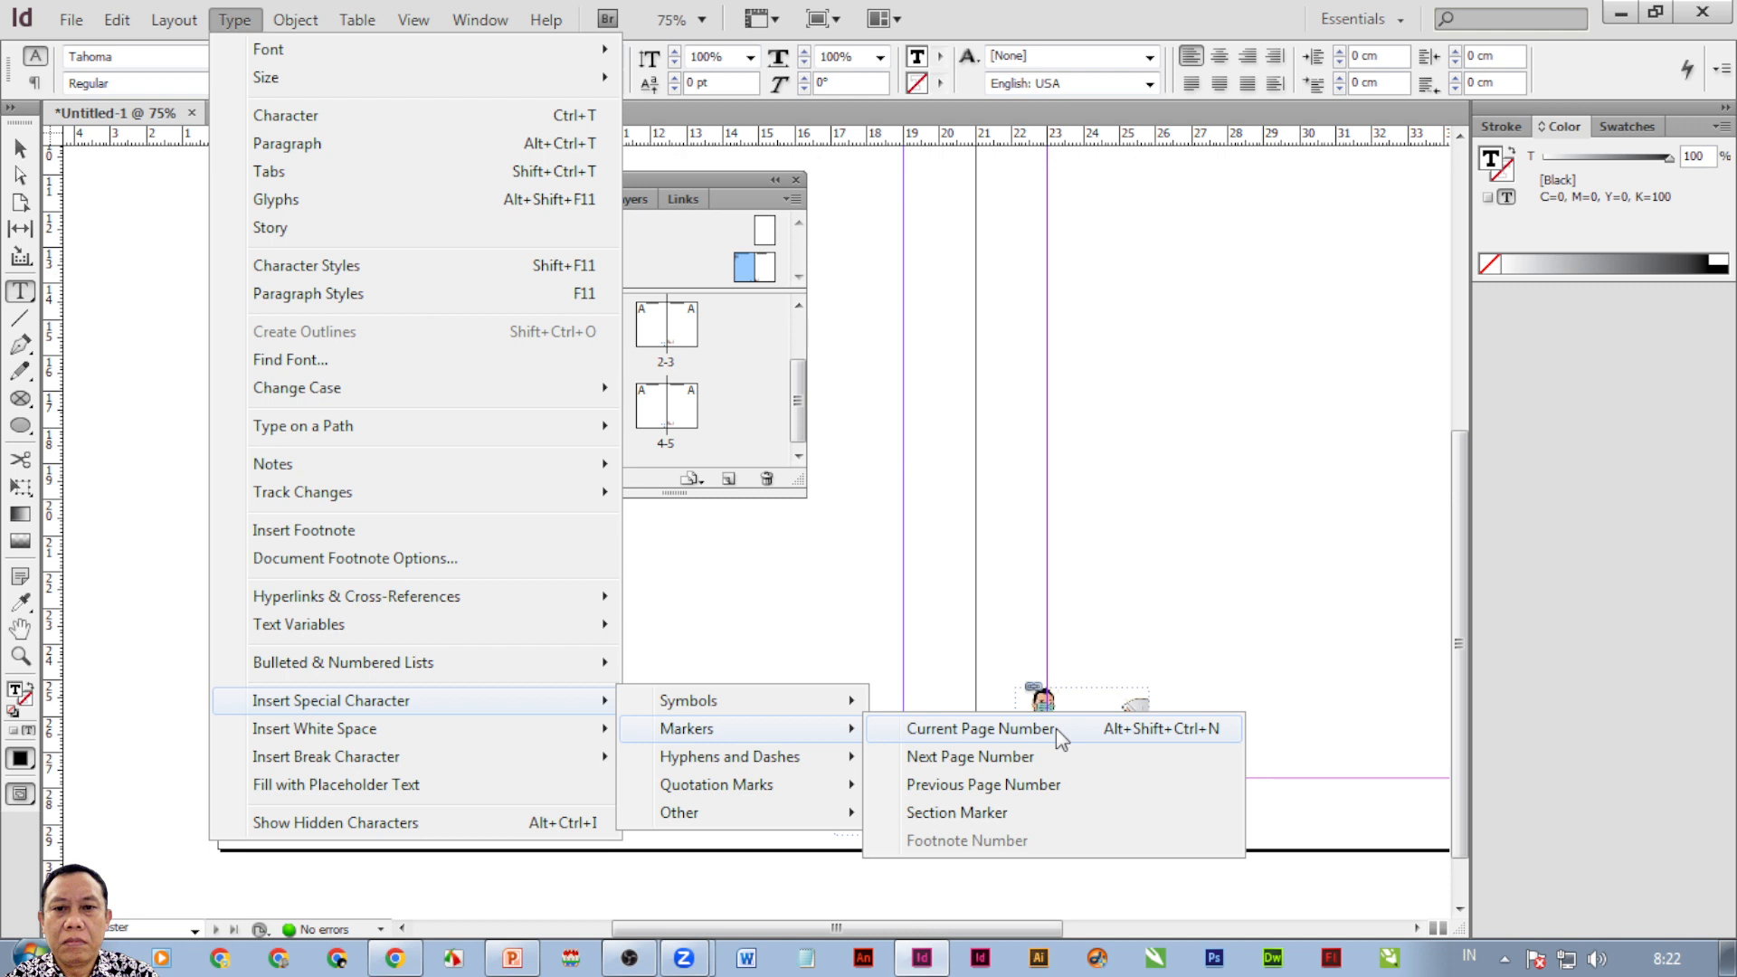
click(1124, 731)
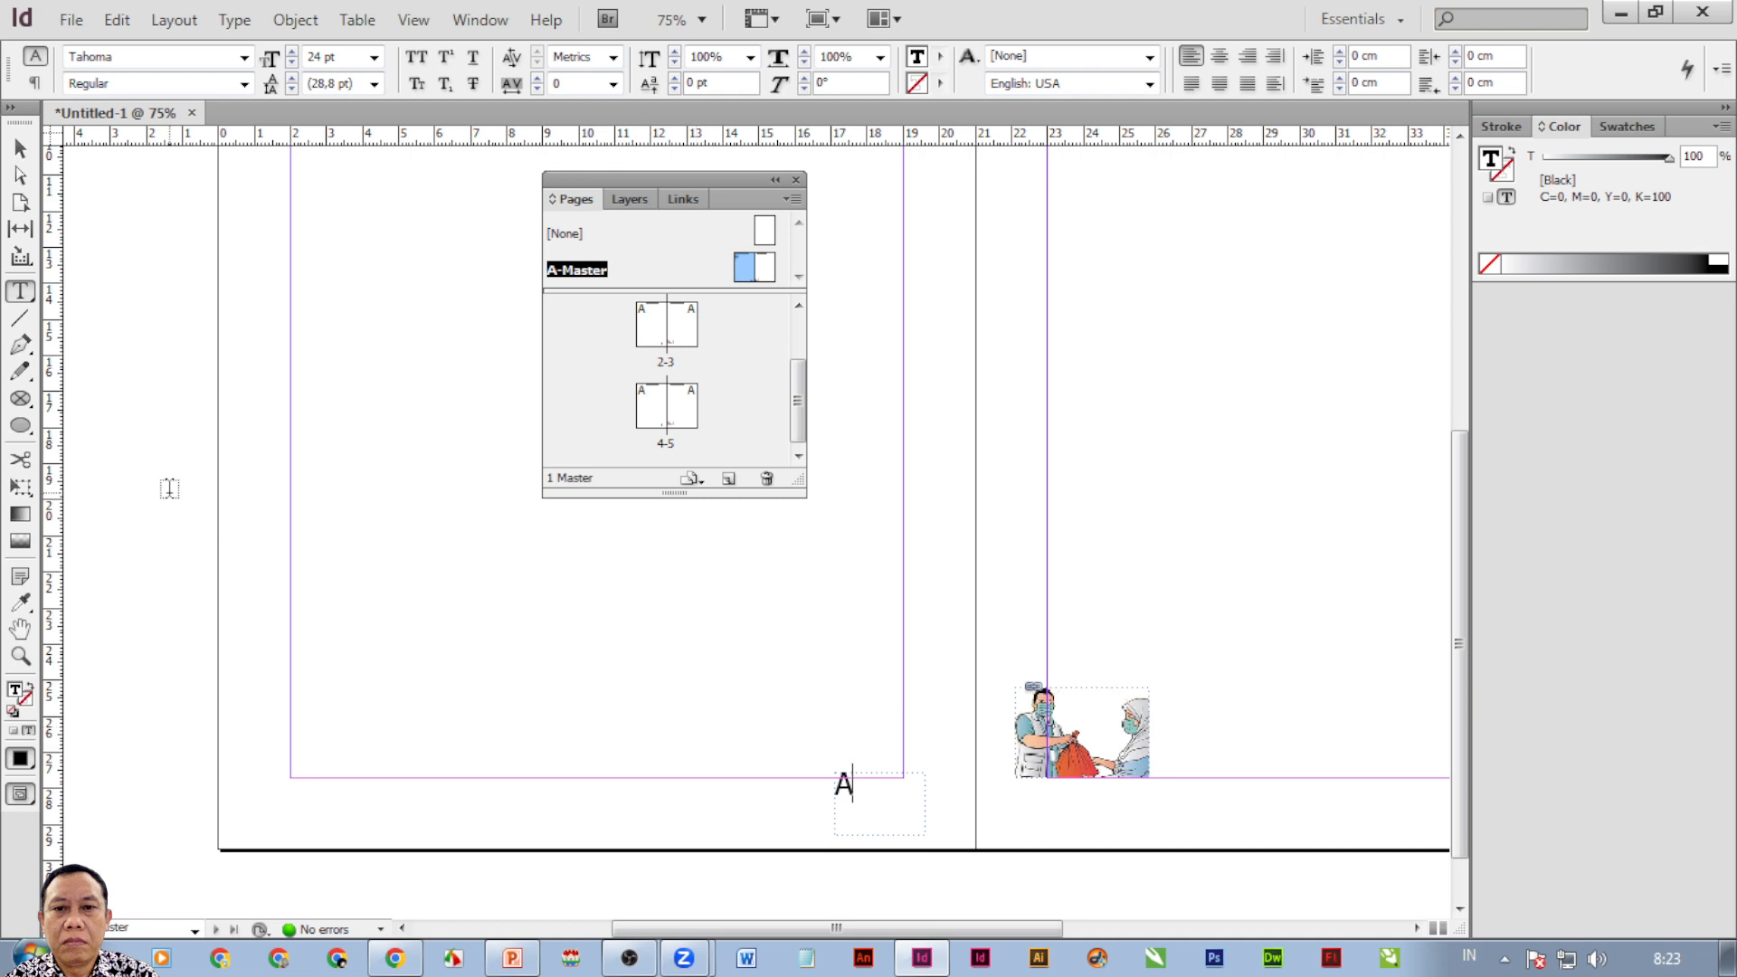
click(20, 147)
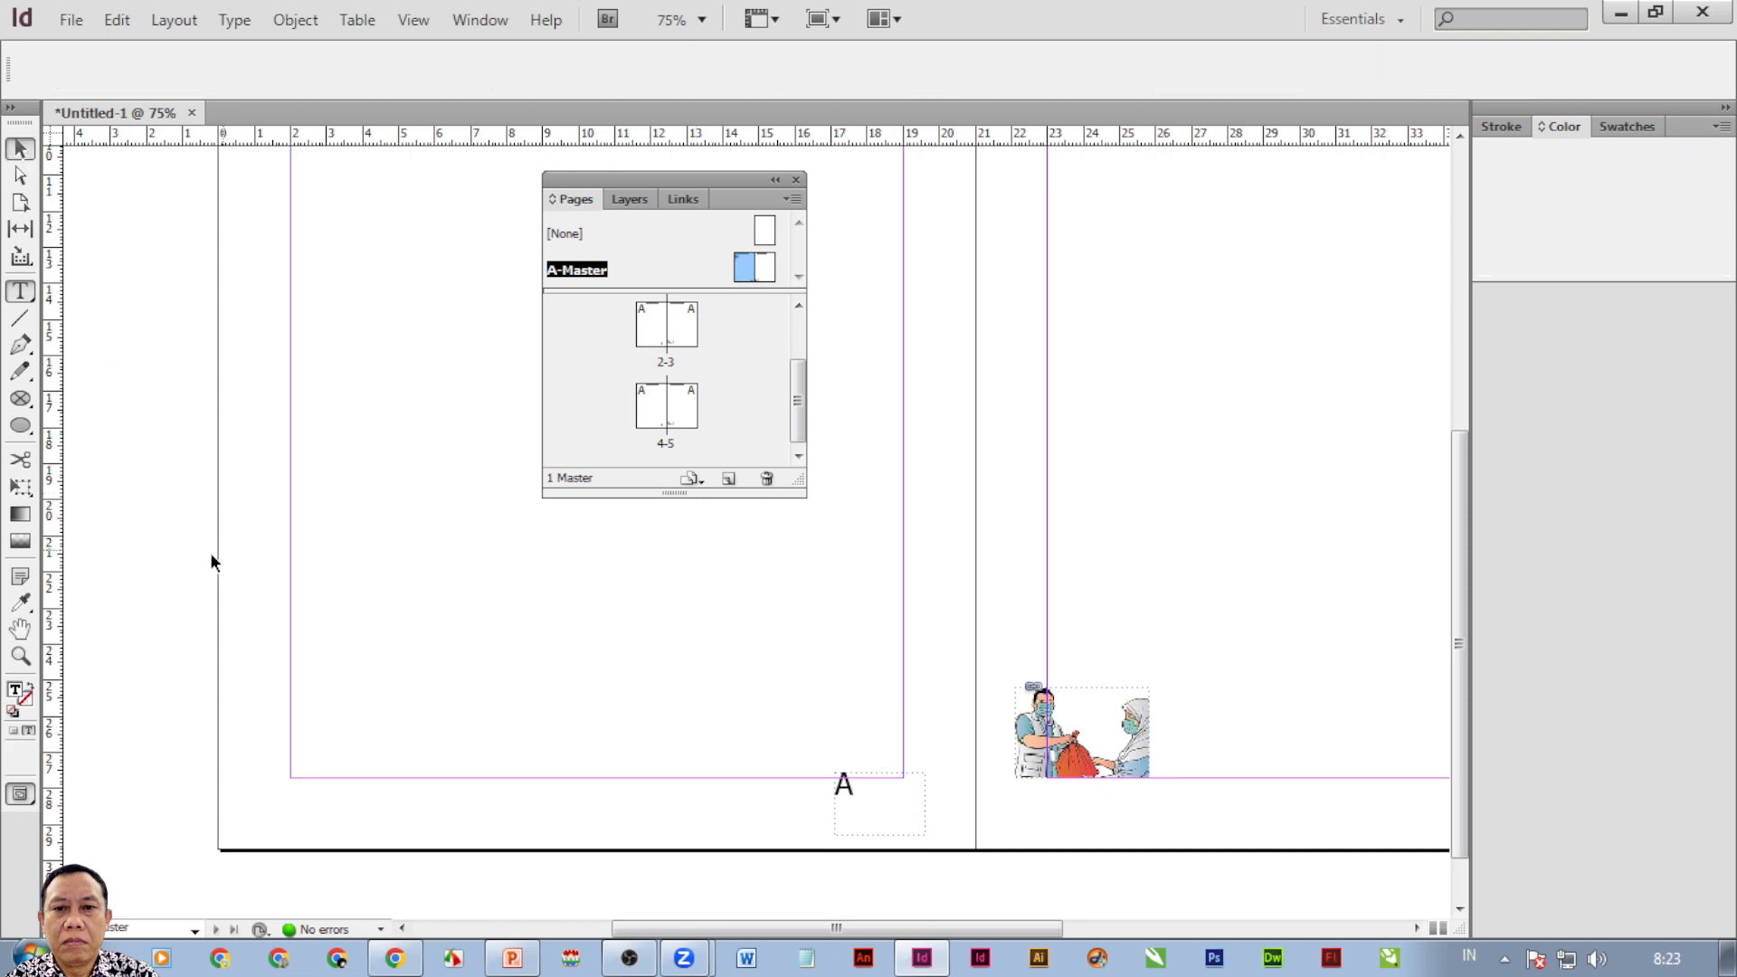
Draw a frame at the left master page's bottom left, type 'A', then pan to the right page.
click(20, 292)
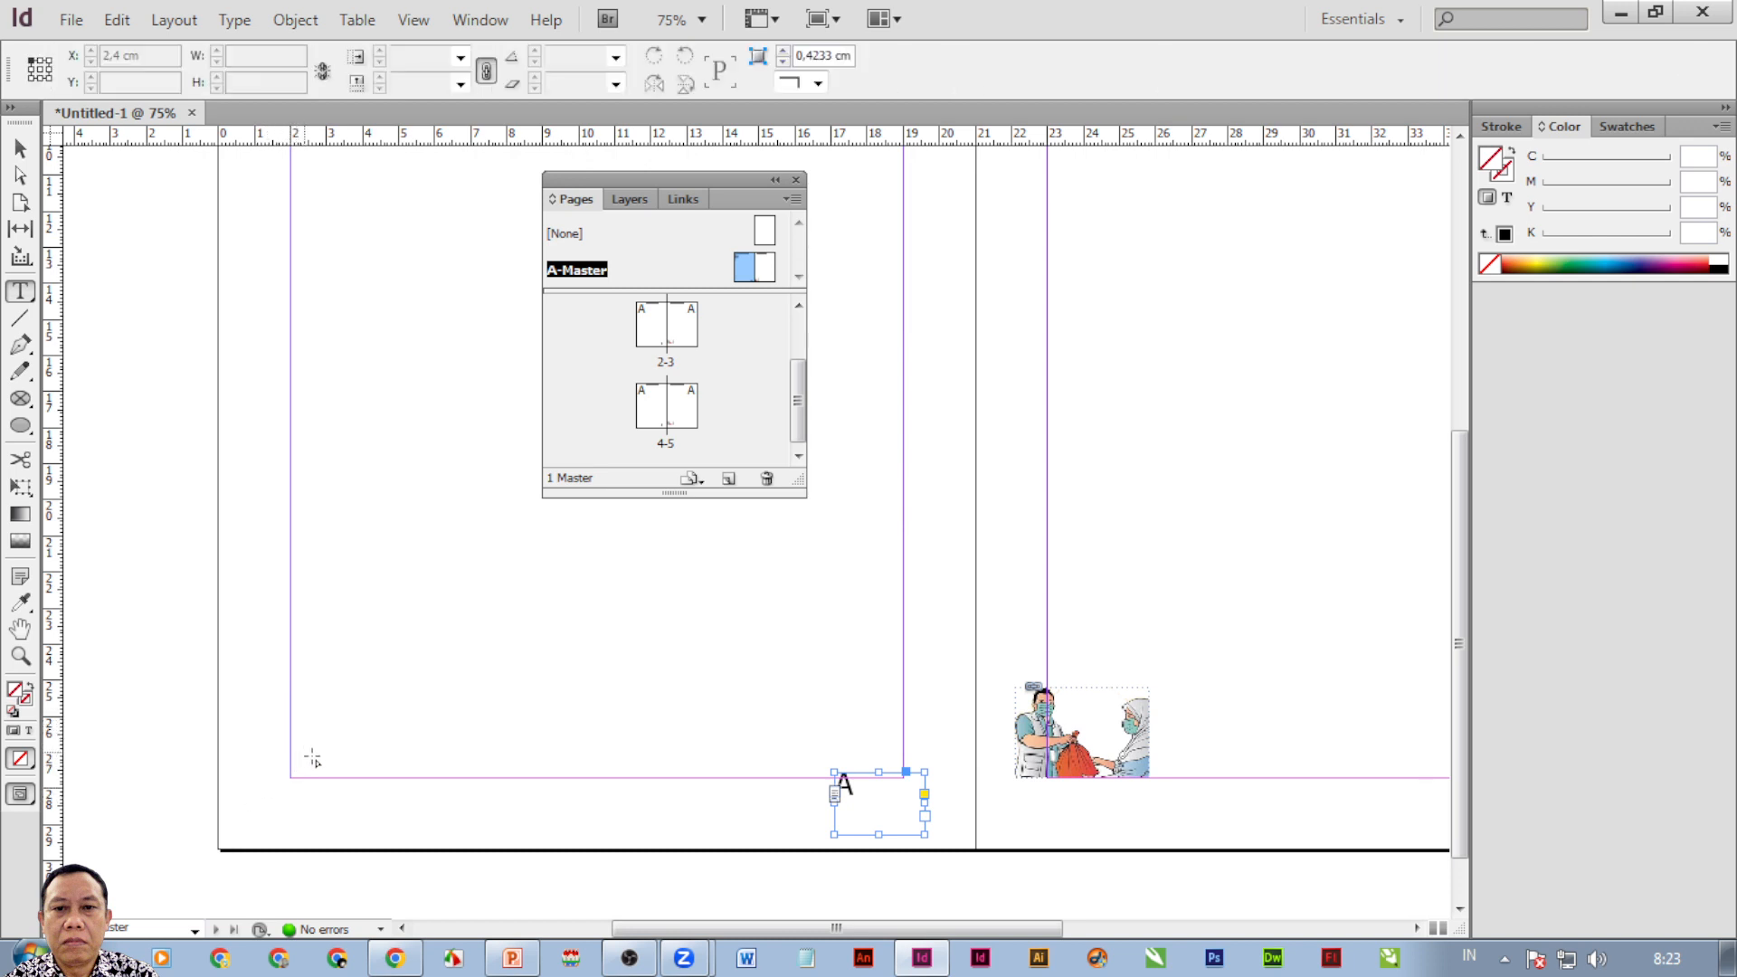
drag(291, 733, 339, 792)
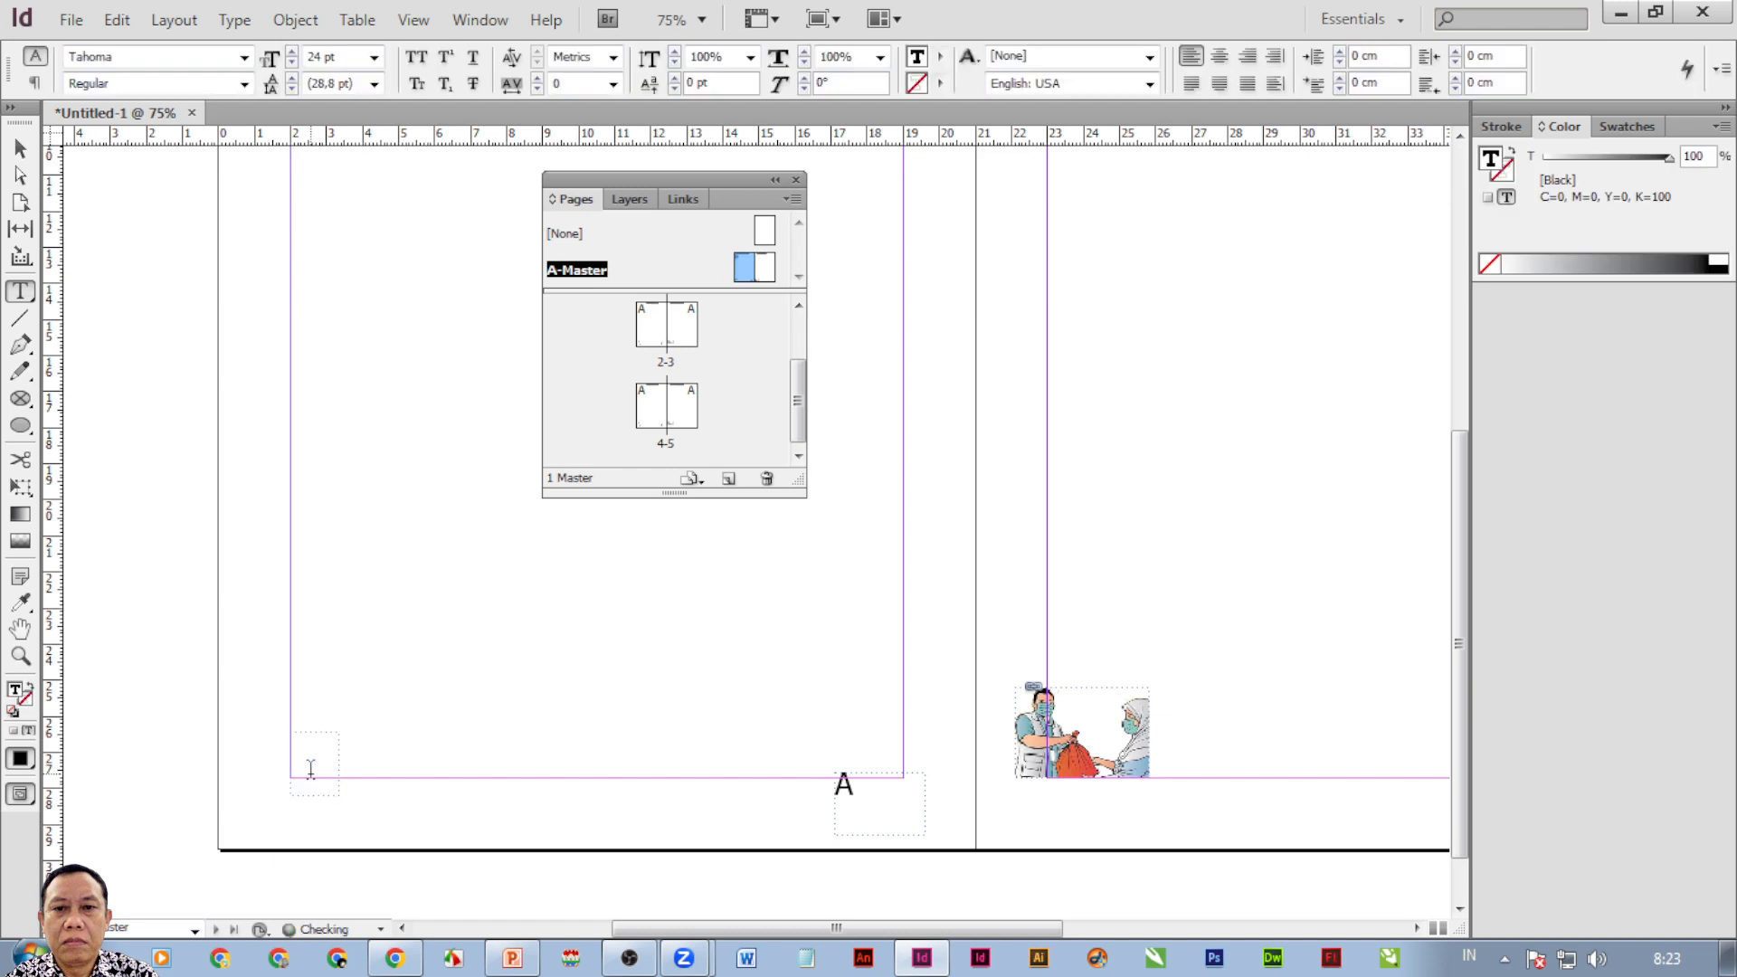
text(A)
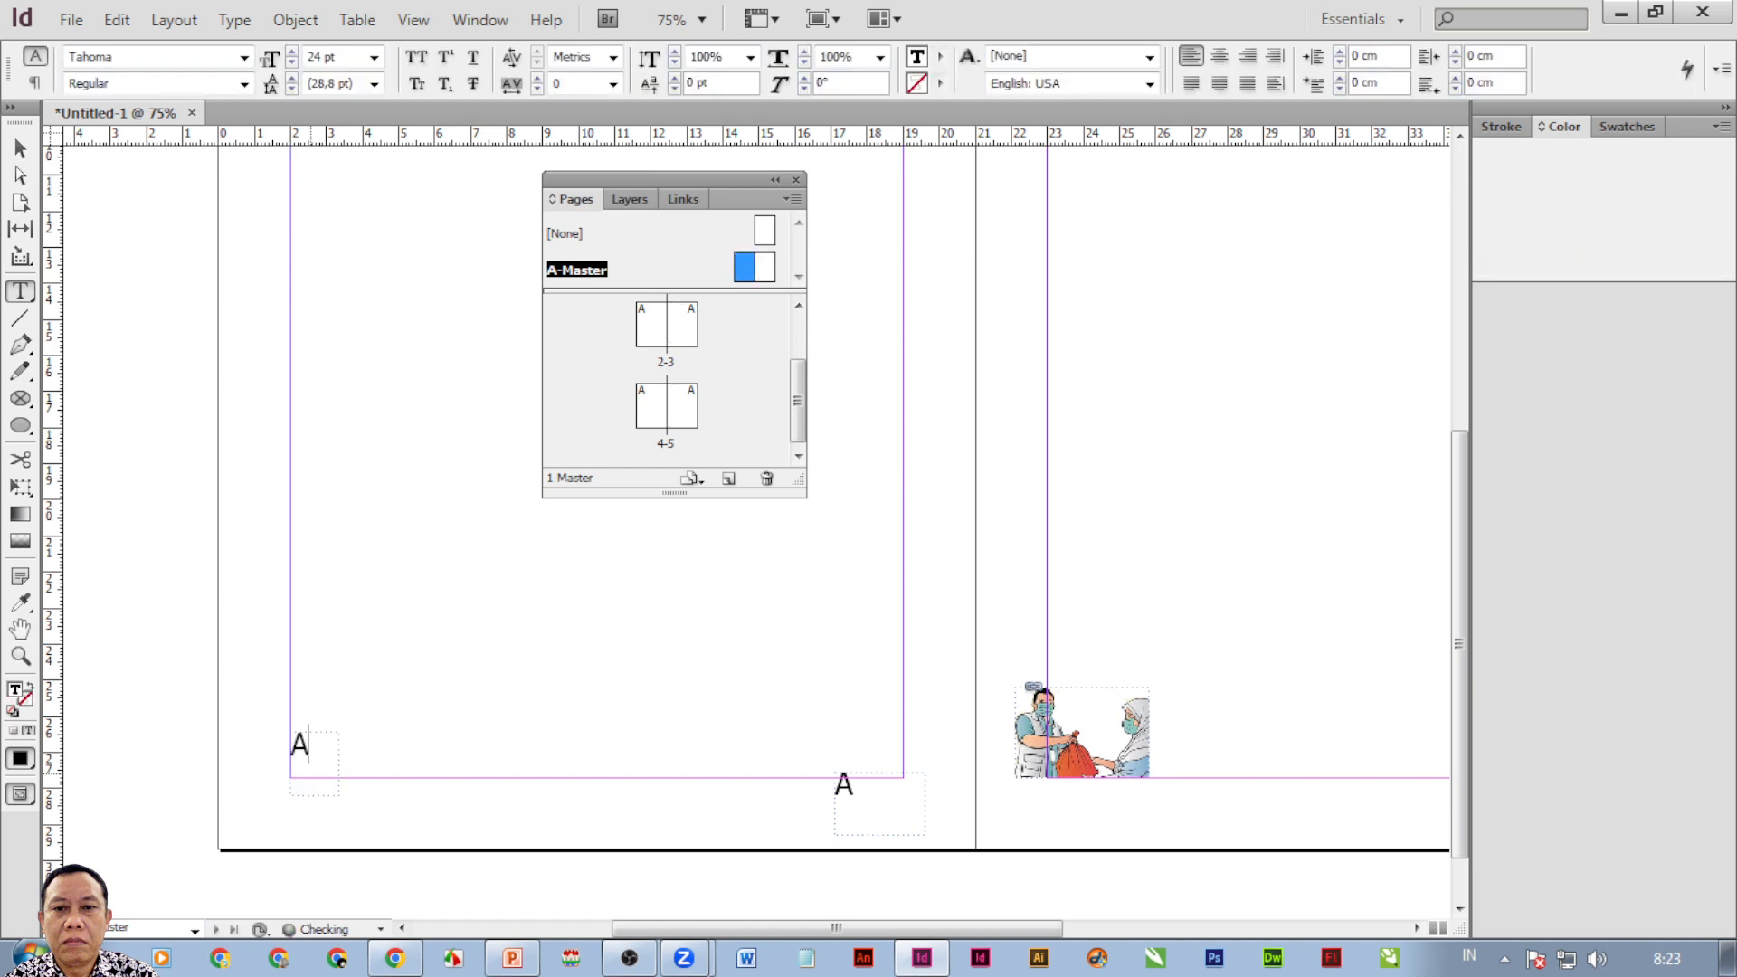
click(20, 147)
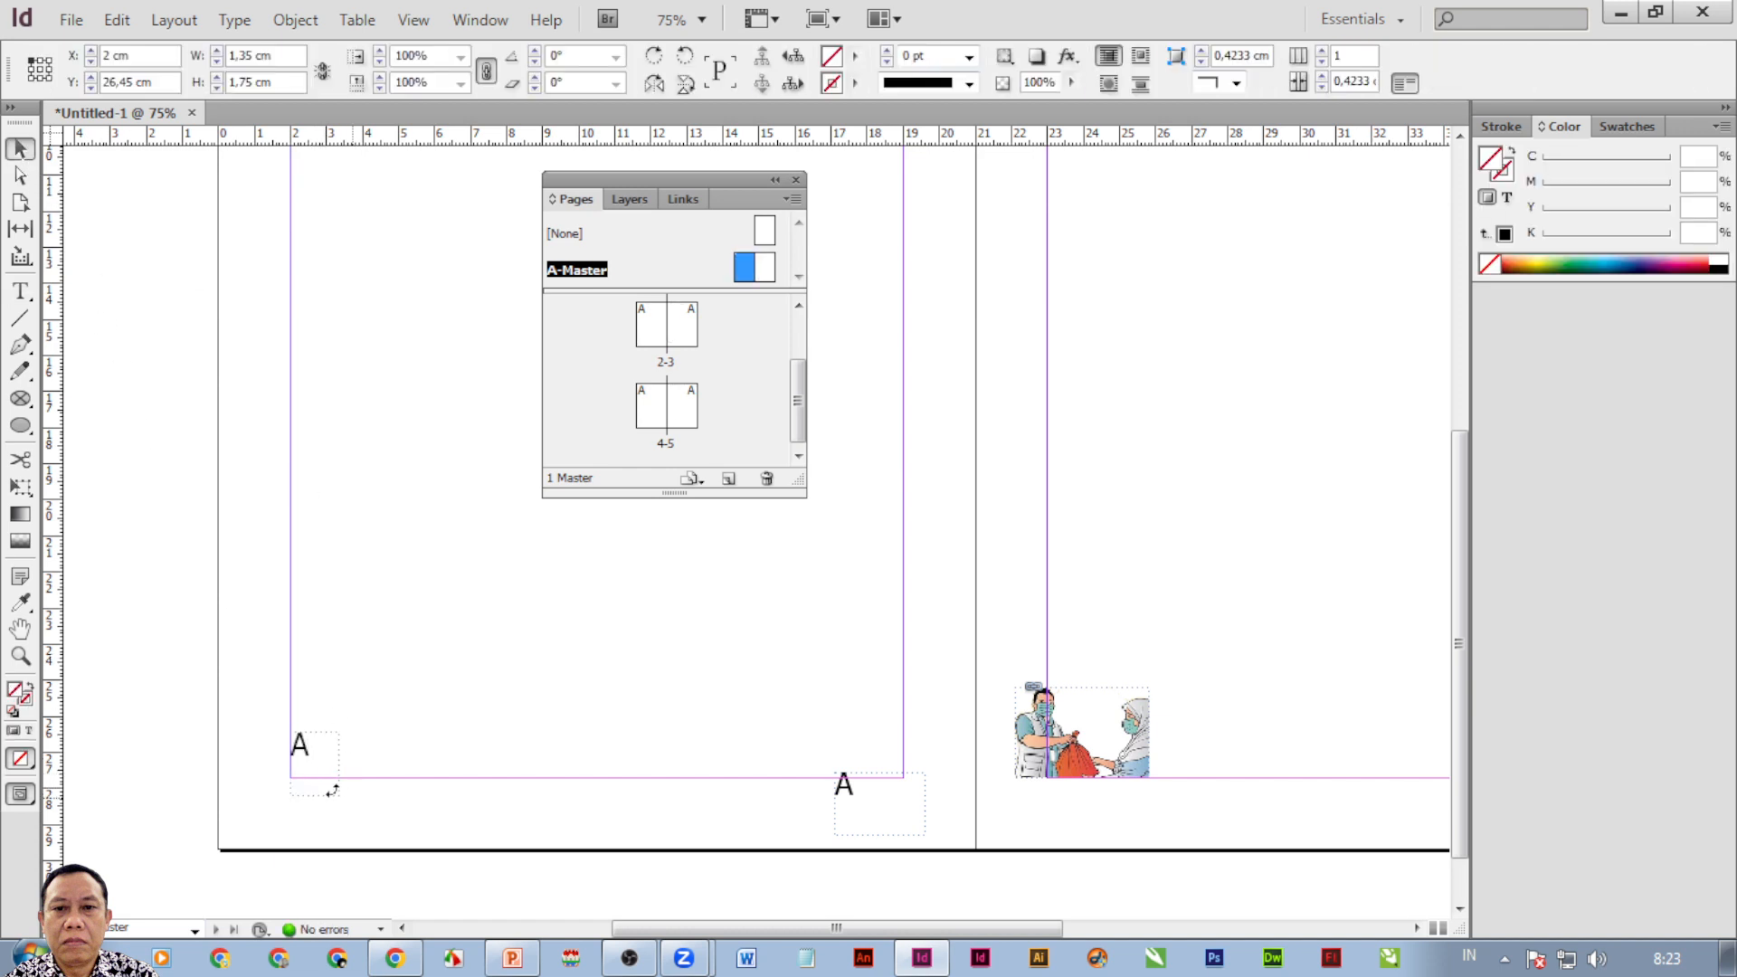
click(301, 772)
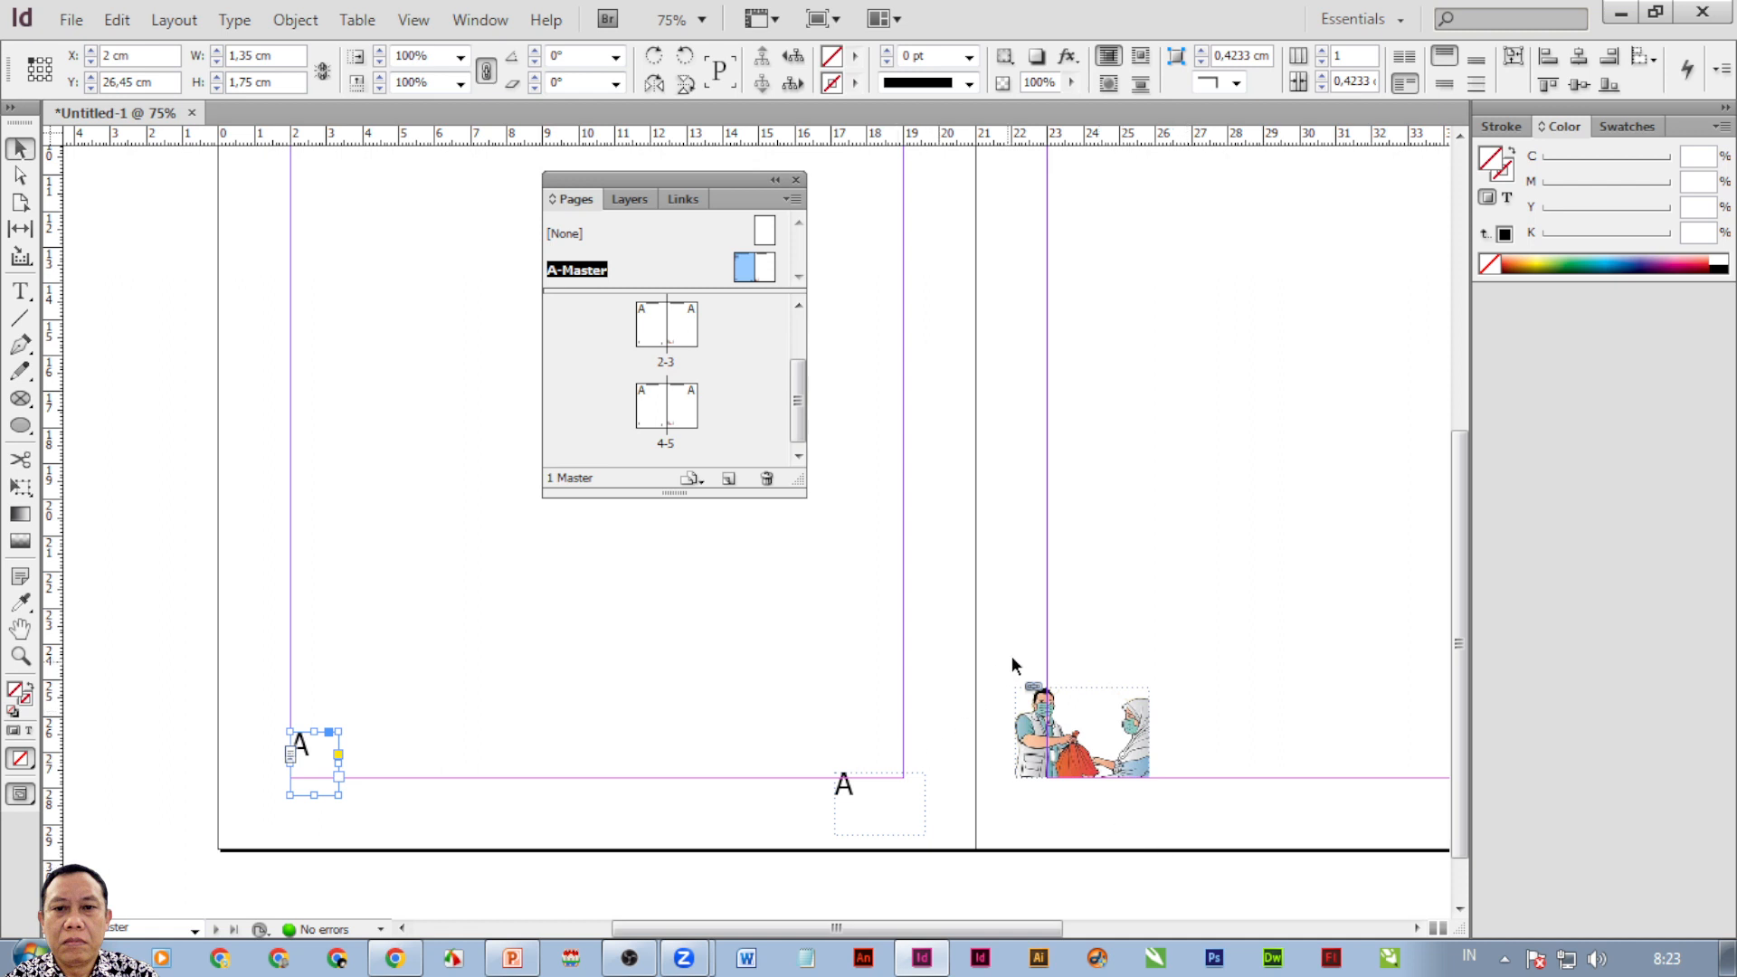
drag(1086, 573, 764, 667)
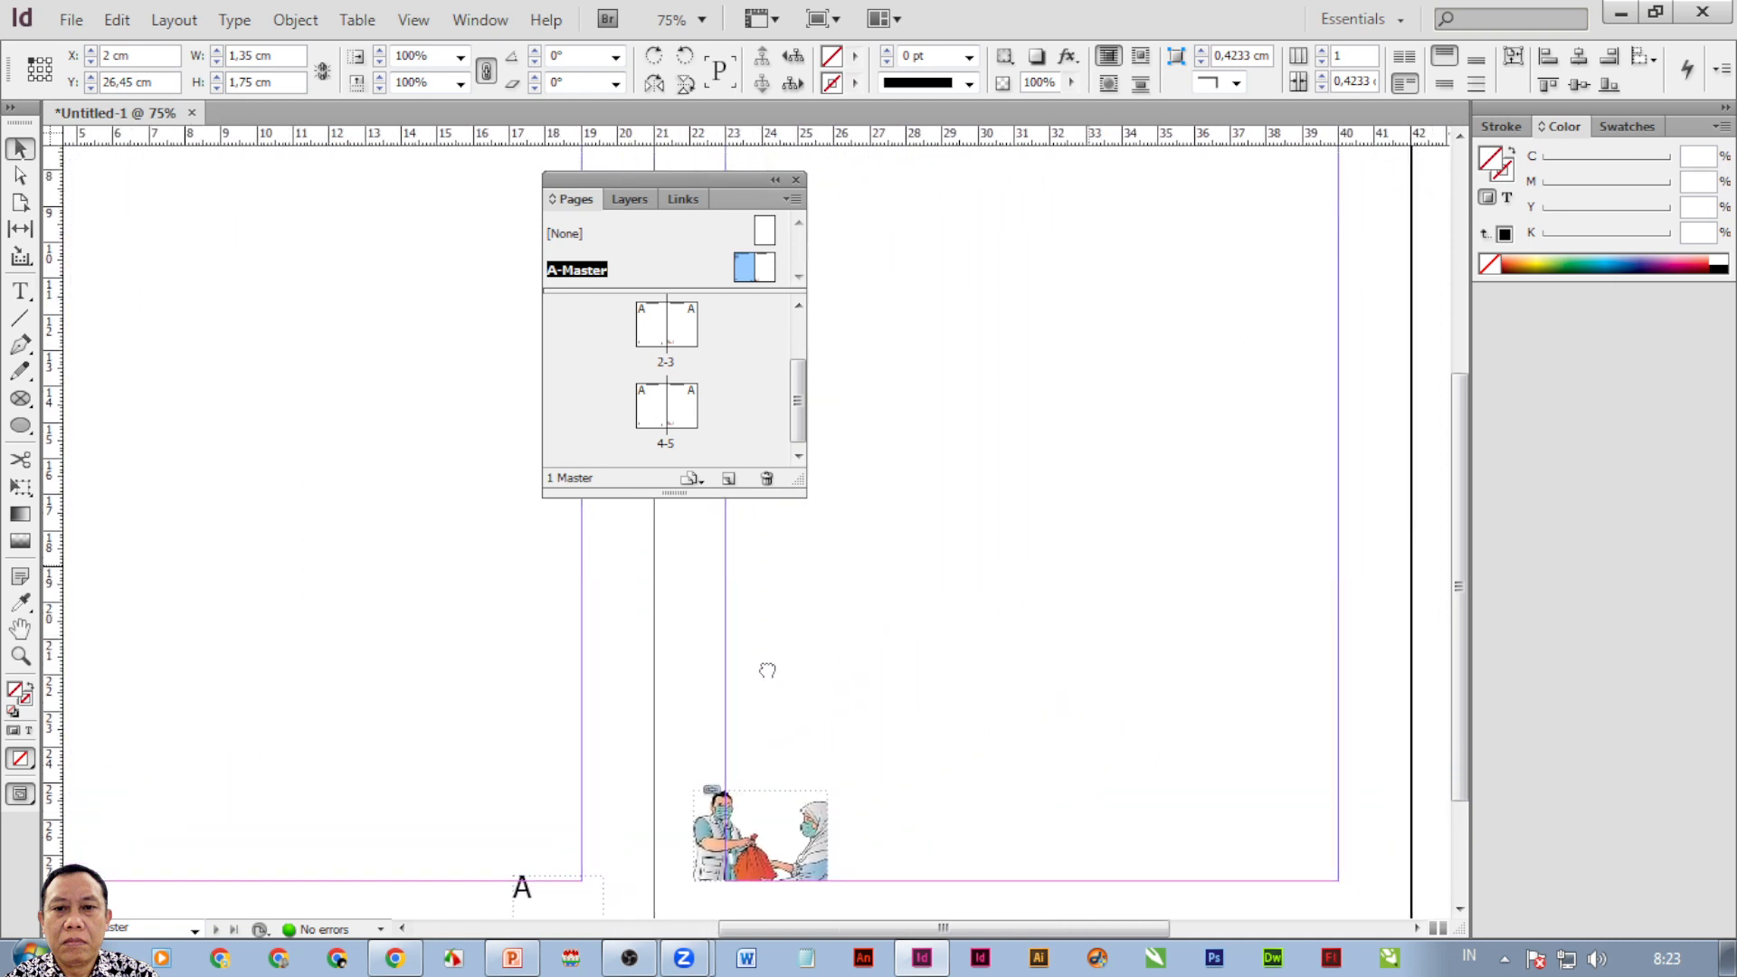
mouse_move(954, 505)
mouse_down()
mouse_move(903, 609)
mouse_move(857, 504)
mouse_move(861, 399)
mouse_move(954, 524)
mouse_up()
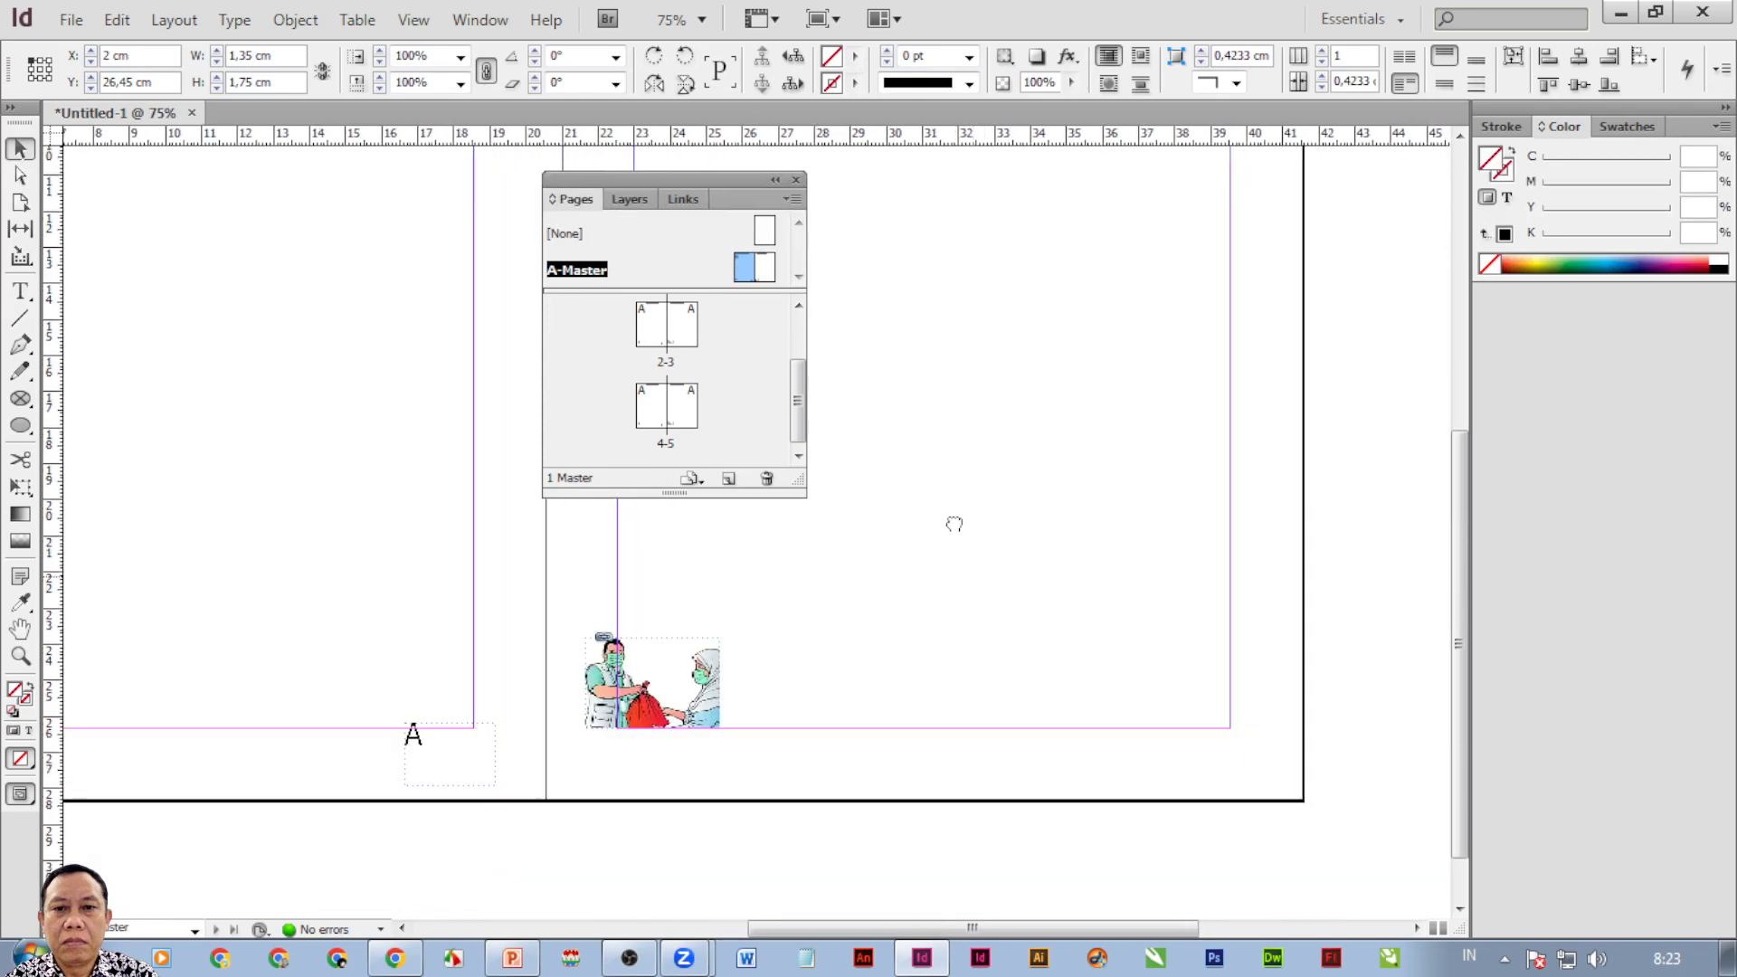
Draw a frame at the right master page's bottom right holding the Current Page Number marker.
click(20, 292)
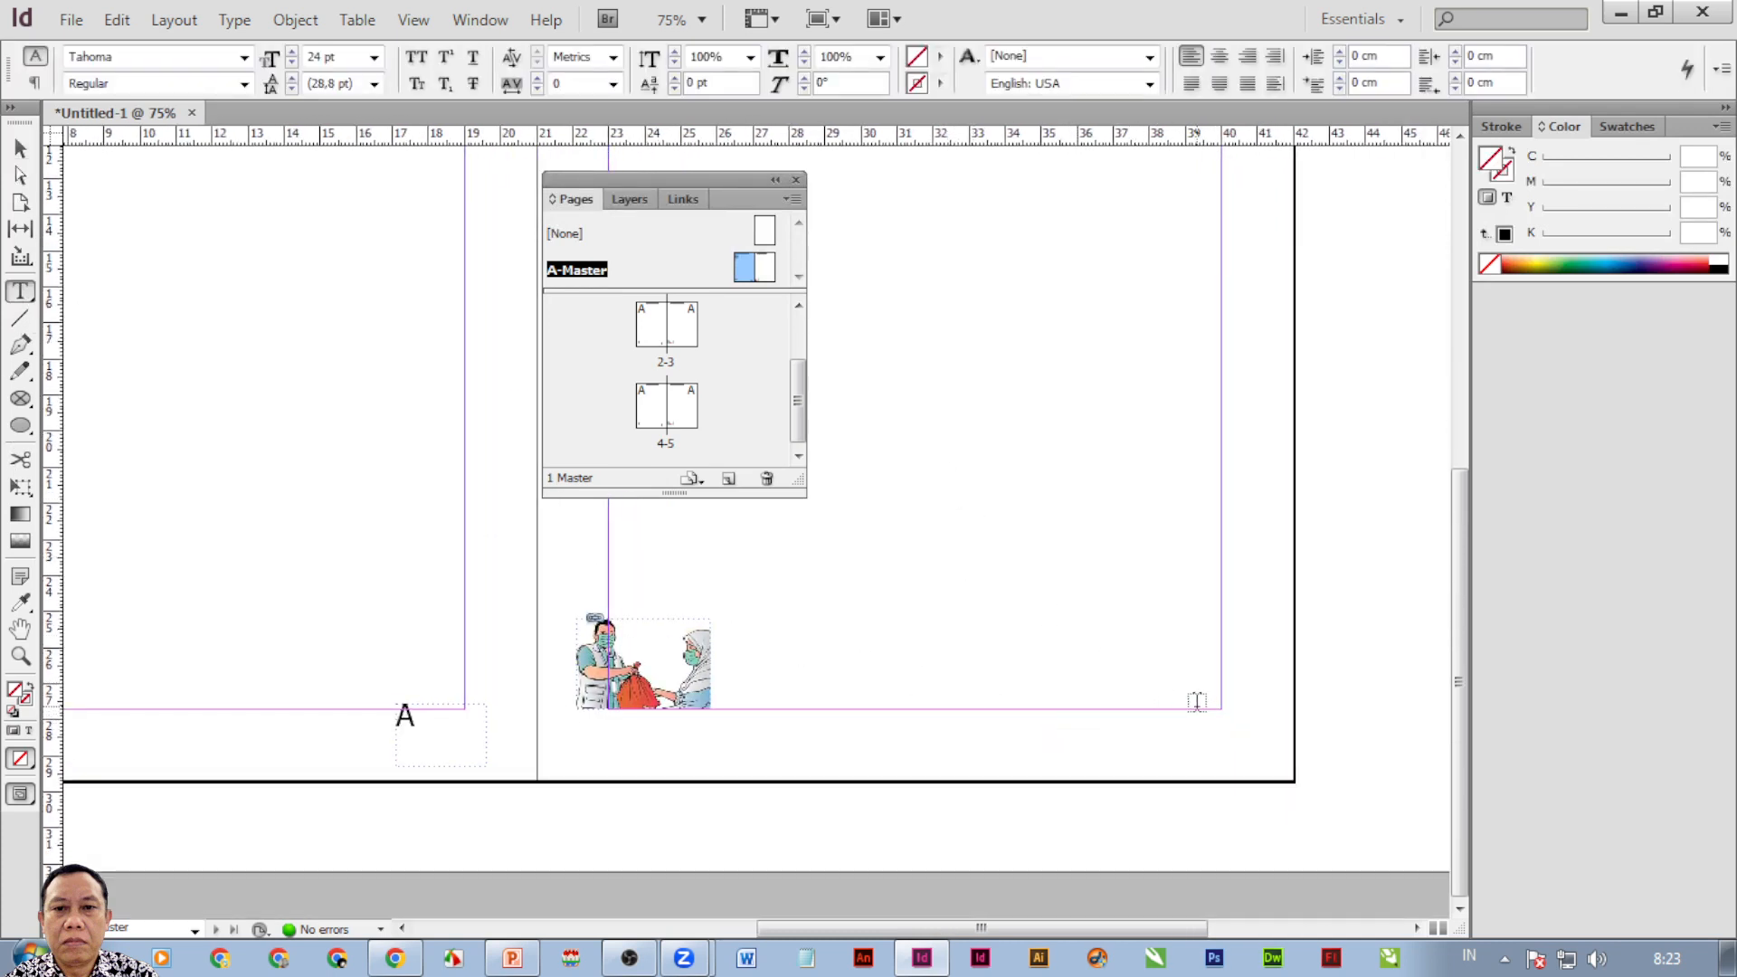
drag(1187, 696, 1256, 766)
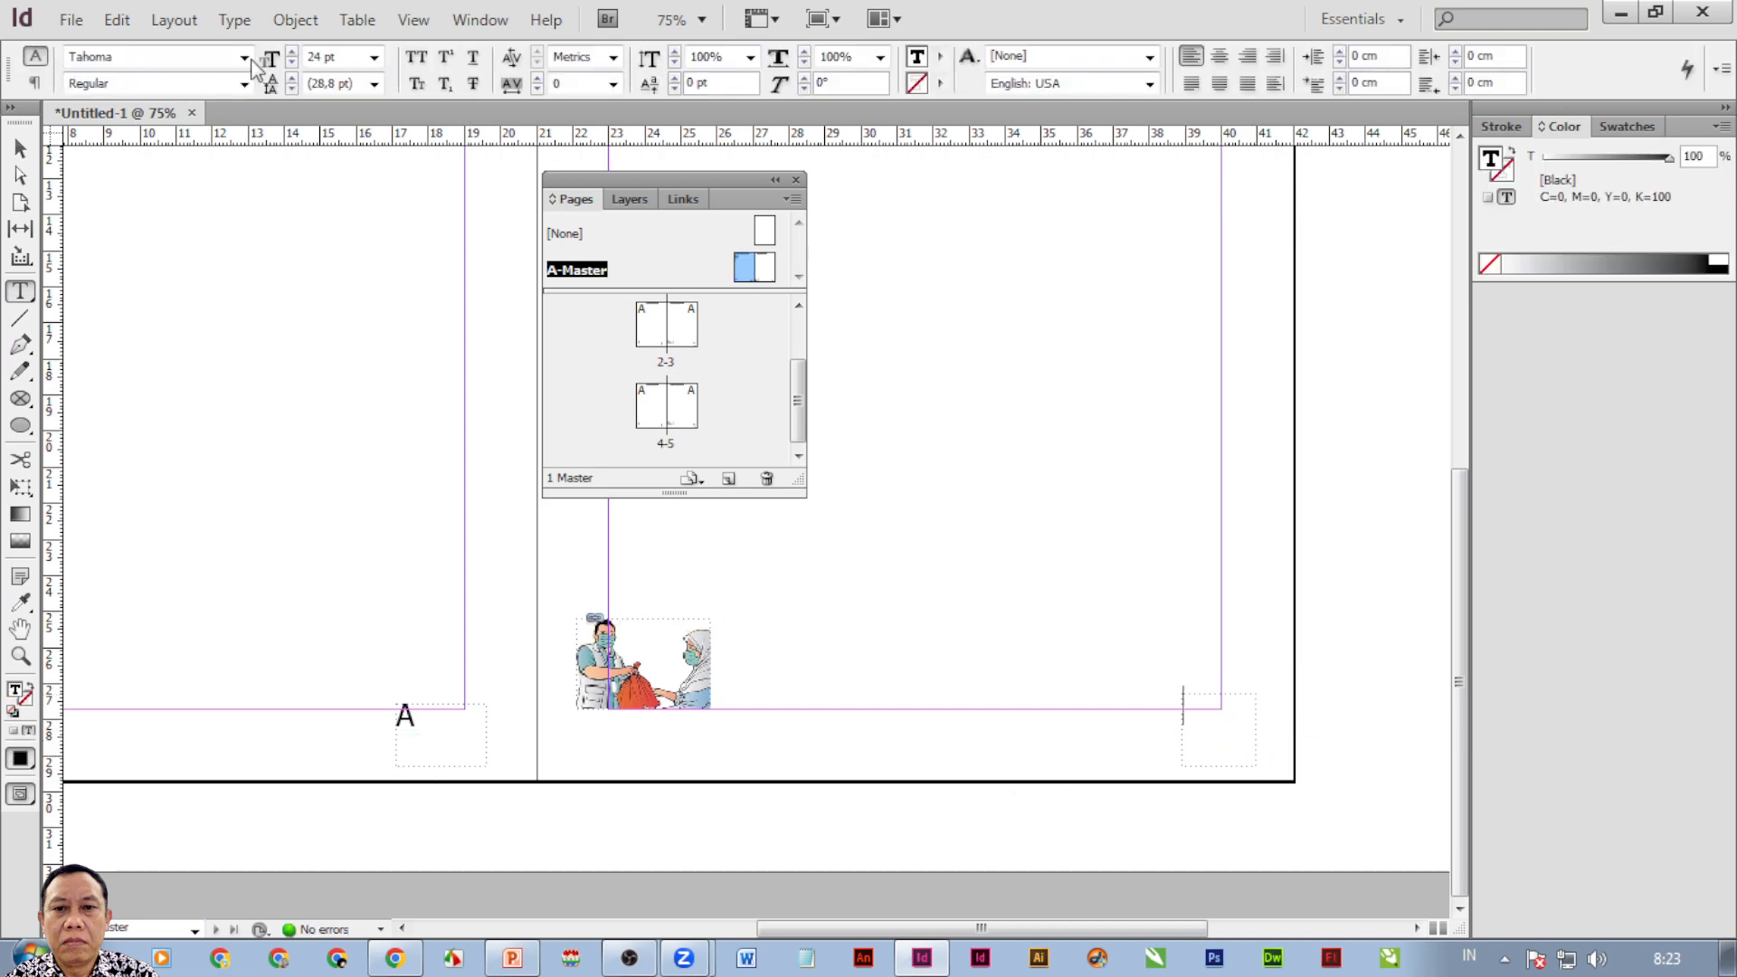
click(235, 22)
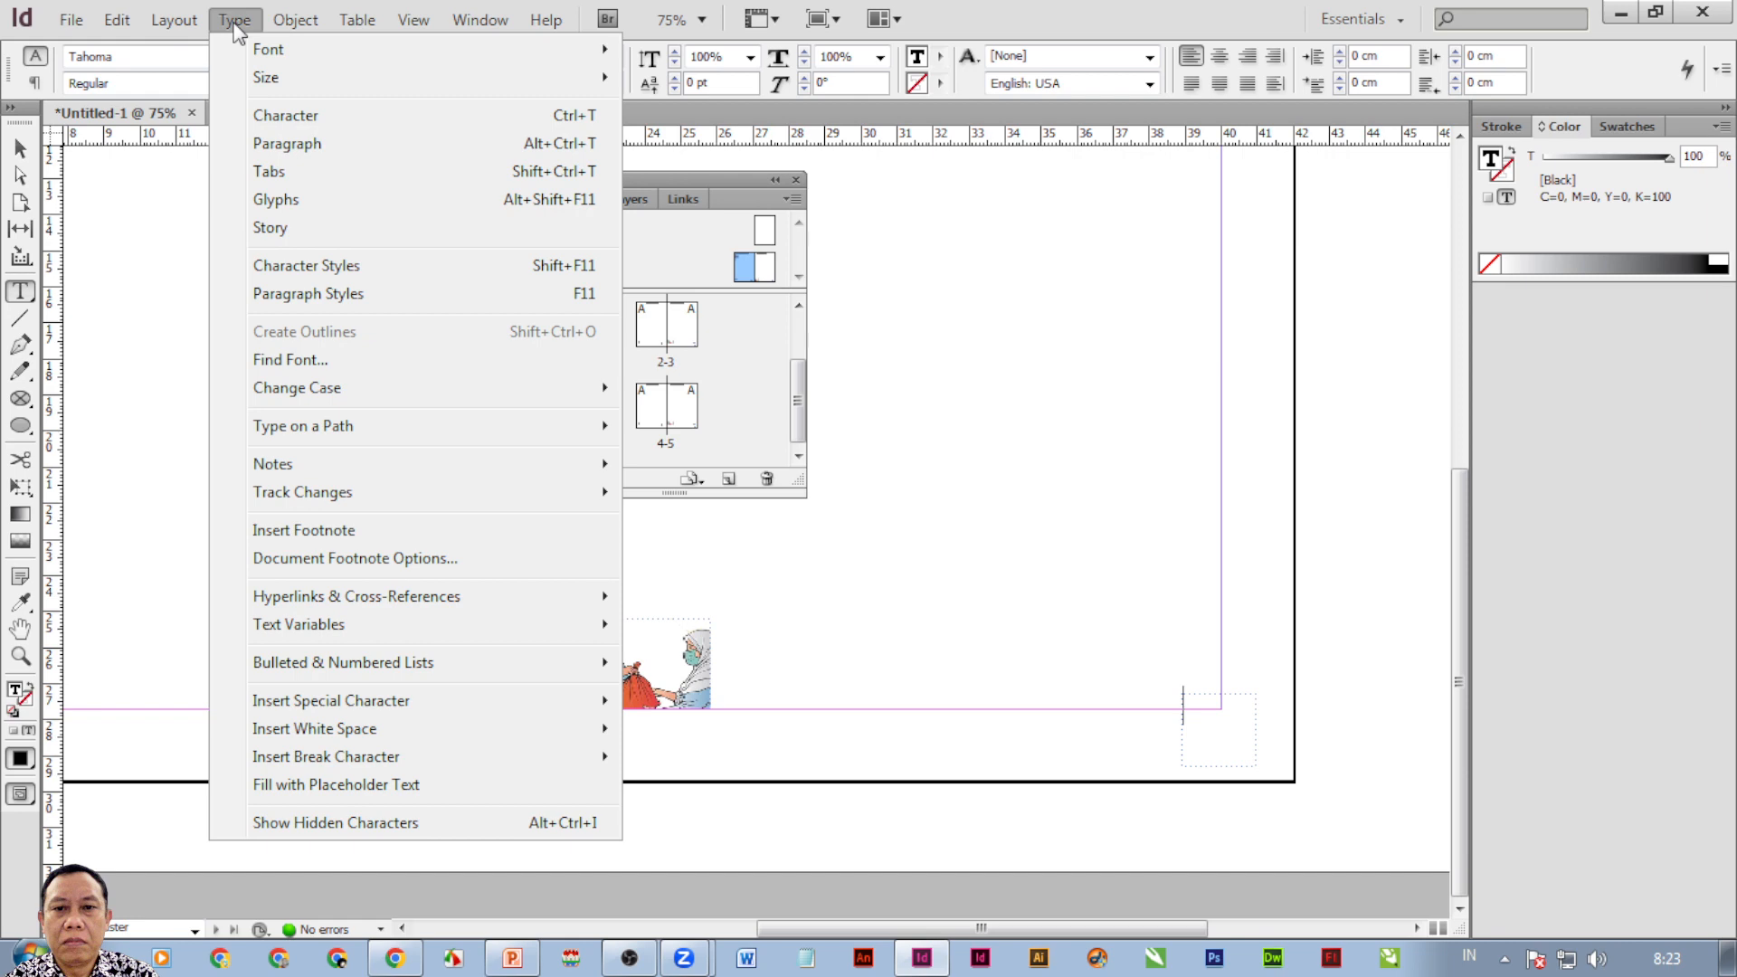
mouse_move(384, 709)
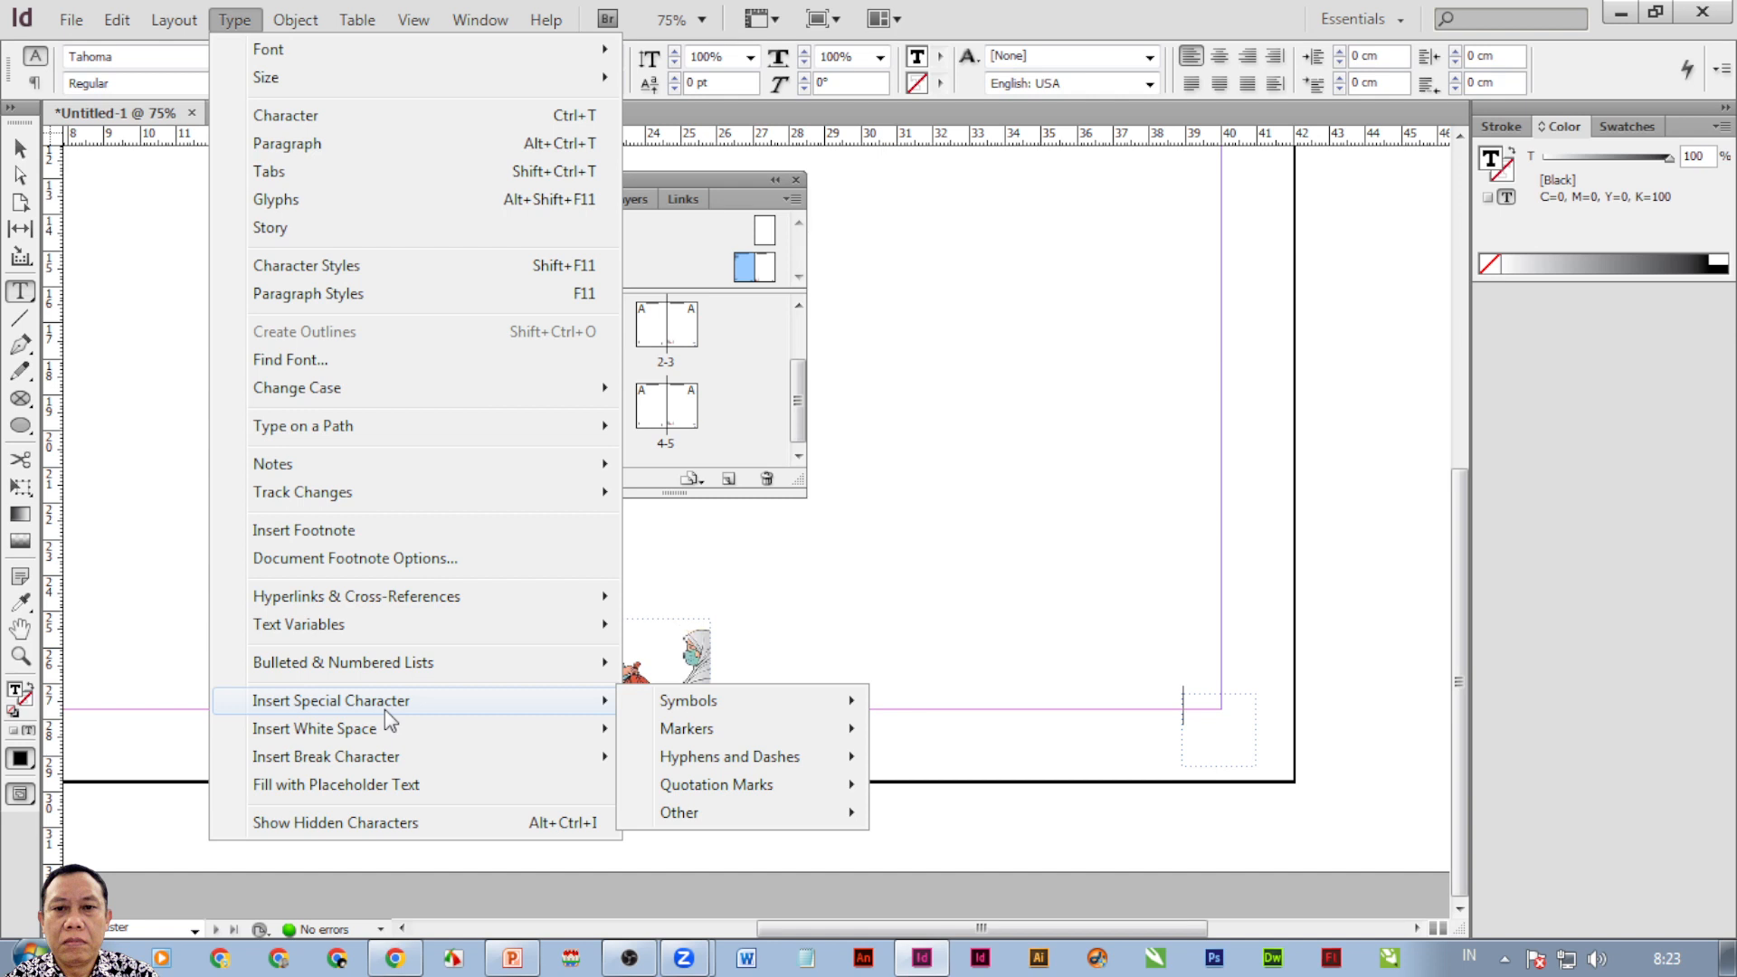
mouse_move(697, 731)
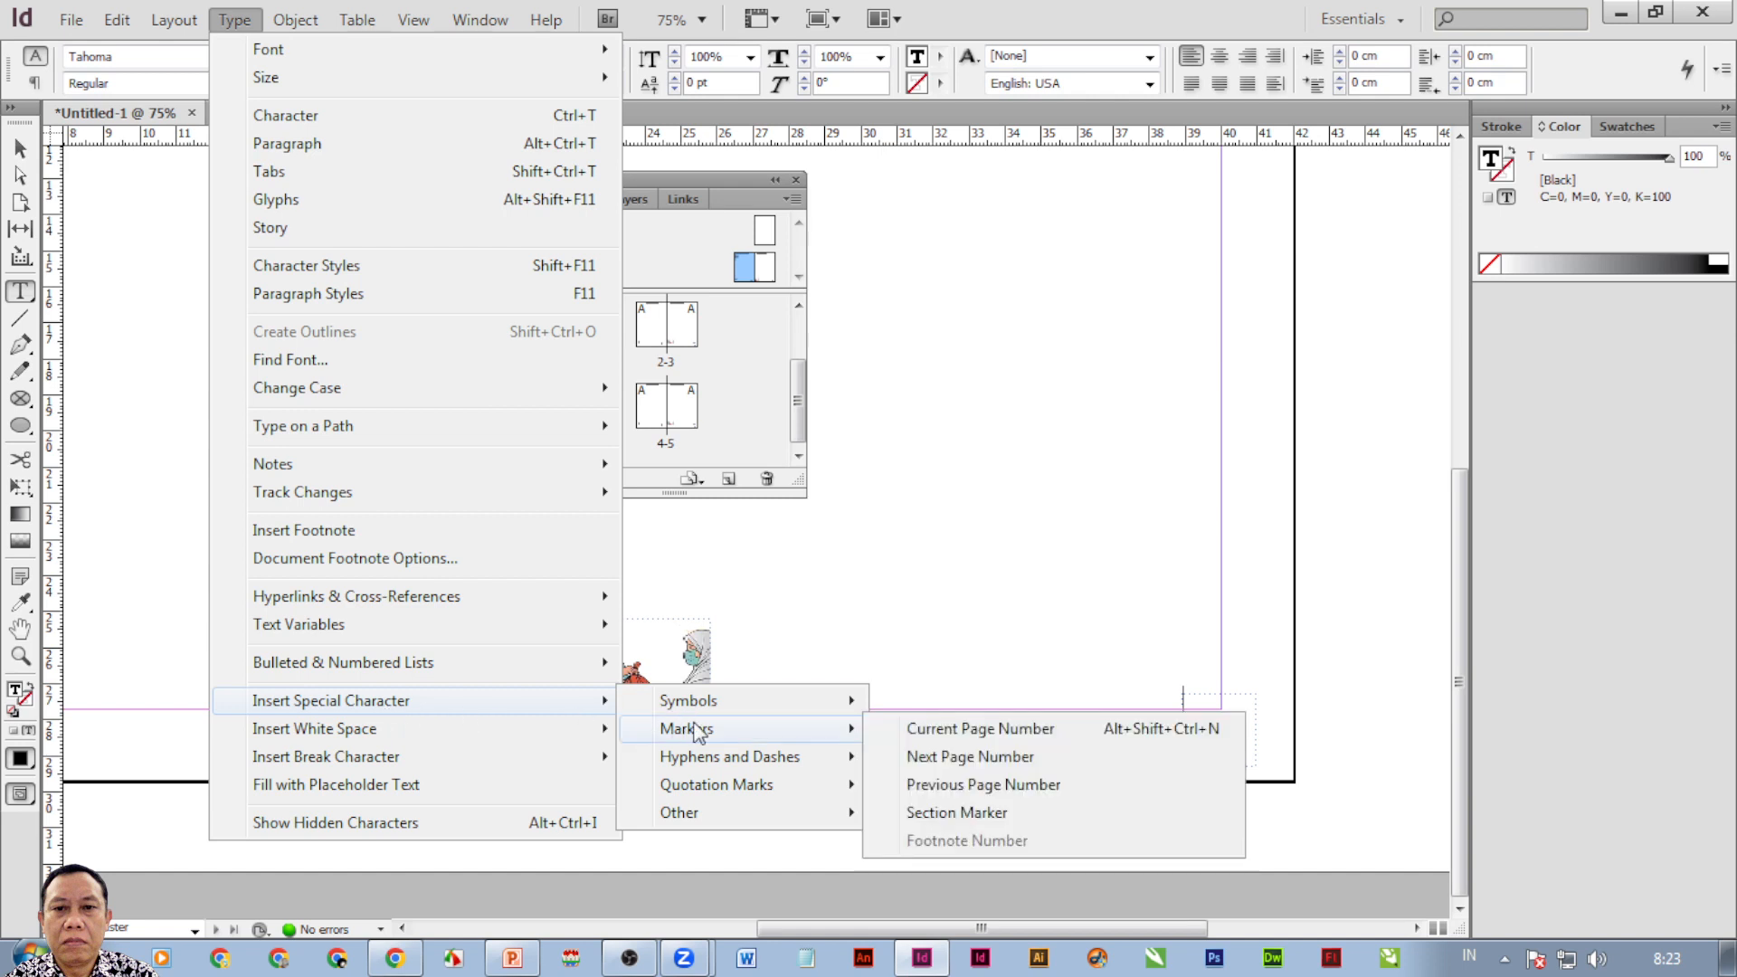
click(1016, 729)
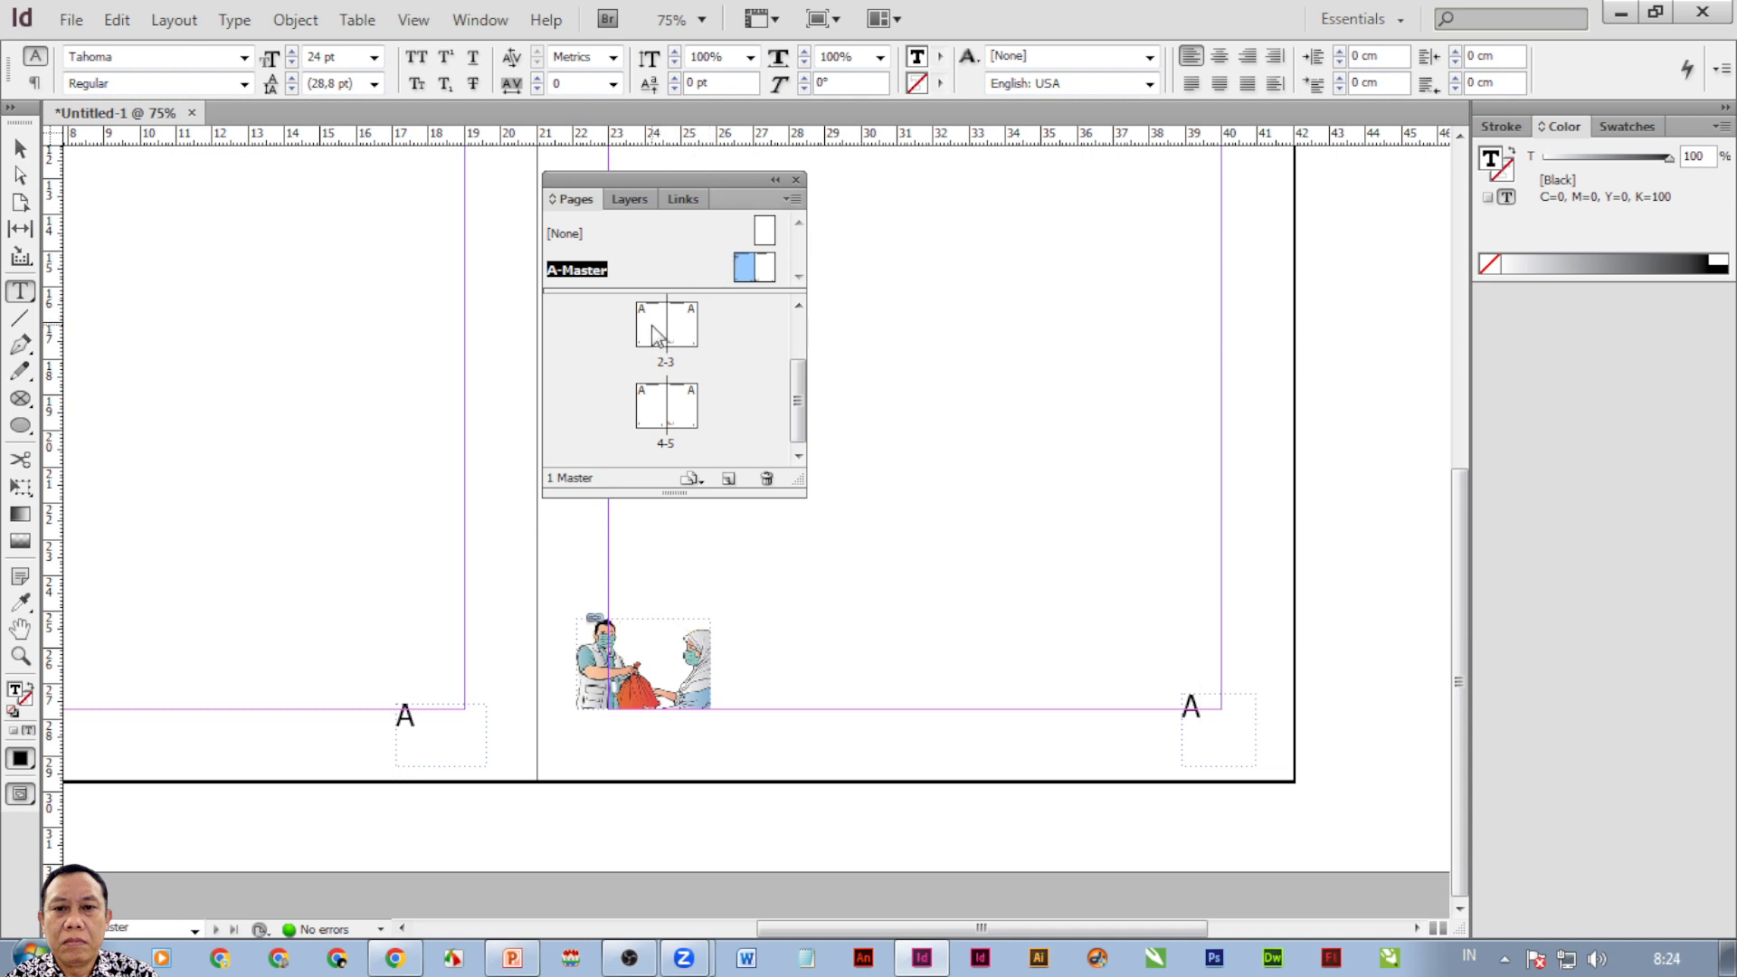
double_click(766, 271)
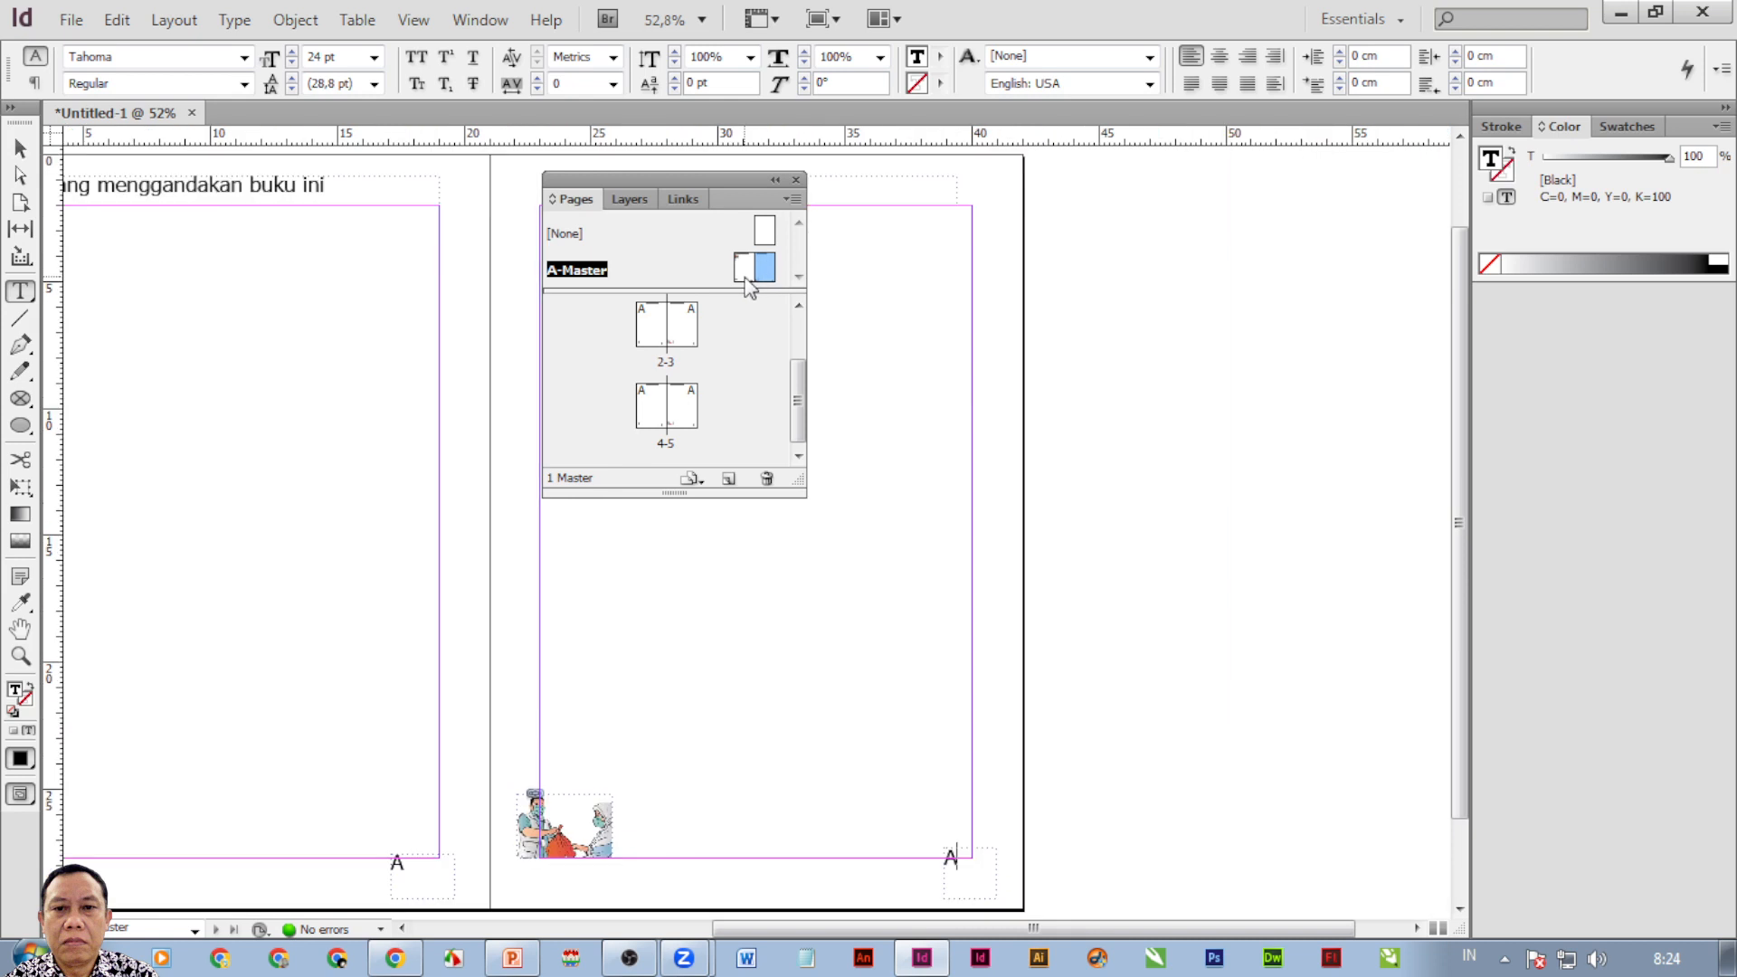
double_click(746, 273)
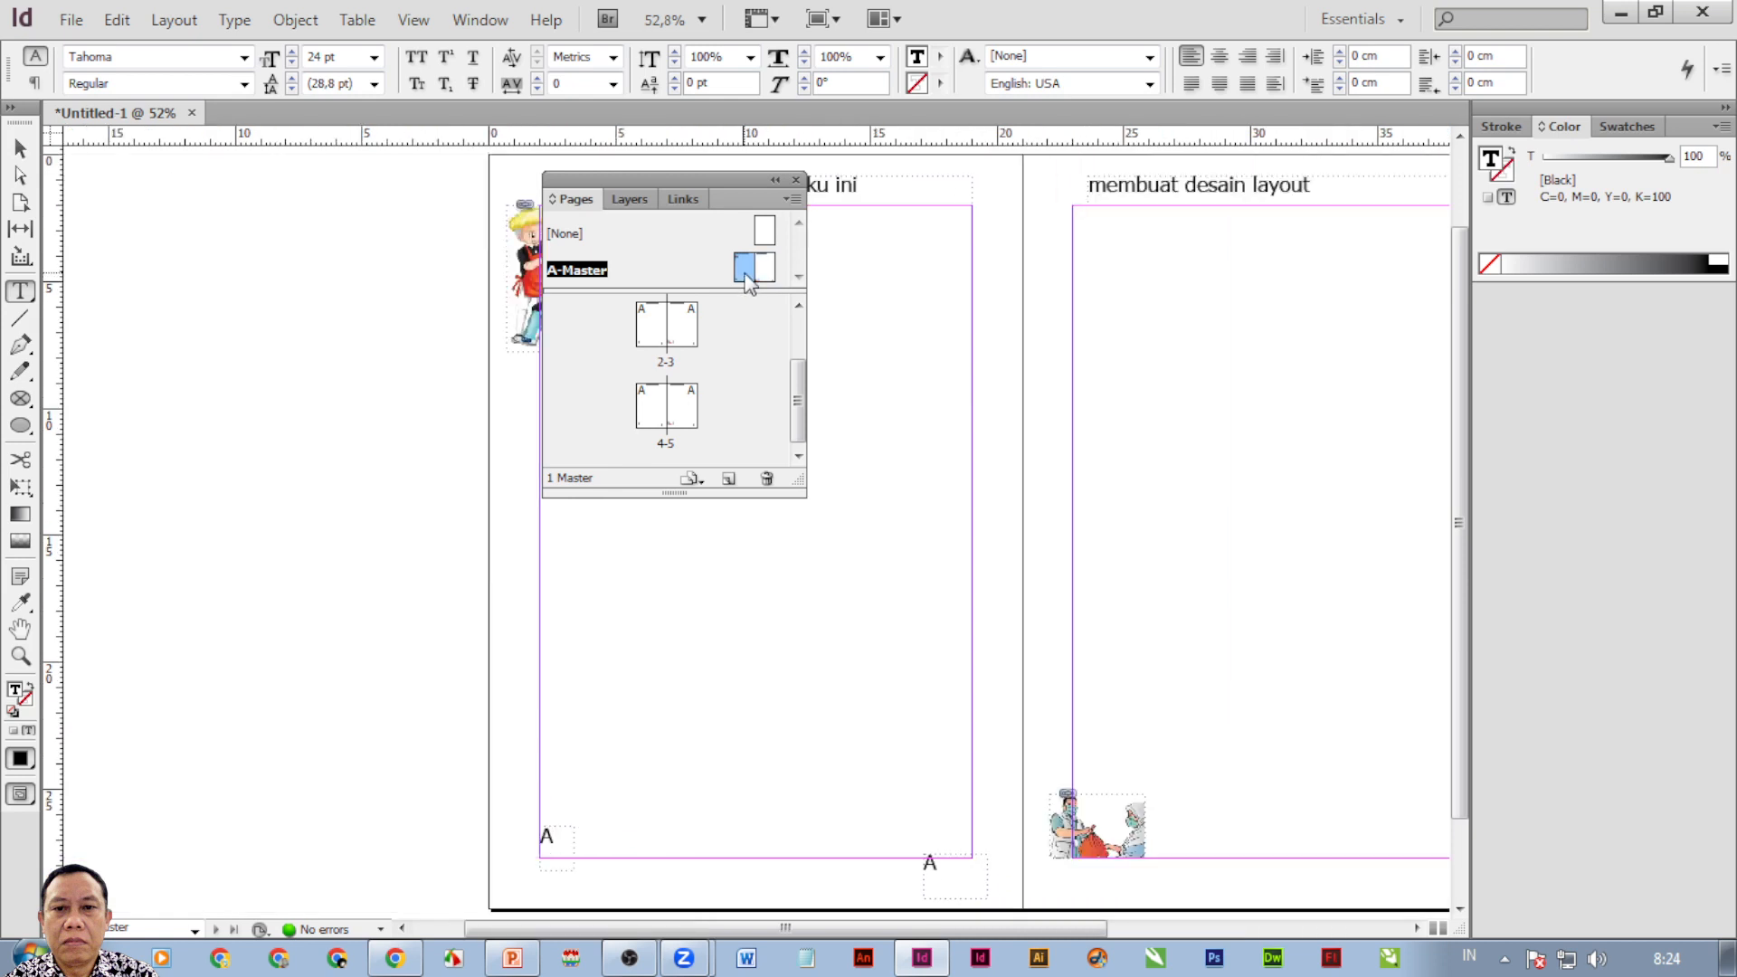
double_click(767, 272)
double_click(749, 275)
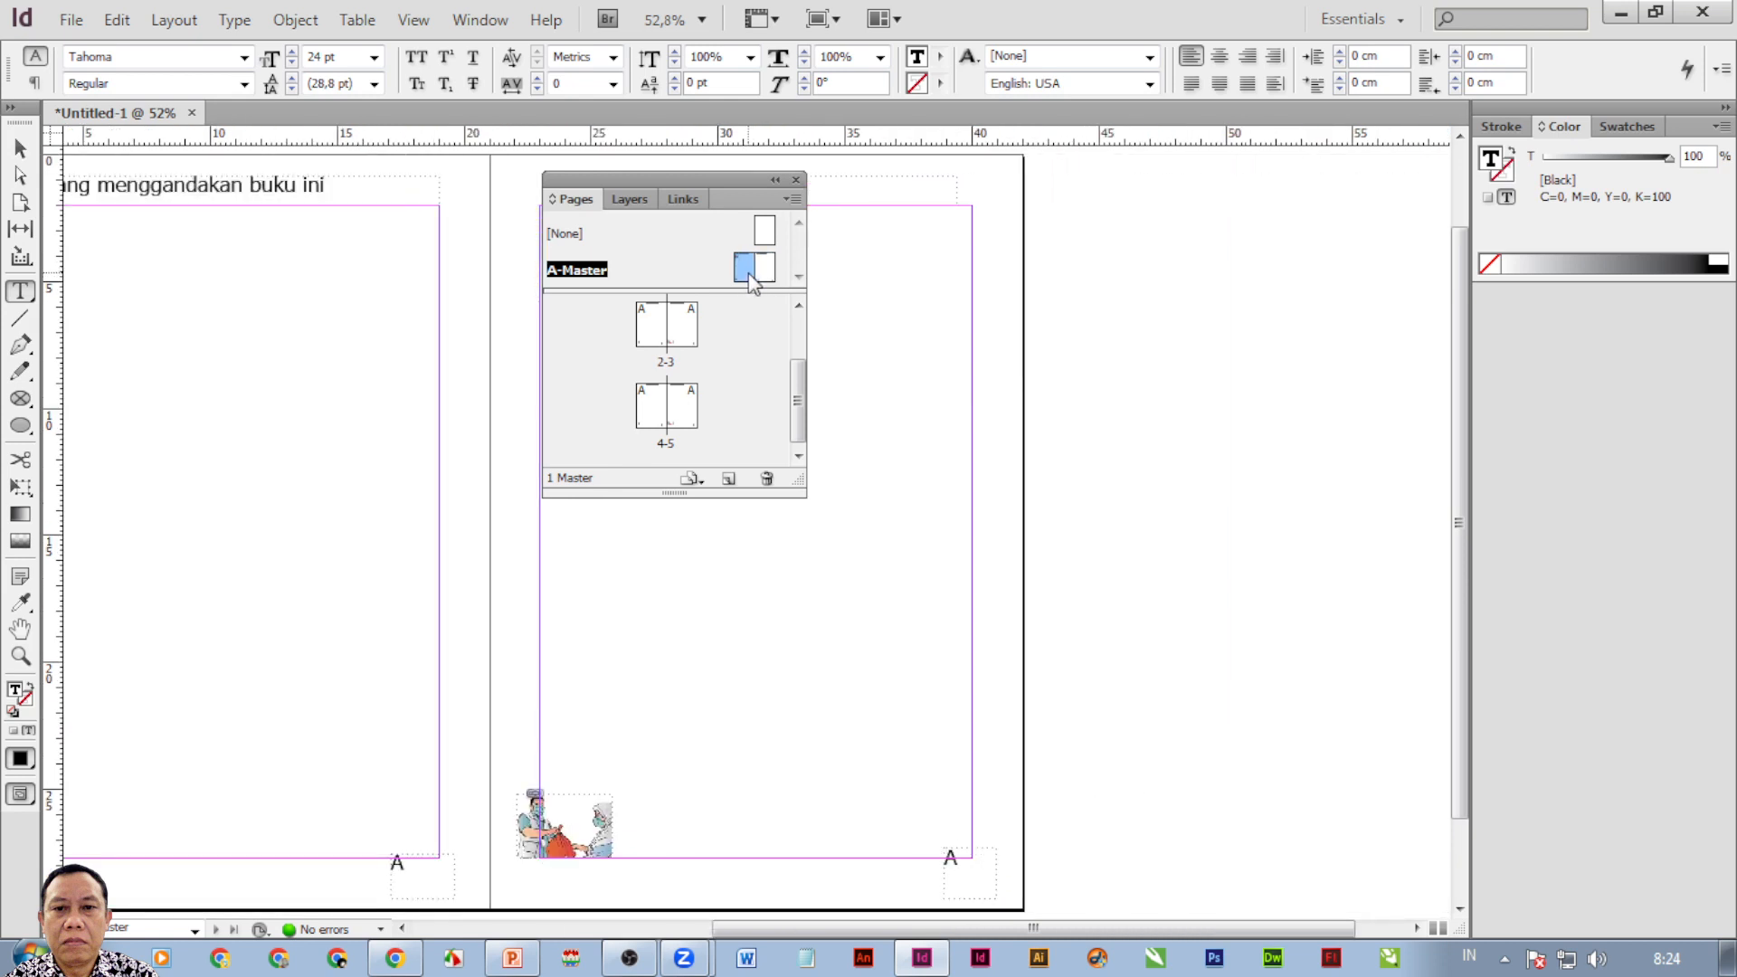
drag(801, 395, 797, 348)
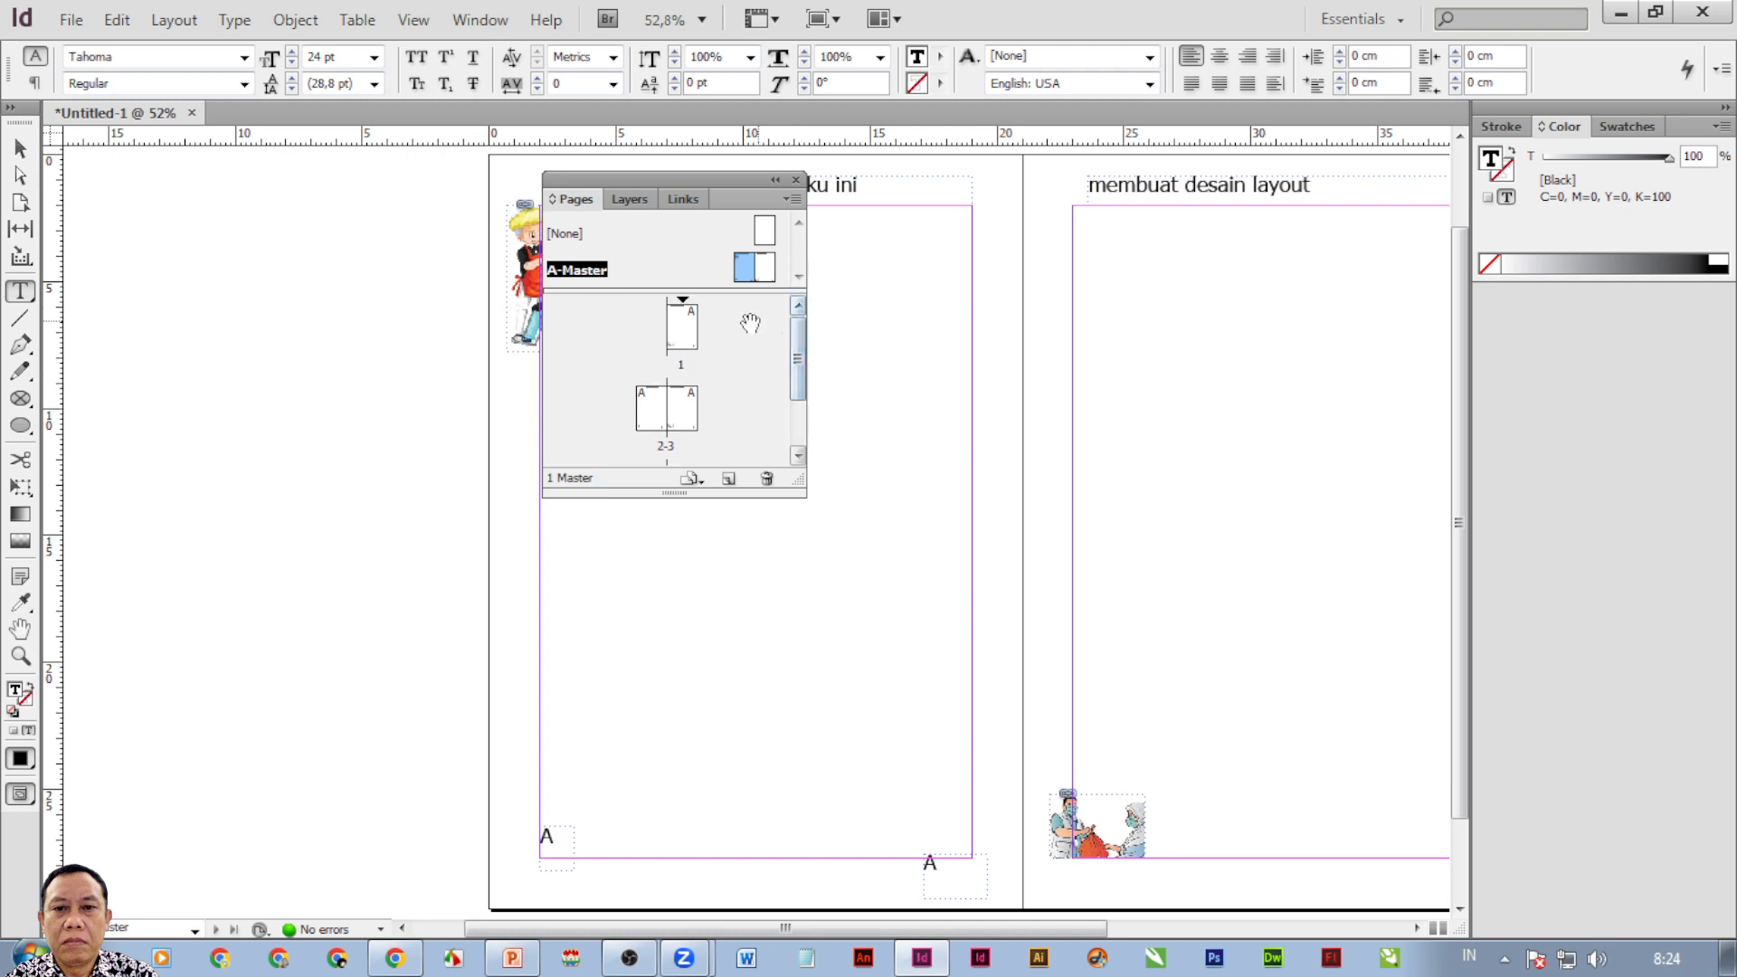
double_click(692, 339)
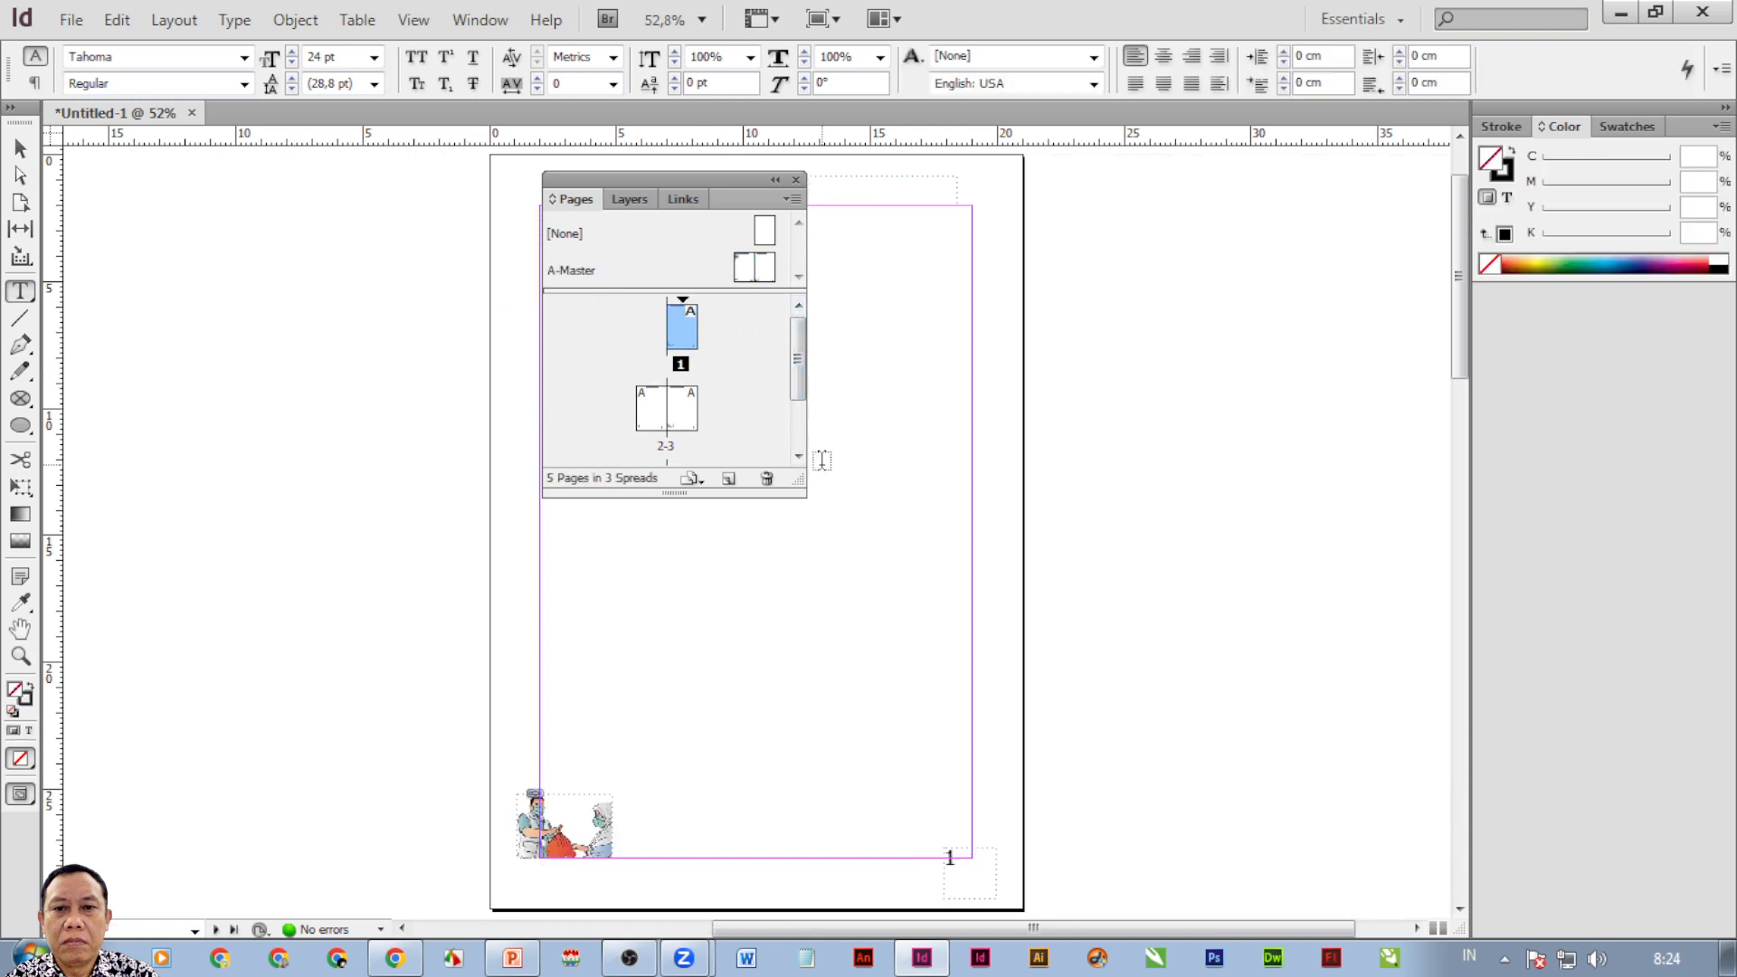
scroll(959, 561, down, 2)
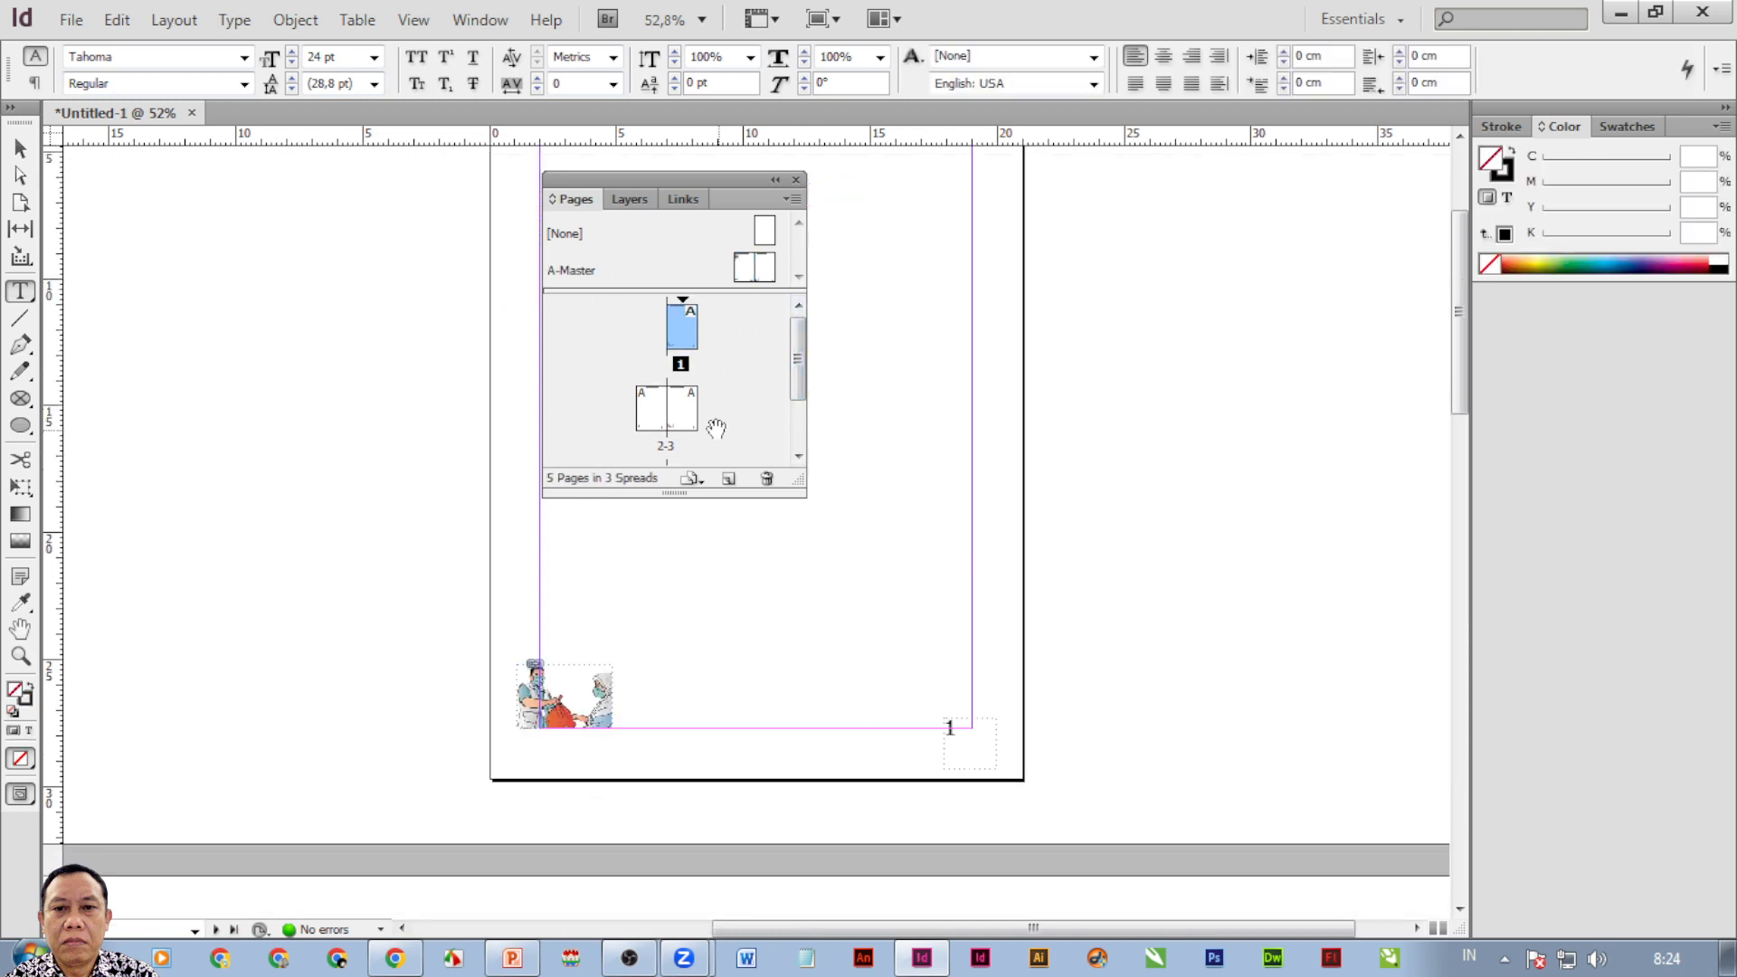
double_click(650, 412)
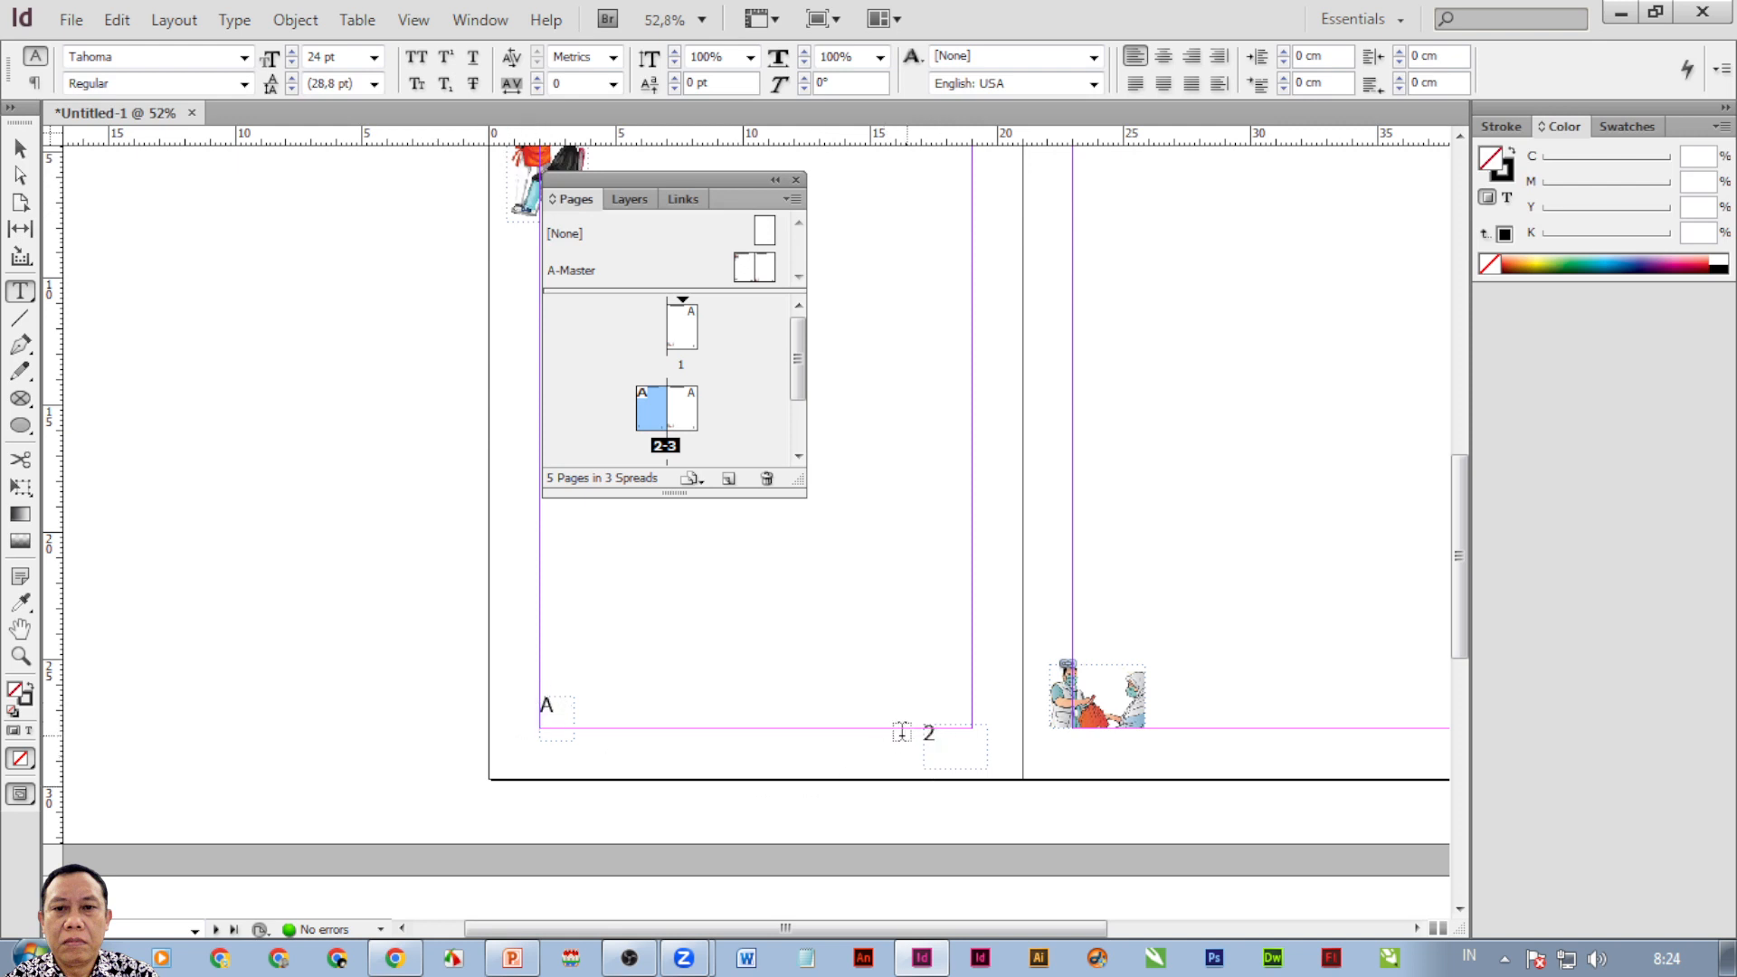
drag(947, 671, 740, 613)
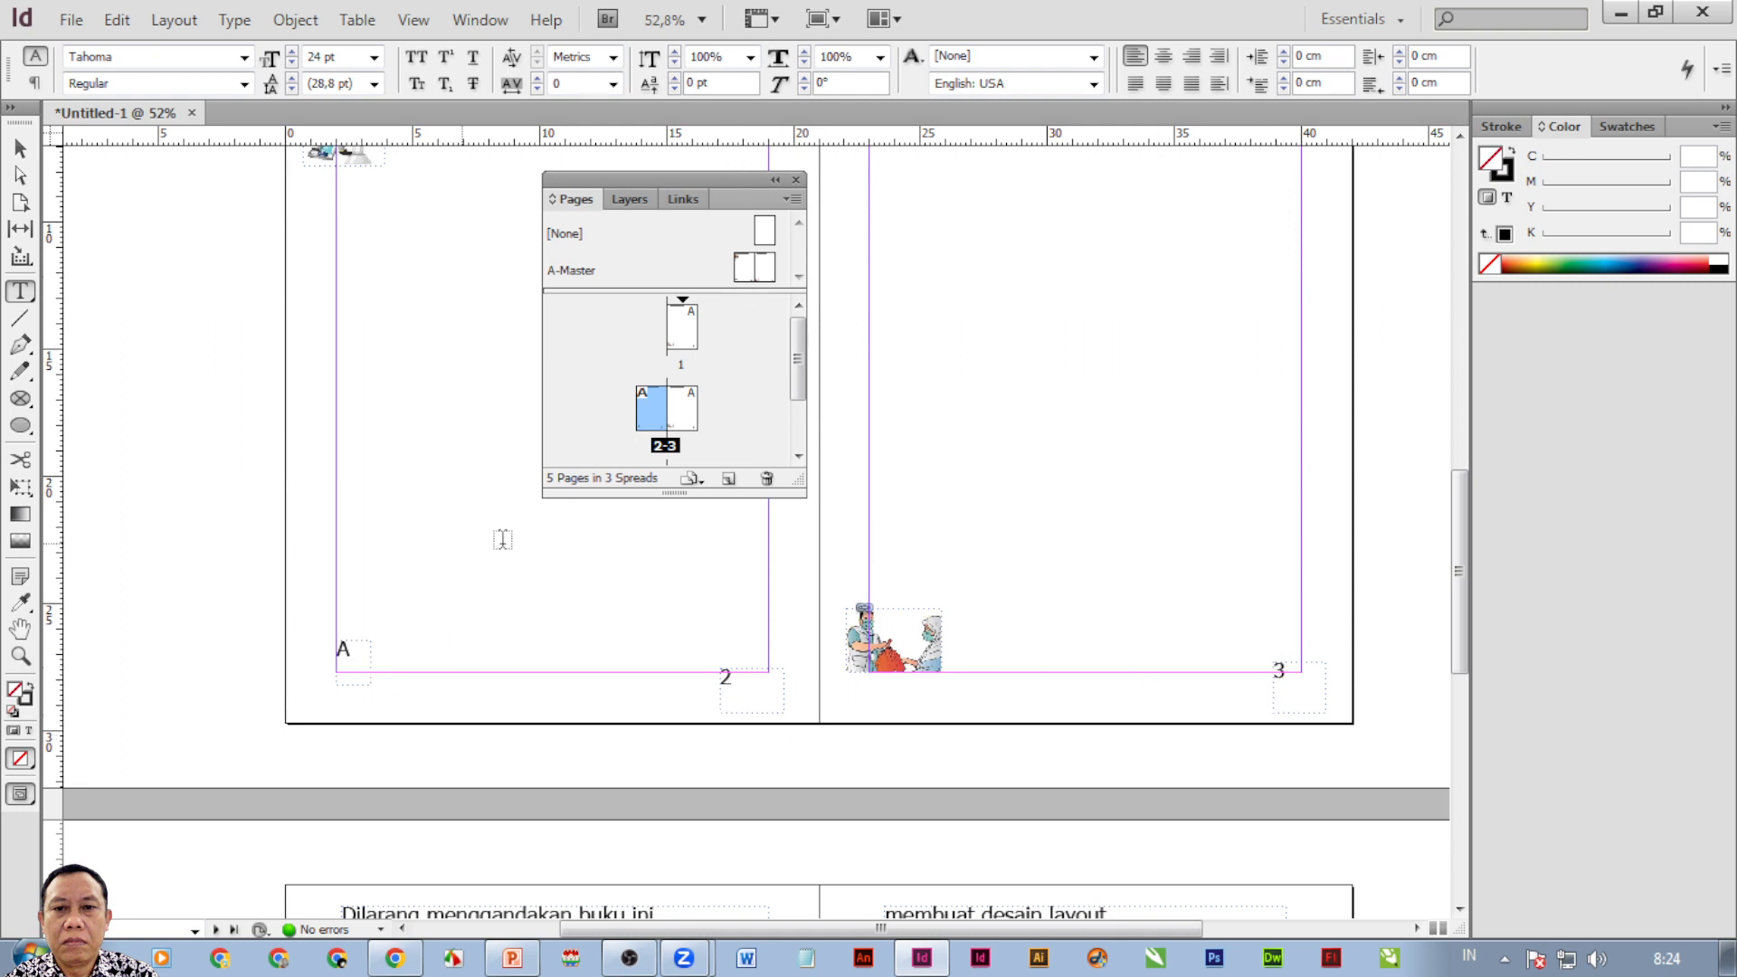
double_click(742, 268)
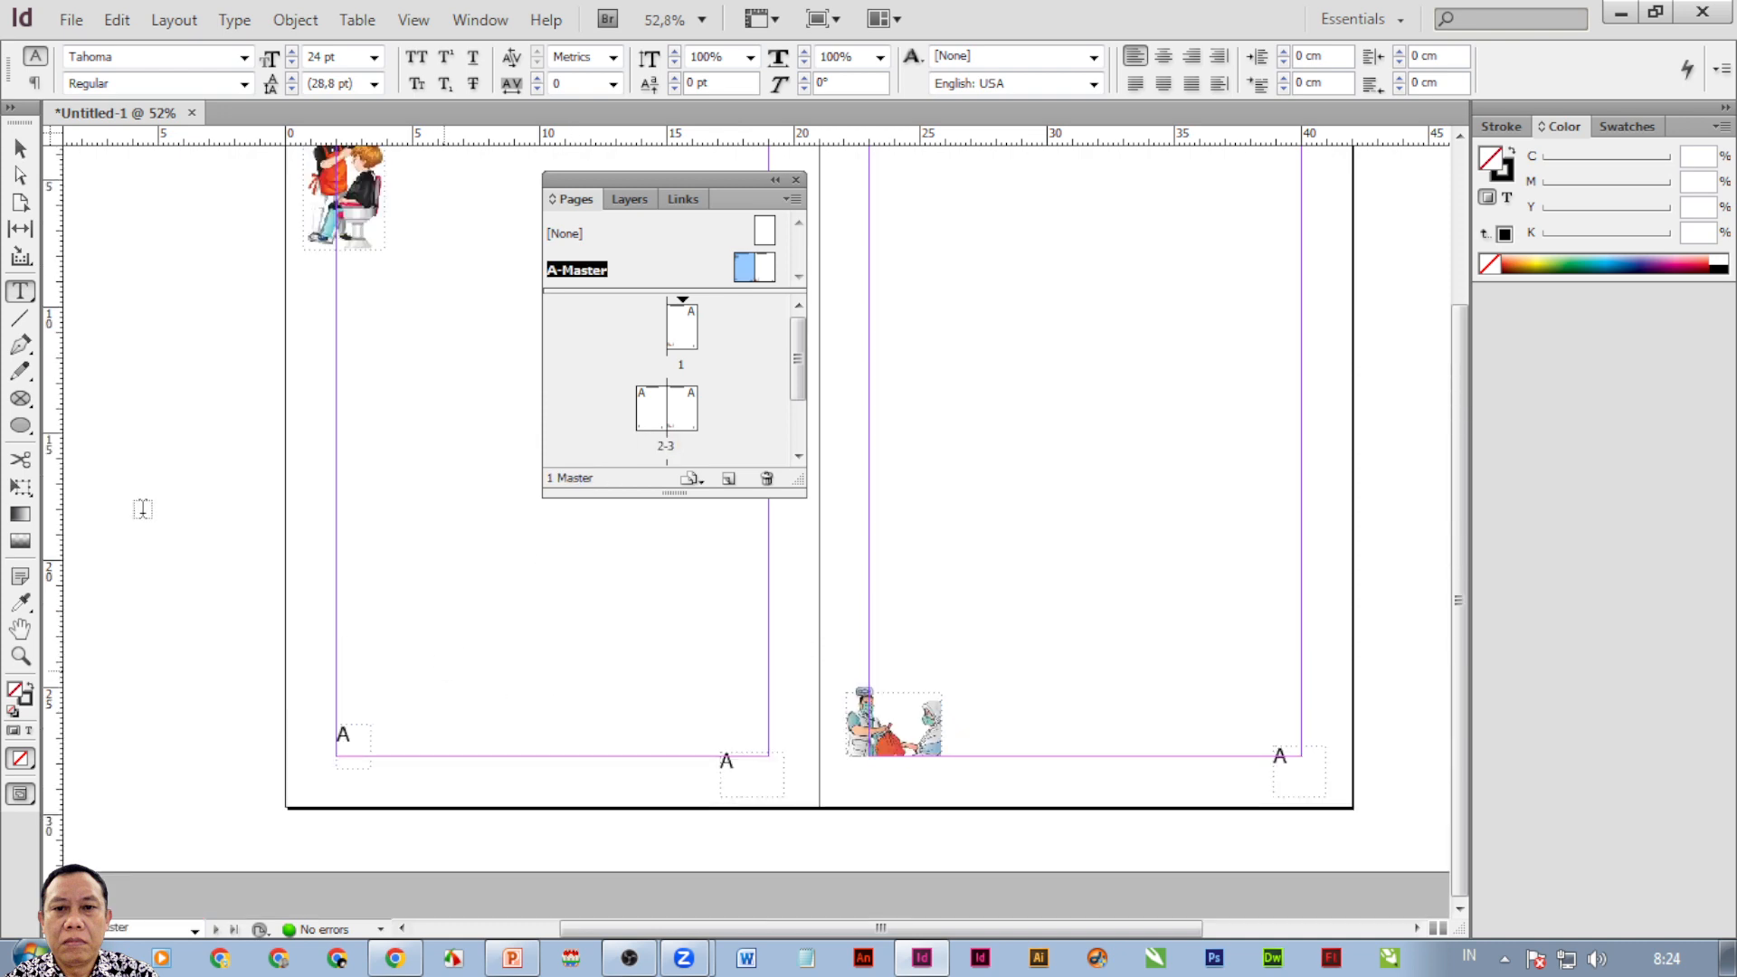
Draw a text frame below the right page's picture and type 'A' in it.
click(729, 760)
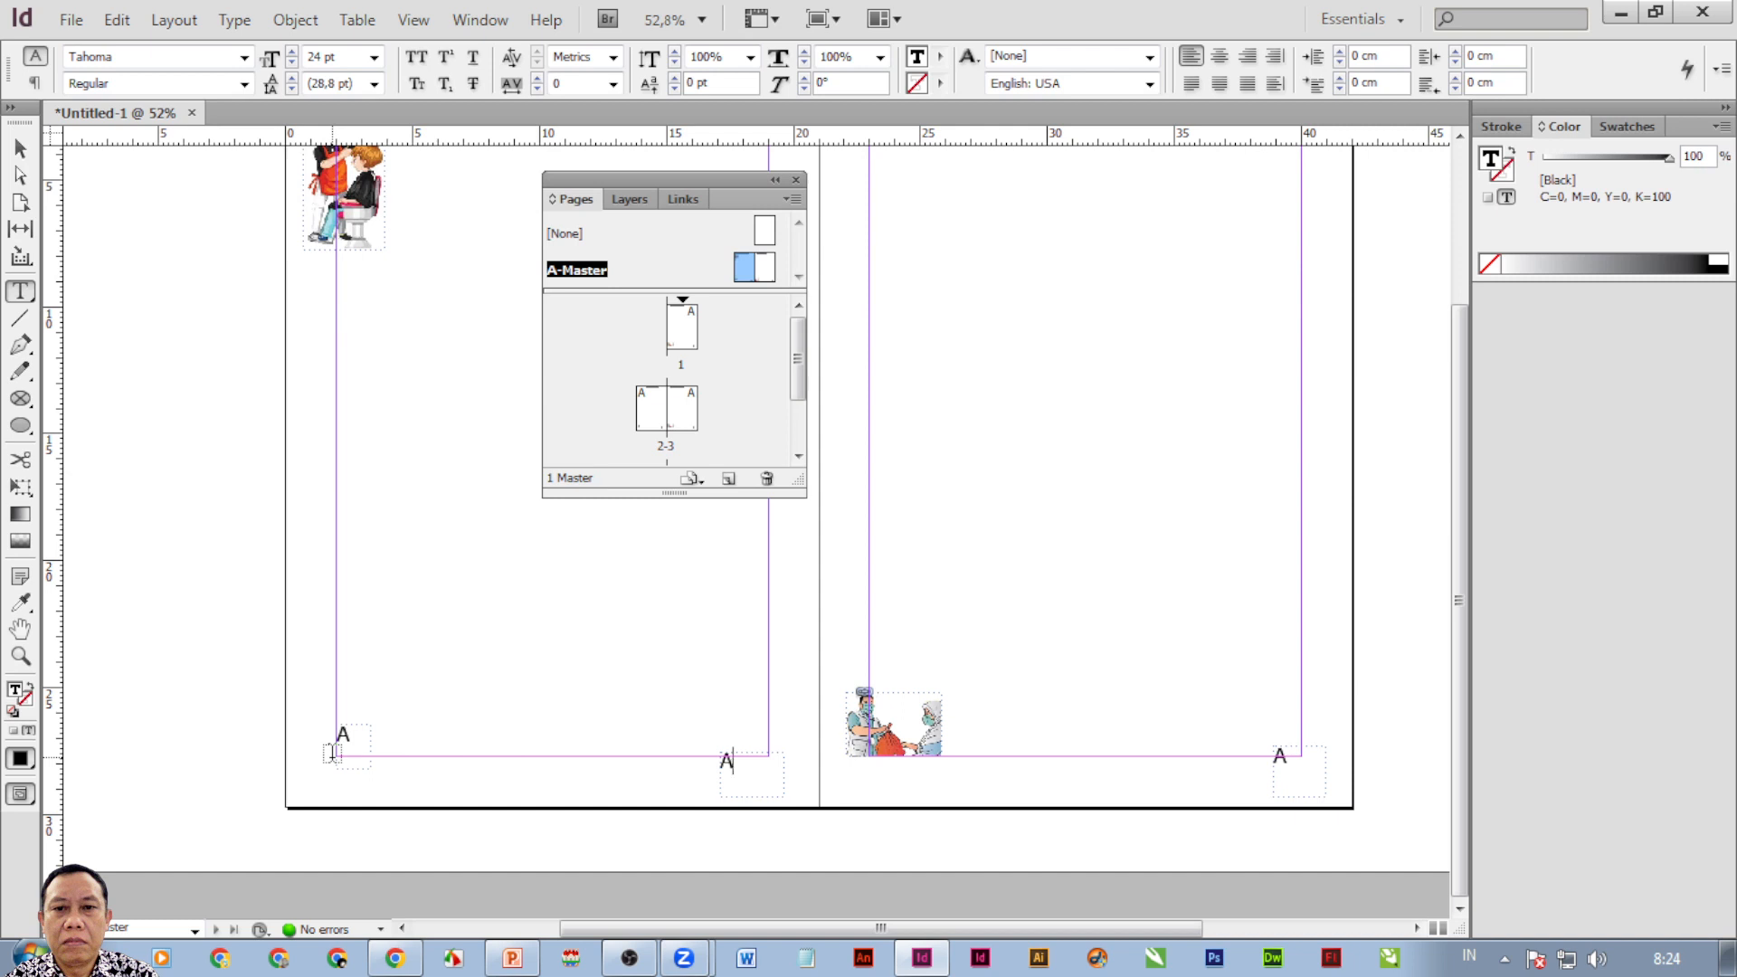
click(20, 147)
click(751, 771)
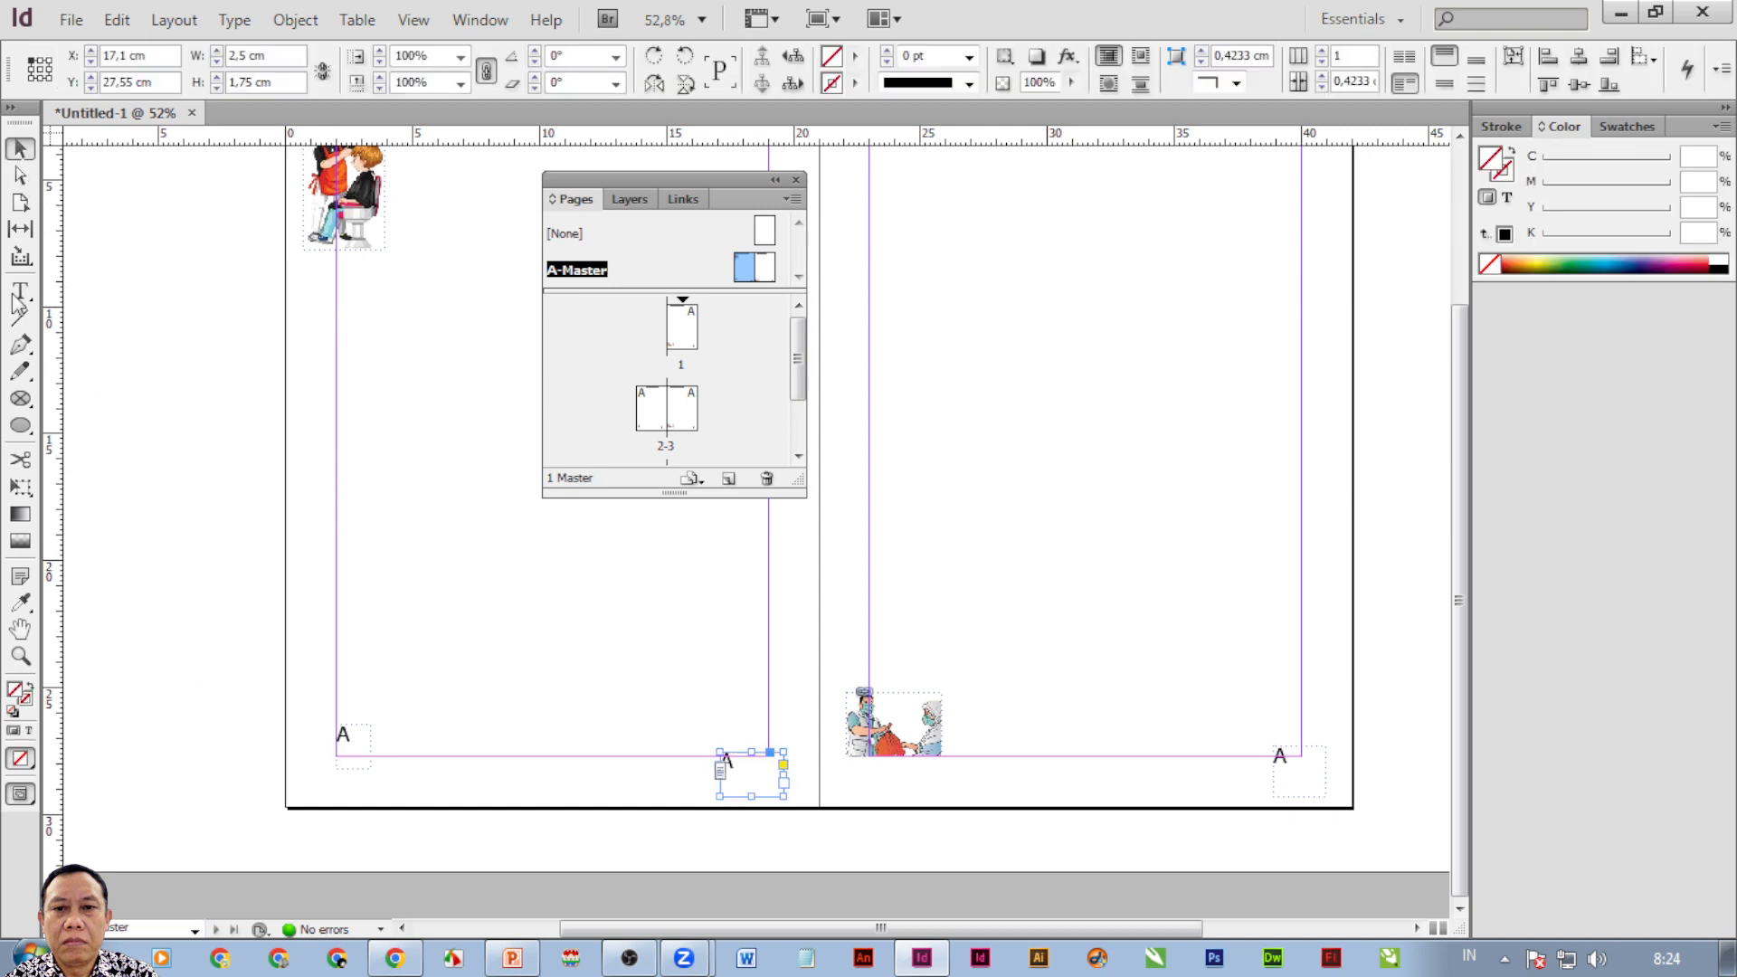
key(t)
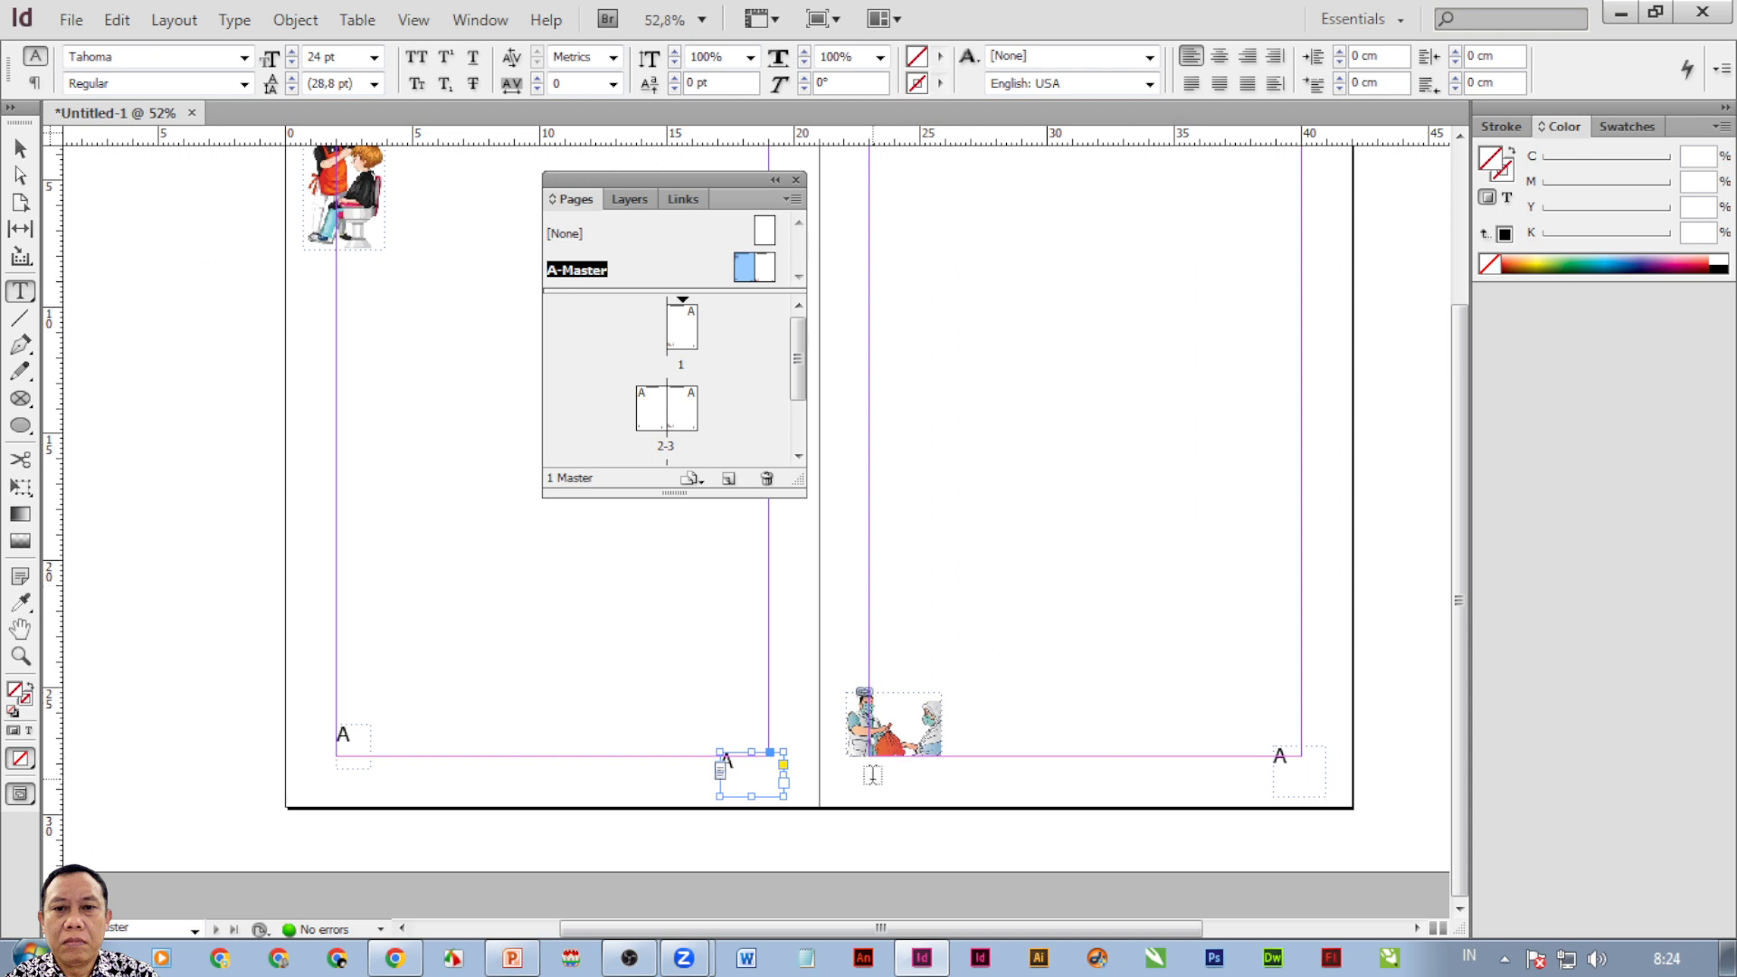
drag(859, 770, 925, 800)
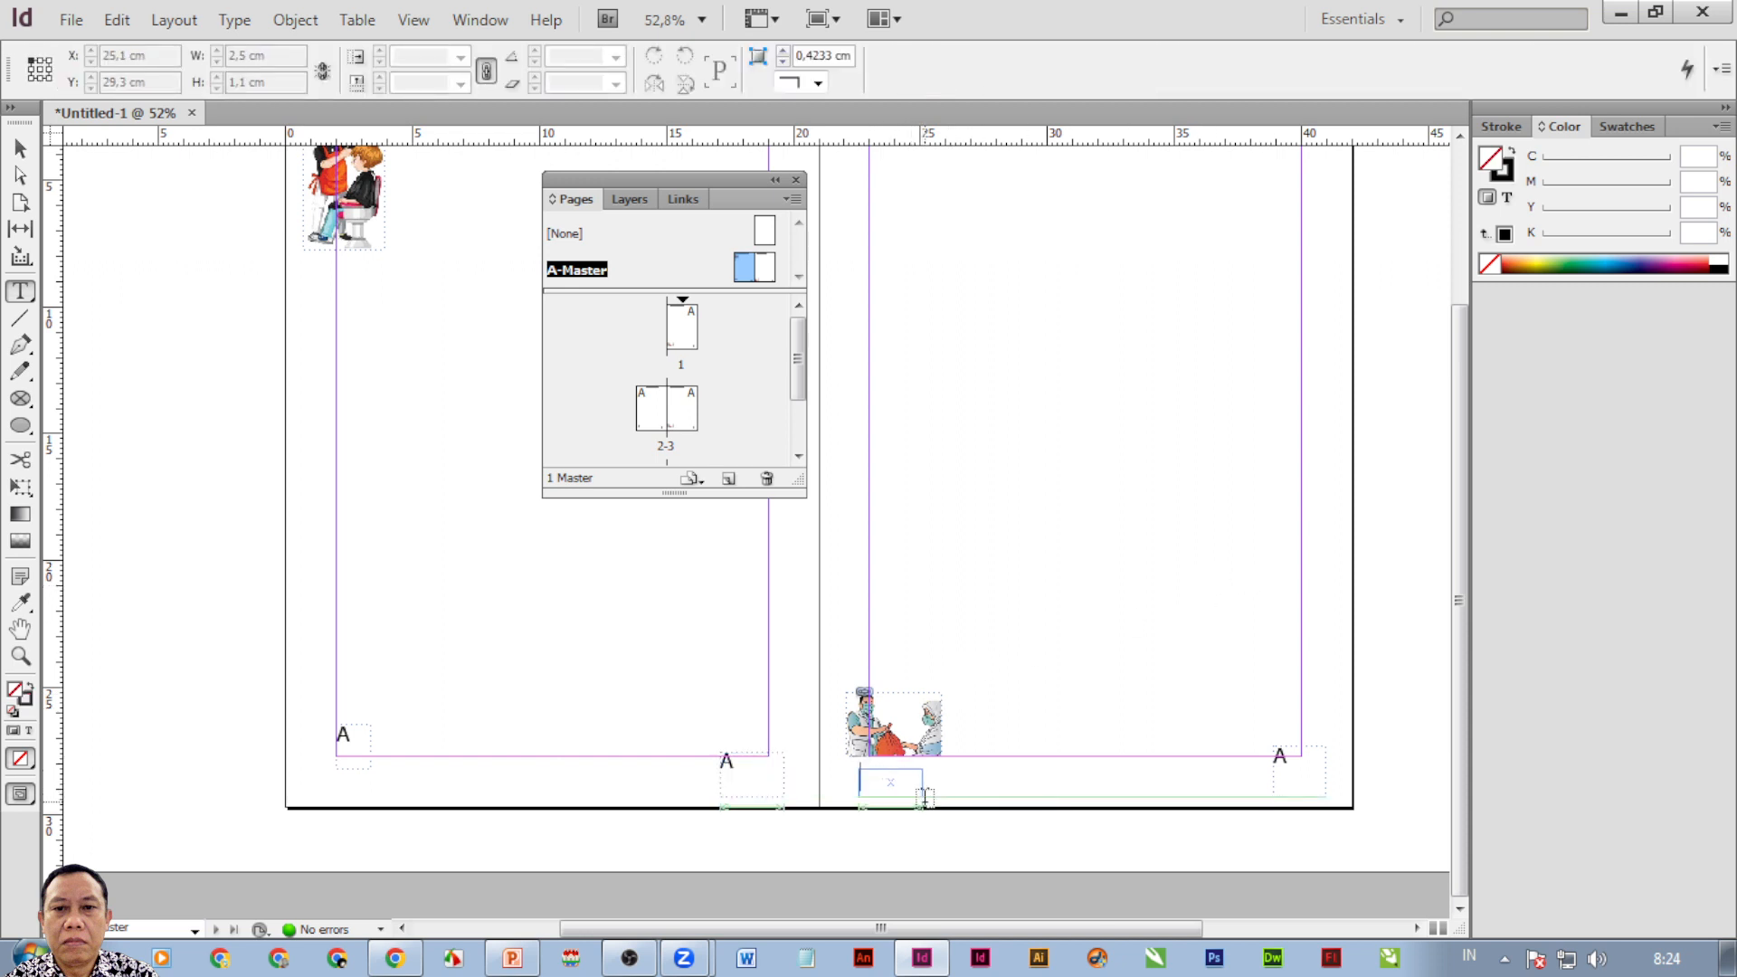
text(a)
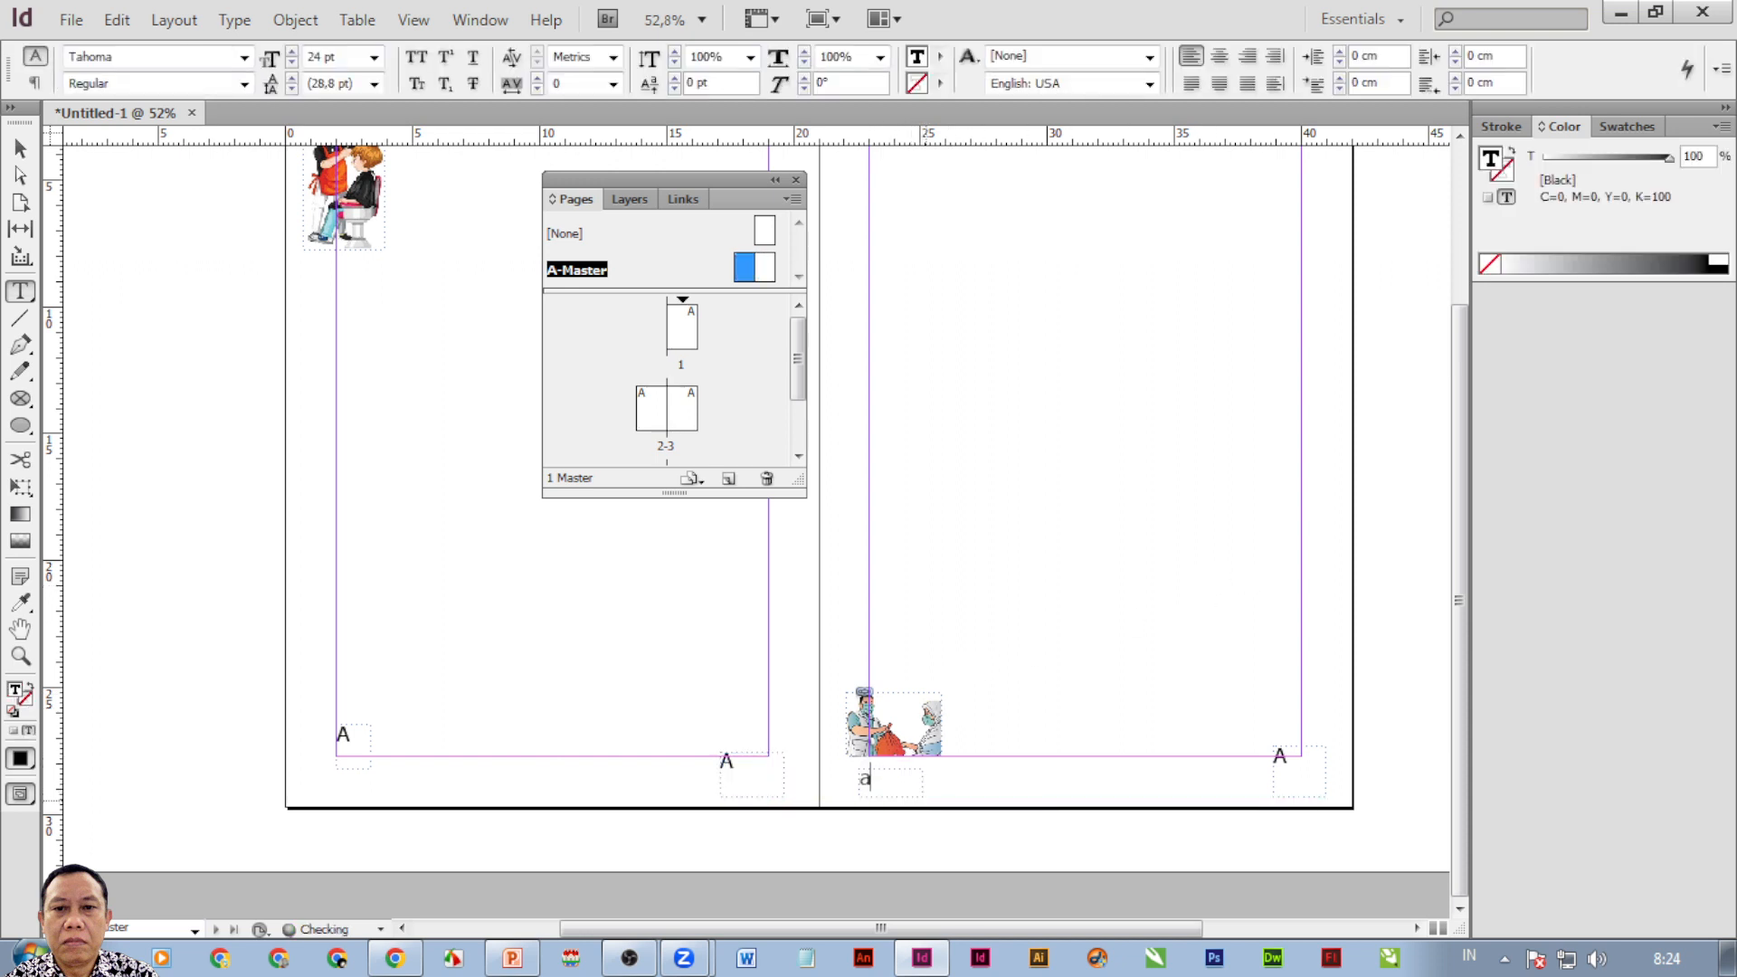
key(BackSpace)
text(A)
Nudge the A frame slightly and view page 1 showing footer number 1.
click(20, 148)
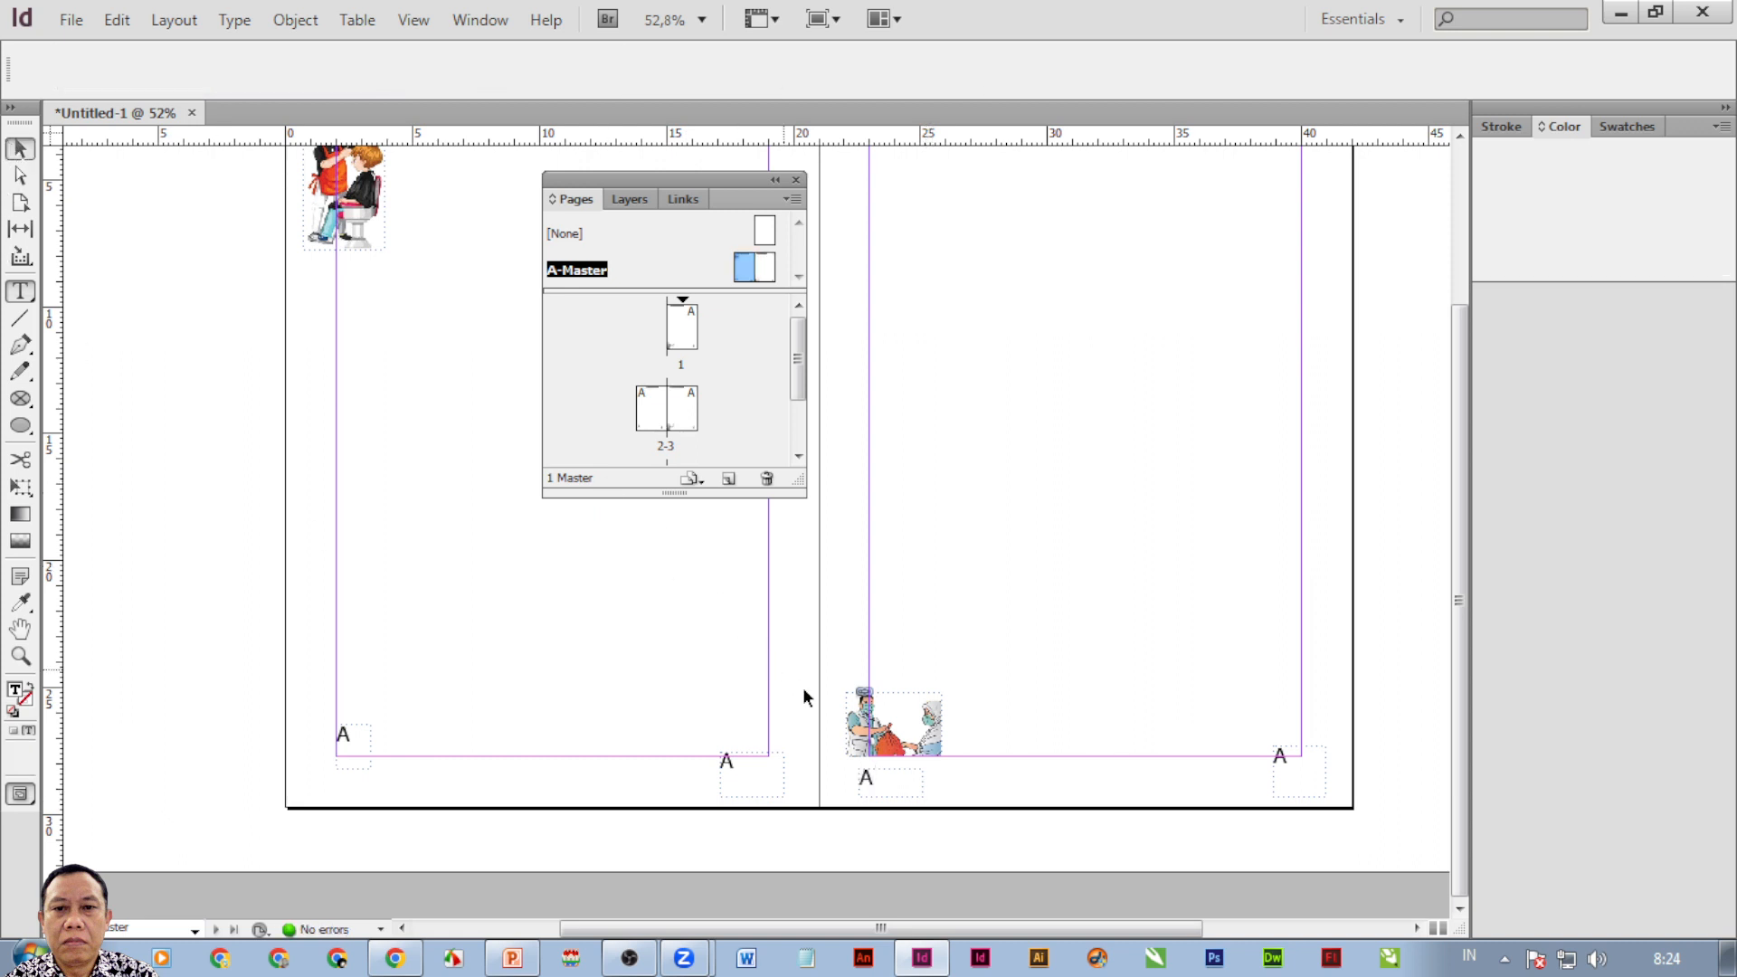
mouse_move(891, 777)
mouse_down()
mouse_move(902, 763)
mouse_move(888, 776)
mouse_up()
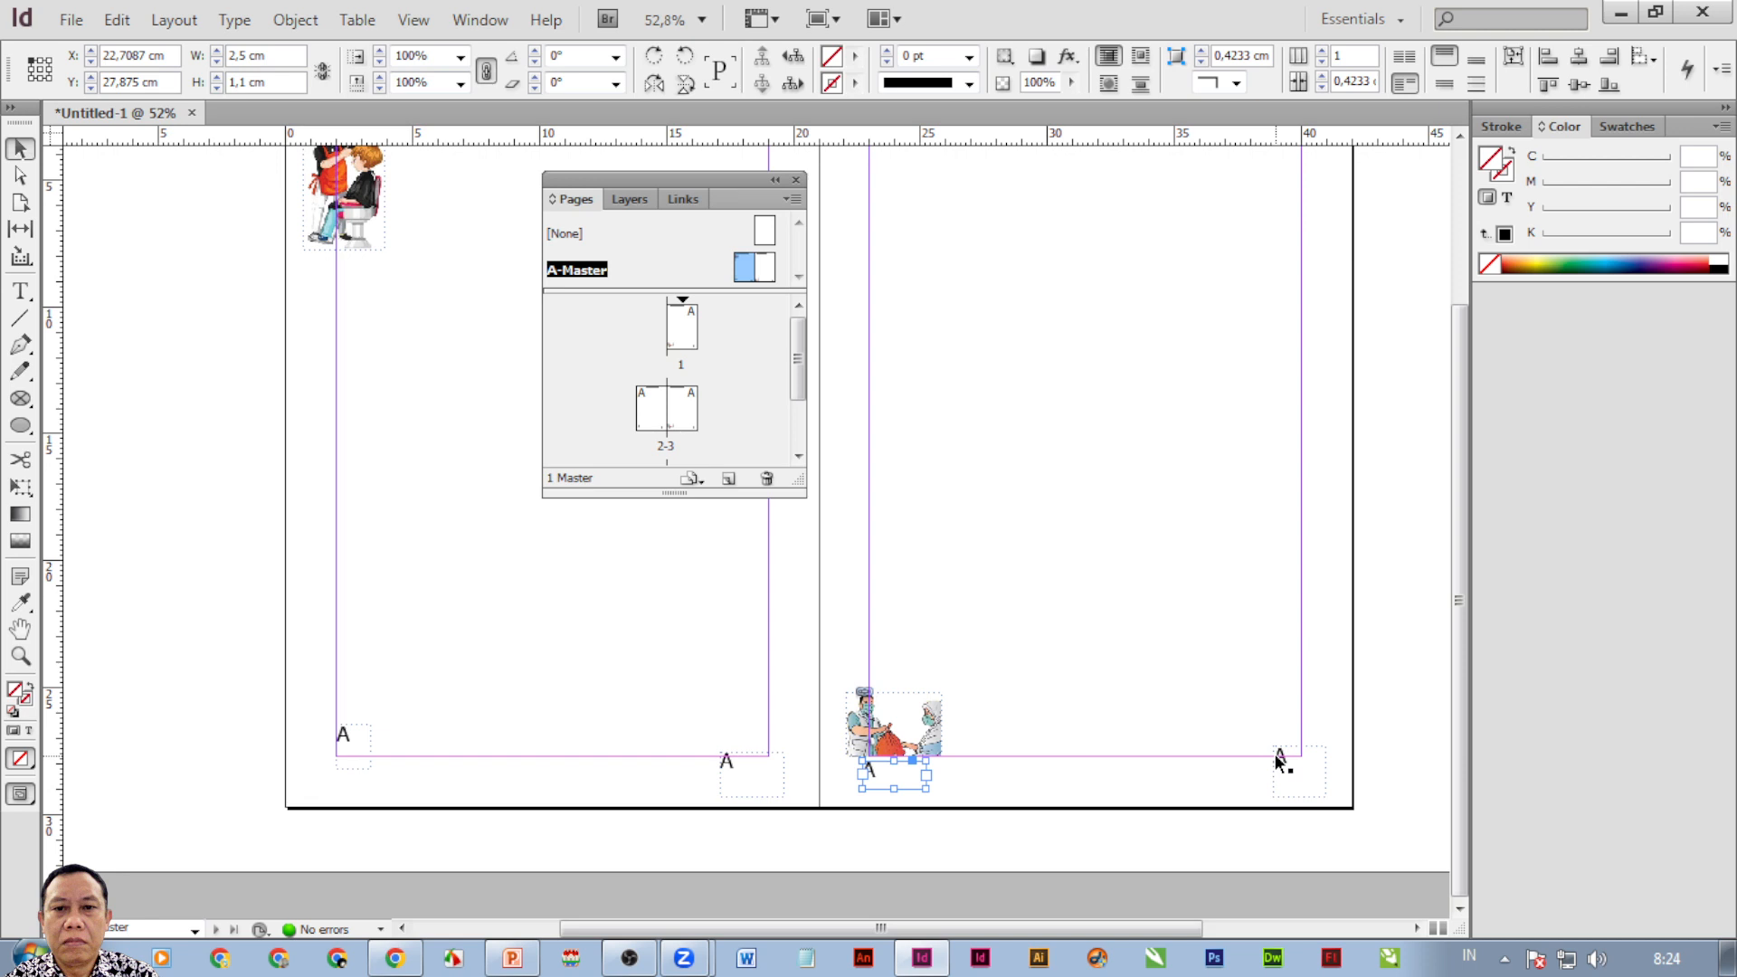
double_click(688, 330)
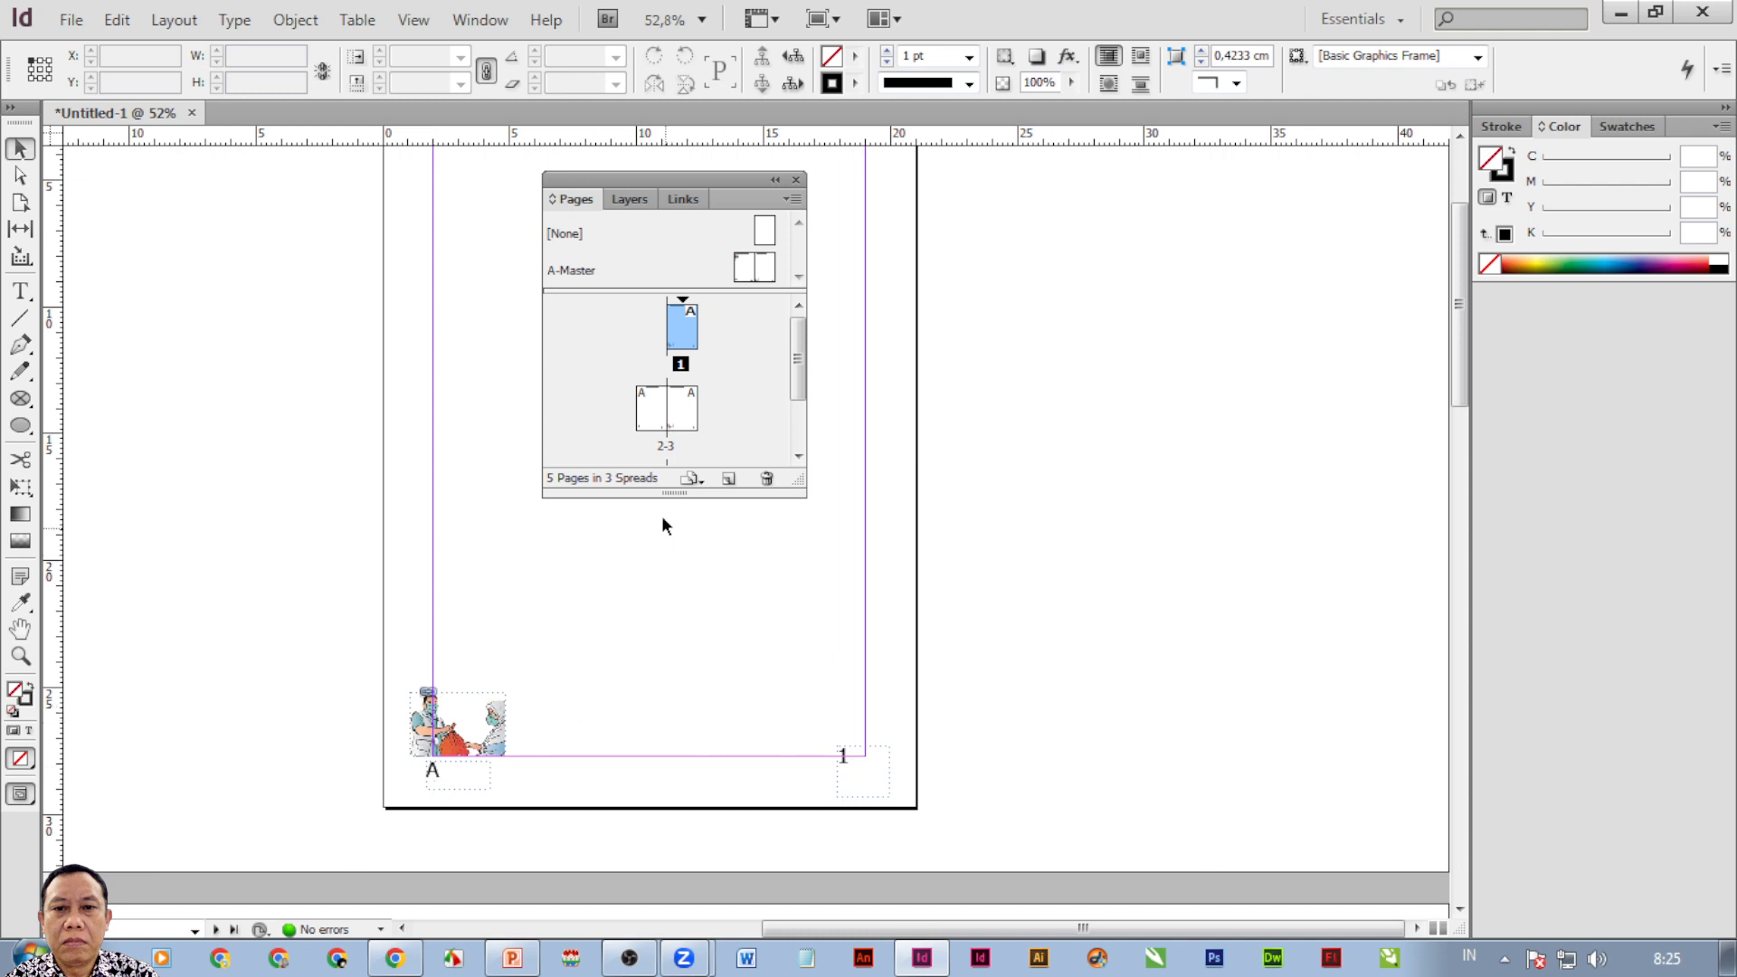
double_click(669, 432)
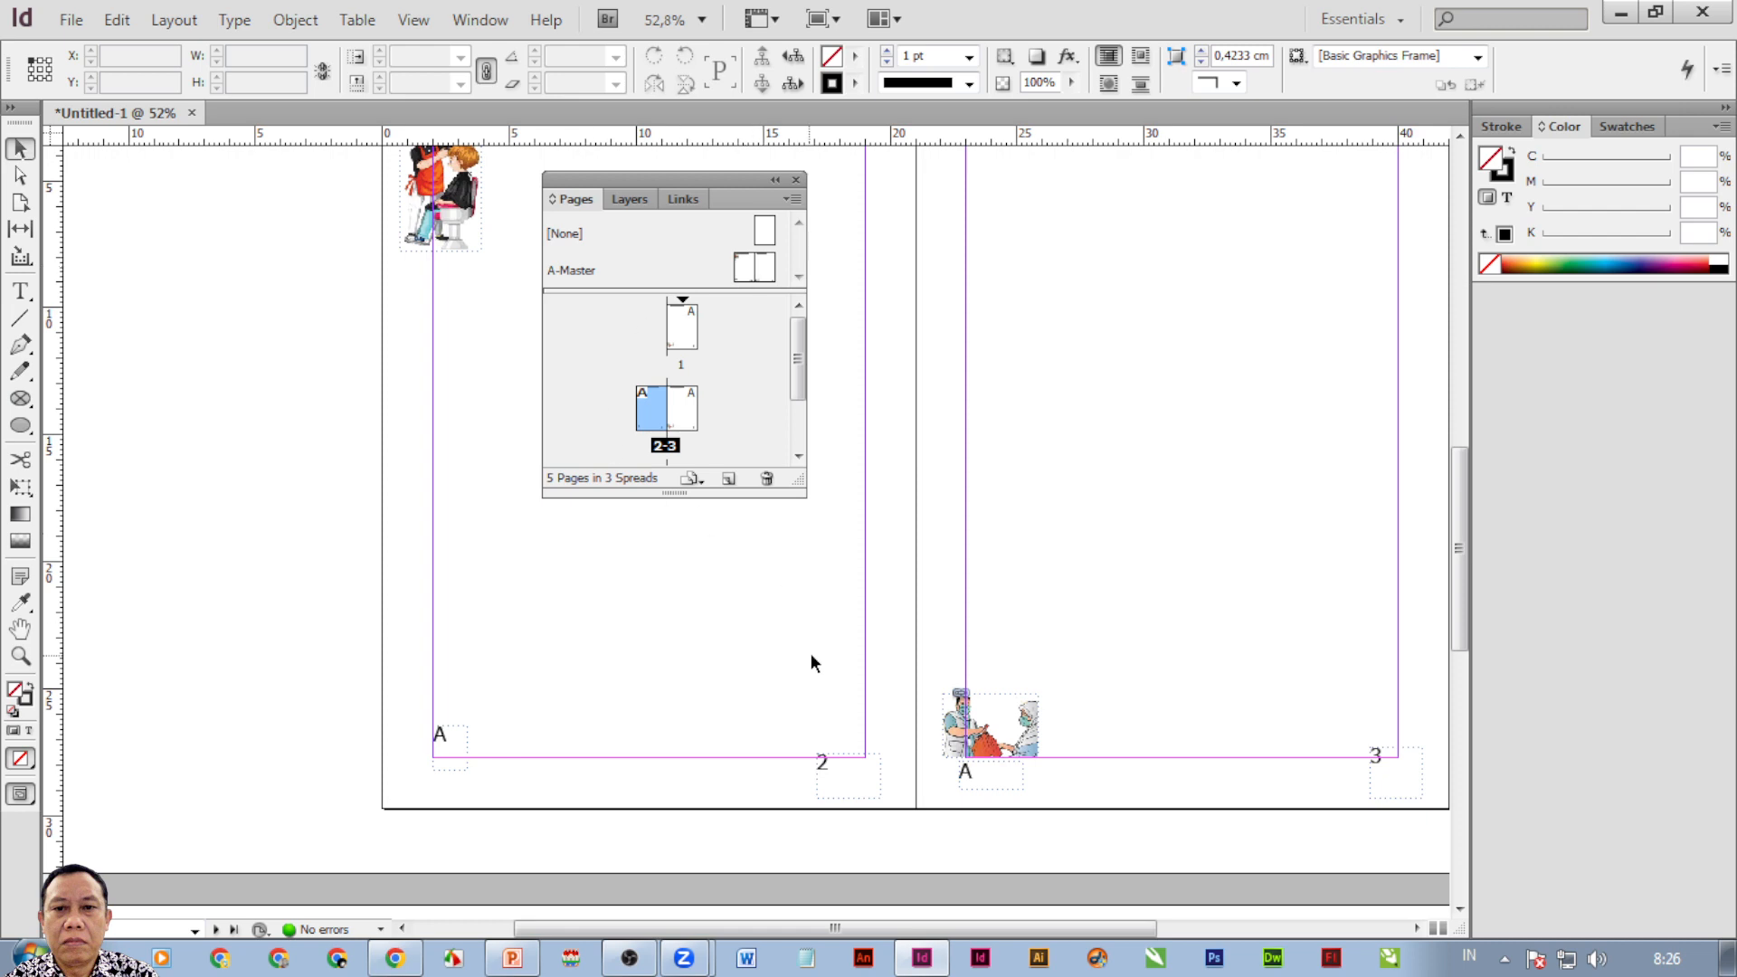
right_click(824, 769)
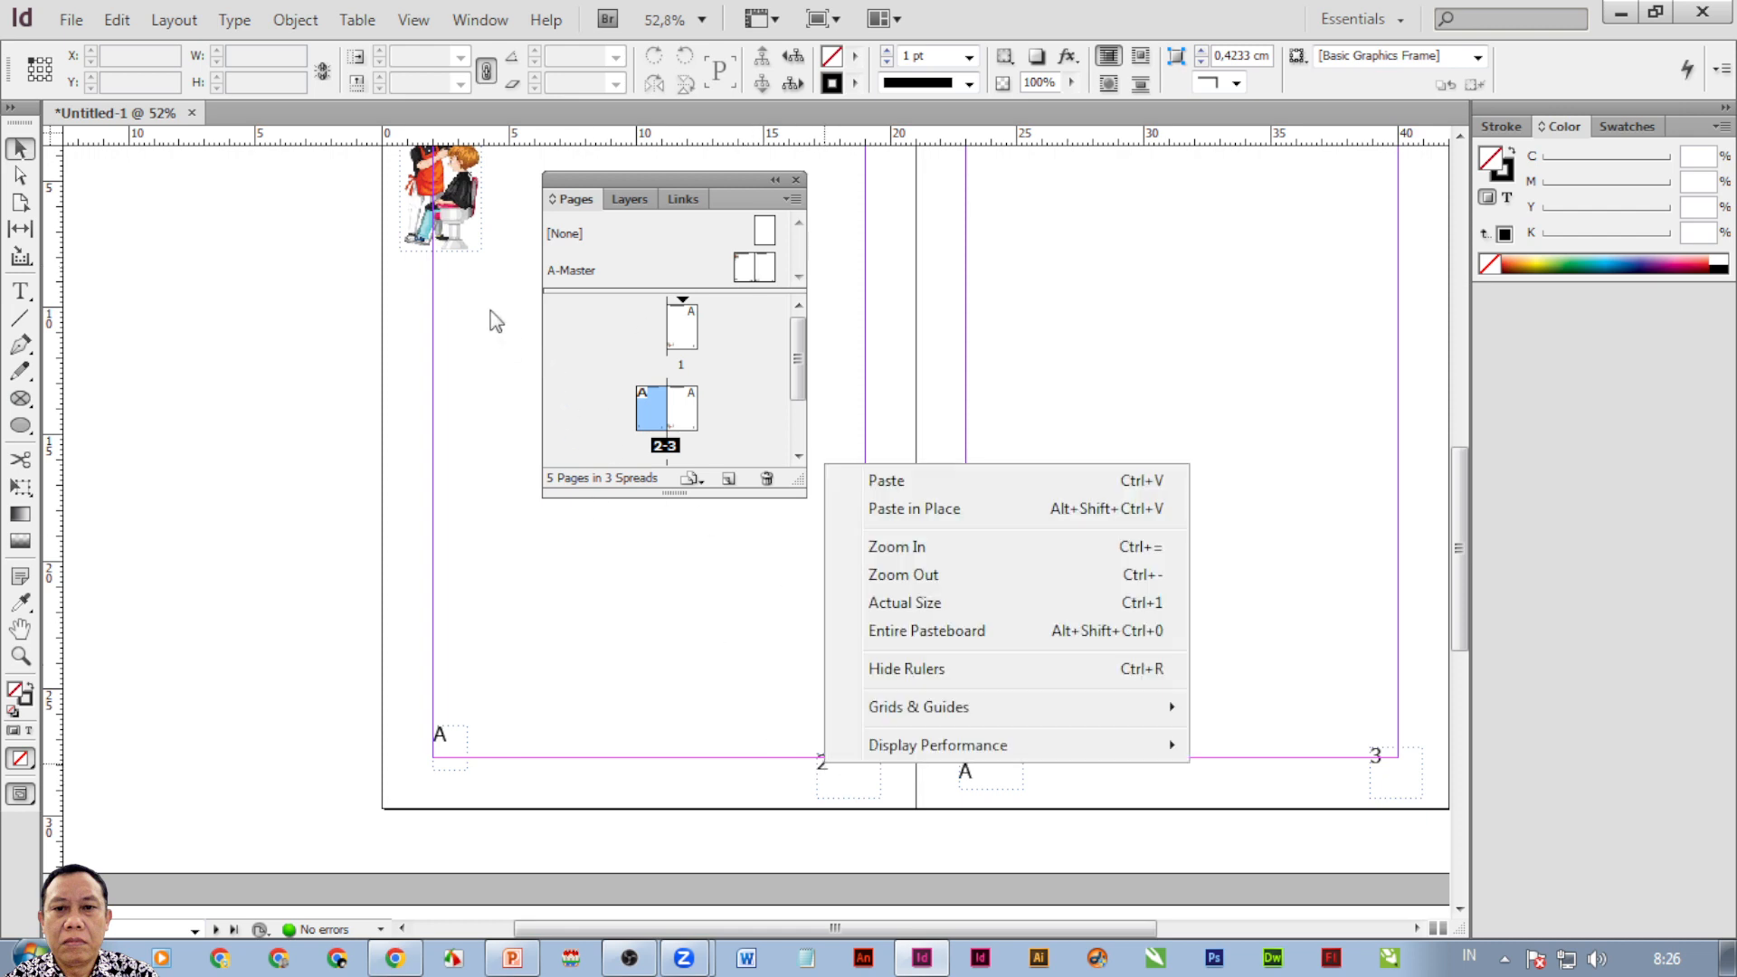
click(444, 229)
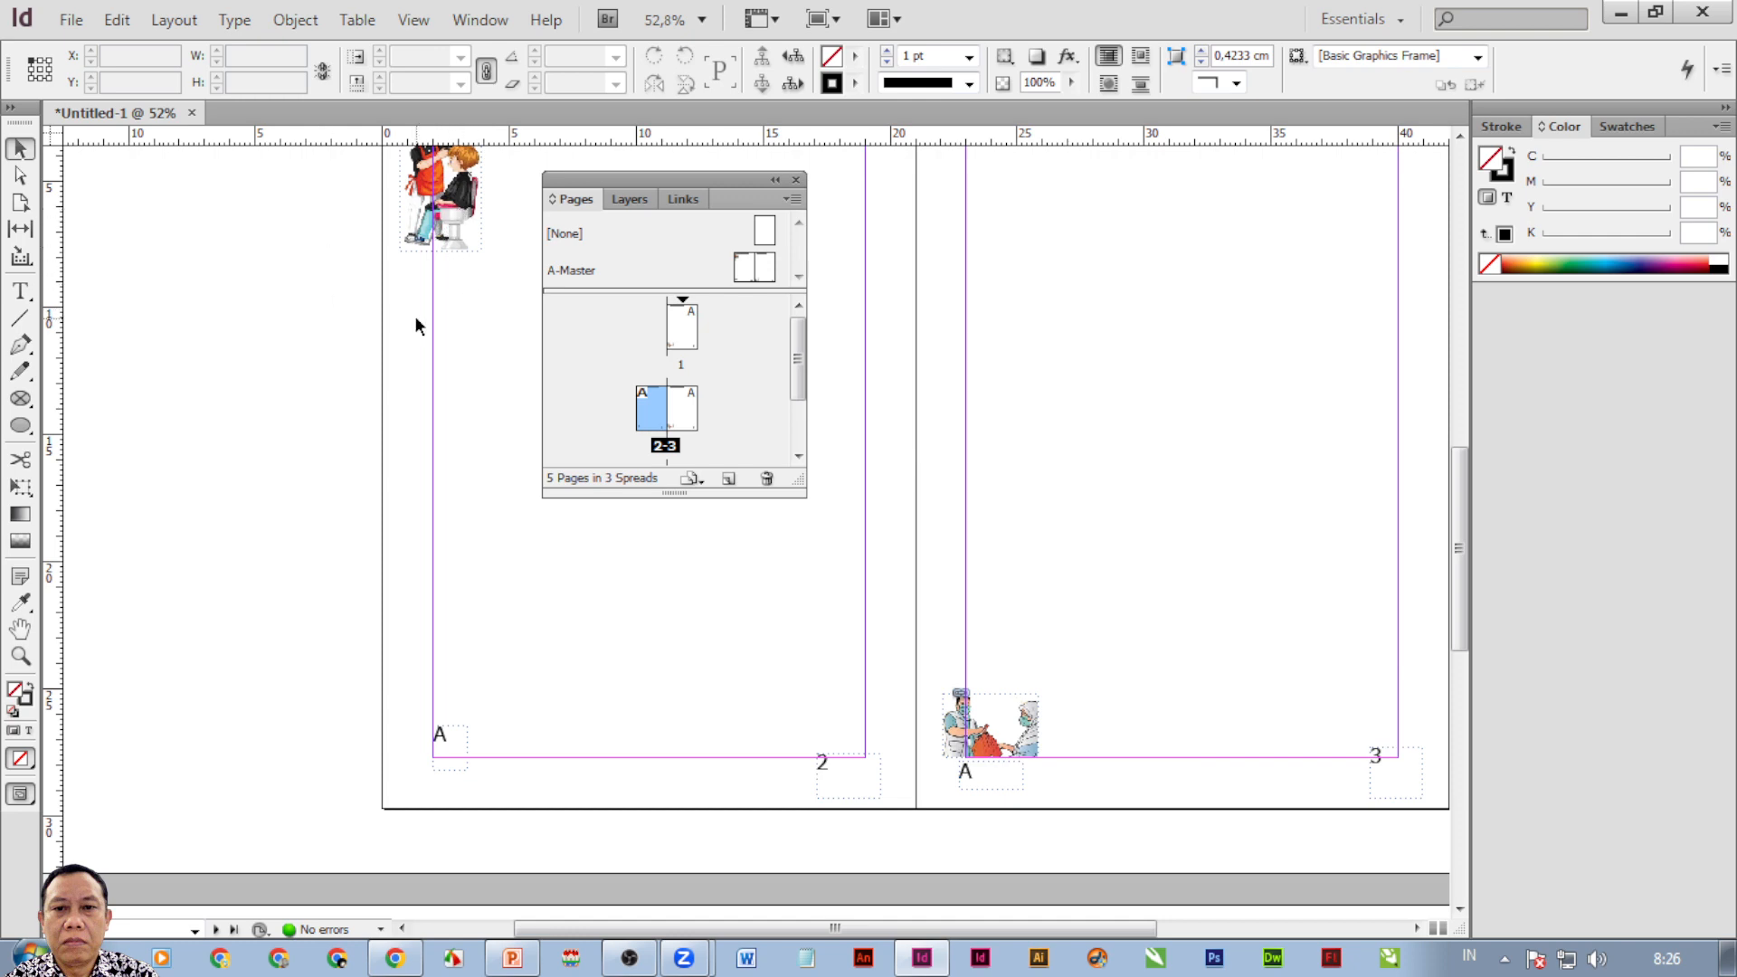
Delete the barbershop and sembako illustrations from the A-Master spread, then view page 1.
double_click(749, 274)
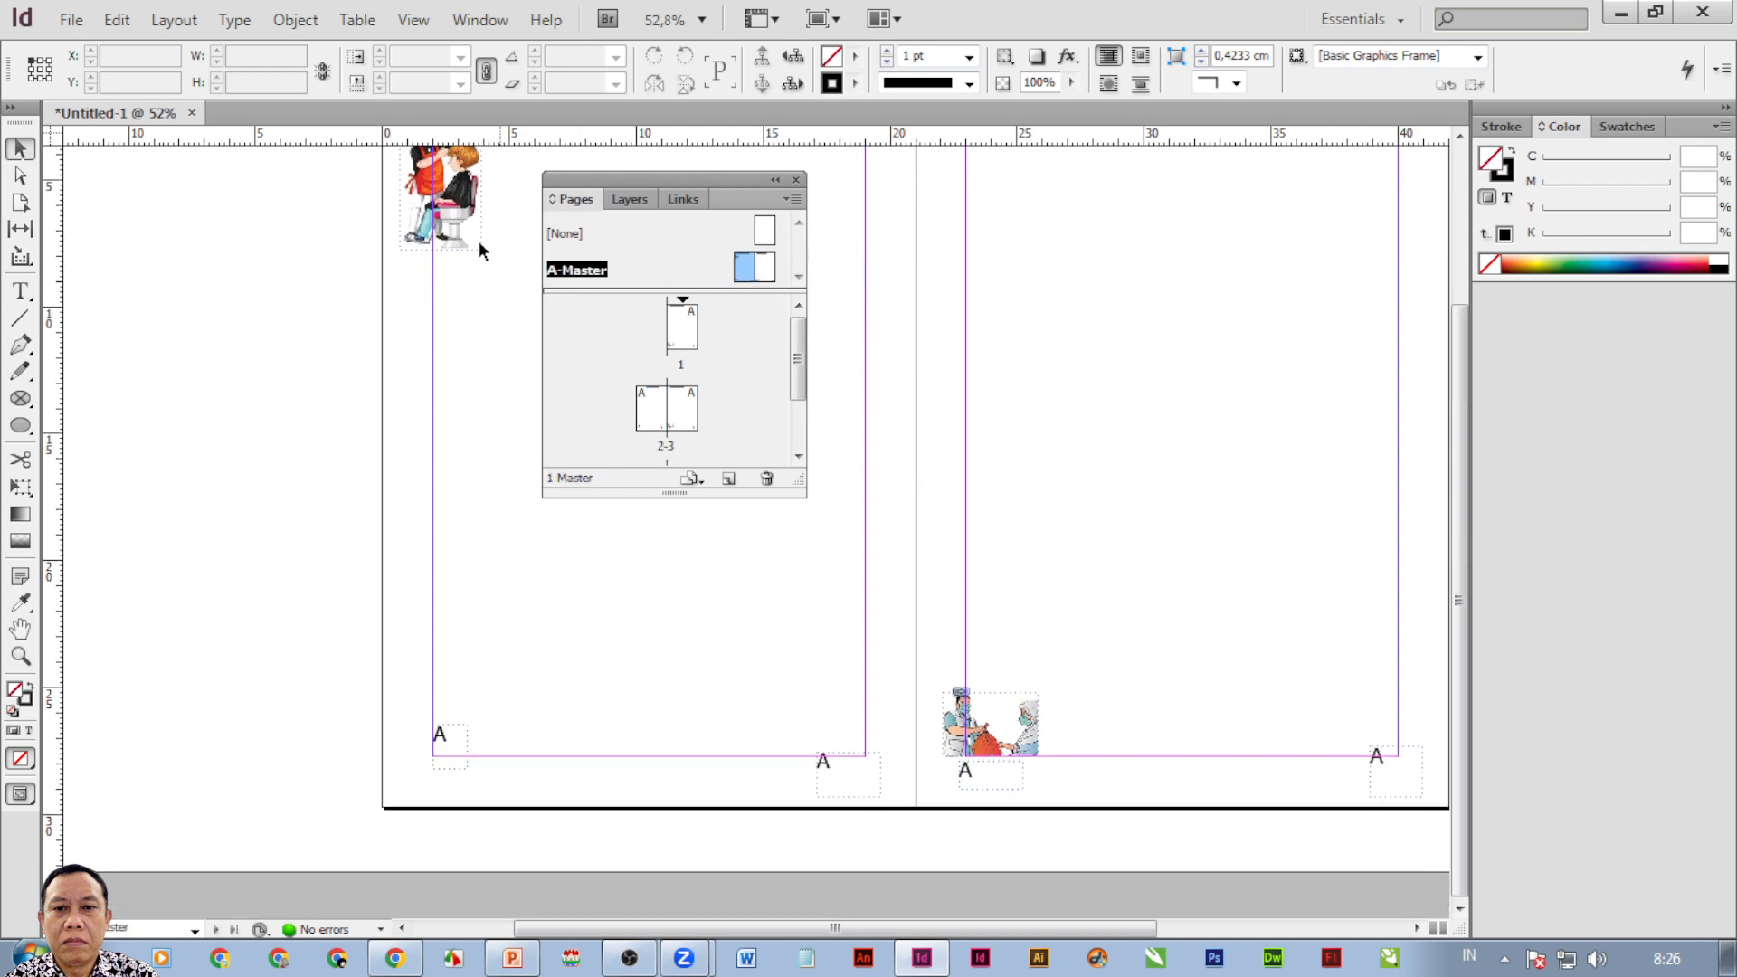
click(464, 214)
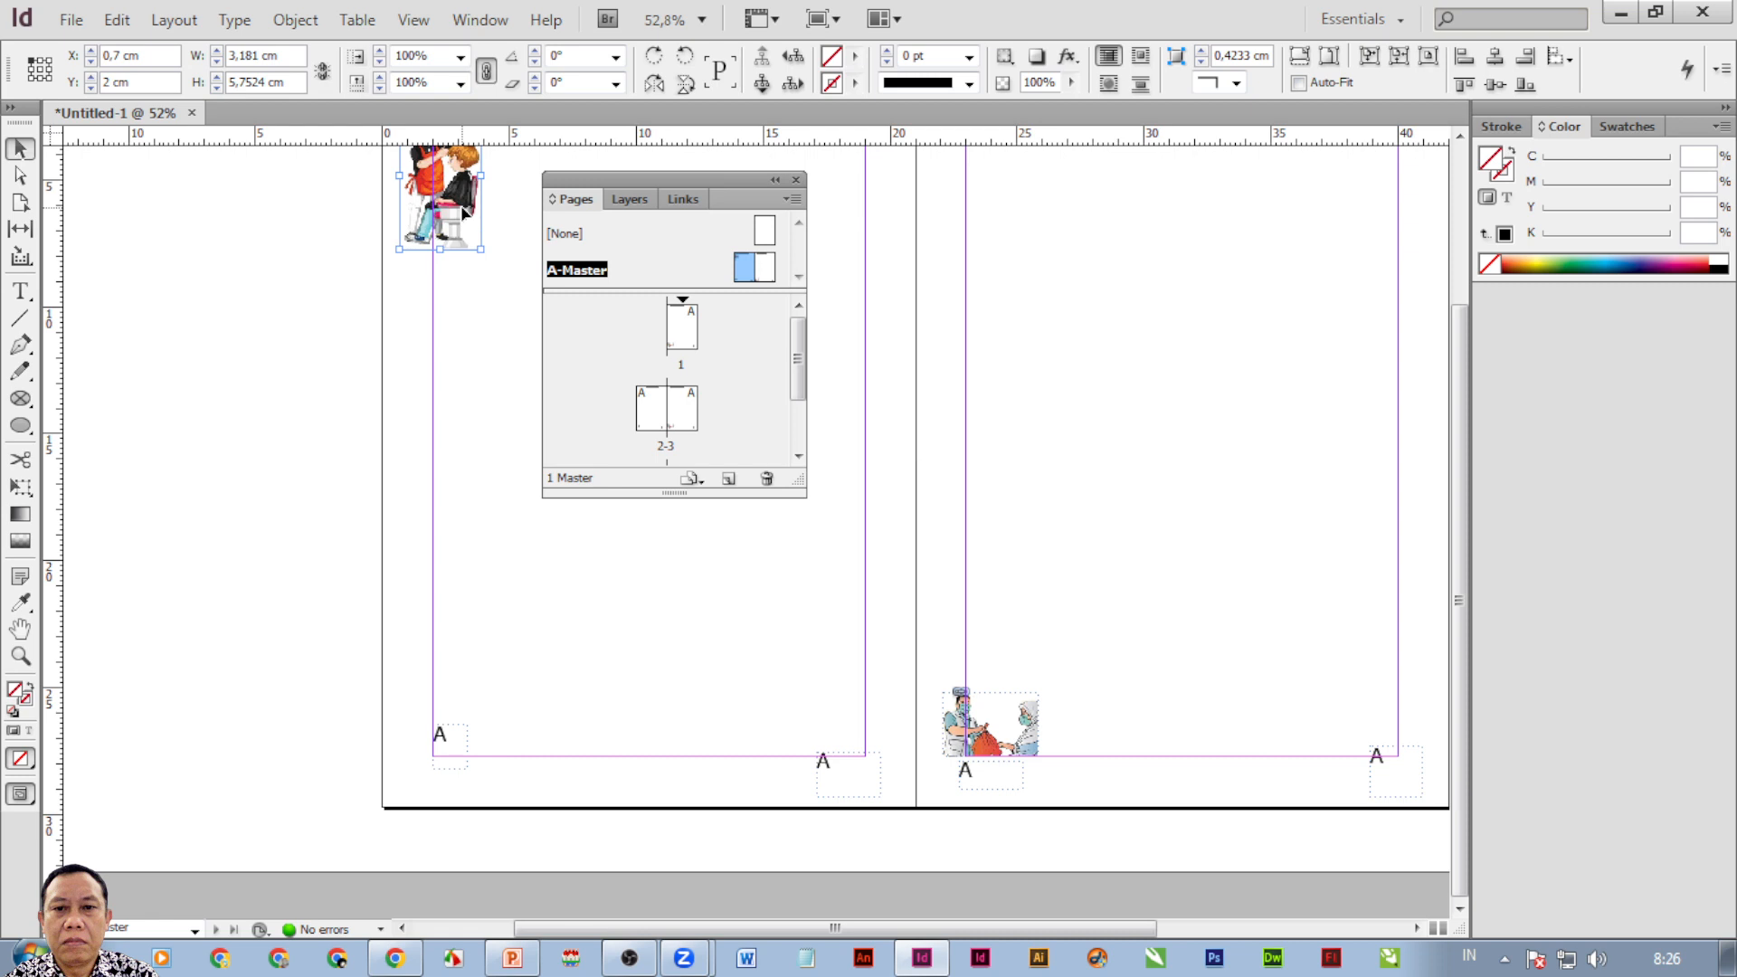
key(Delete)
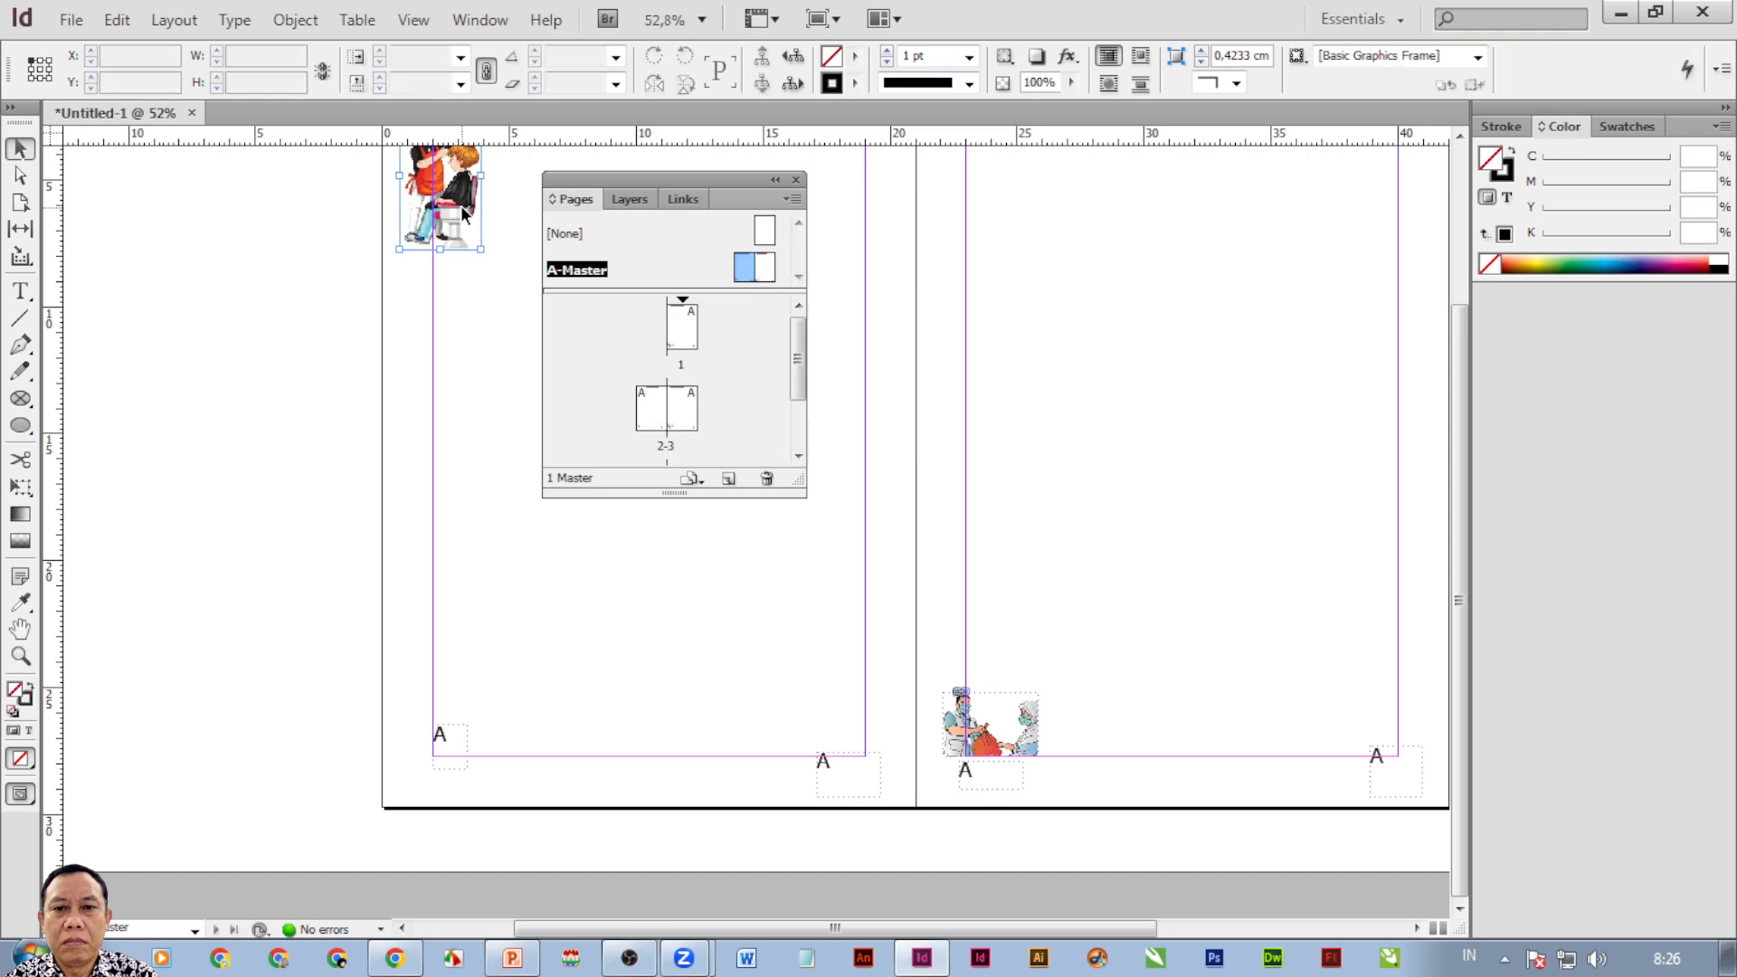
click(986, 744)
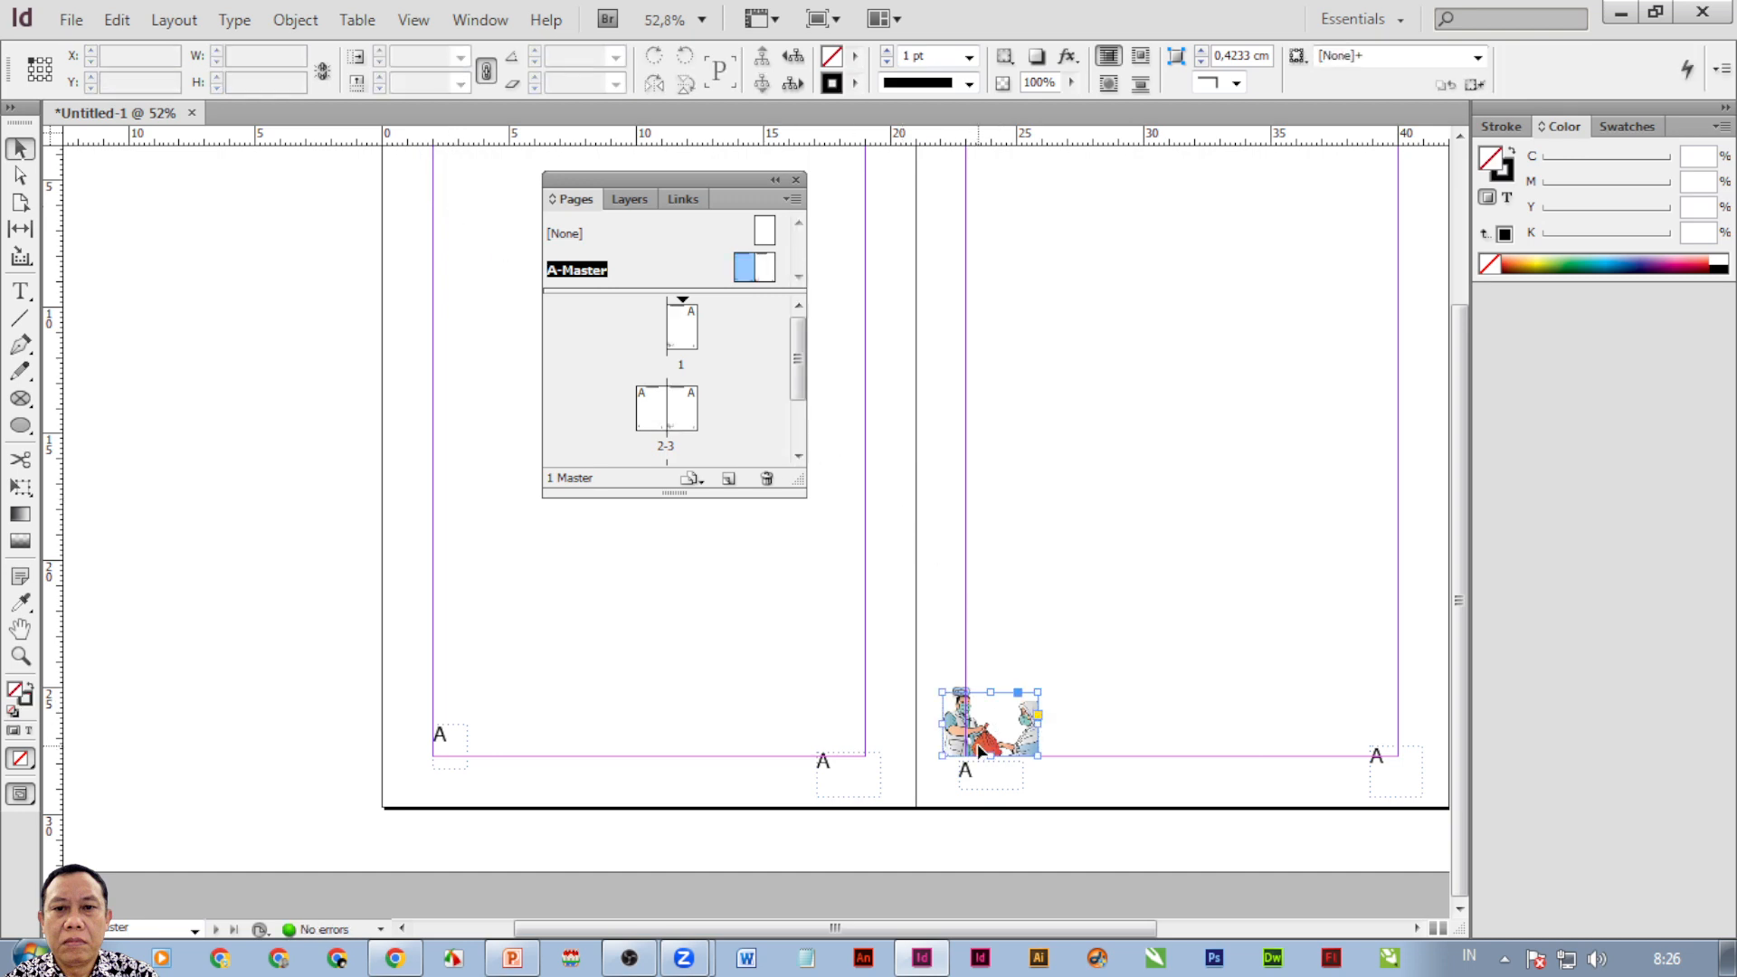
key(Delete)
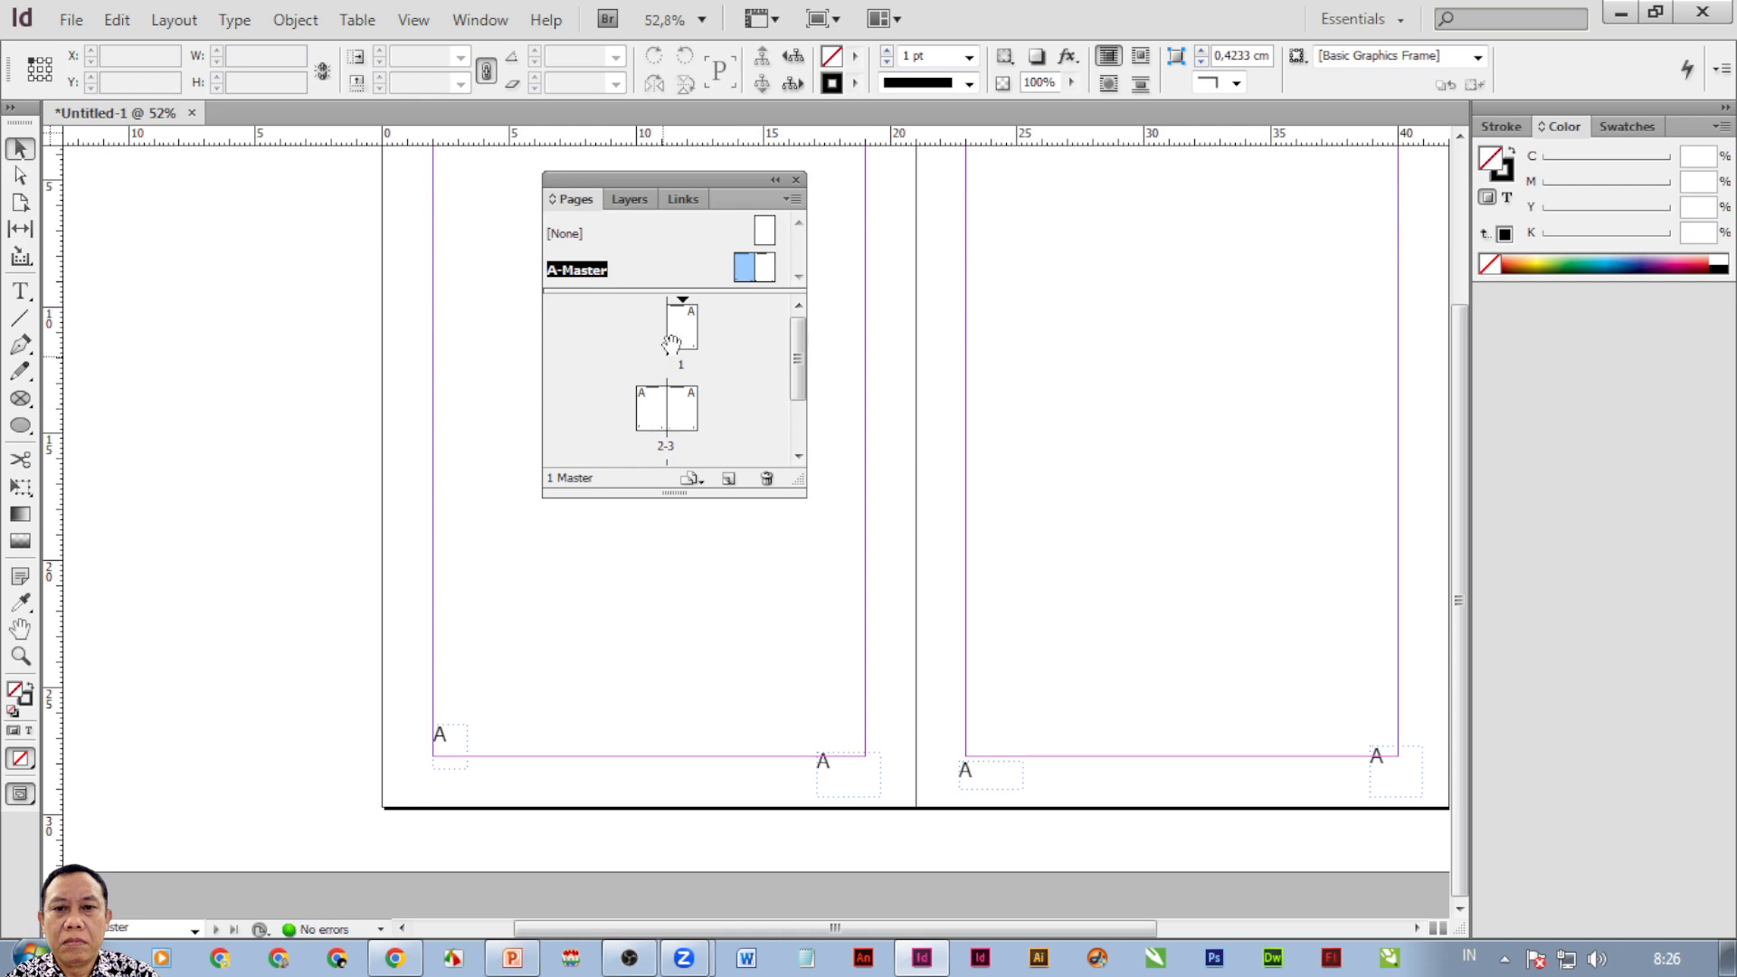
double_click(677, 335)
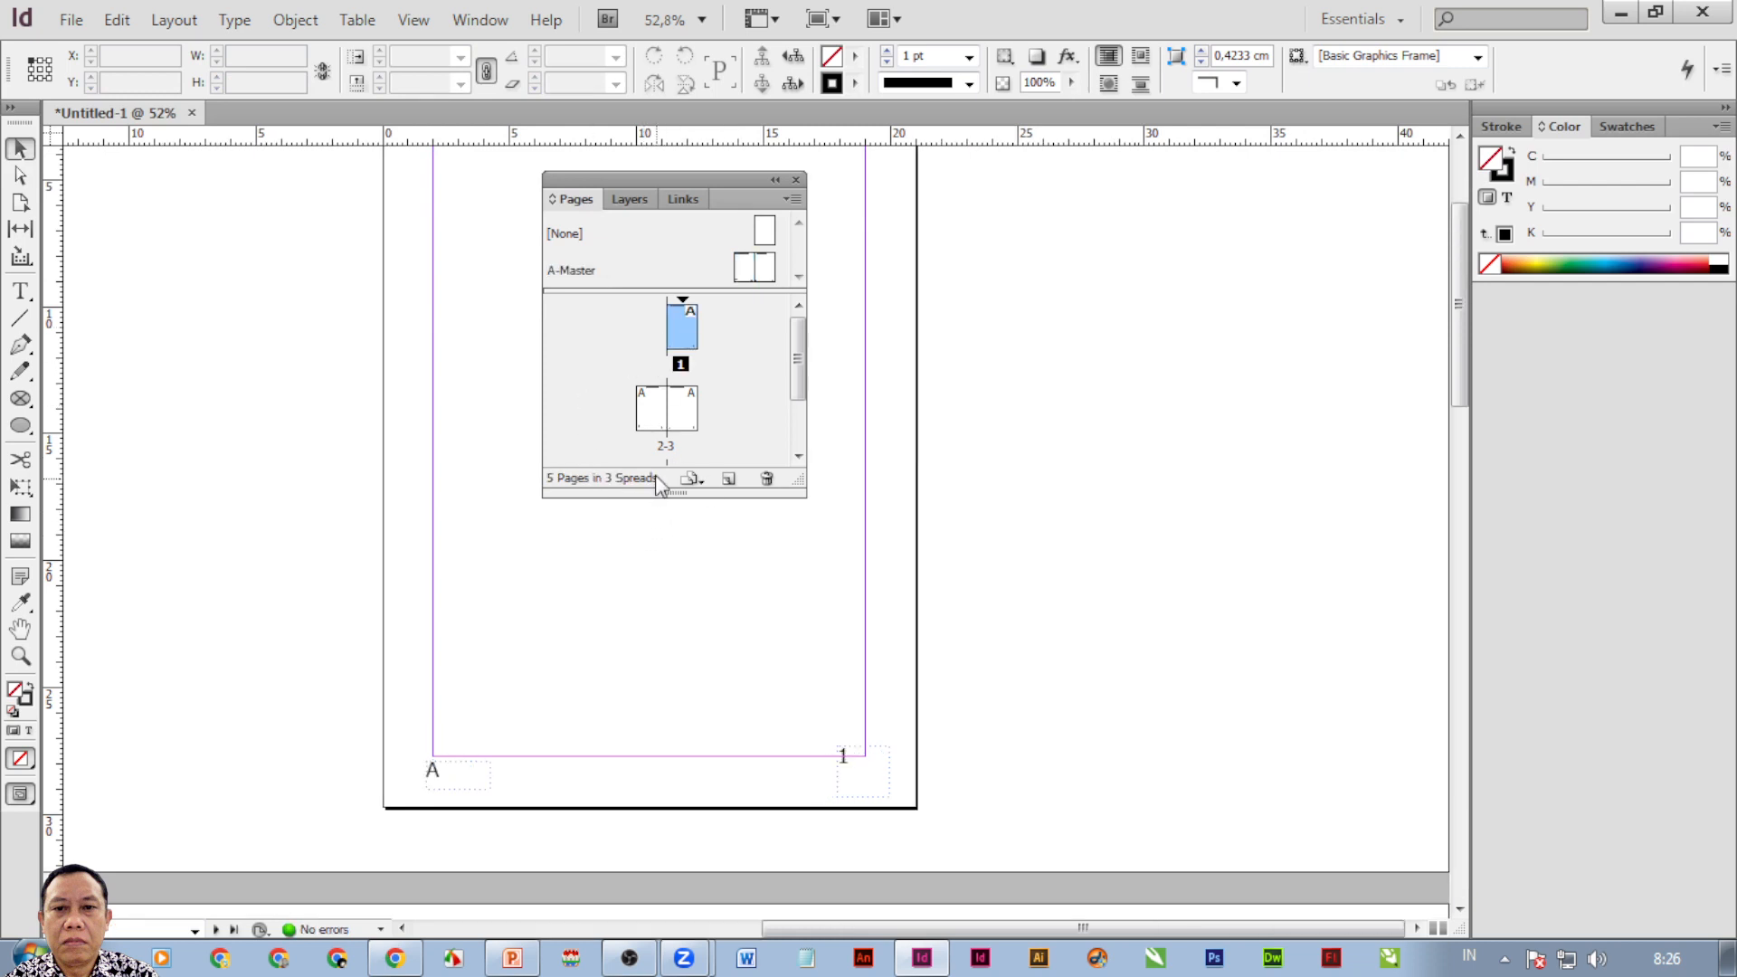
Show spread 2–3 with its page headers clear of the Pages panel, then switch to Word.
double_click(654, 412)
scroll(467, 291, up, 3)
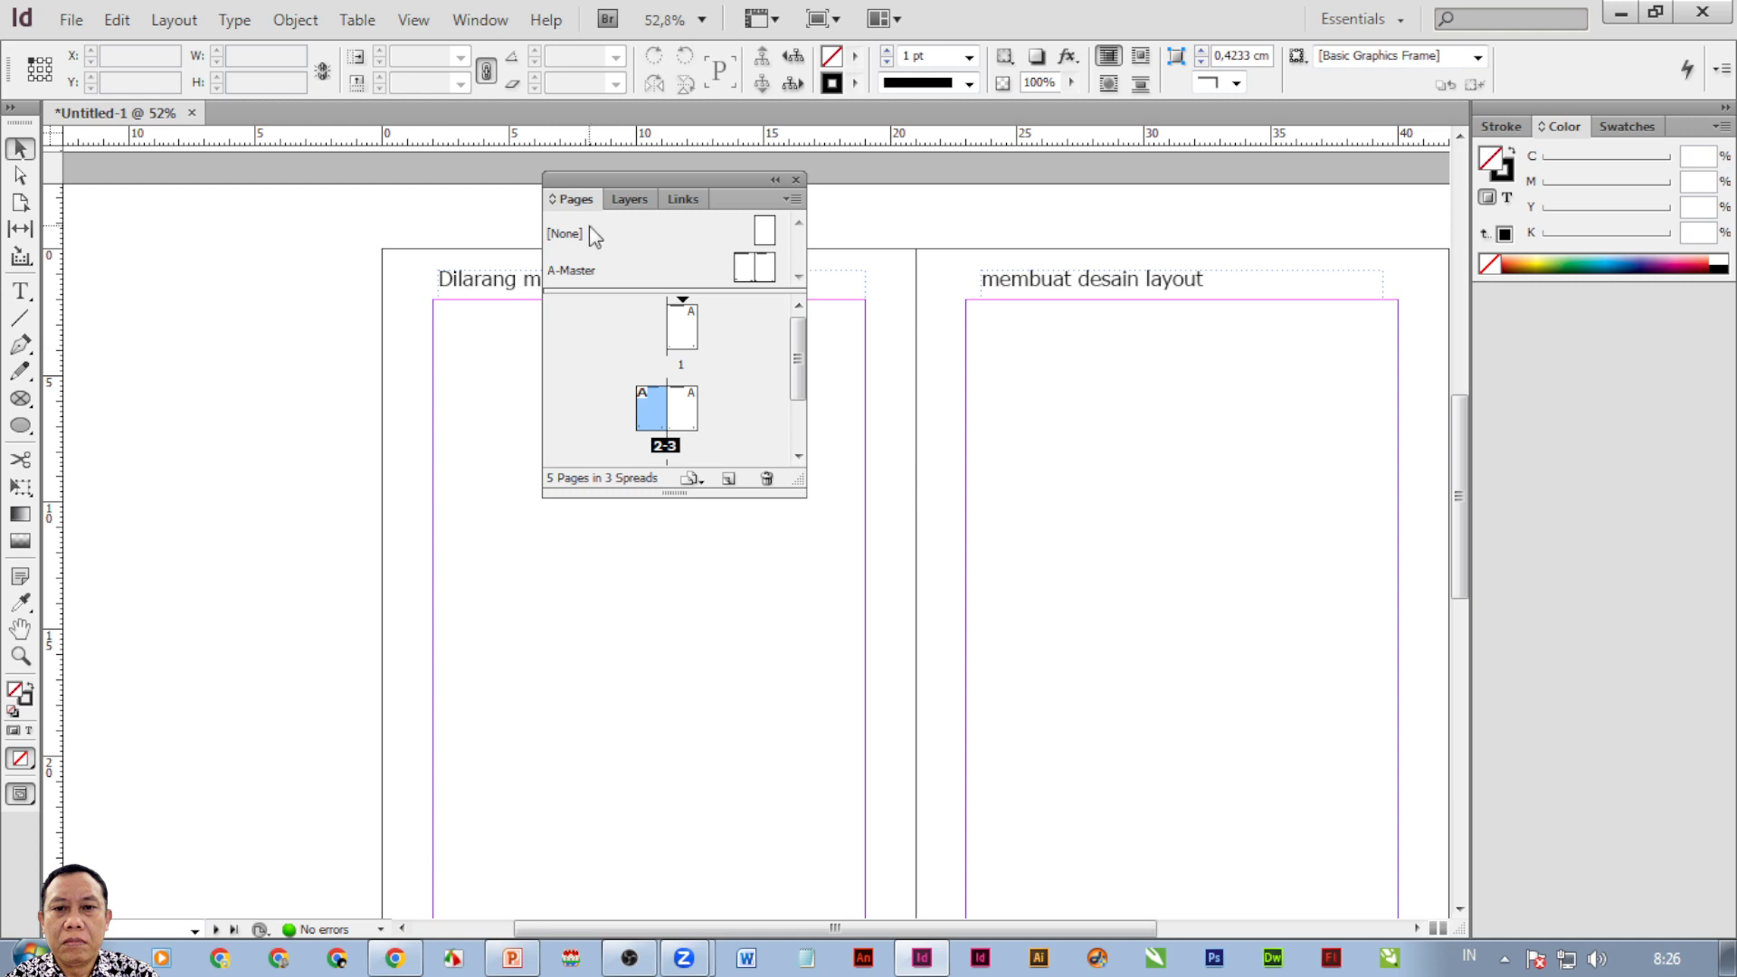
drag(599, 179, 628, 362)
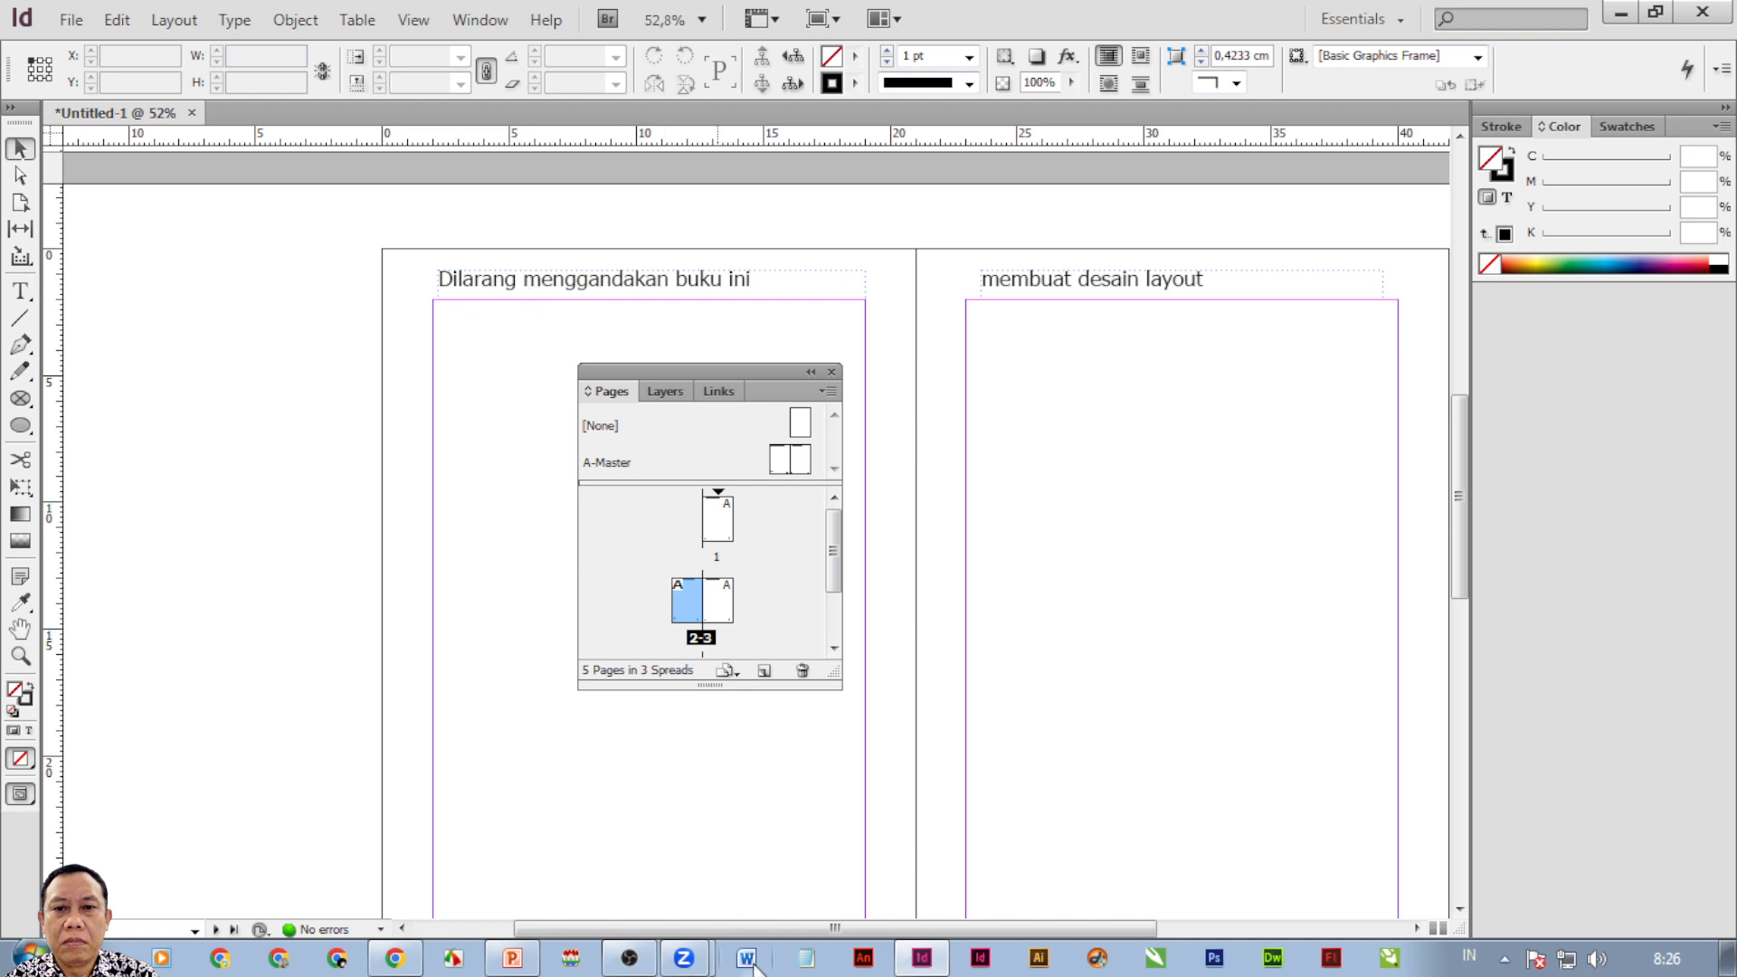
click(751, 963)
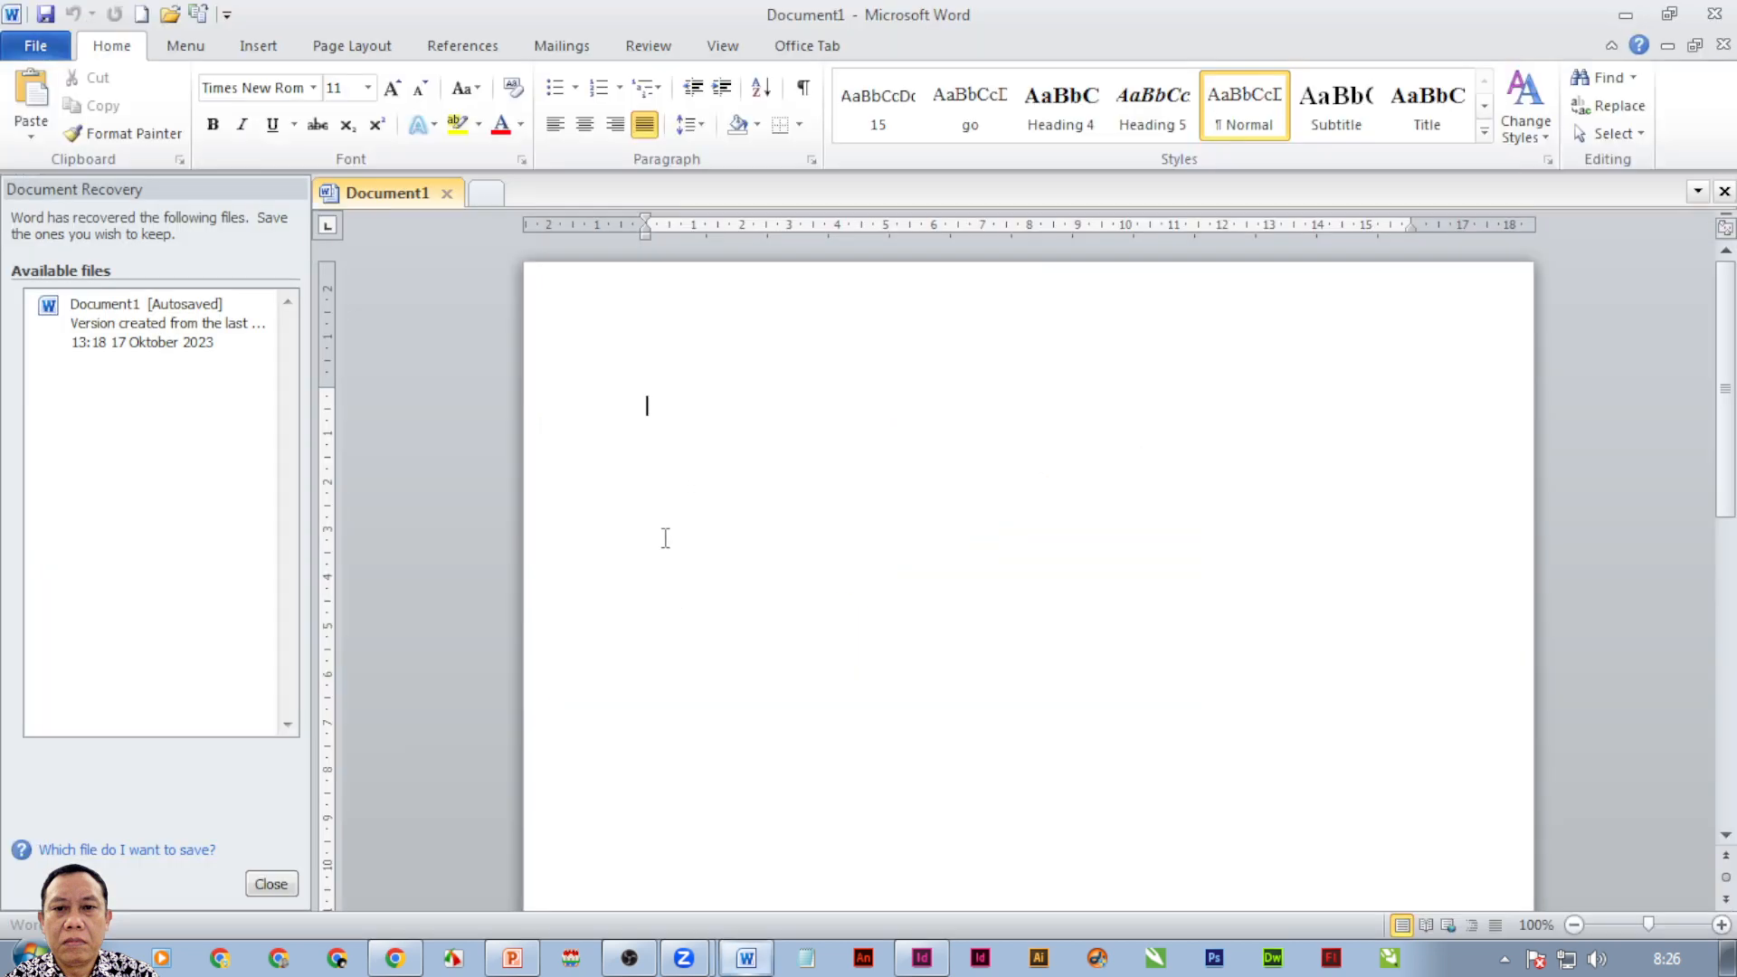
Browse Word's Insert Header designs and Page Number placements, then return to InDesign.
click(256, 51)
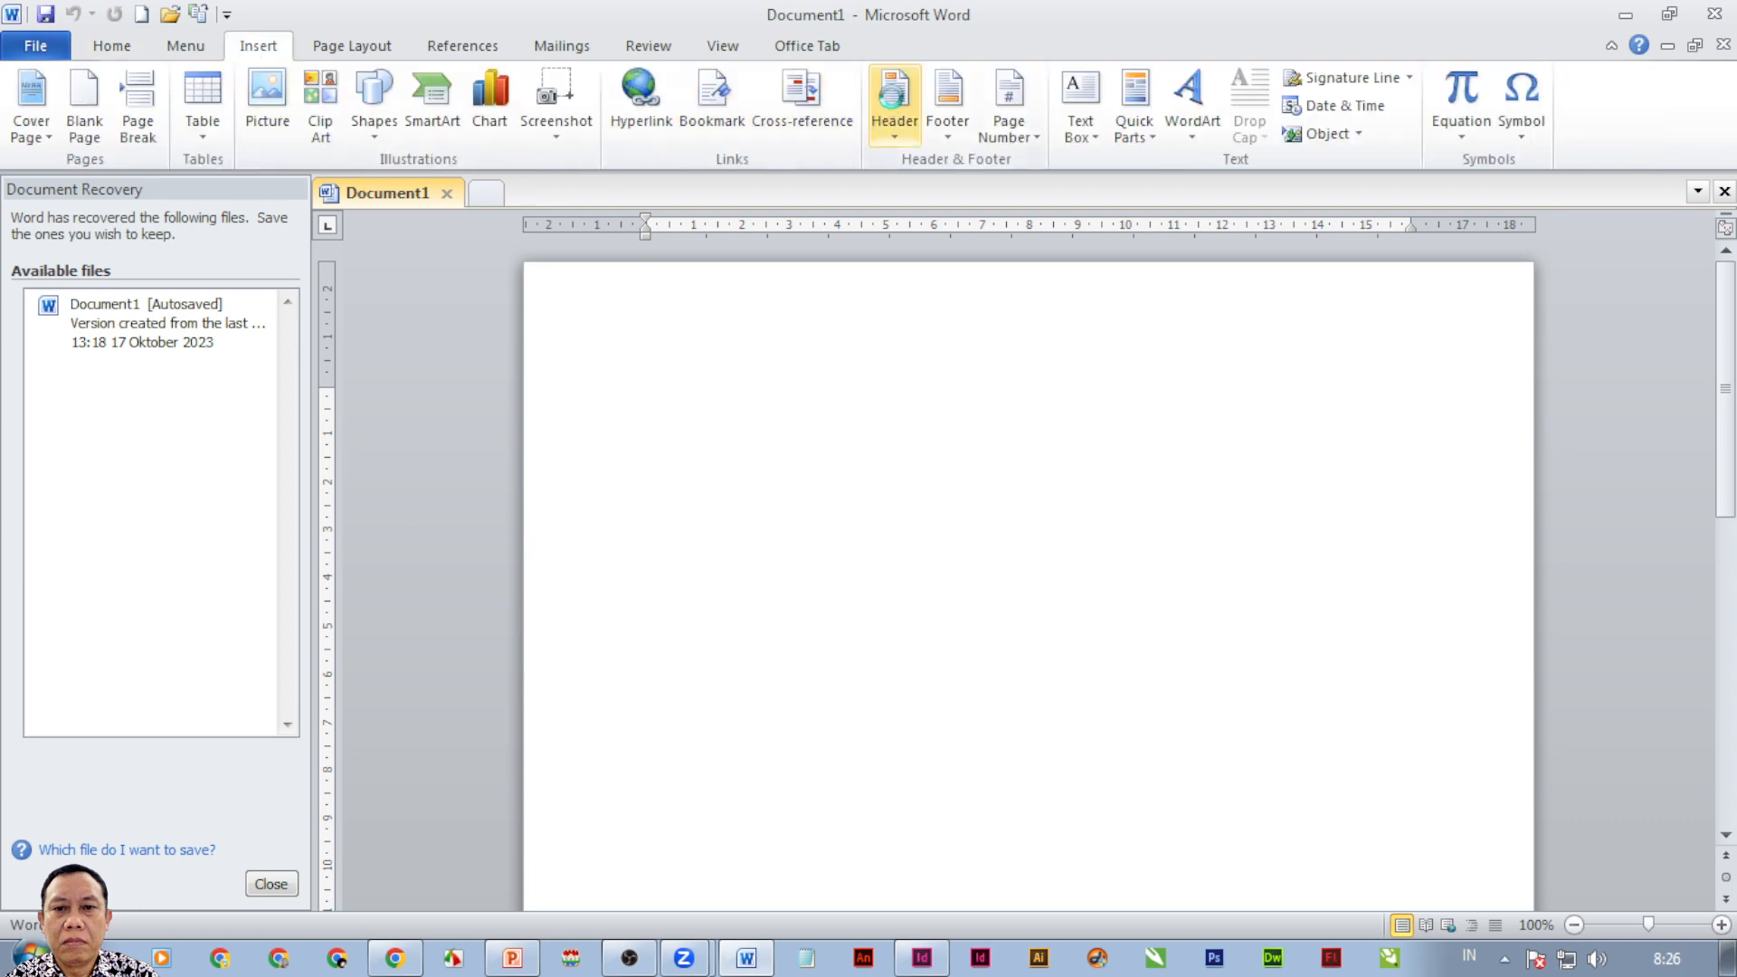
click(894, 100)
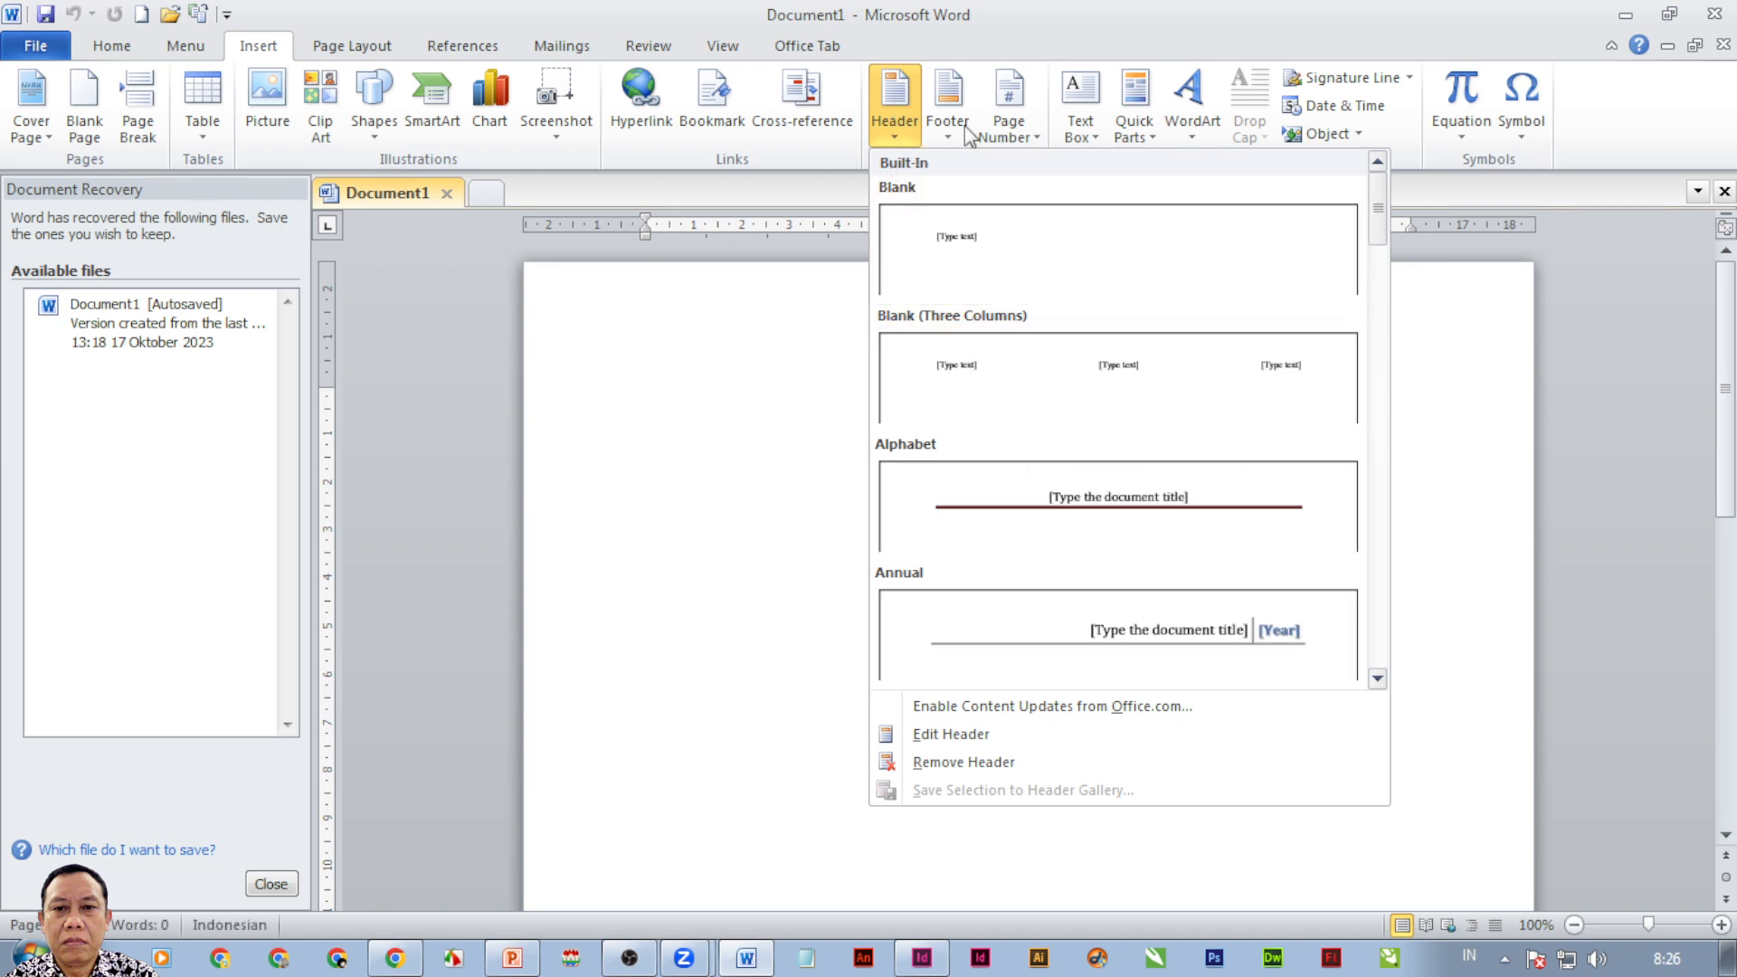
click(1009, 108)
mouse_move(1045, 168)
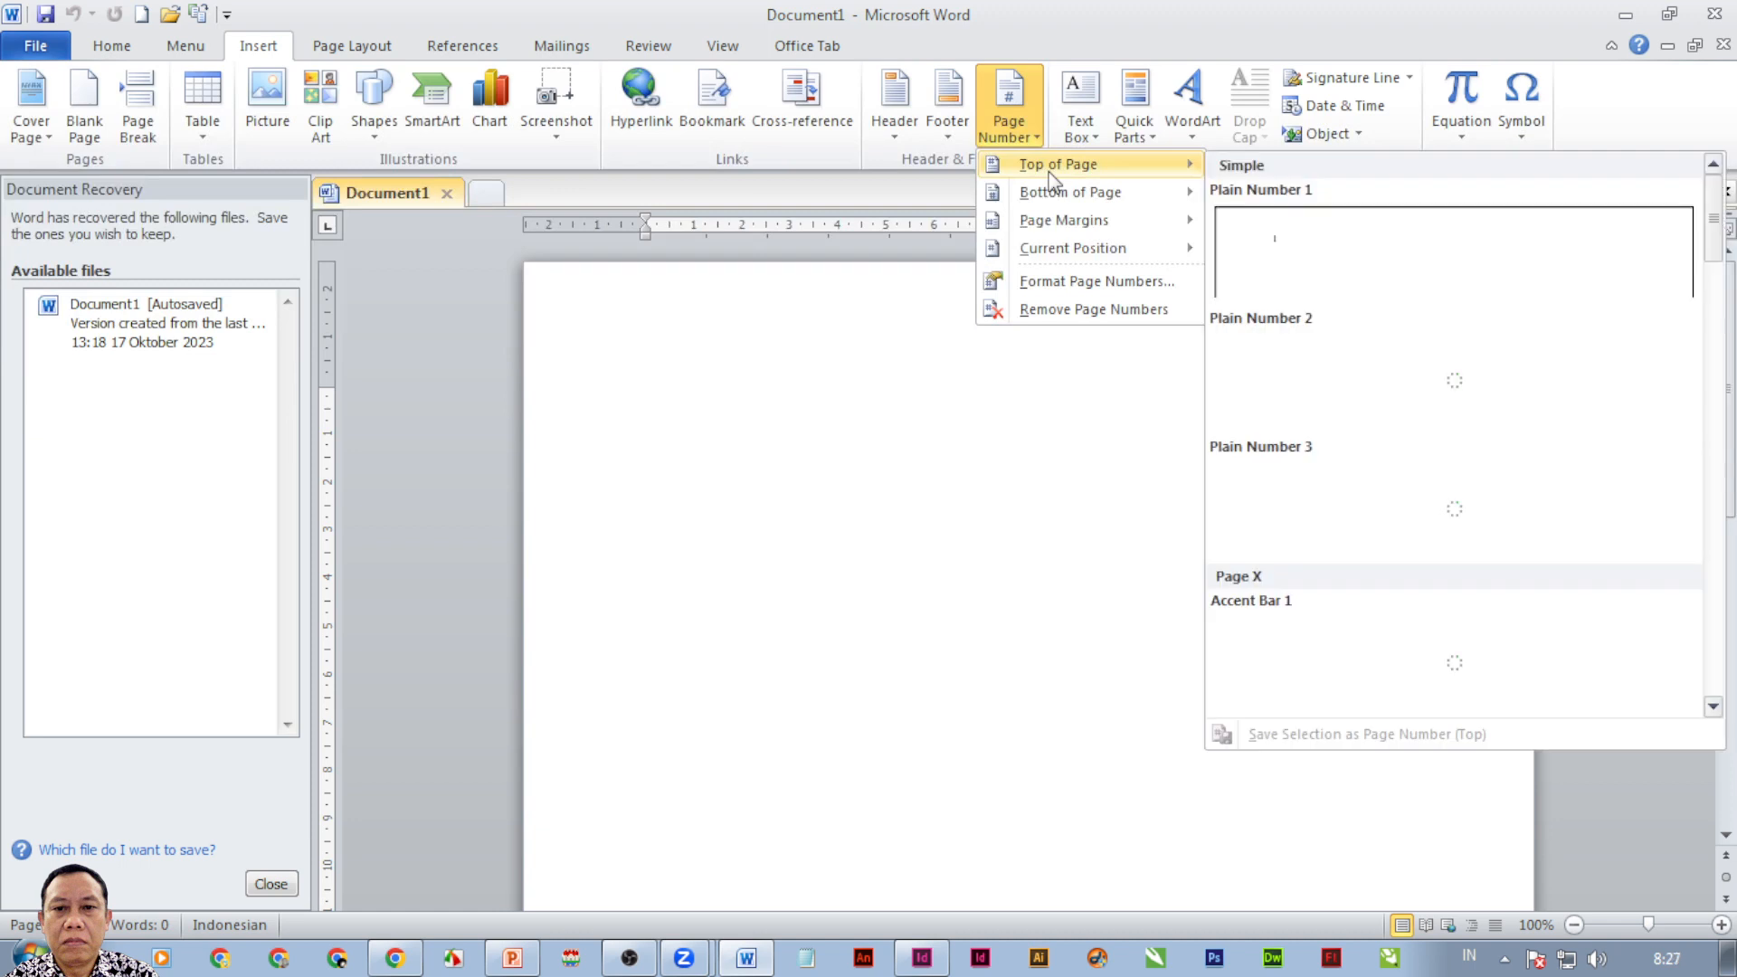
click(922, 957)
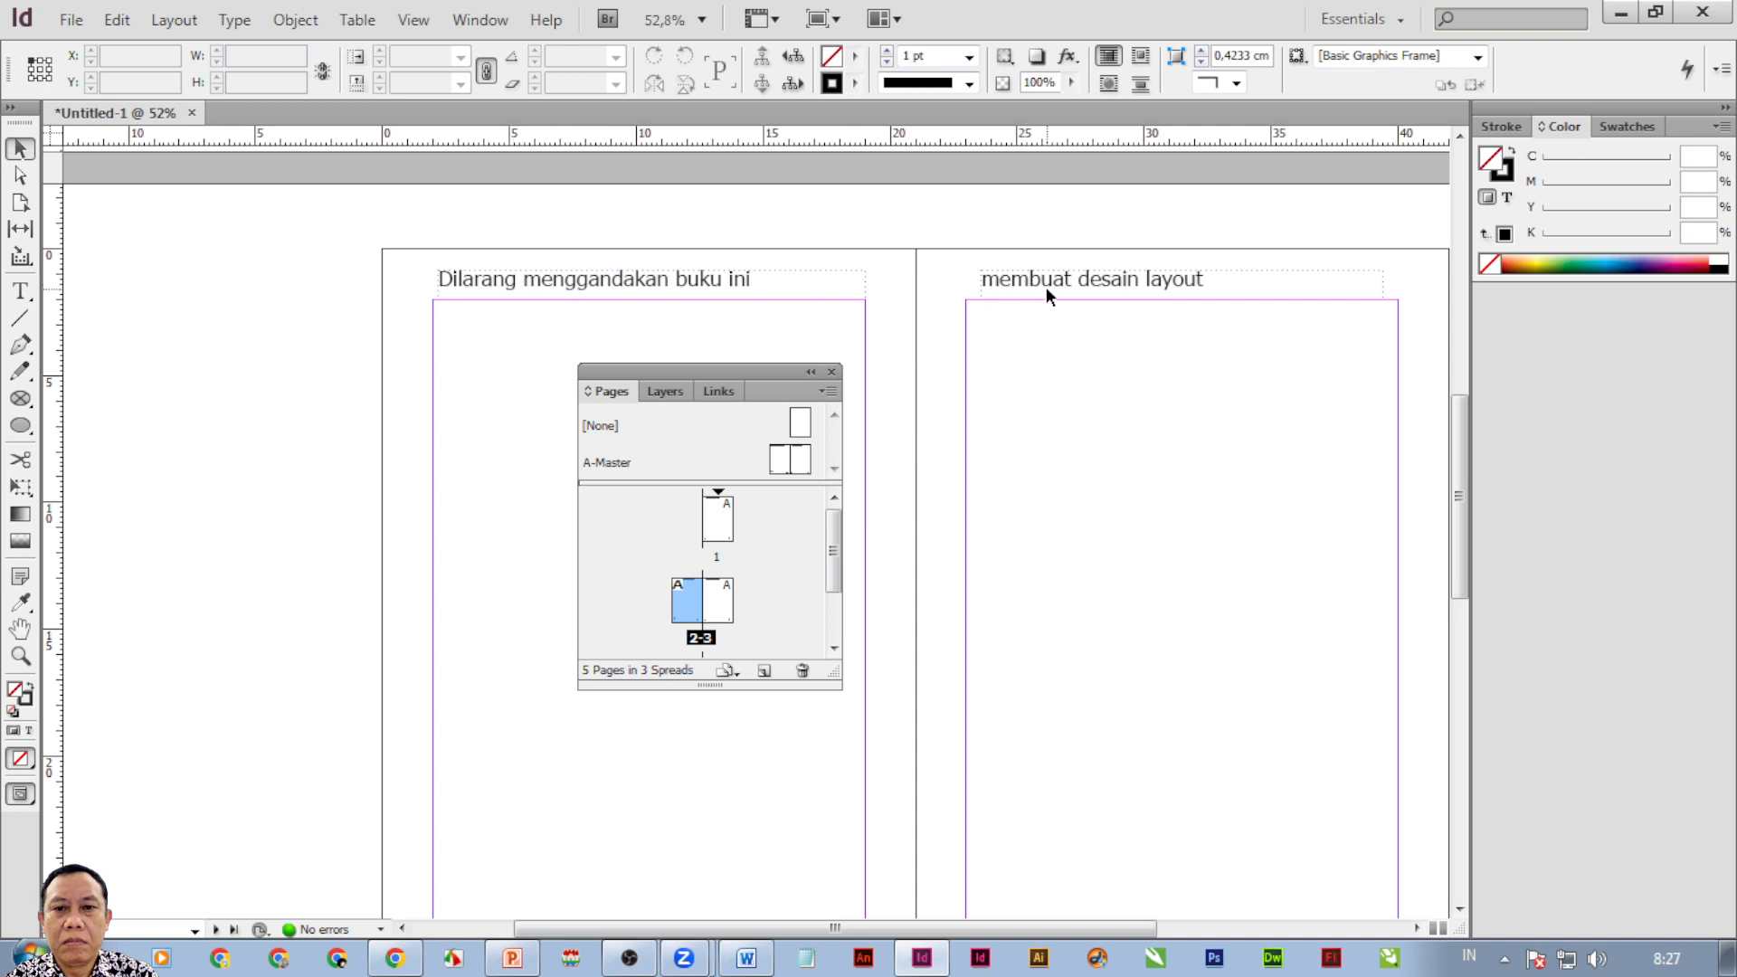
On A-Master, move the left header 'Dilarang menggandakan buku ini' down to the page footer.
scroll(1061, 347, down, 1)
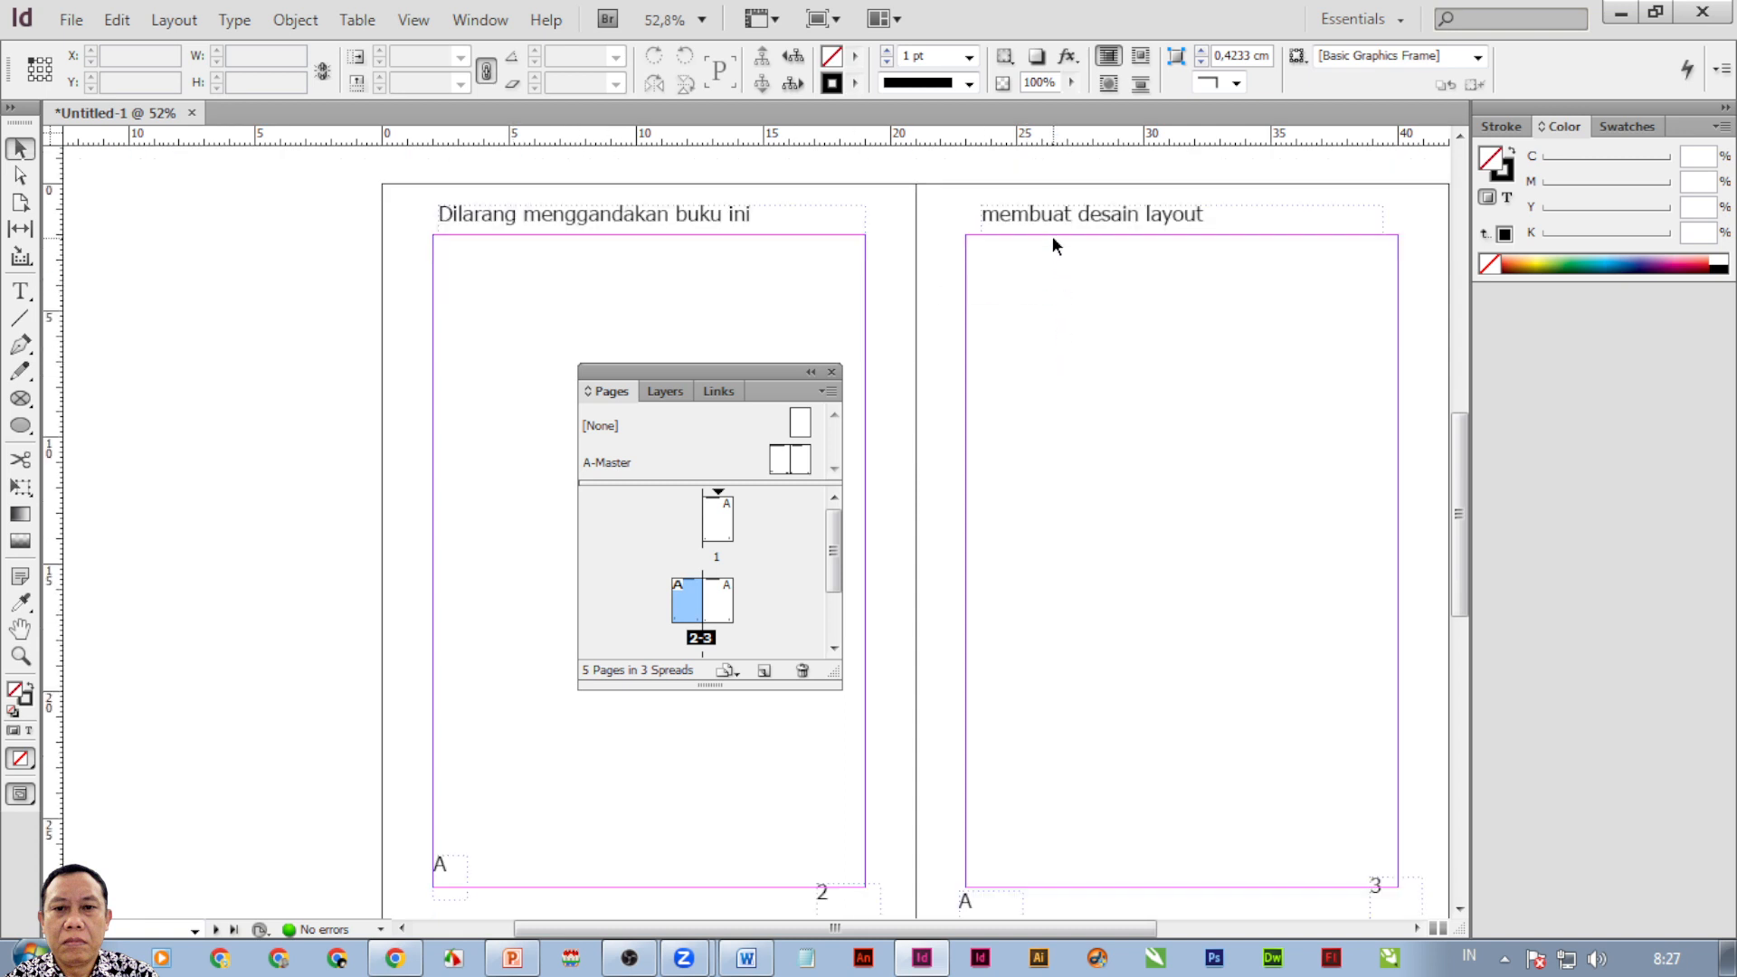
drag(1049, 234, 1145, 711)
drag(1027, 222, 1106, 241)
drag(545, 223, 534, 362)
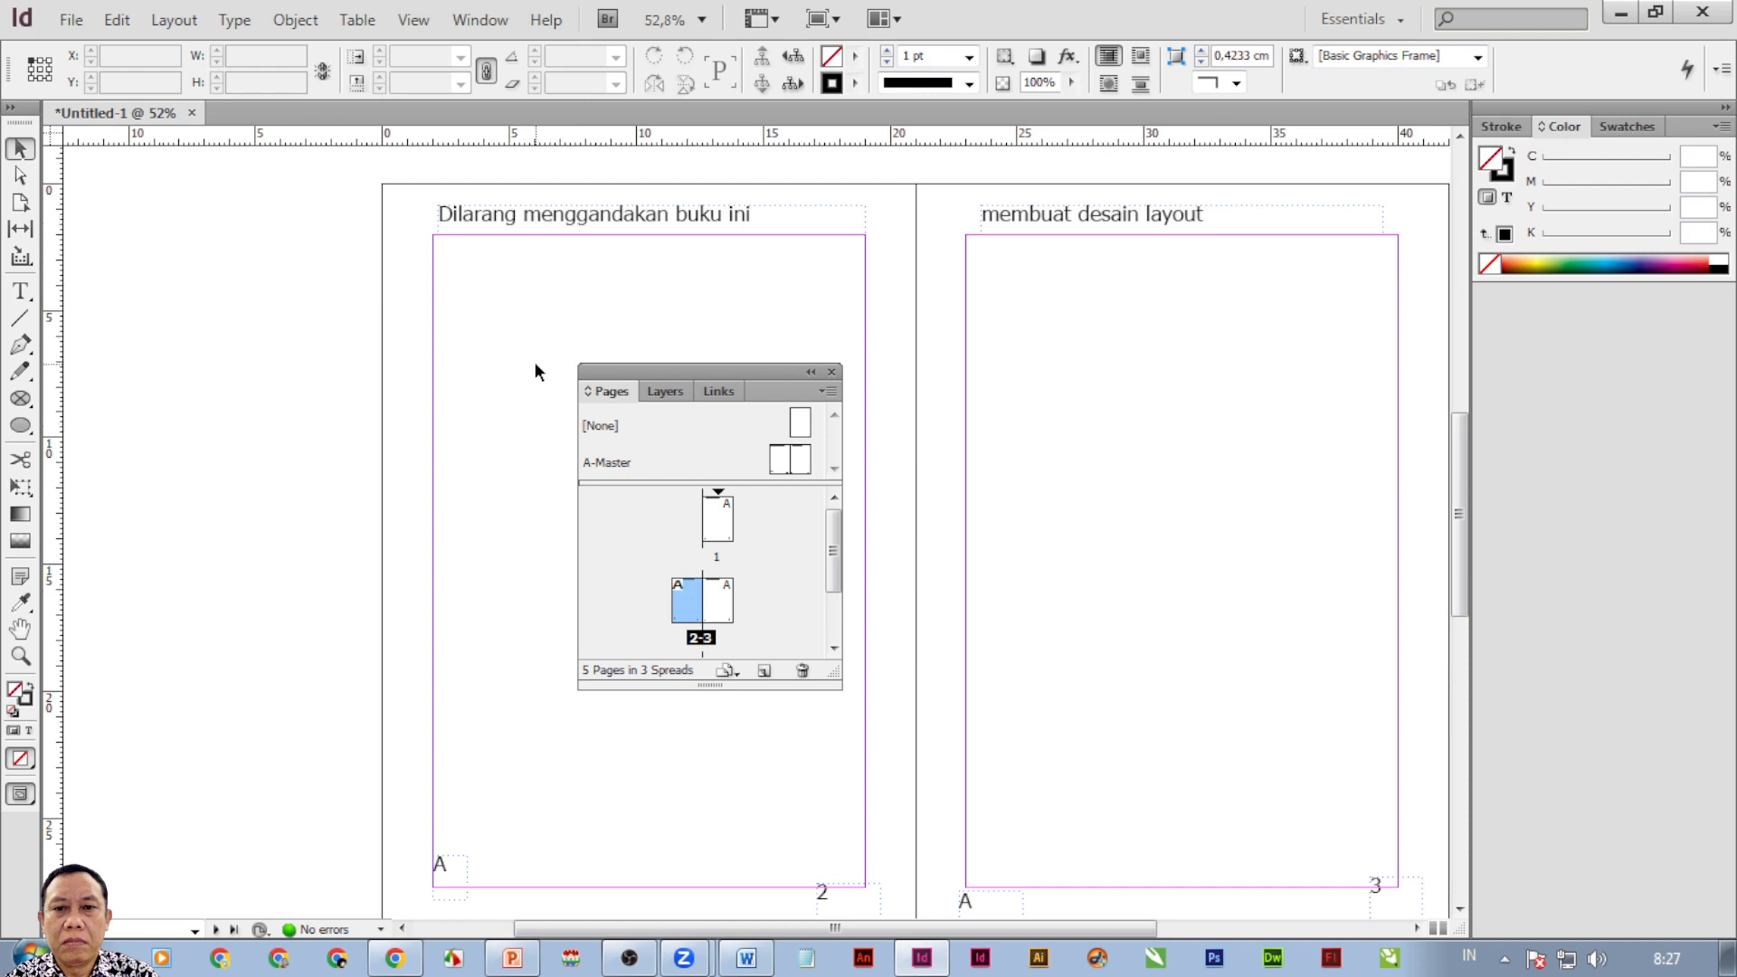
double_click(780, 462)
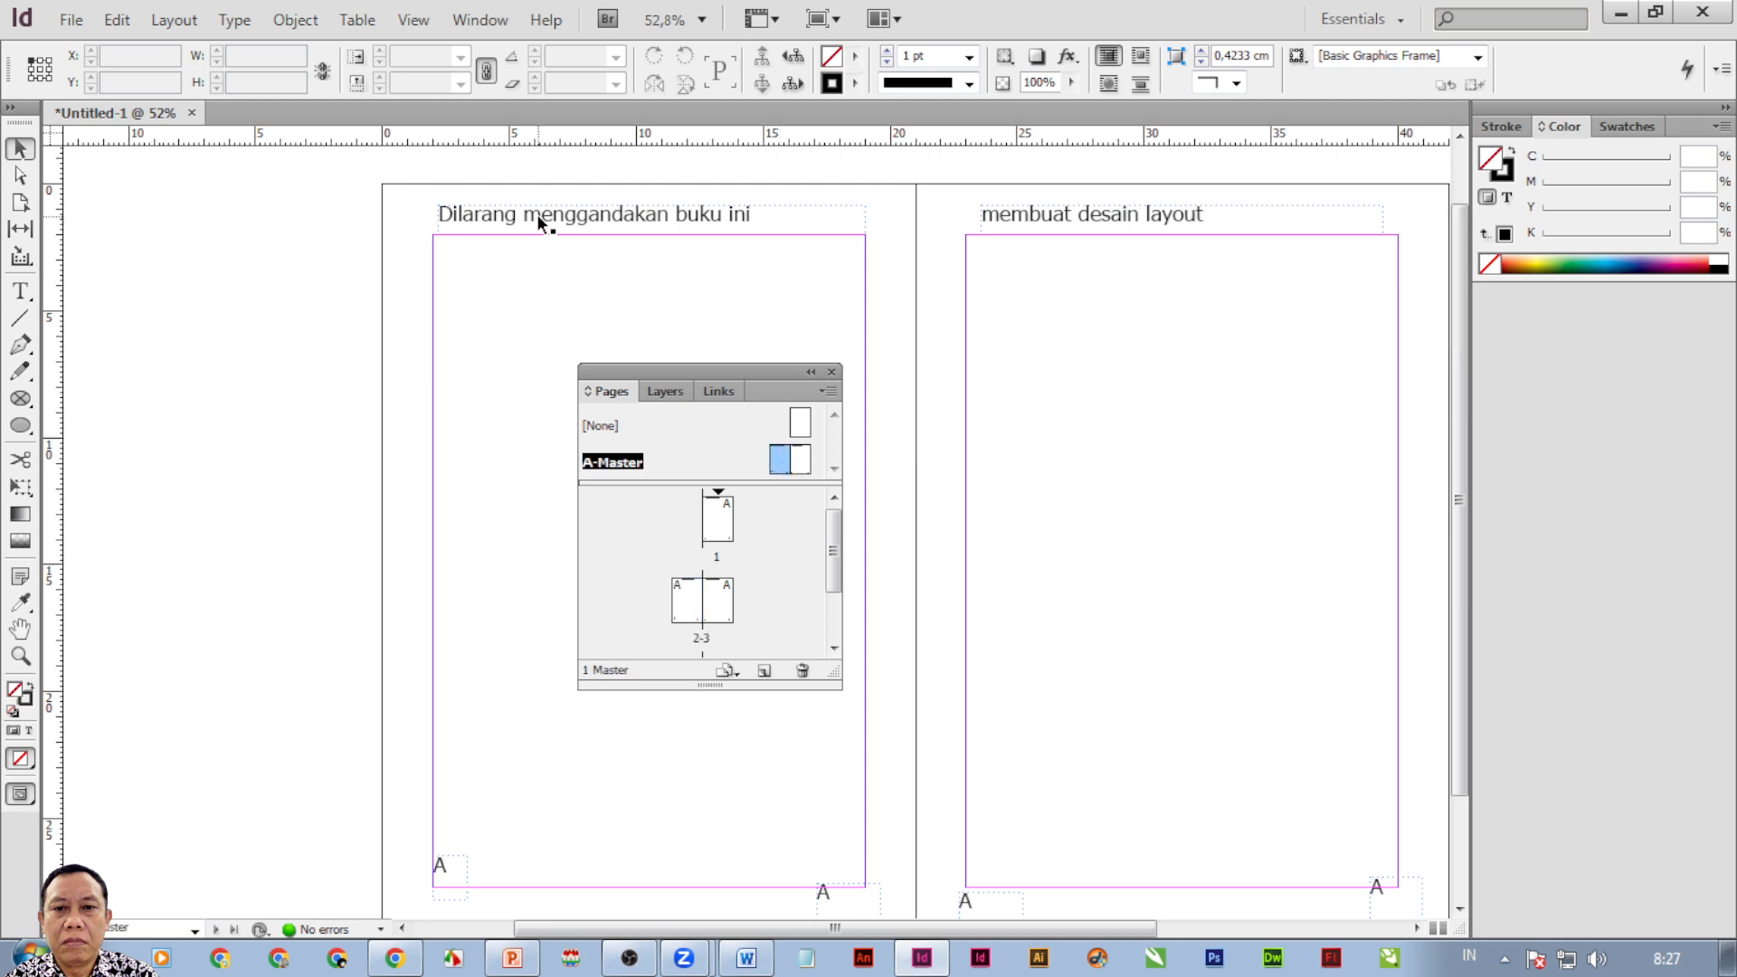
drag(536, 213, 546, 903)
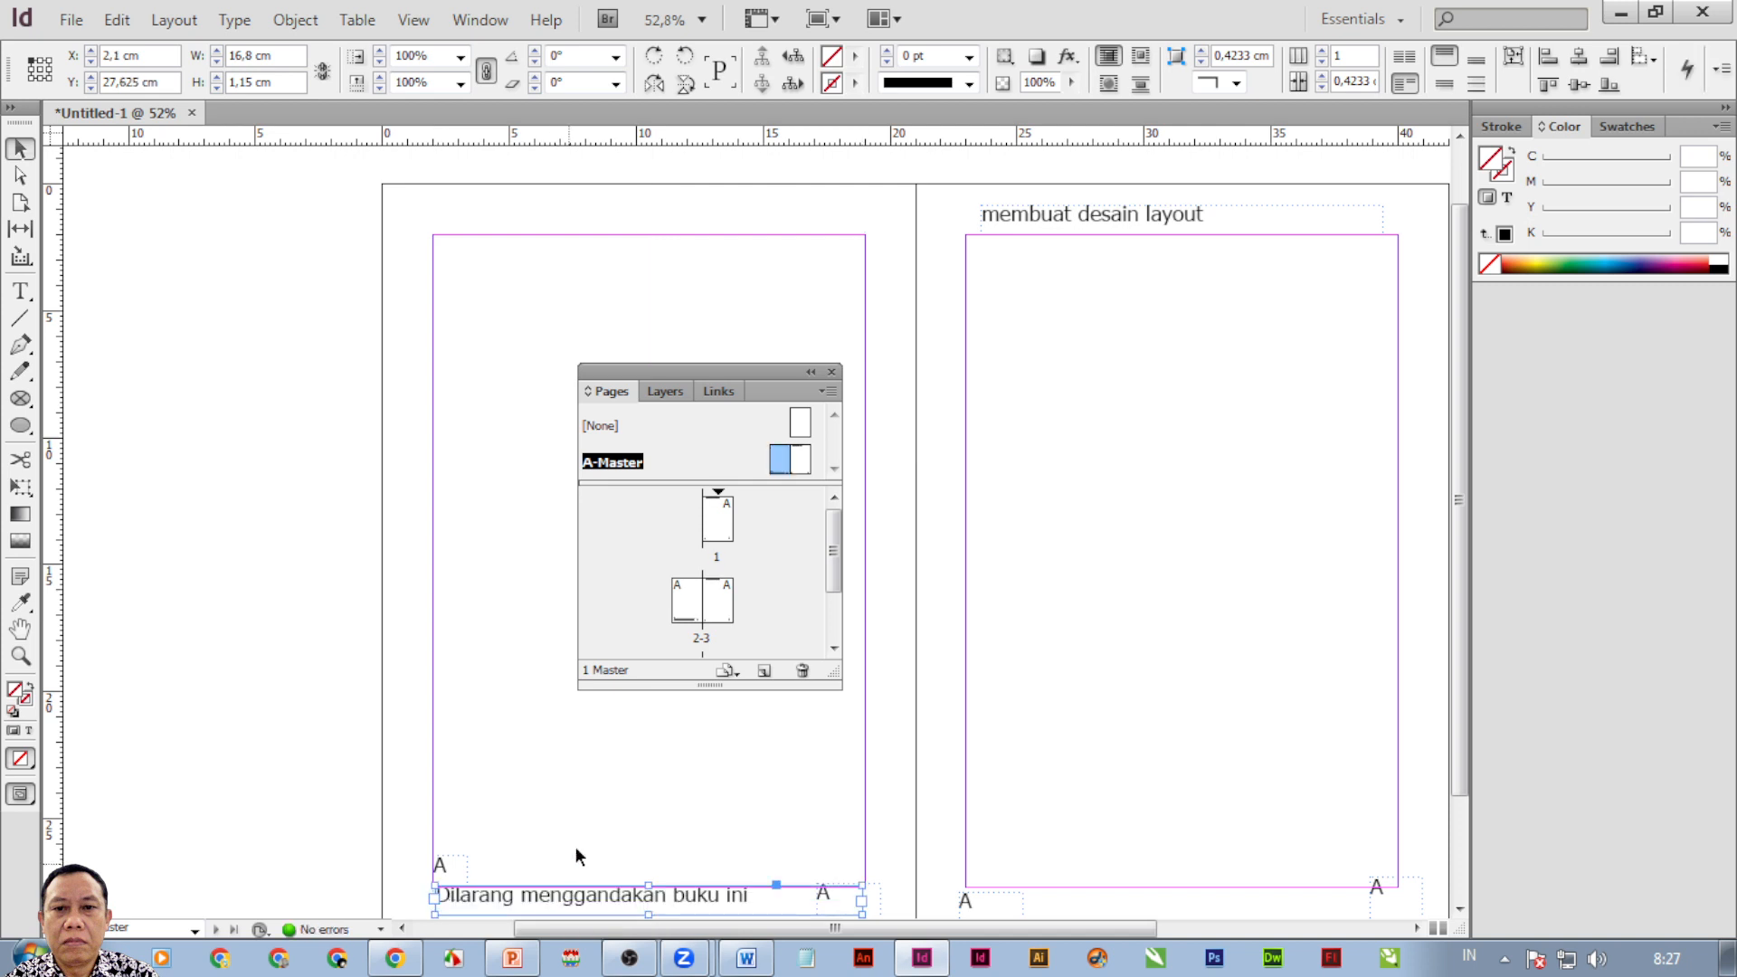
View spread 2–3 to check the new footer text beside page number 2.
double_click(722, 529)
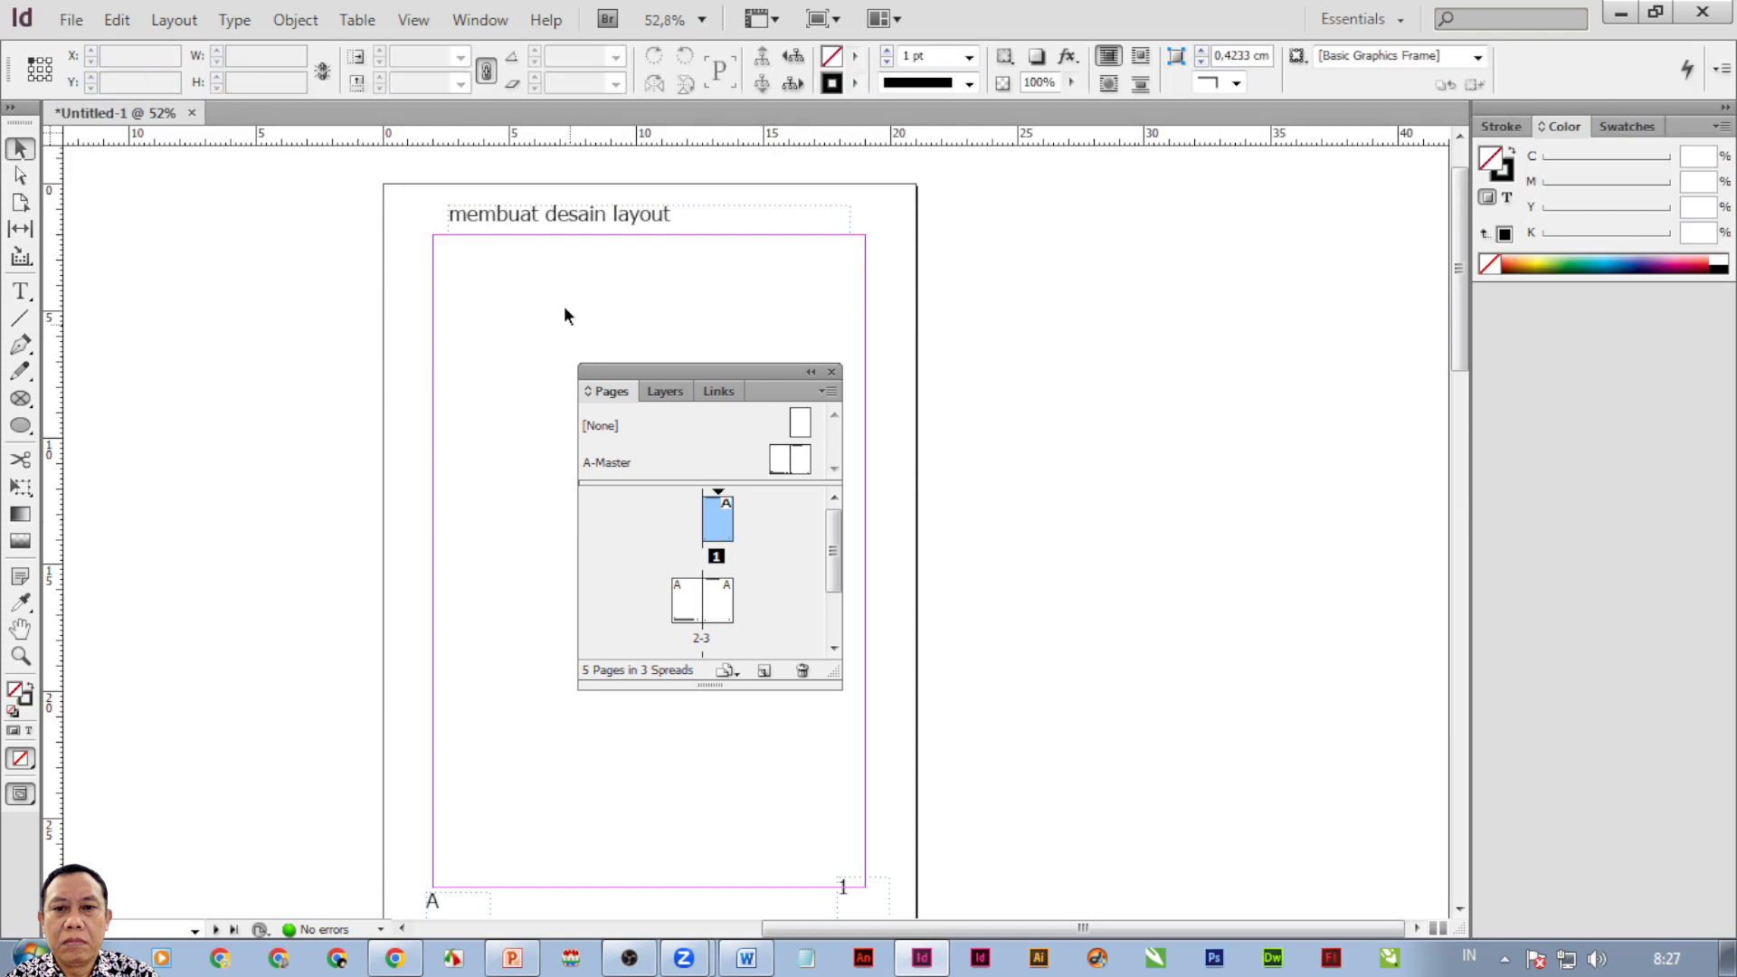
click(695, 617)
double_click(695, 615)
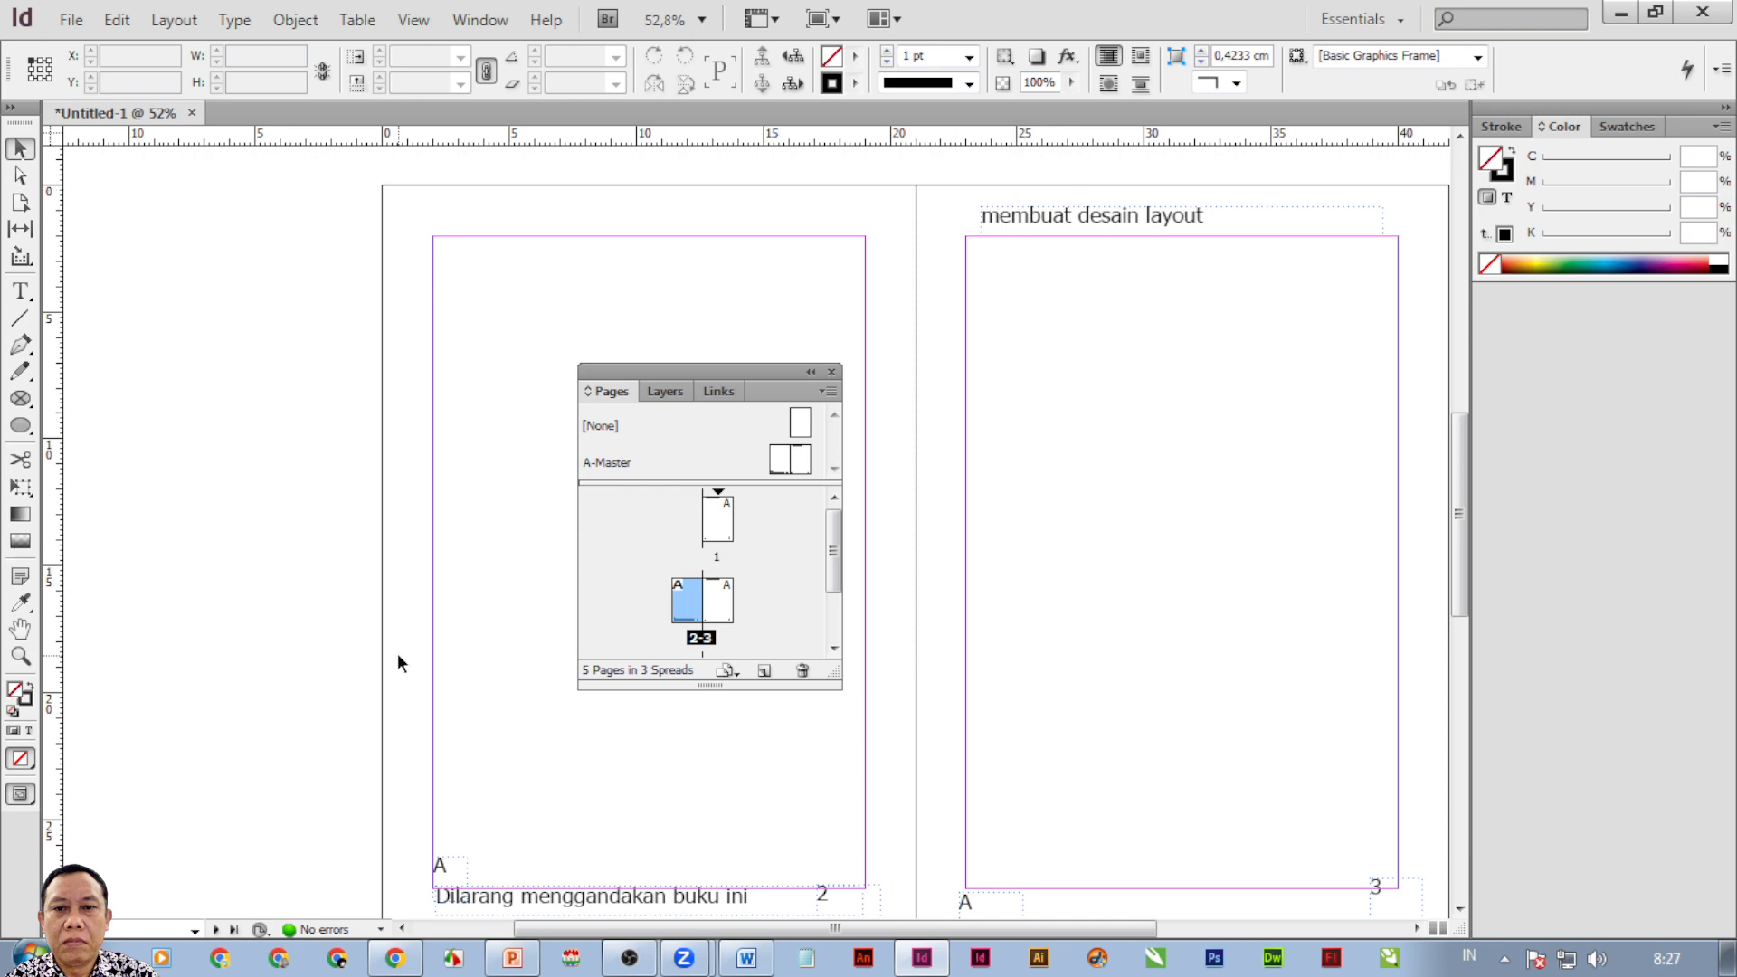
In New Document settings, toggle Facing Pages on and off, cancel, then switch to Word.
click(64, 22)
mouse_move(304, 52)
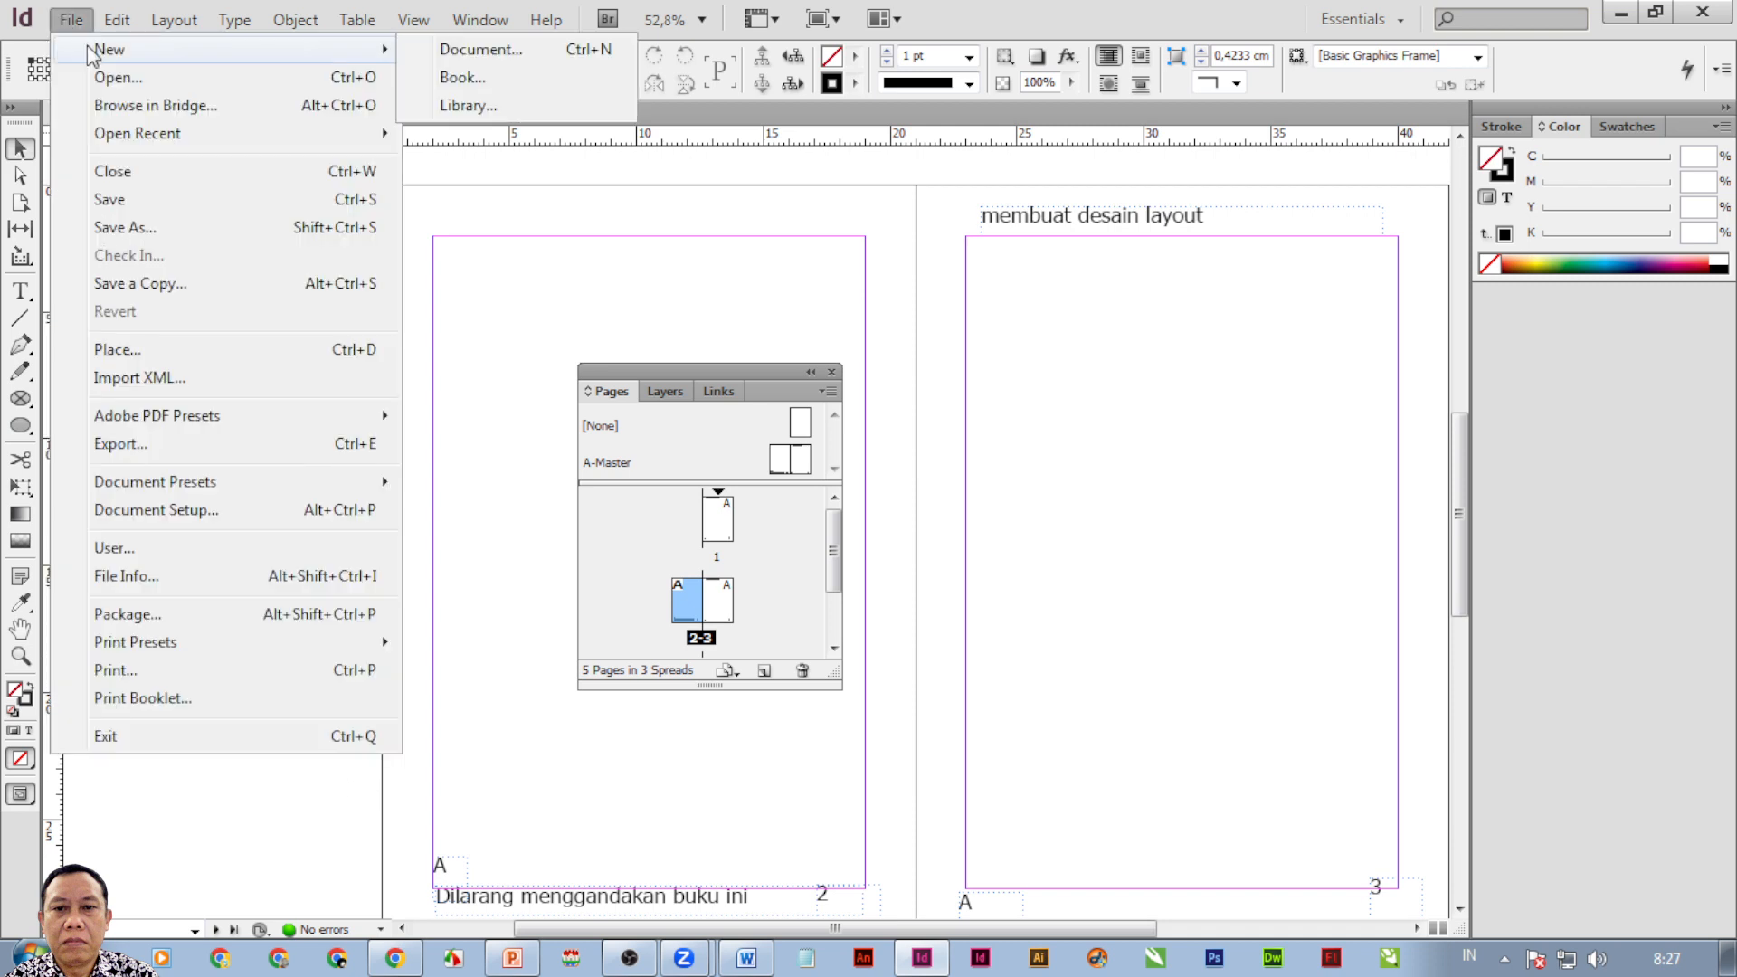
click(481, 51)
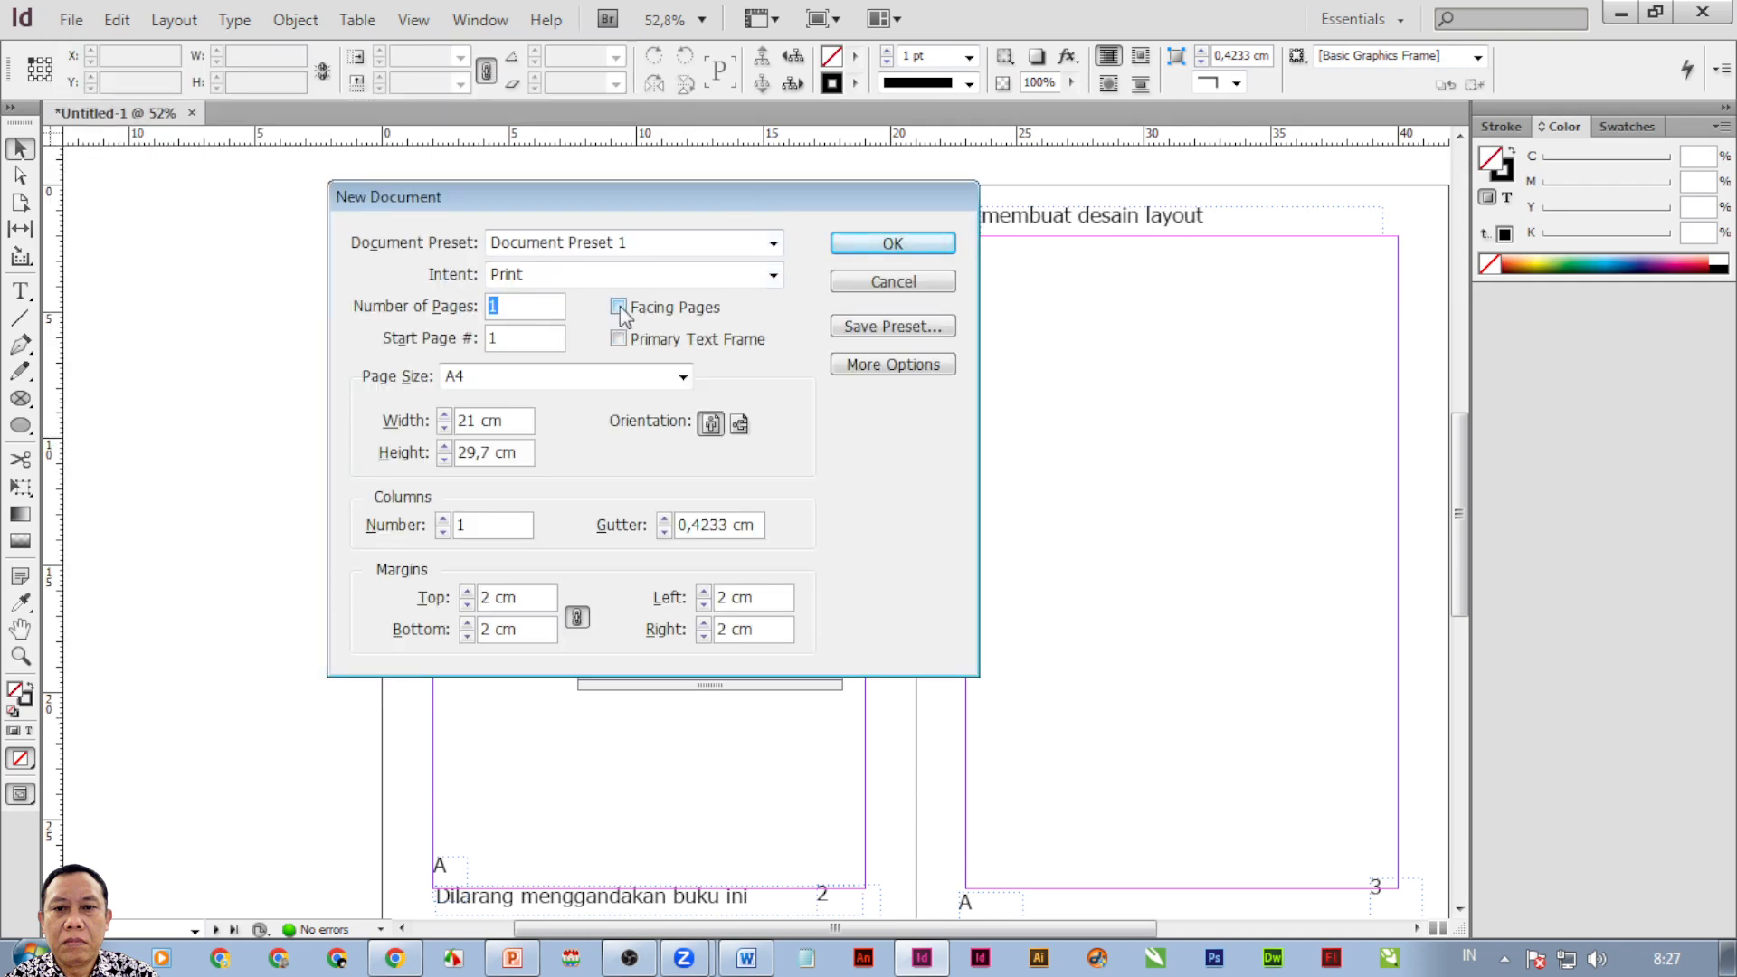
click(619, 308)
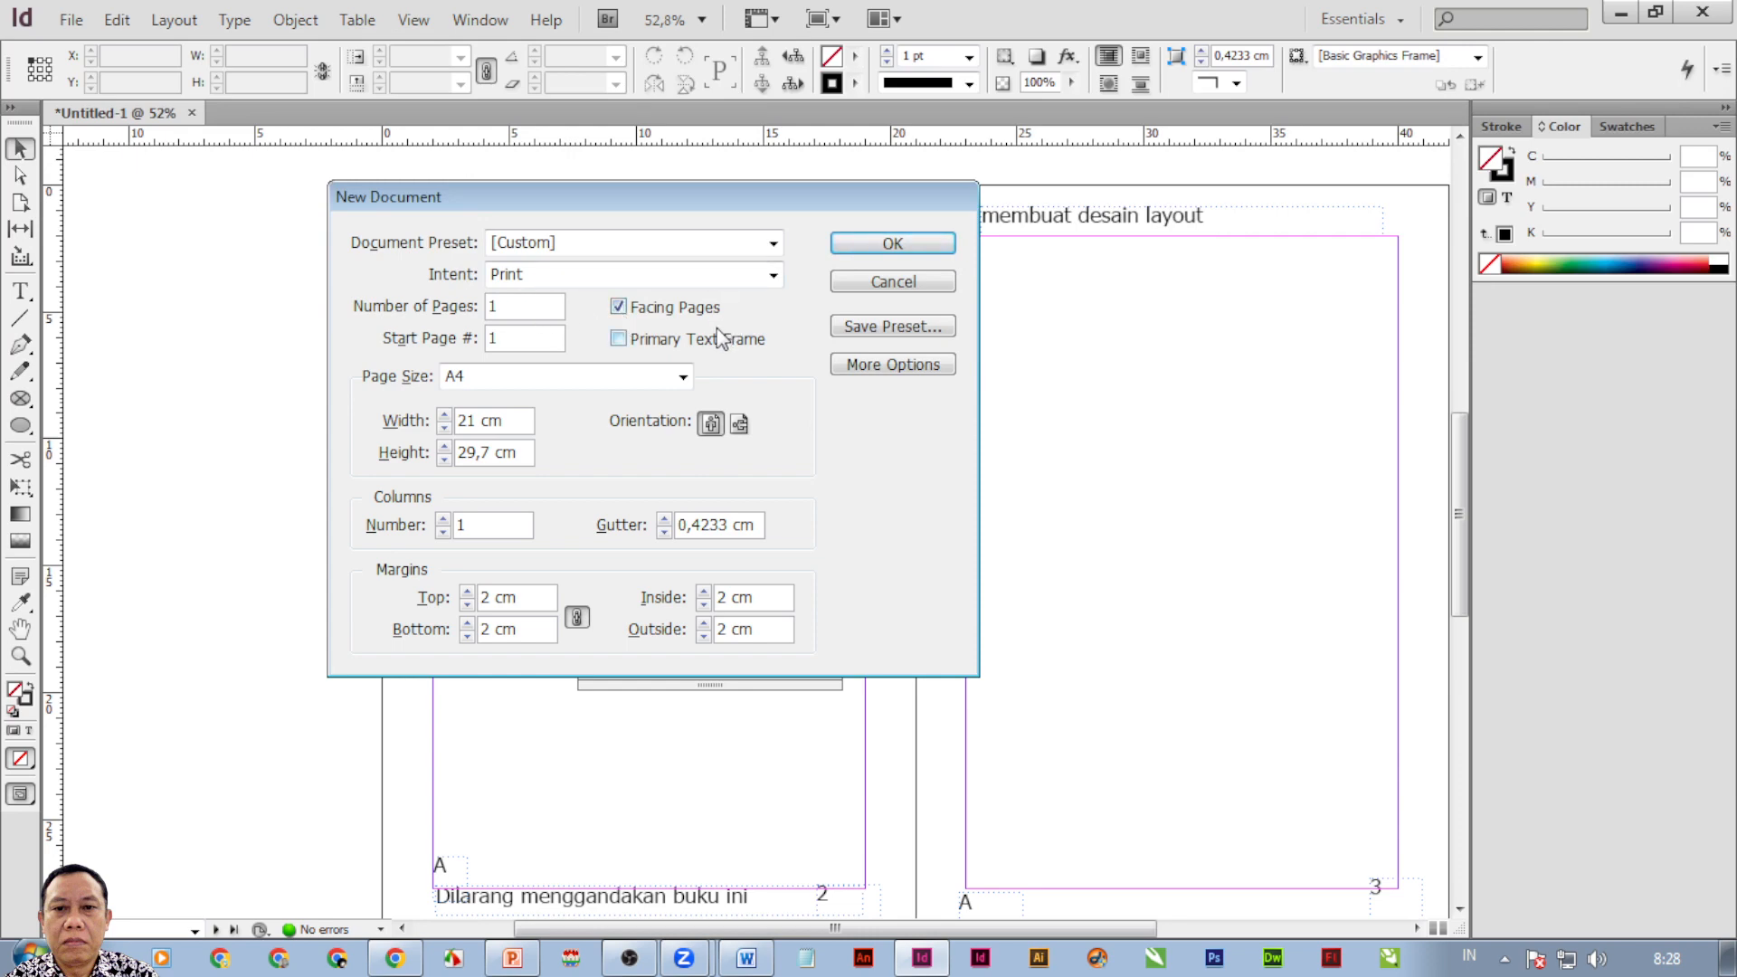
click(623, 308)
click(871, 286)
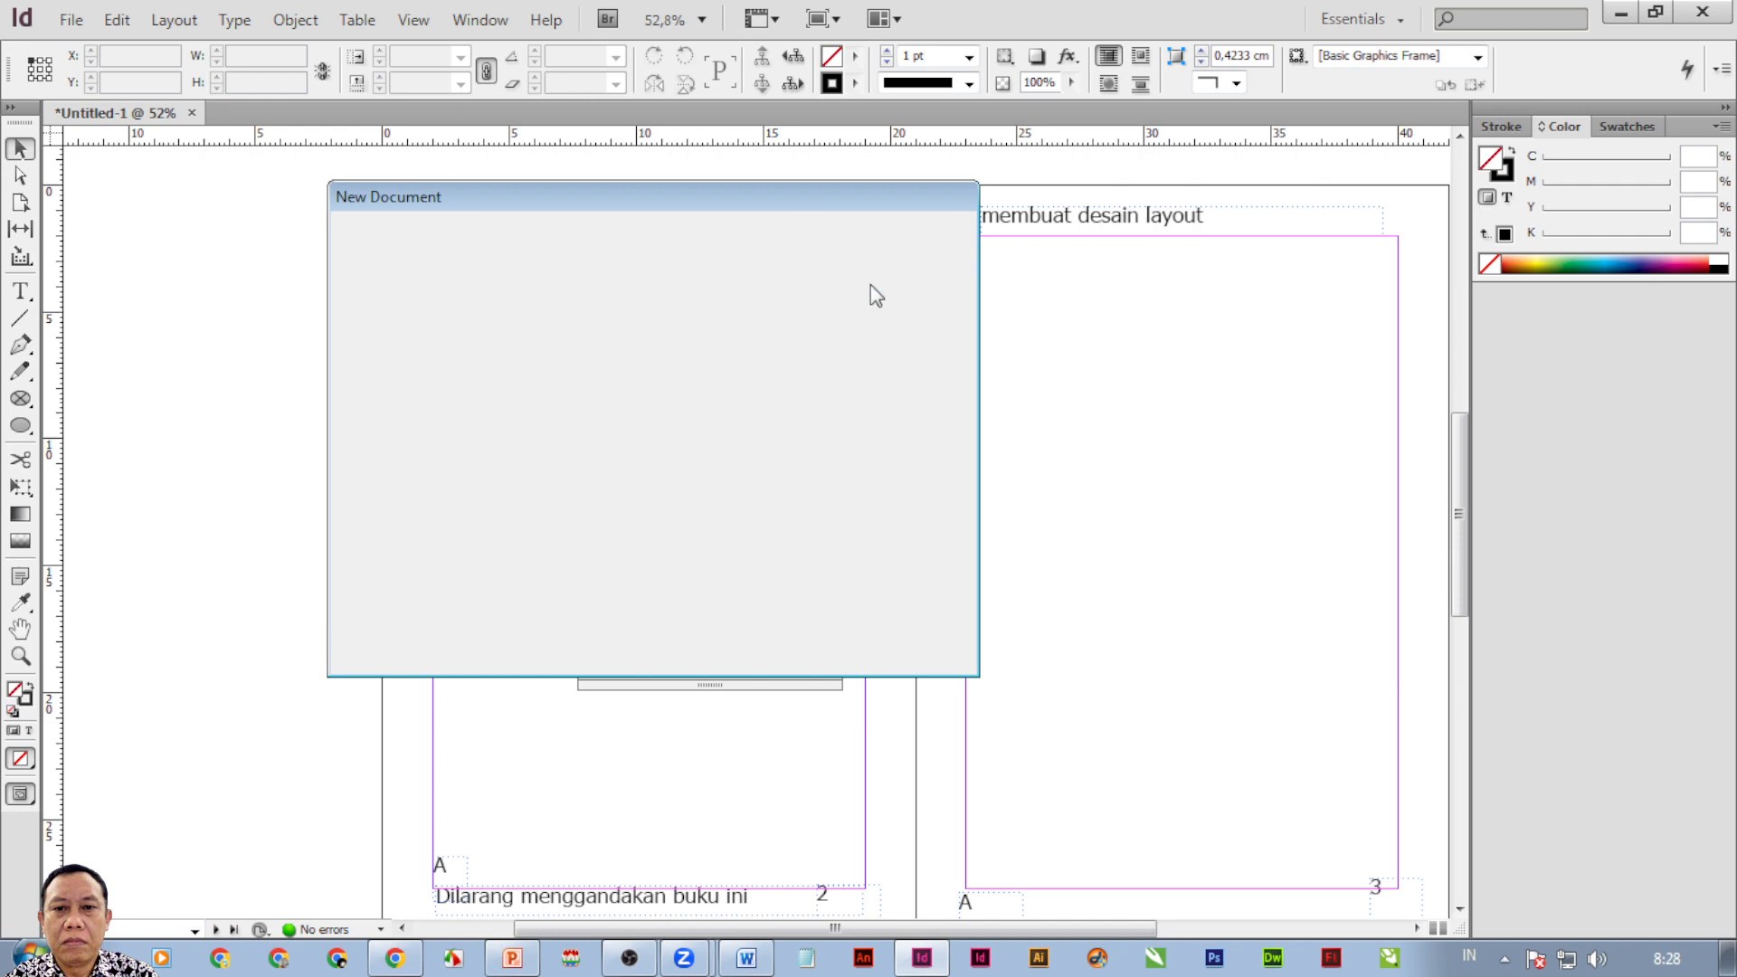
click(746, 959)
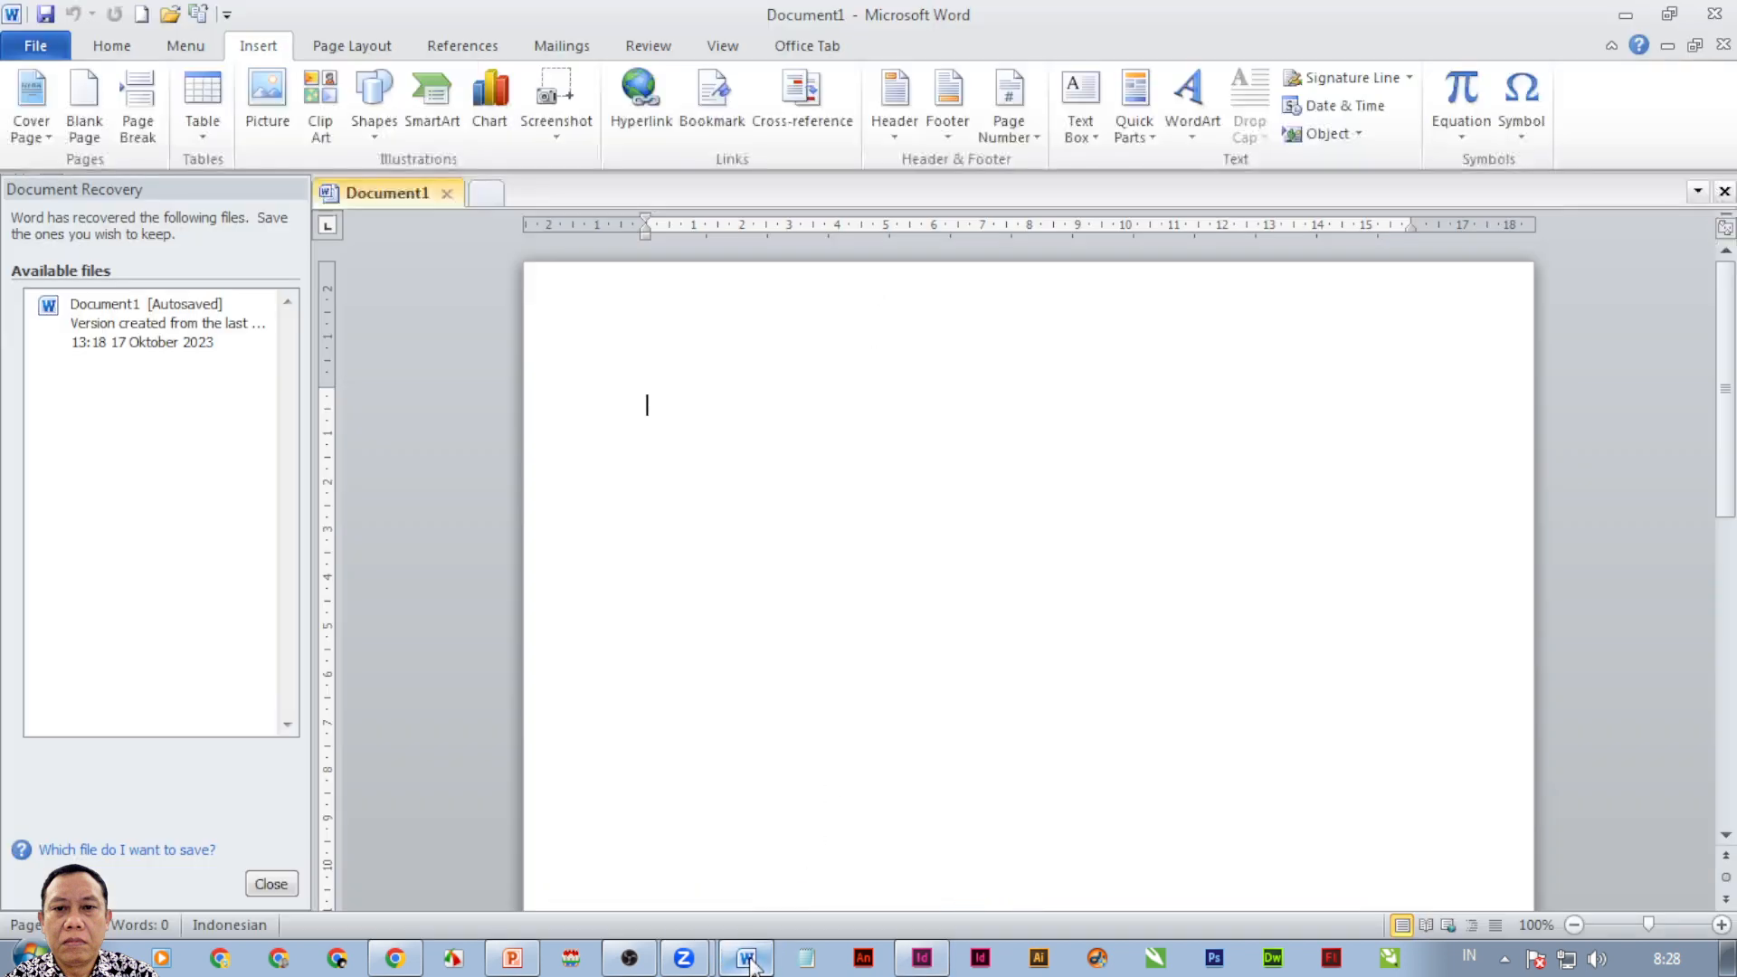
Preview Book fold for Multiple pages in Word's Page Setup, cancel, and return to InDesign.
click(348, 47)
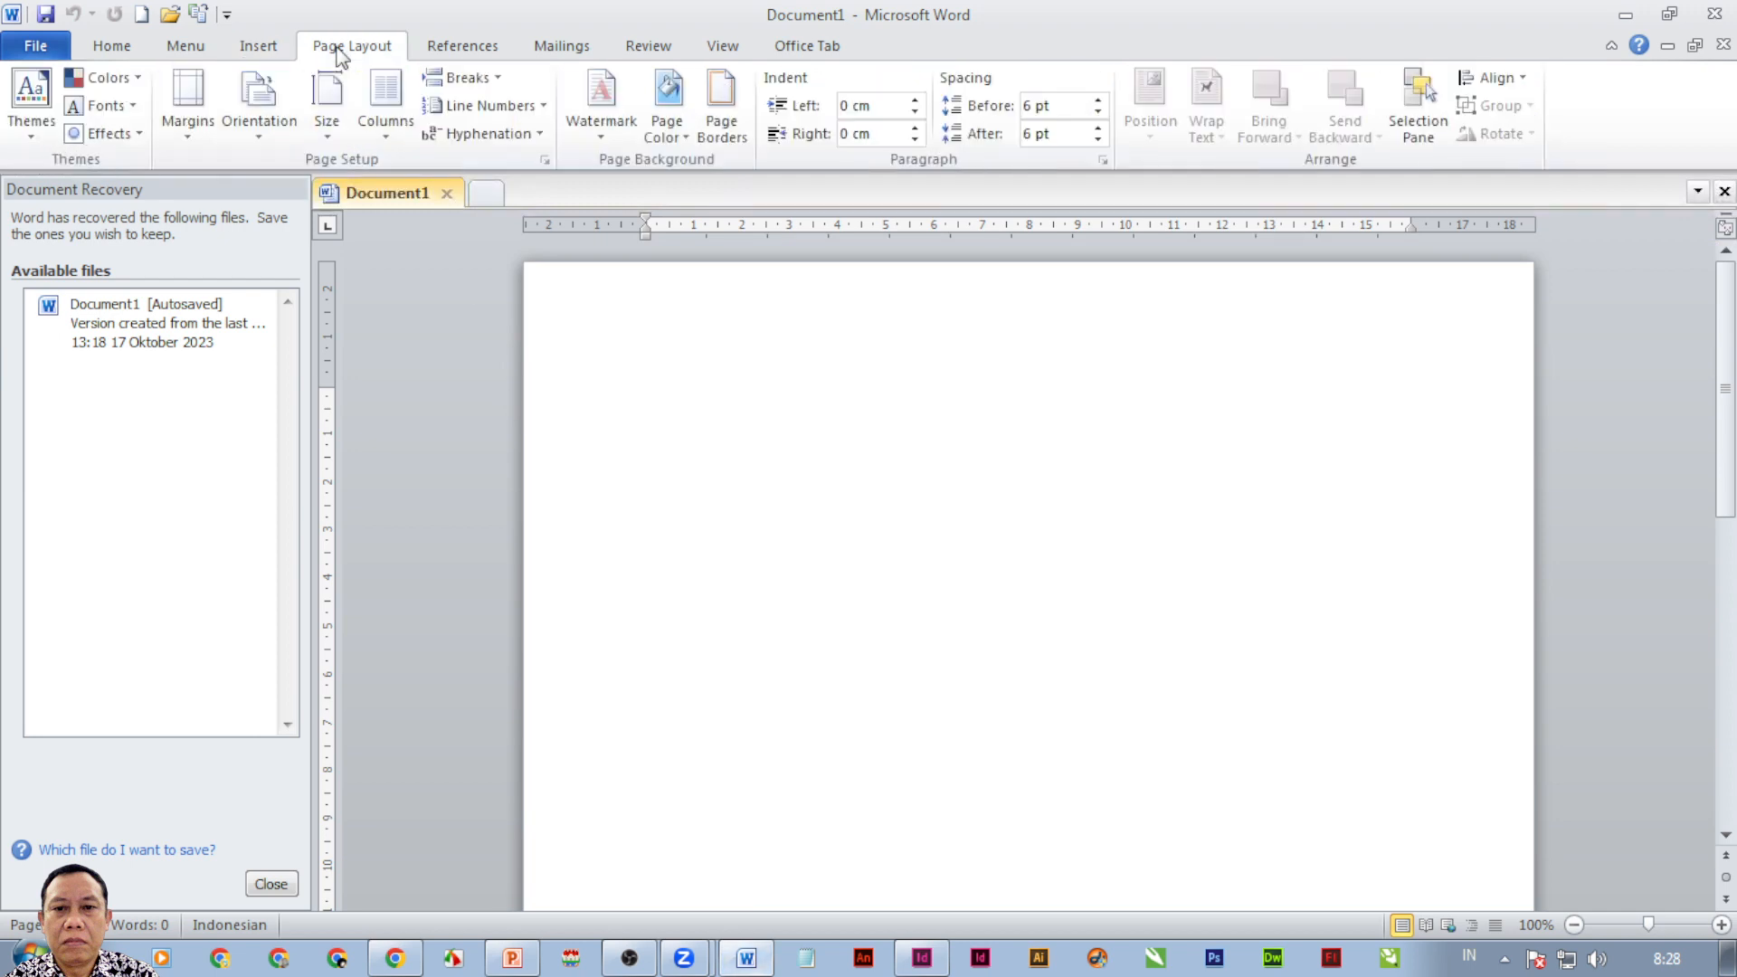
click(546, 161)
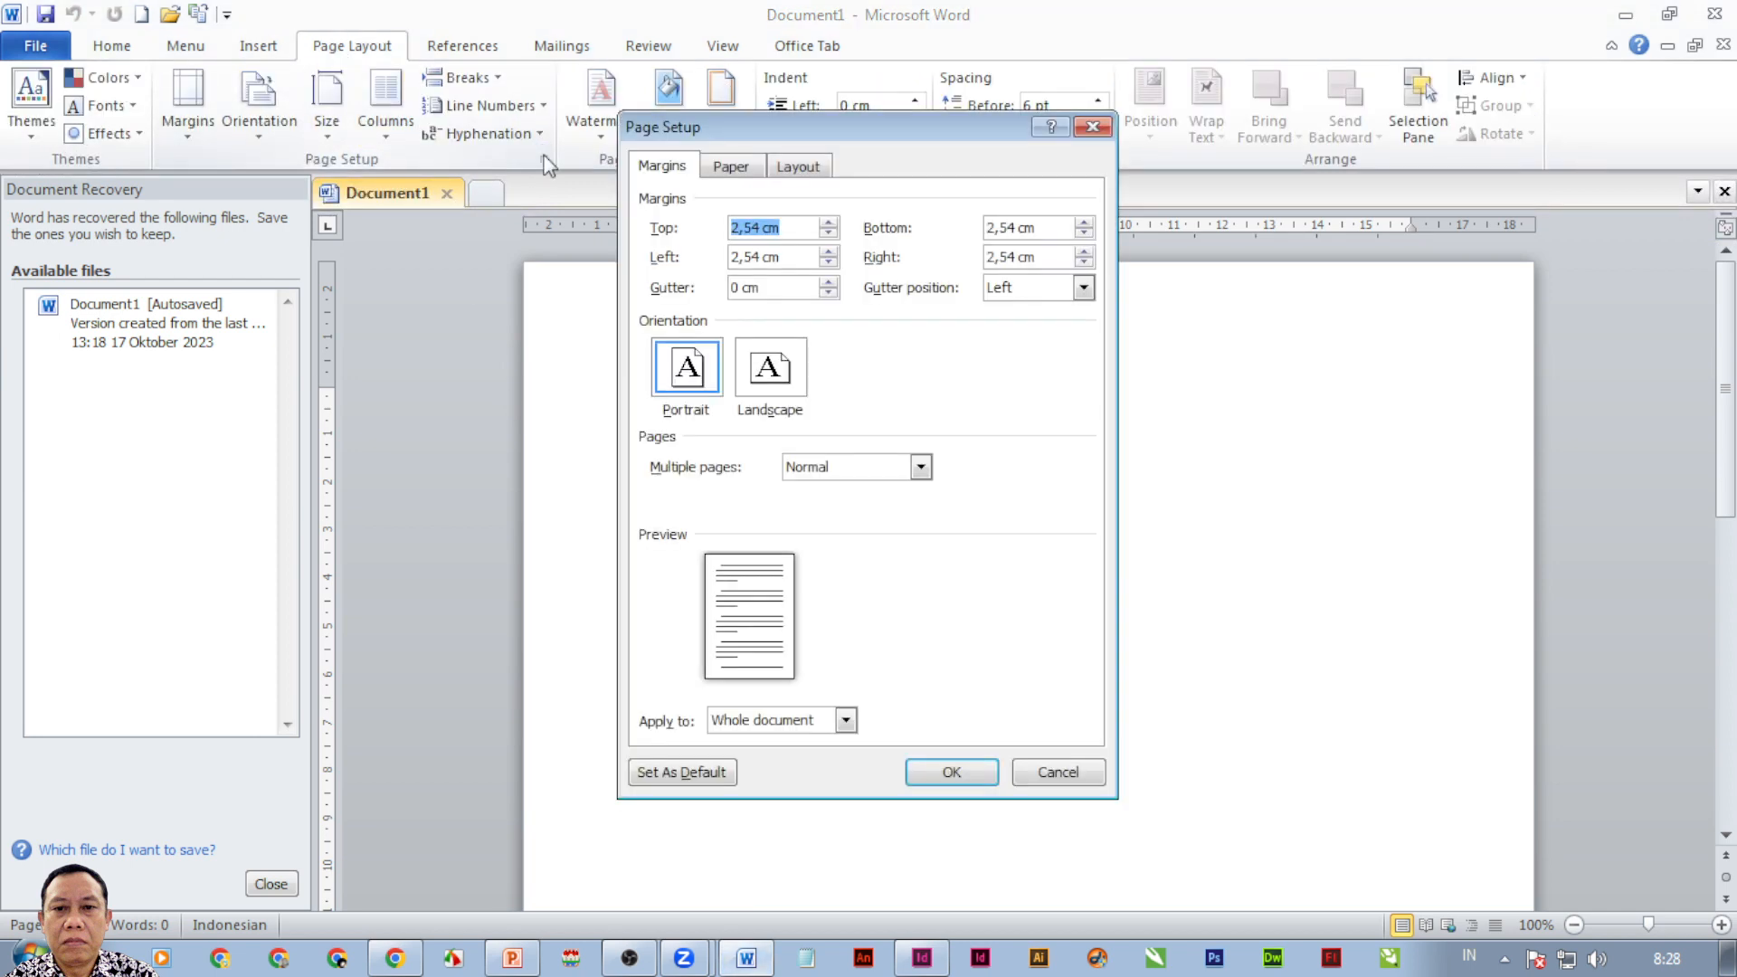
click(866, 468)
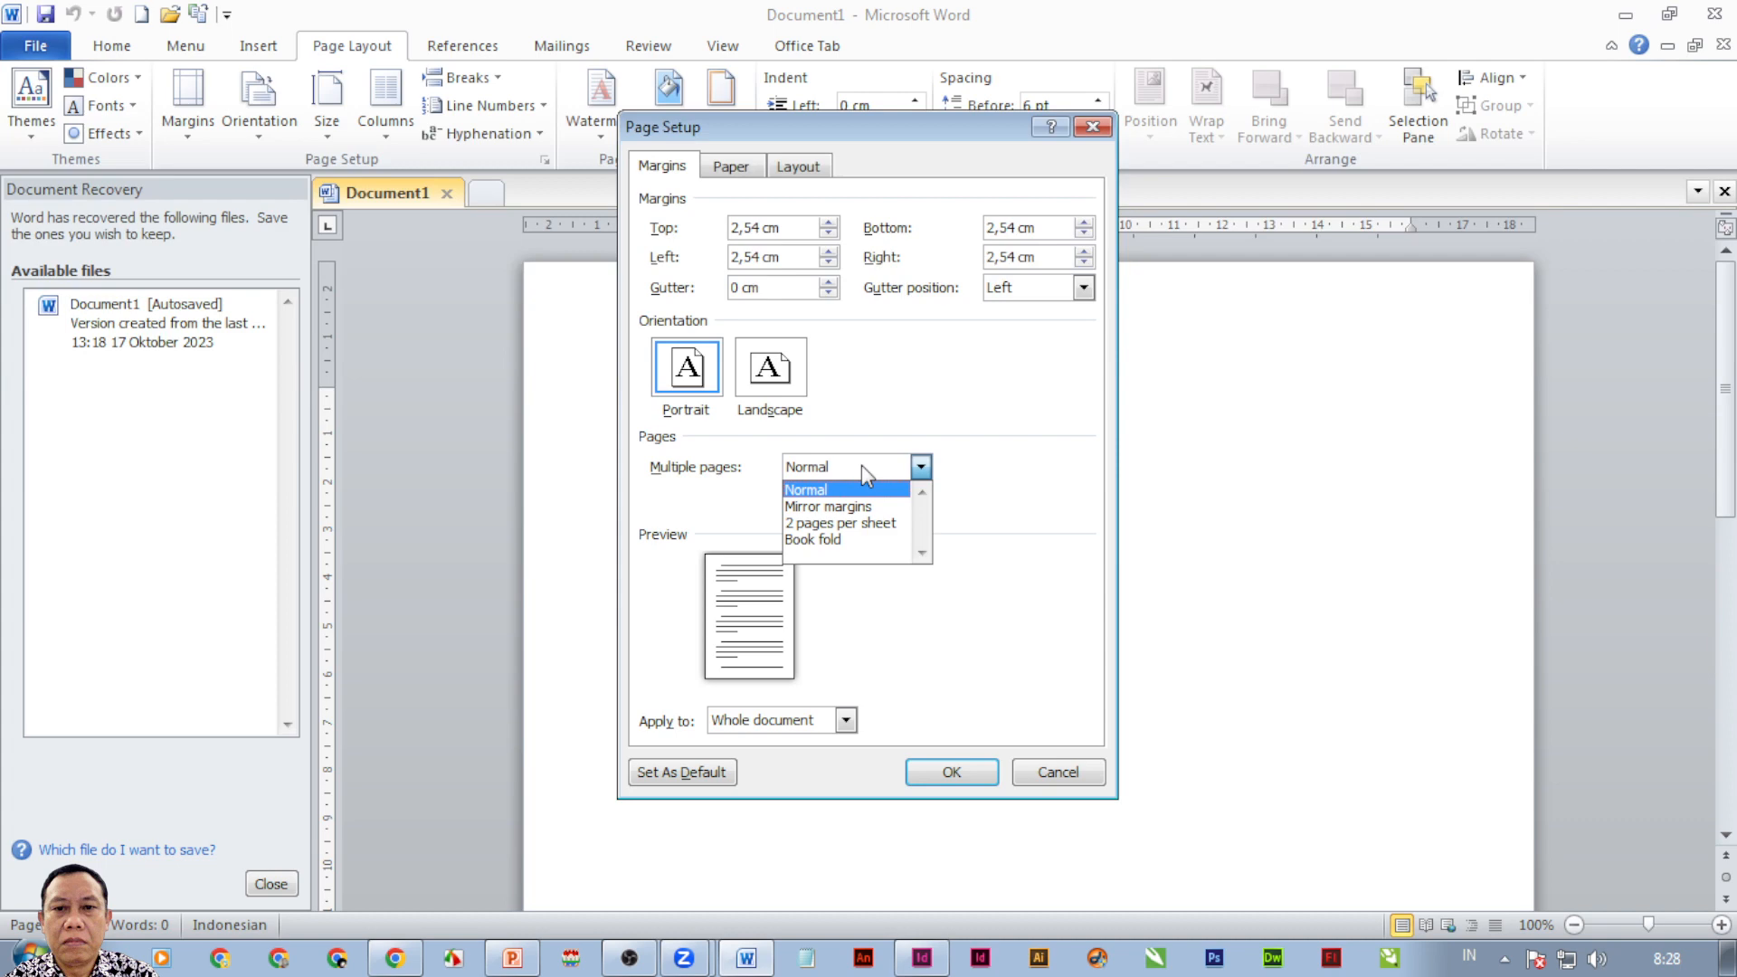
click(843, 541)
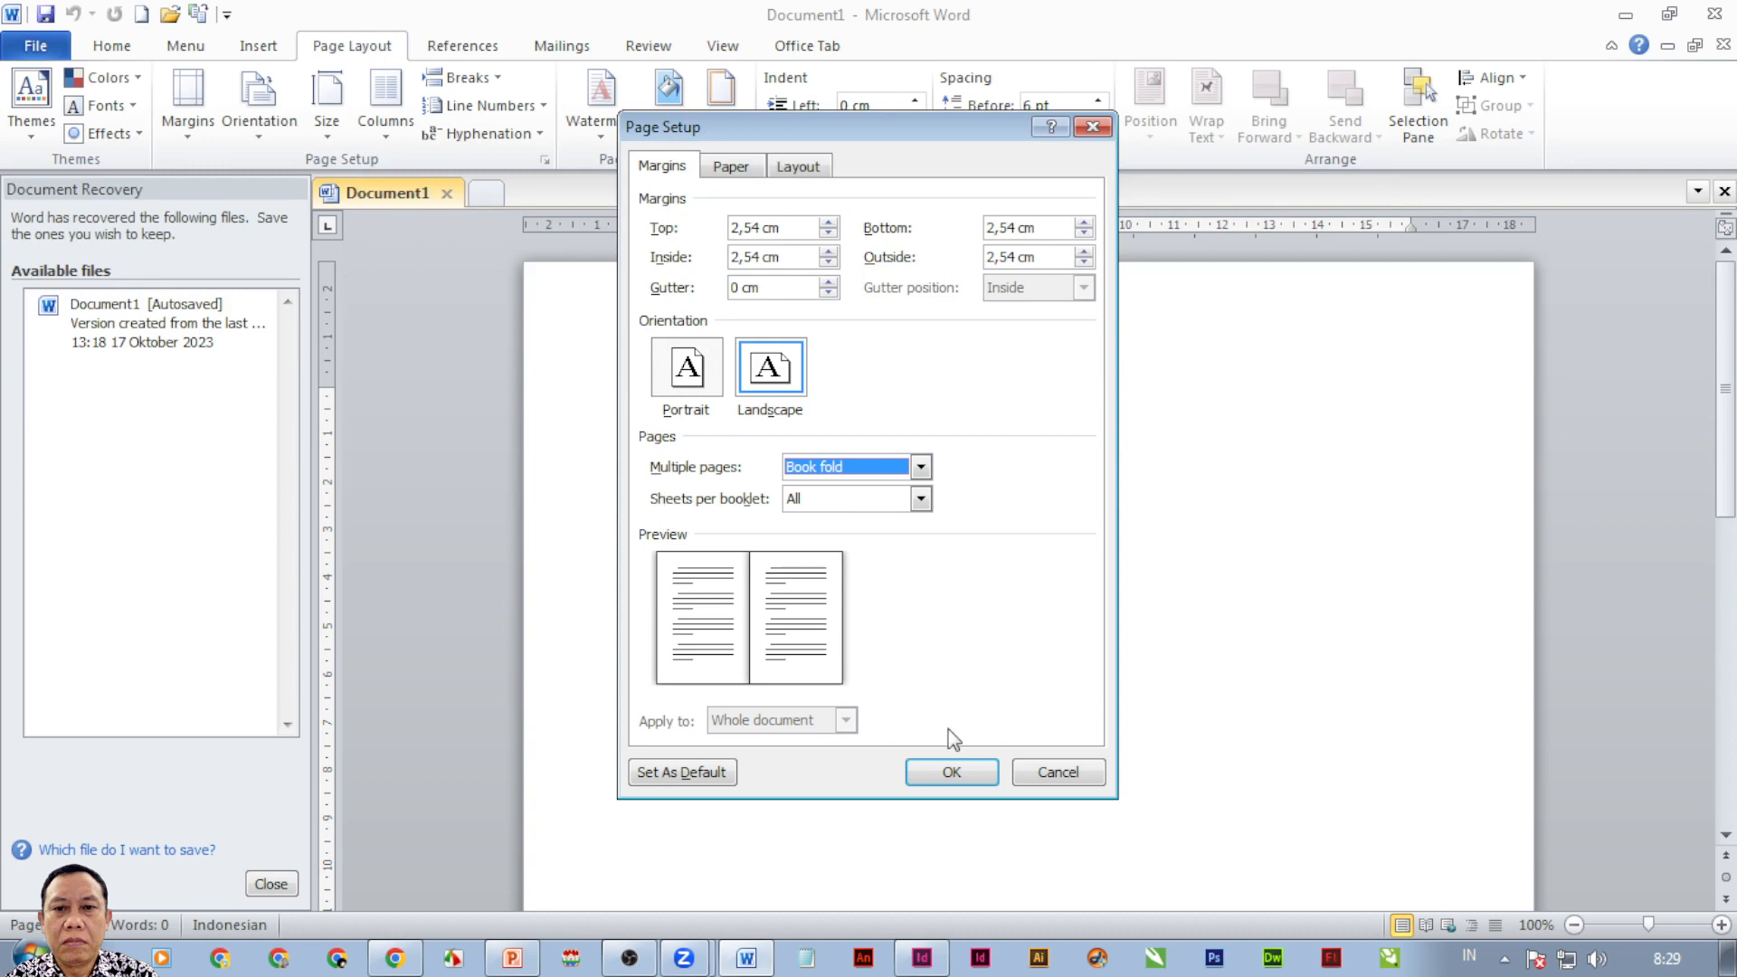
click(1057, 772)
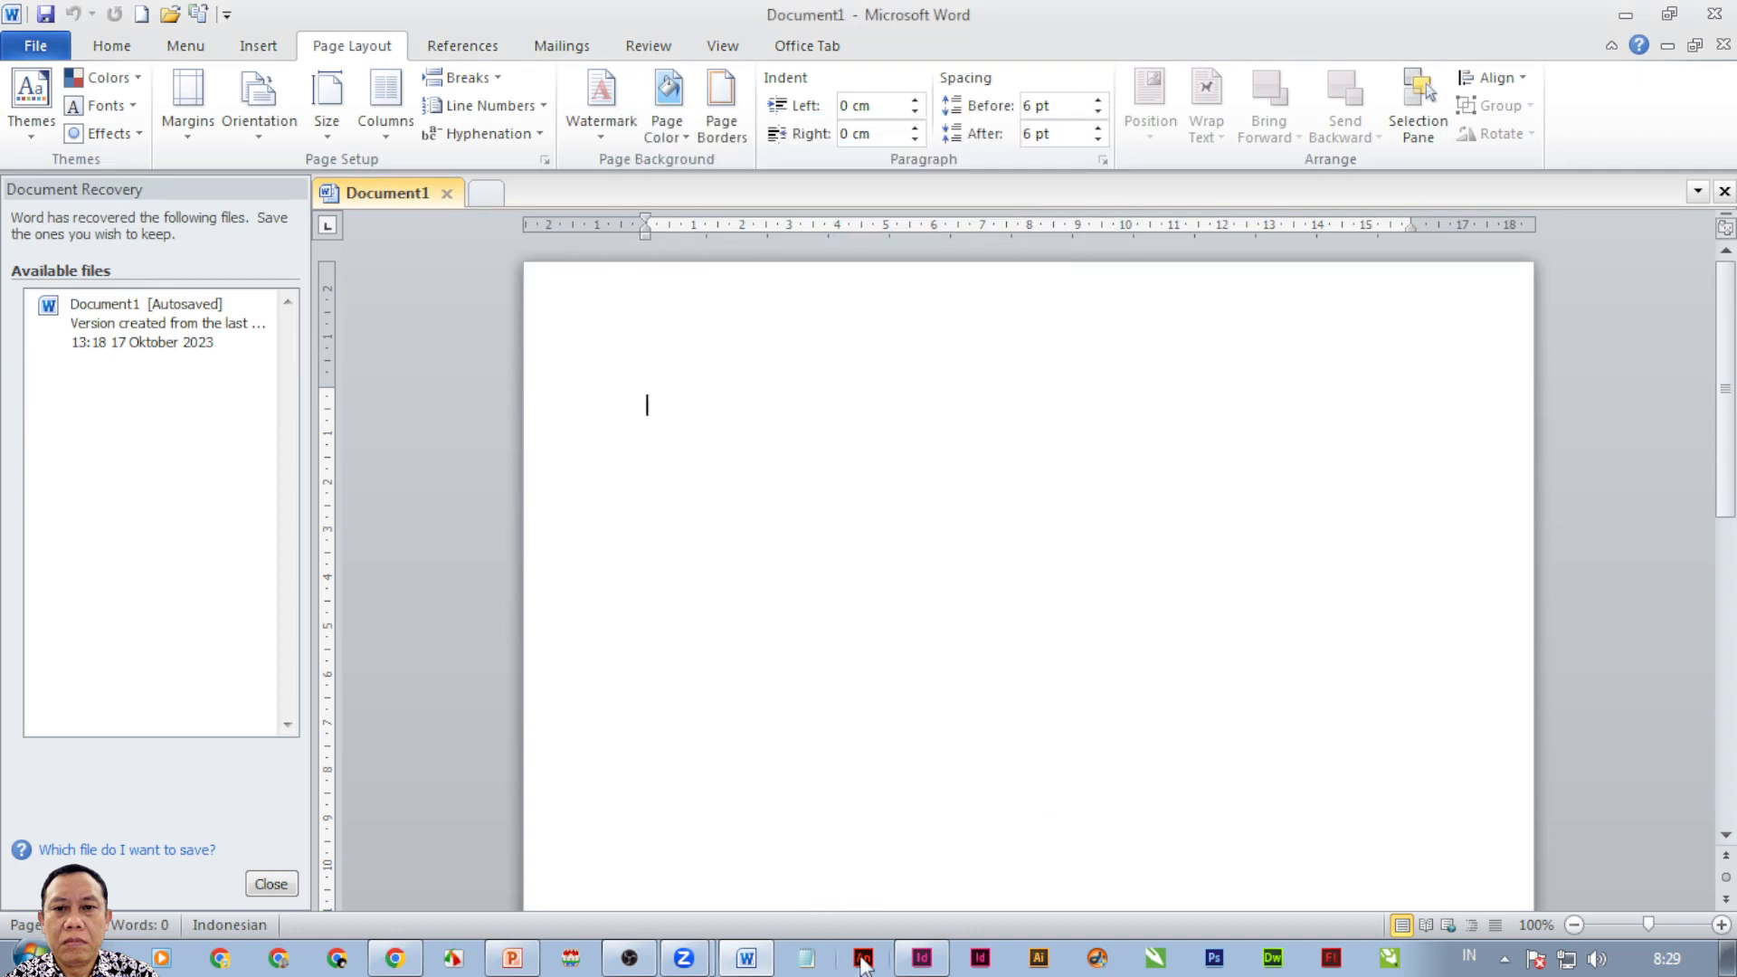
click(920, 961)
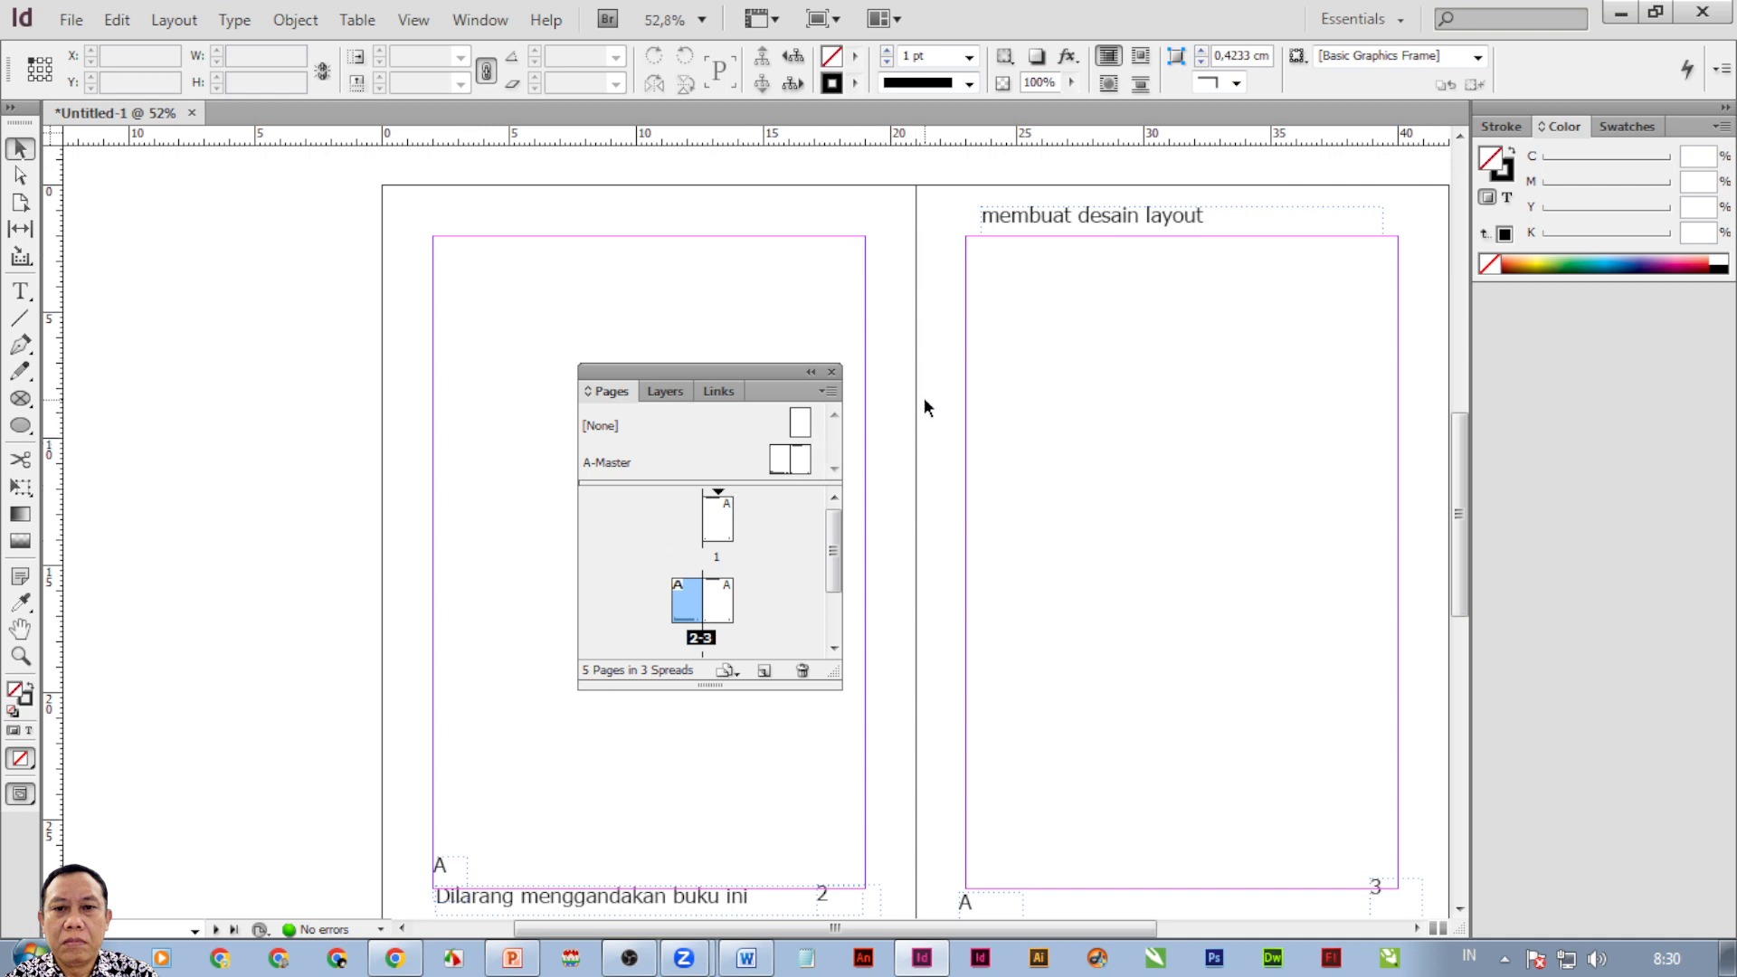
View document page 1 with its 'membuat desain layout' header and page number 1.
double_click(722, 536)
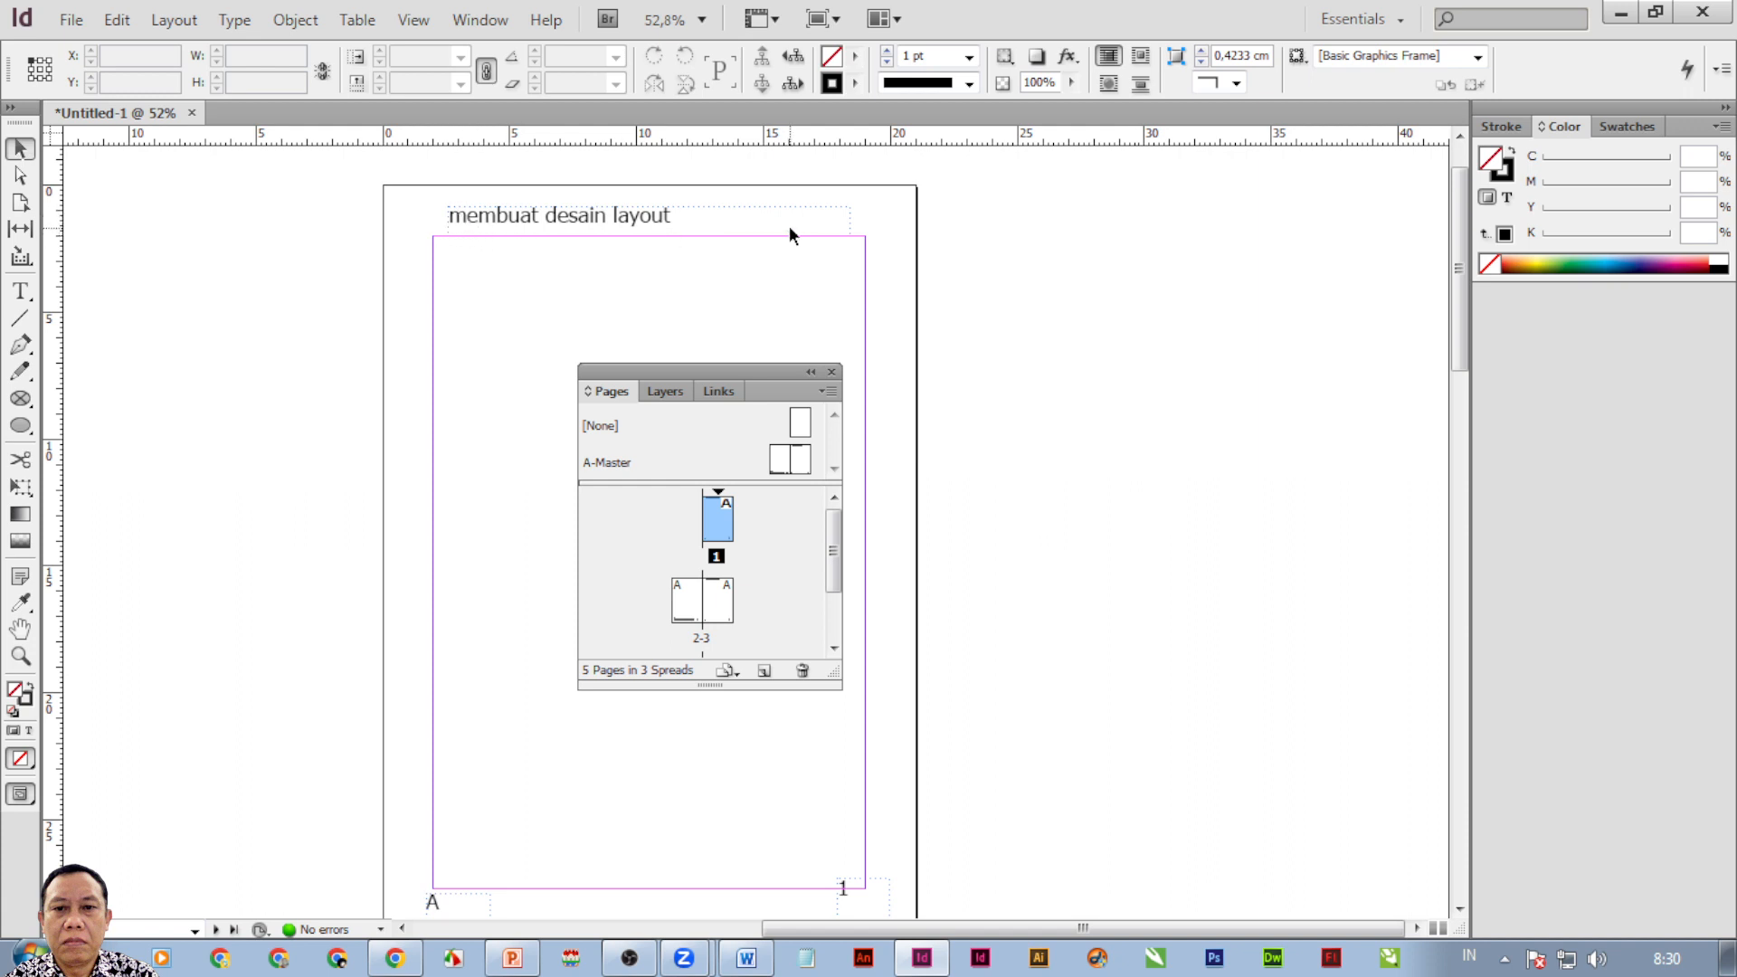
Open the A-Master spread showing its footer text, header and 'A' page-number markers.
click(780, 460)
double_click(780, 460)
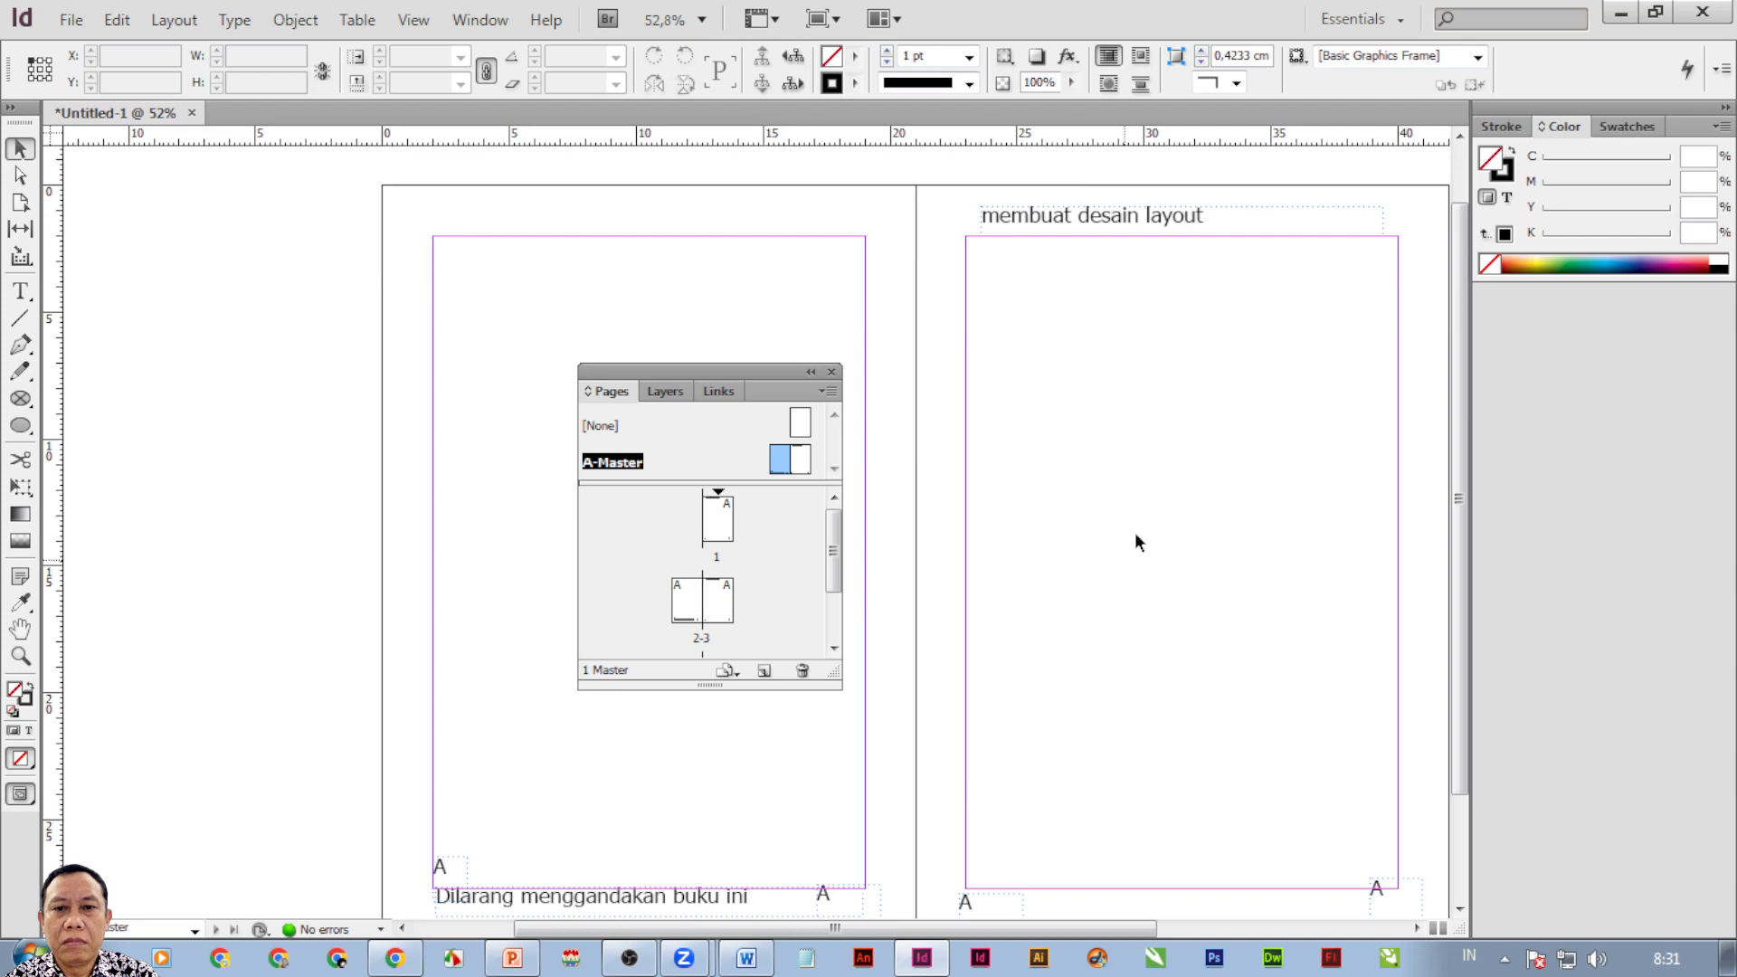
Fit the whole A-Master spread in view, select the left page-number marker, then switch to Zoom.
double_click(802, 463)
double_click(786, 468)
click(823, 892)
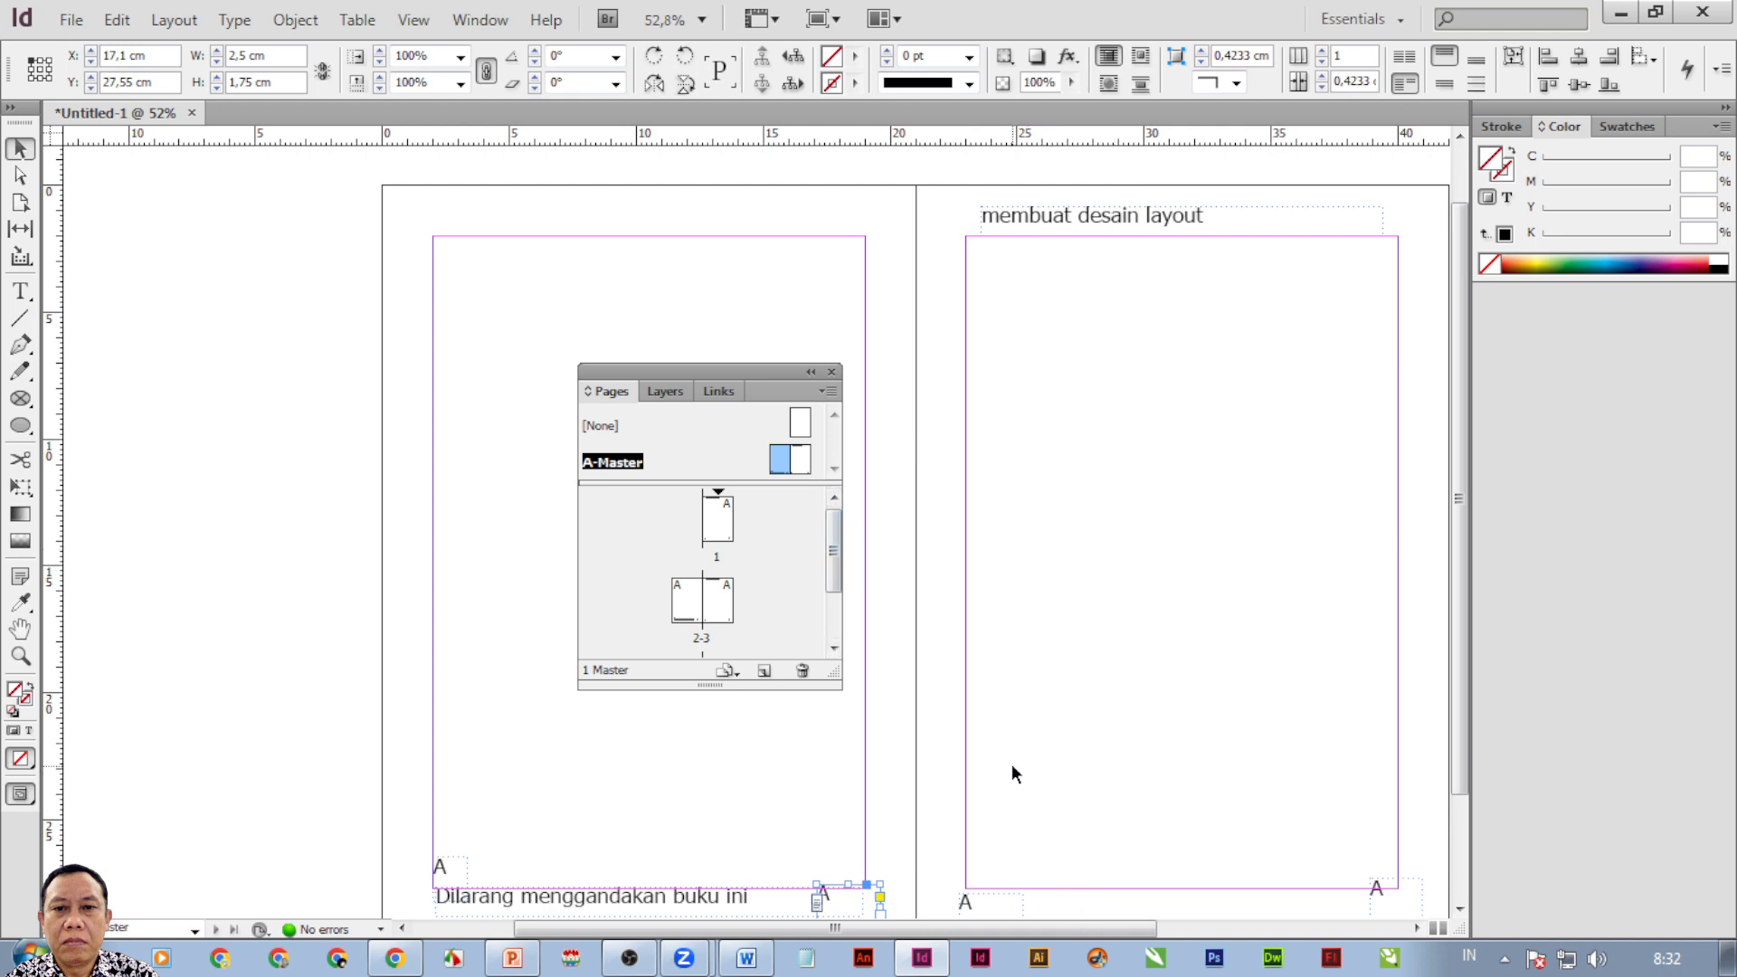
click(1064, 924)
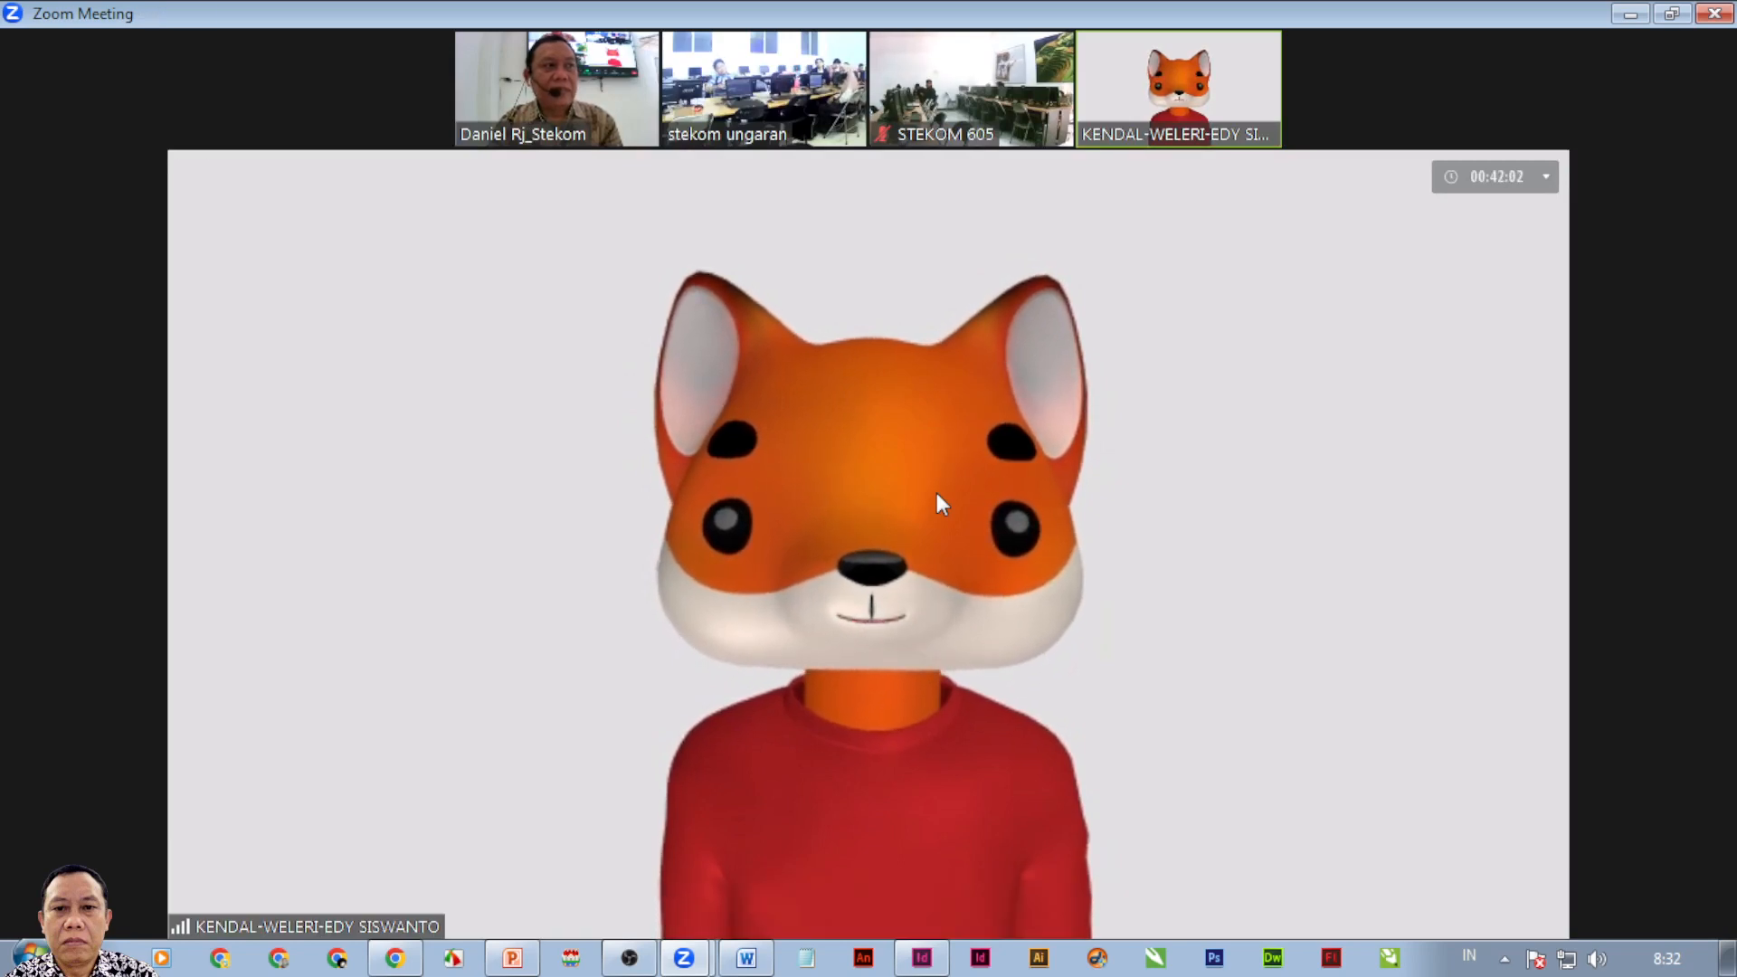
Bring InDesign back in front of the Zoom meeting, showing the unchanged A-Master spread.
mouse_move(930, 485)
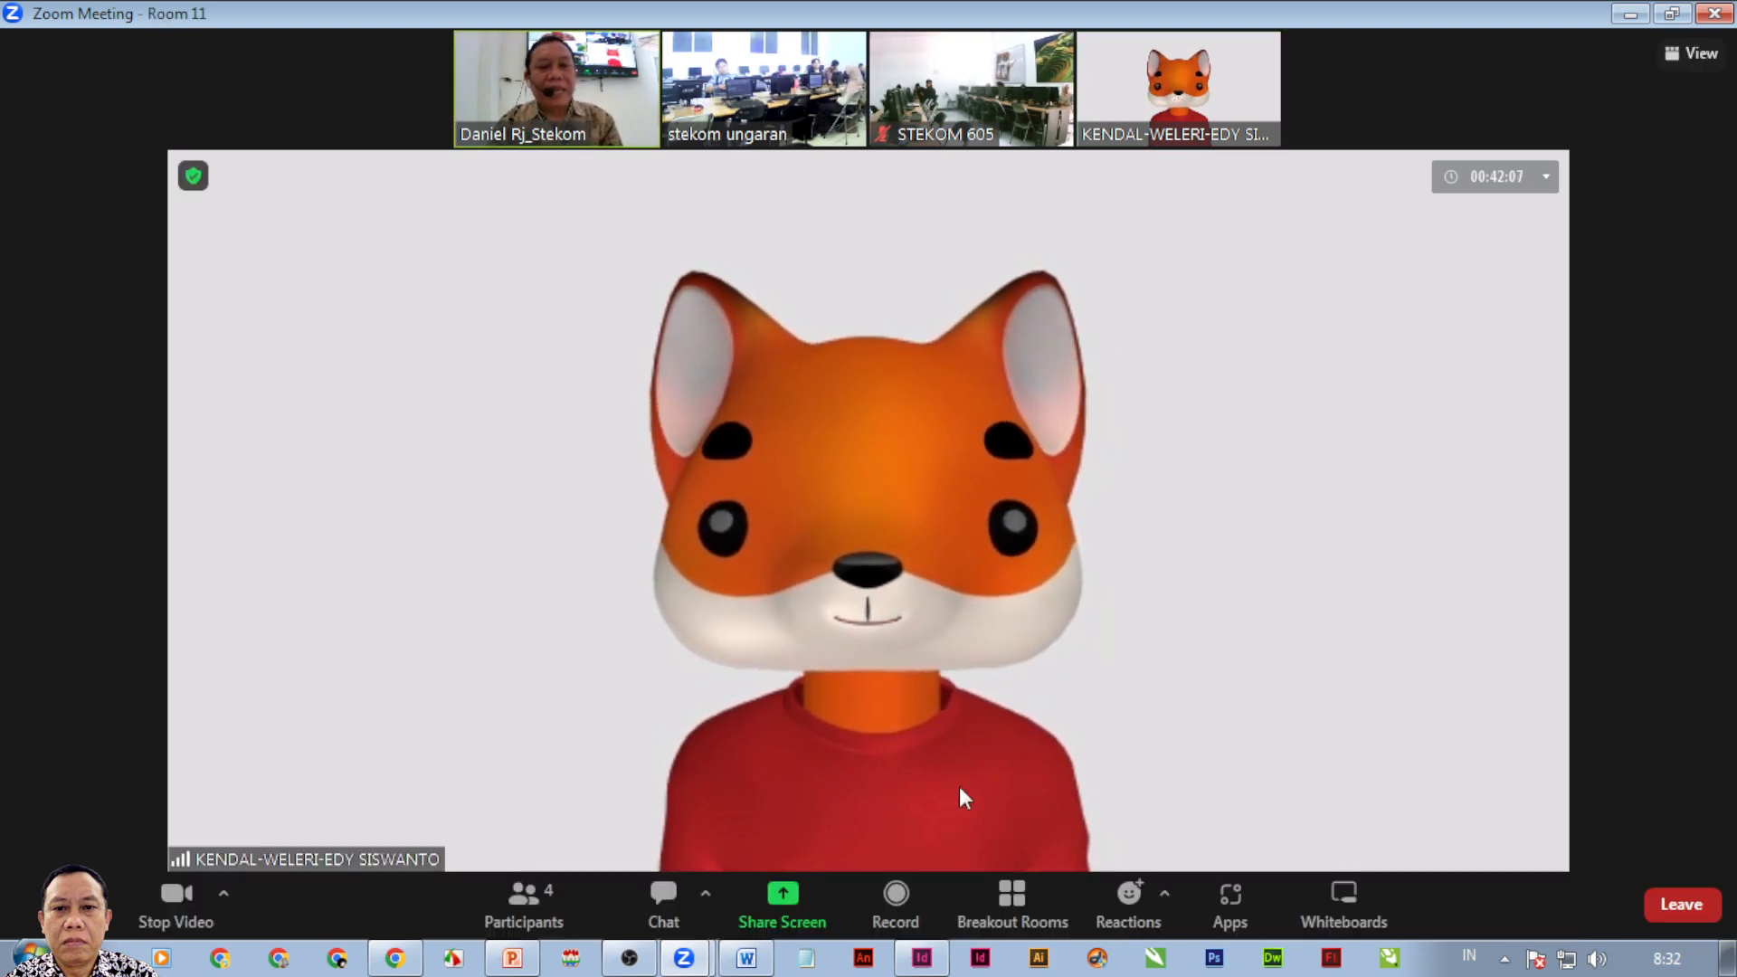
click(922, 958)
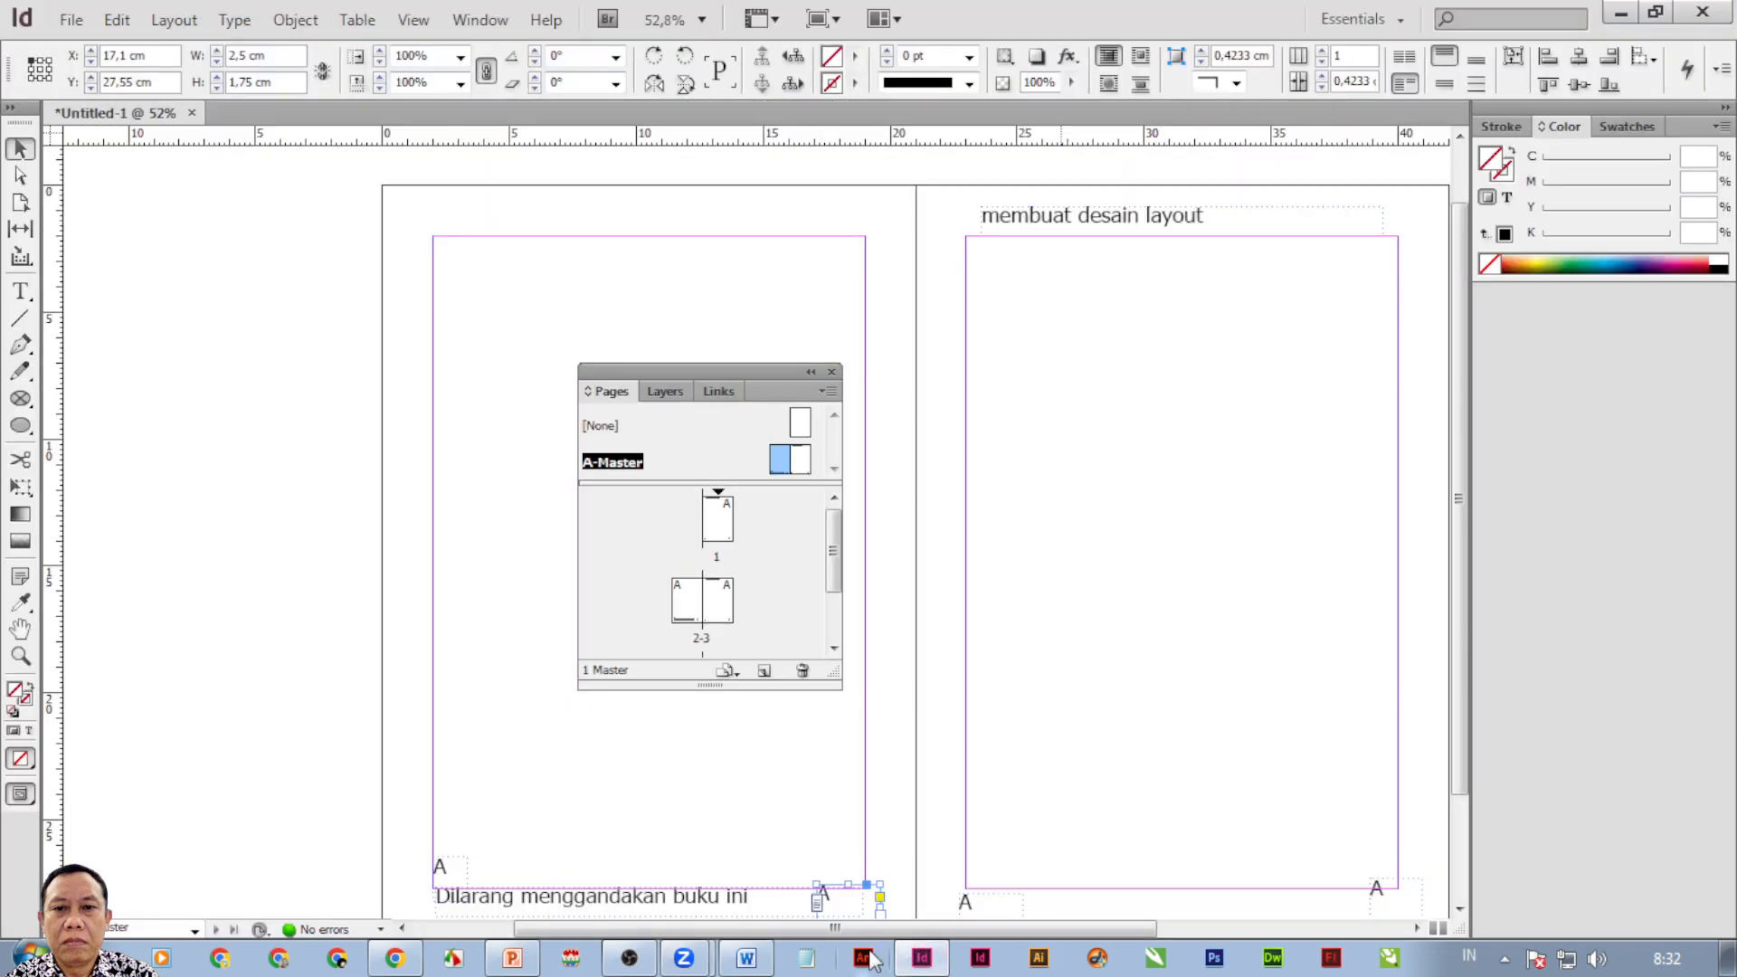
click(685, 958)
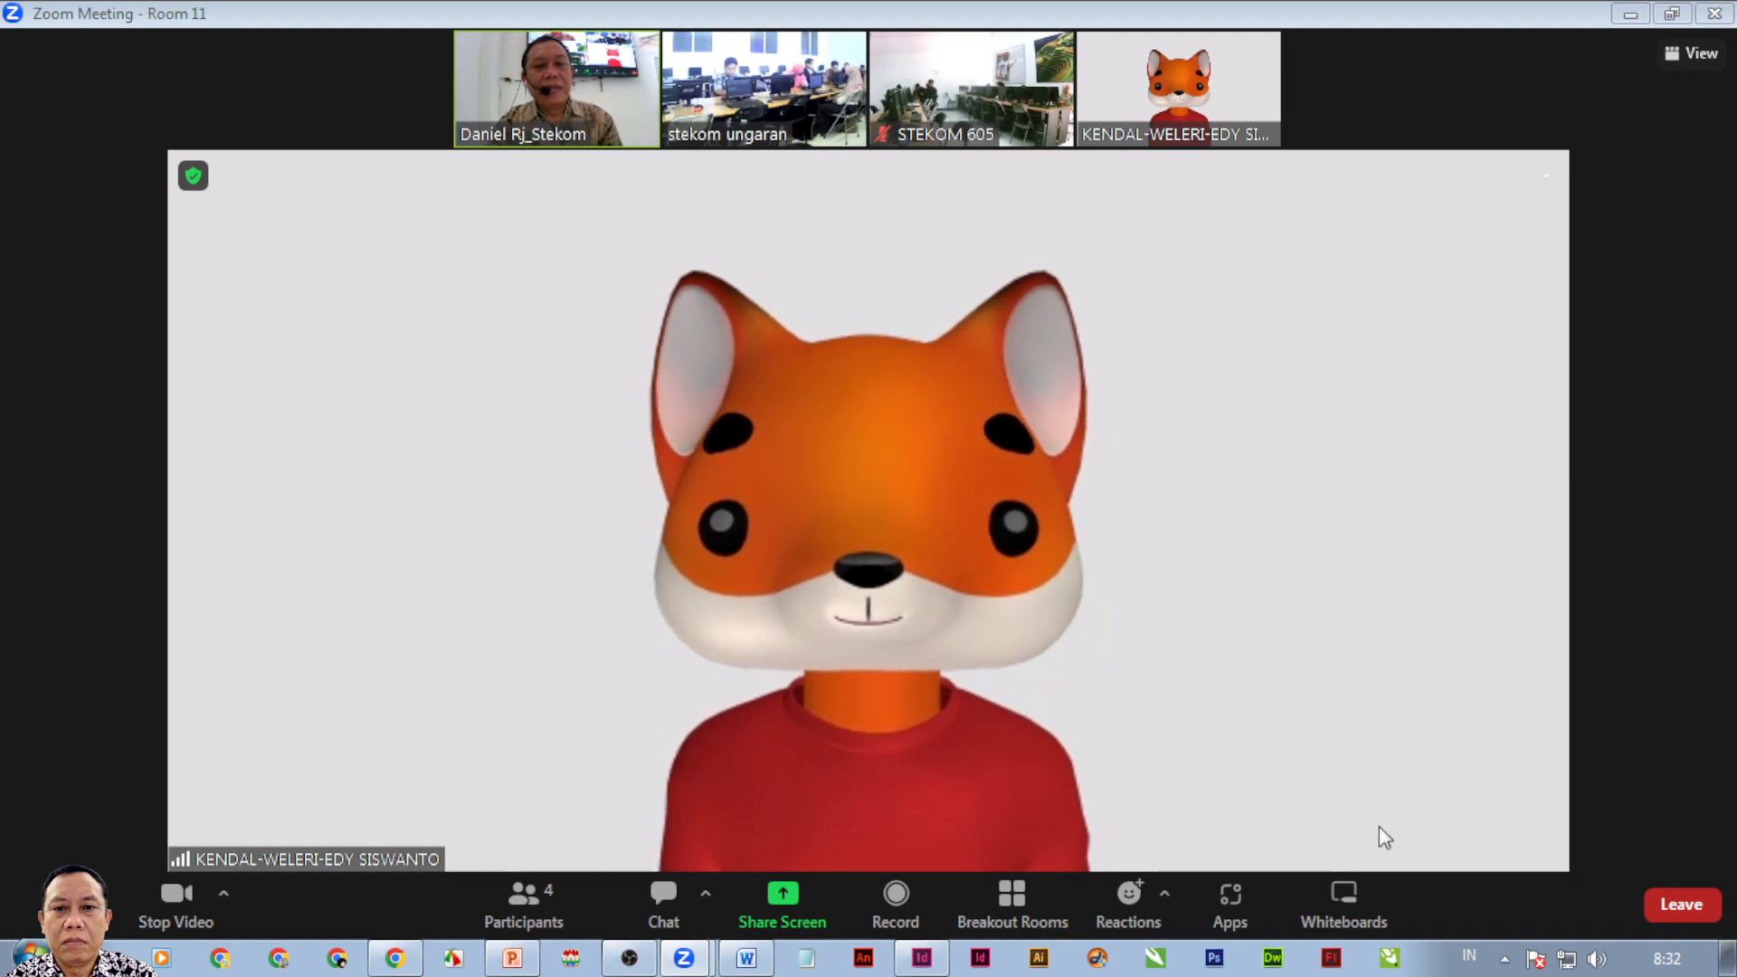
key(alt+Tab)
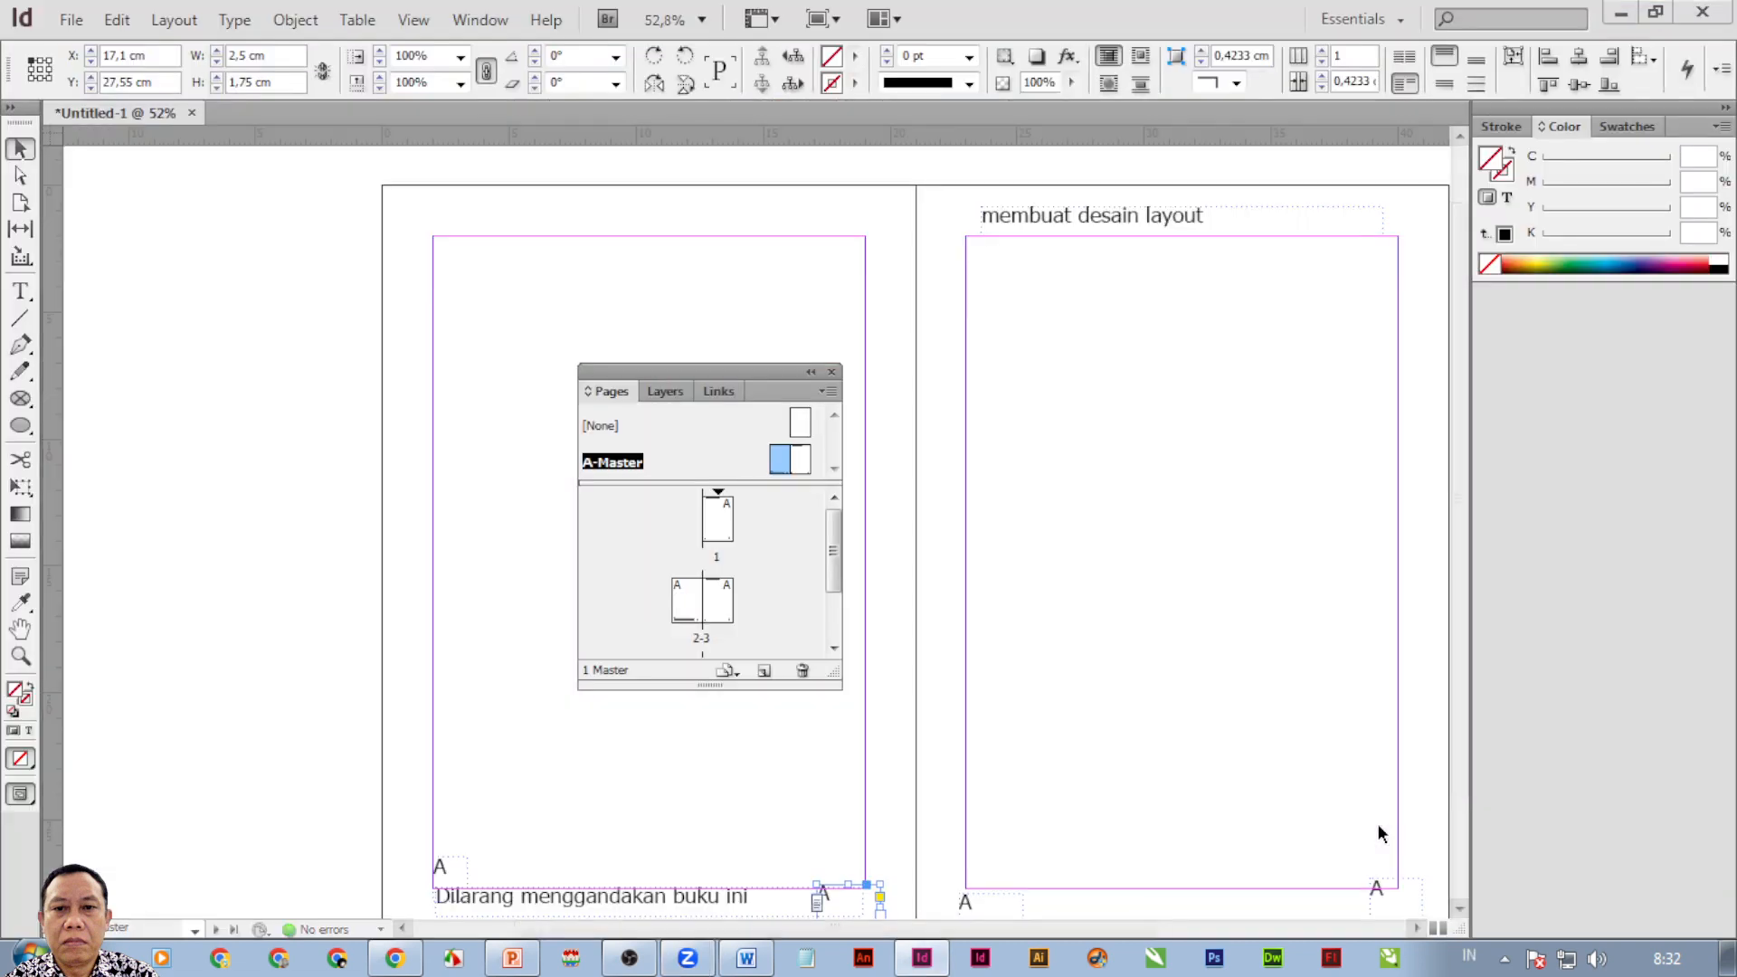
Return from the A-Master spread to document page 1 in the Pages panel.
double_click(724, 525)
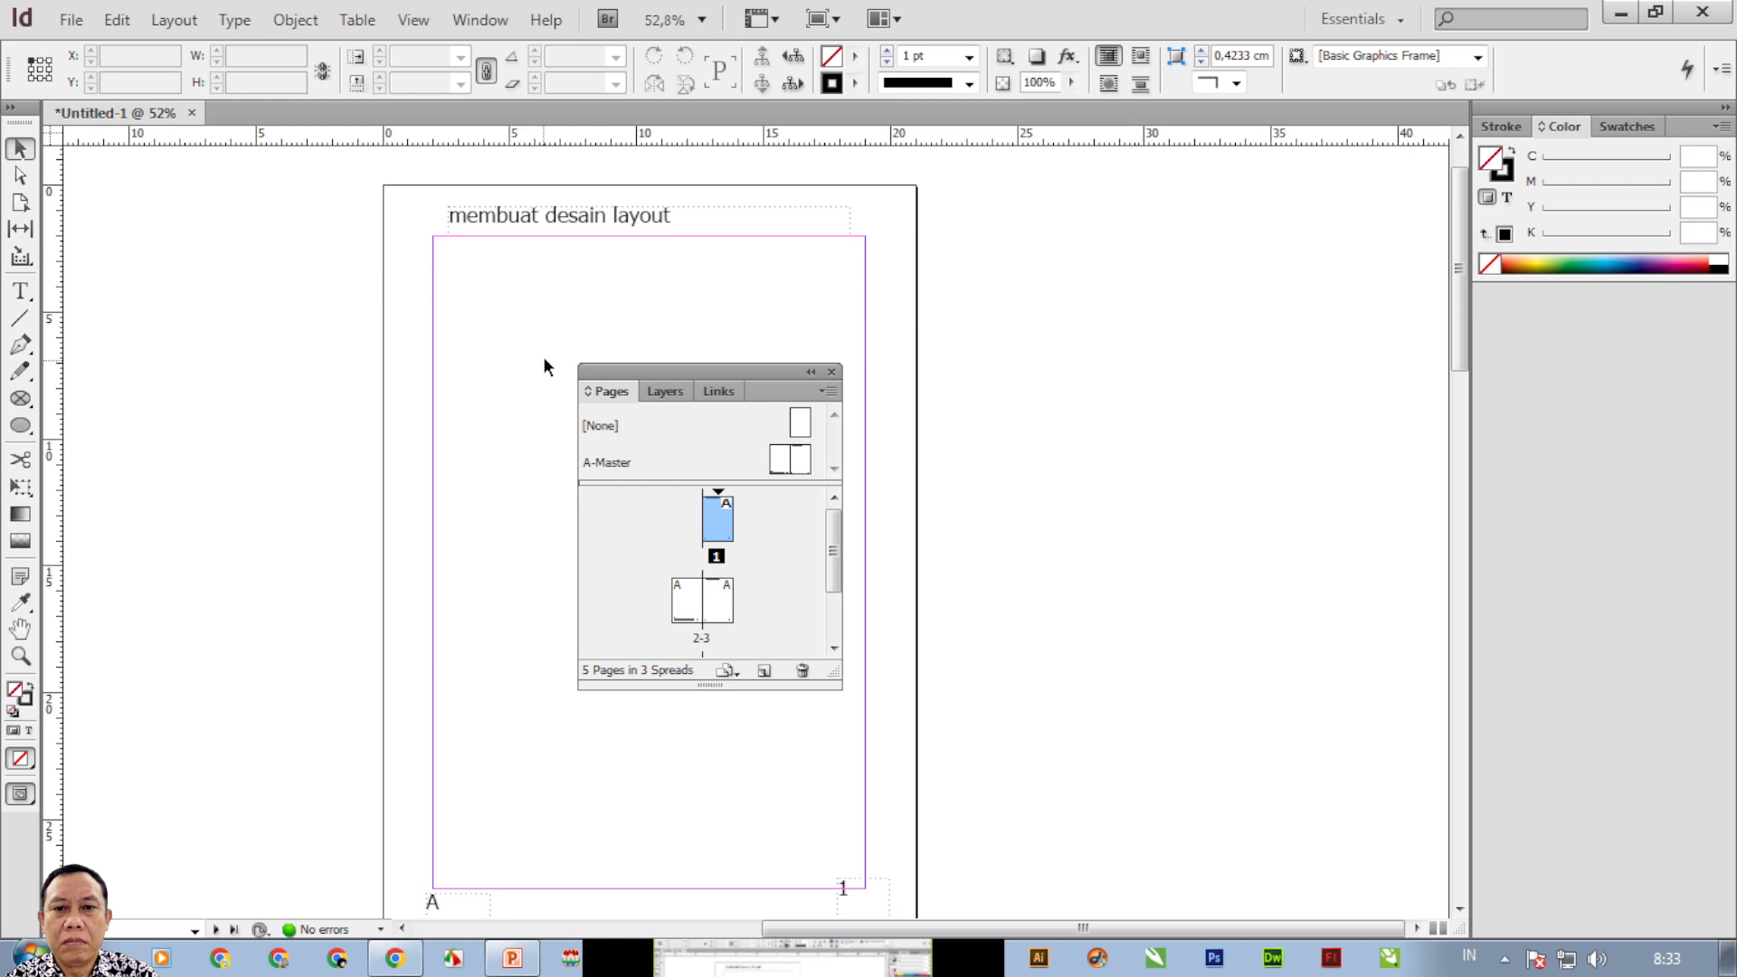
Create a new A3 landscape document.
click(72, 27)
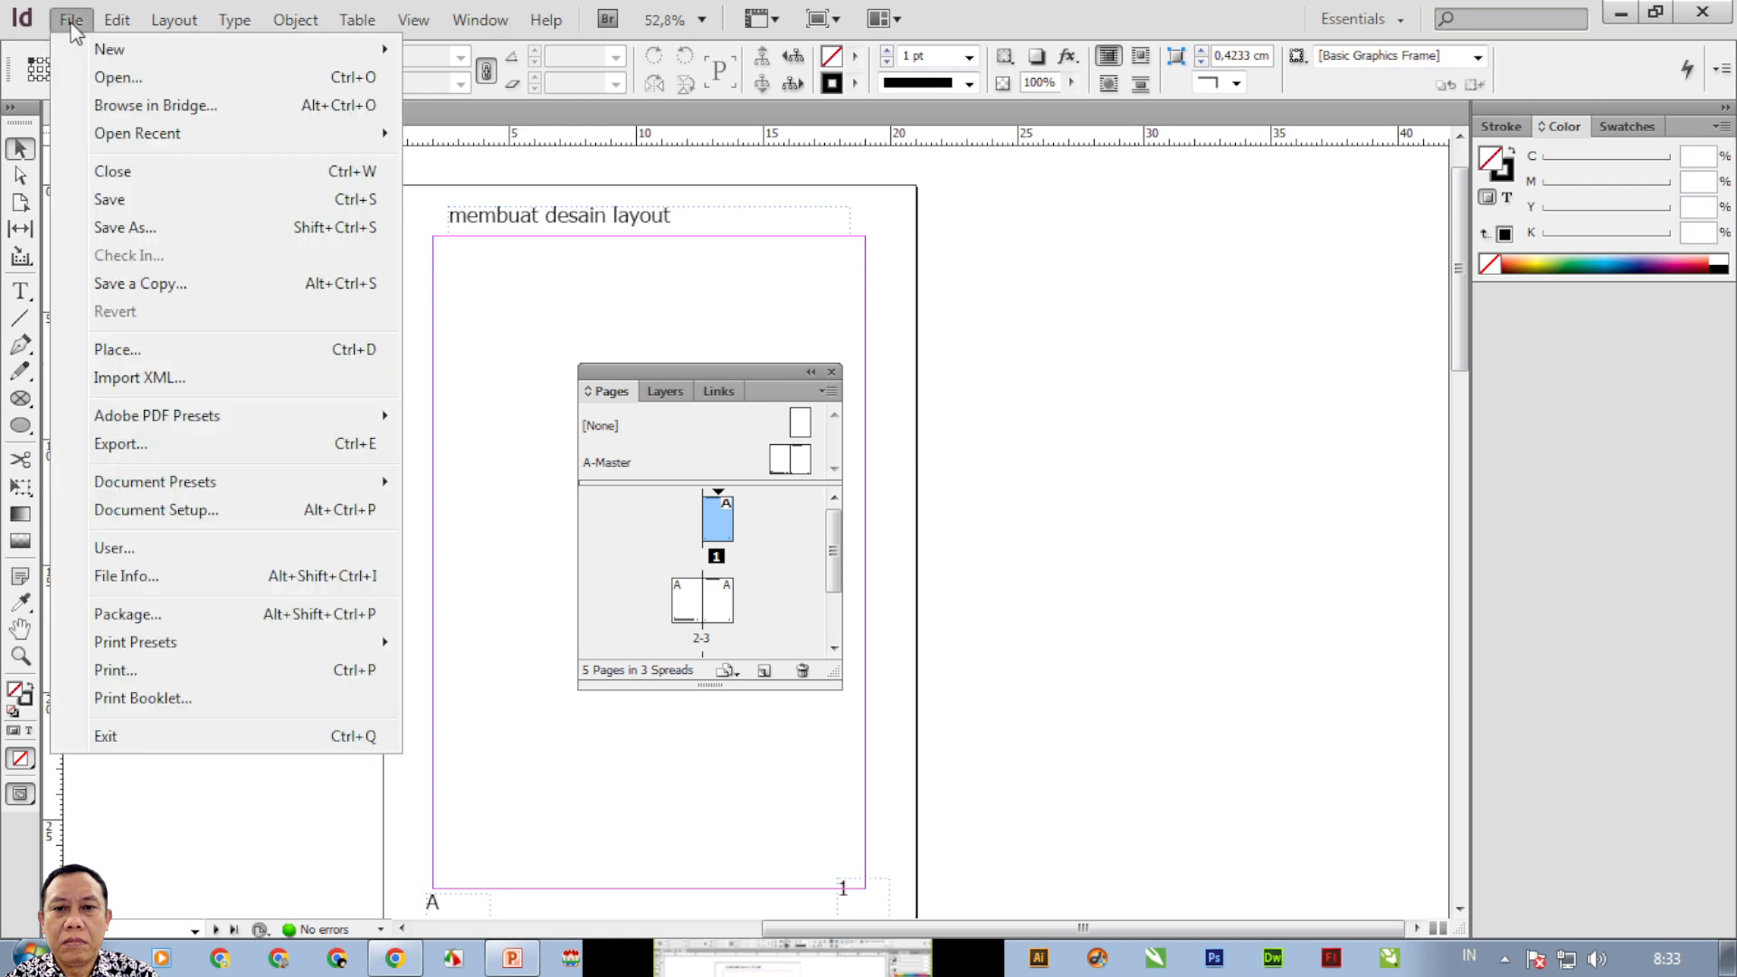
mouse_move(203, 49)
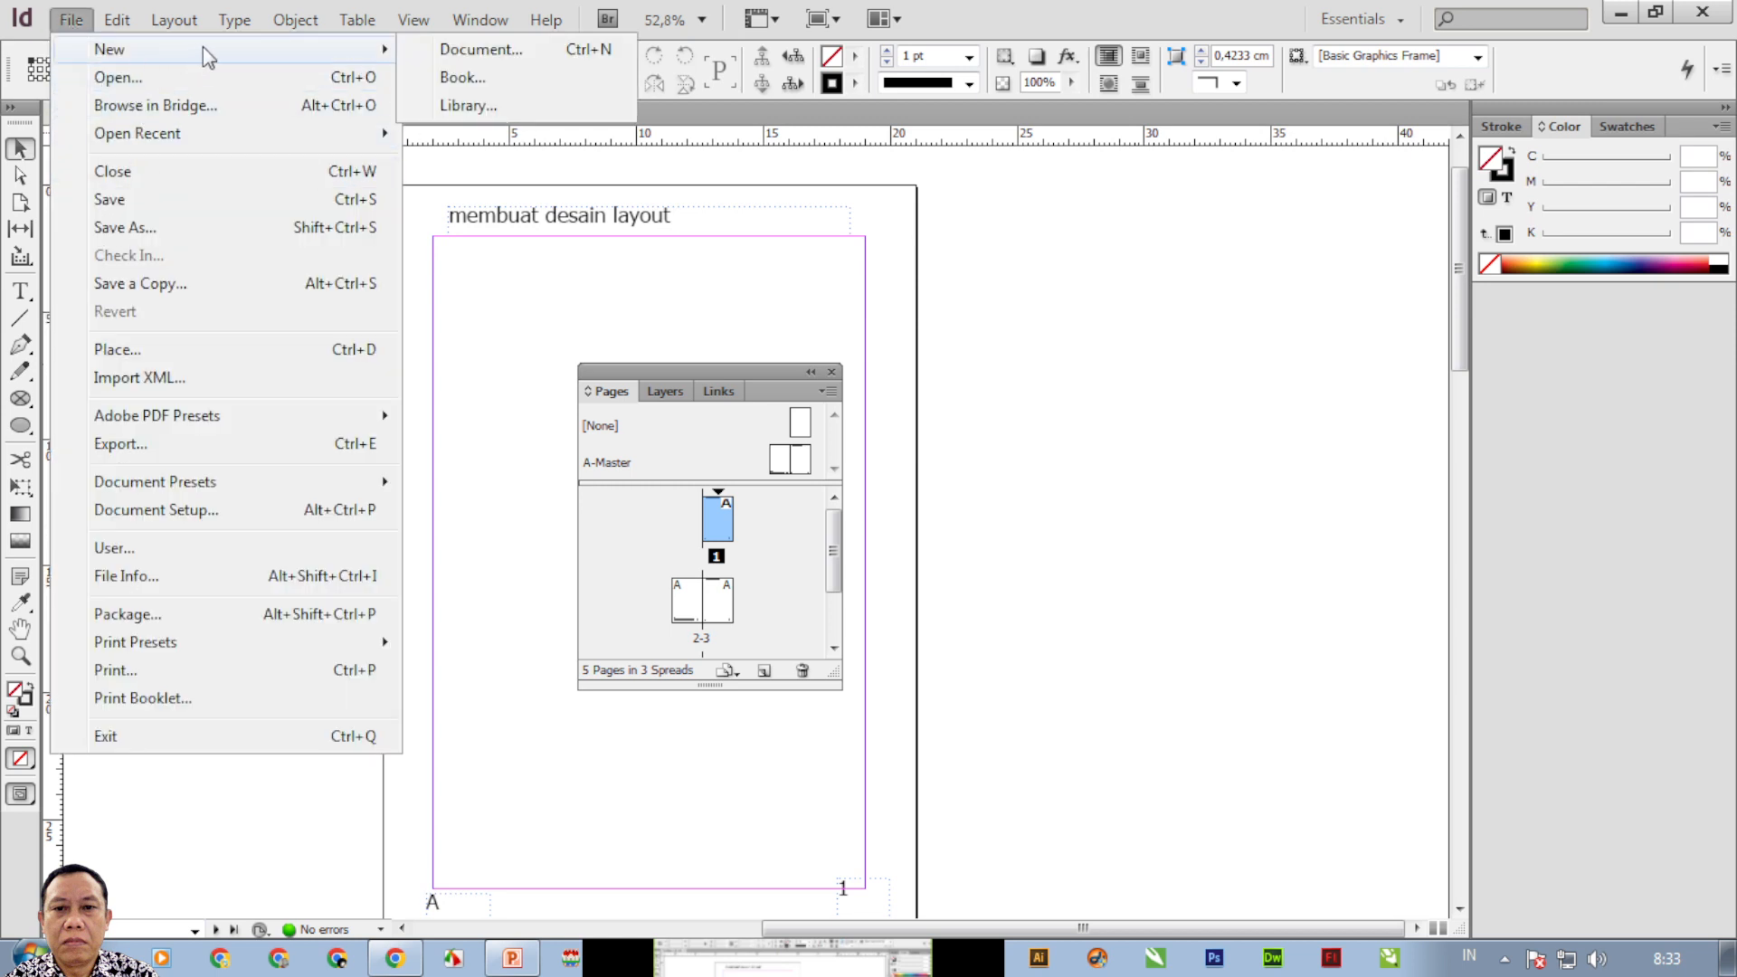
click(457, 50)
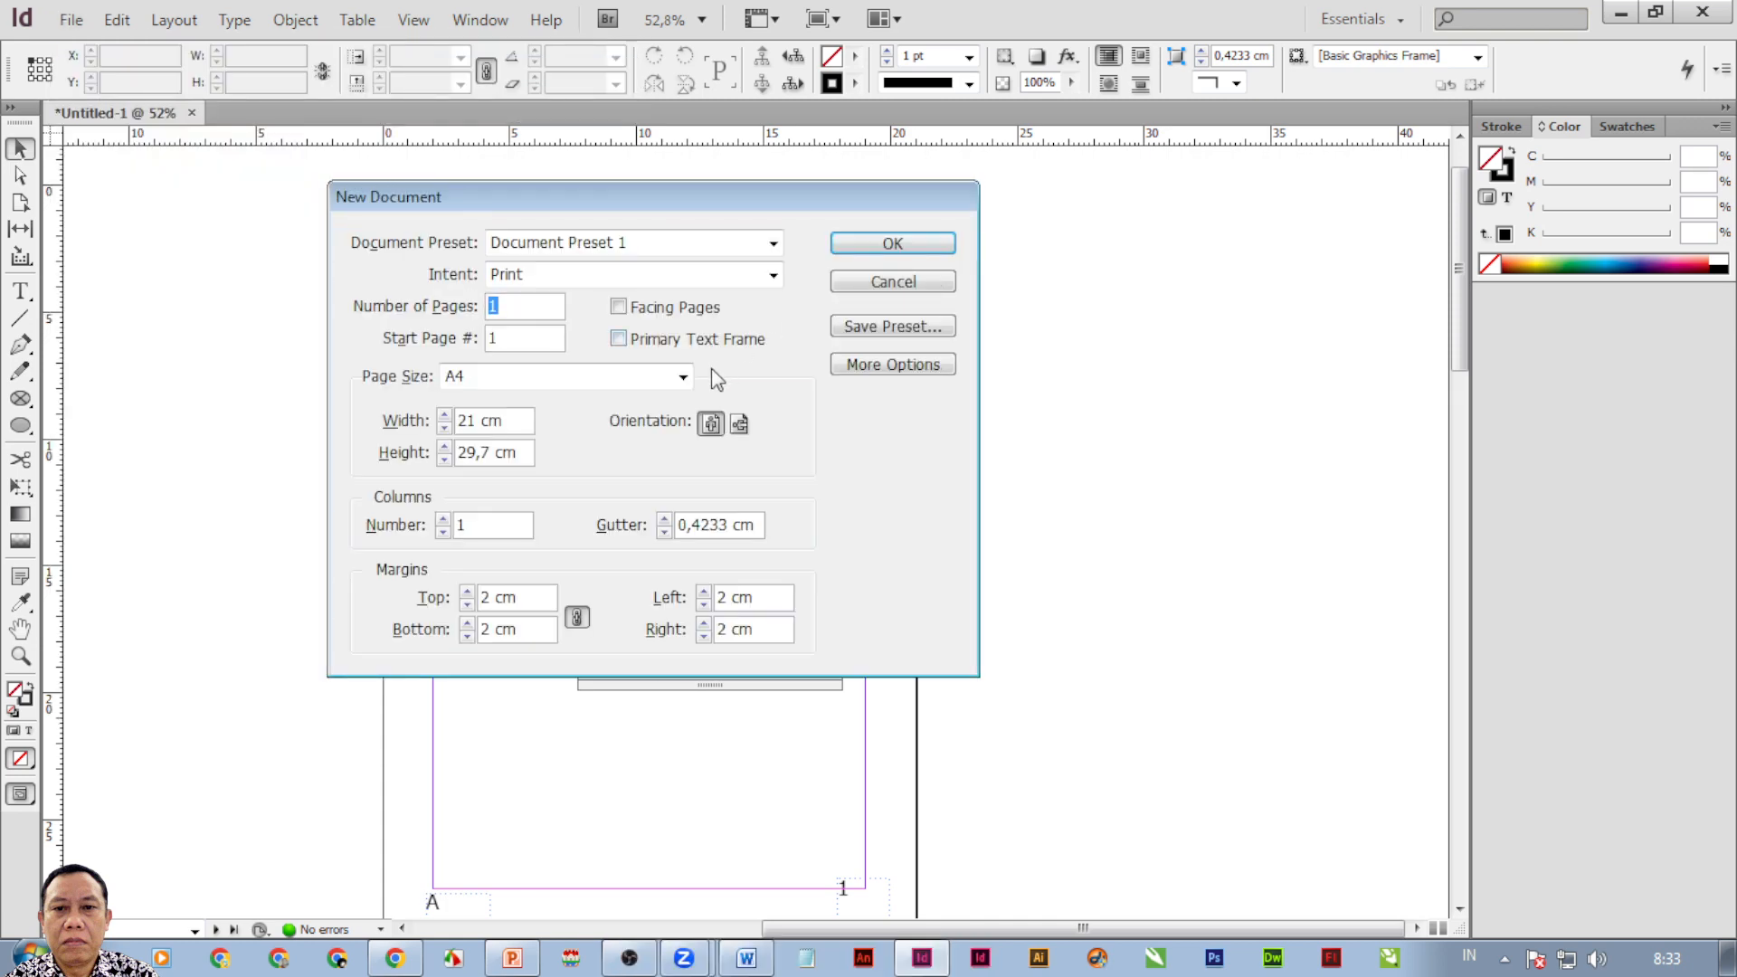
click(739, 425)
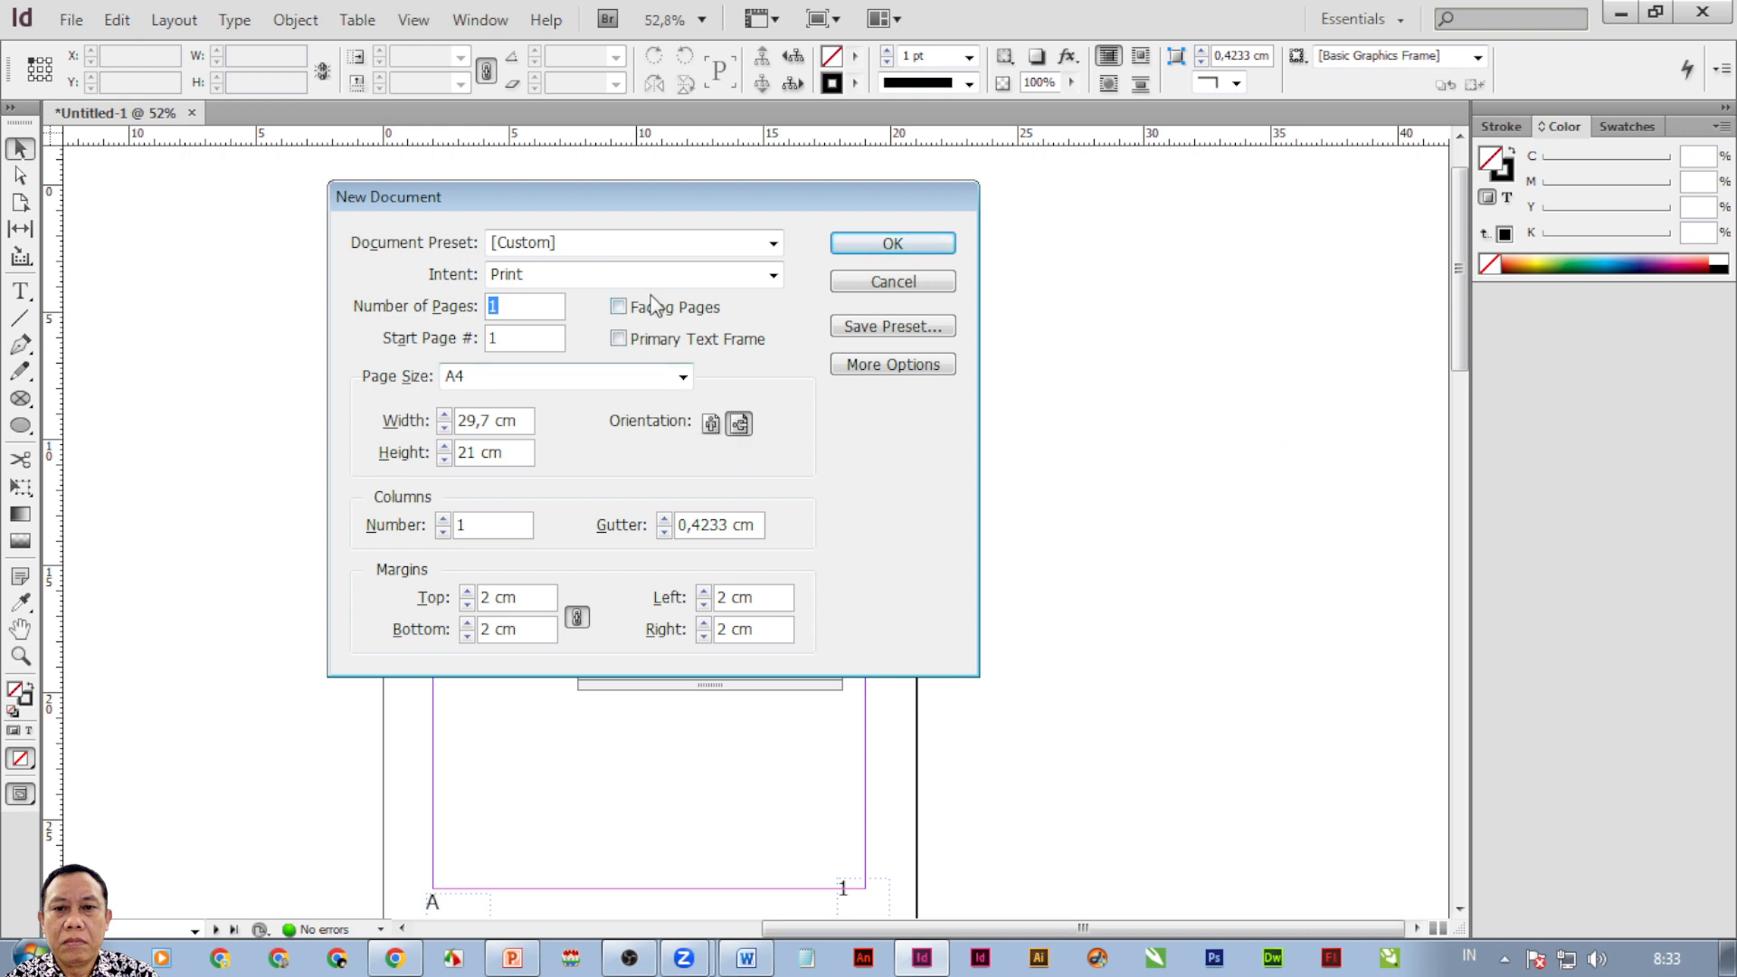
click(683, 379)
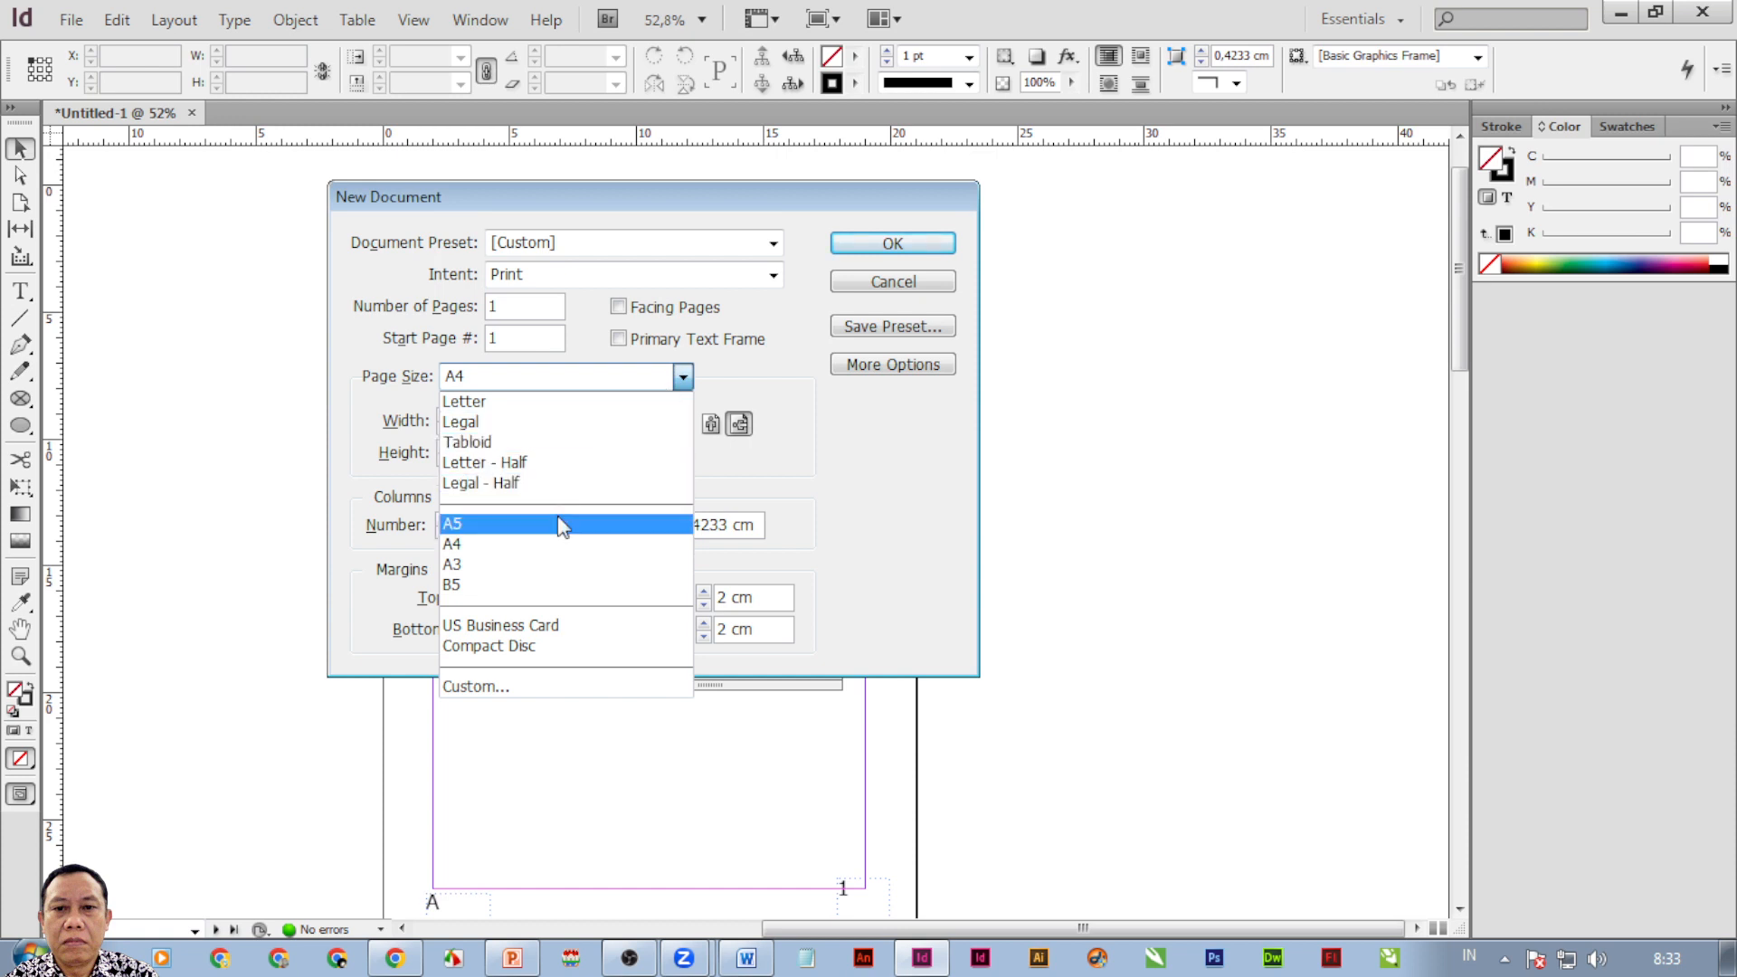
click(566, 566)
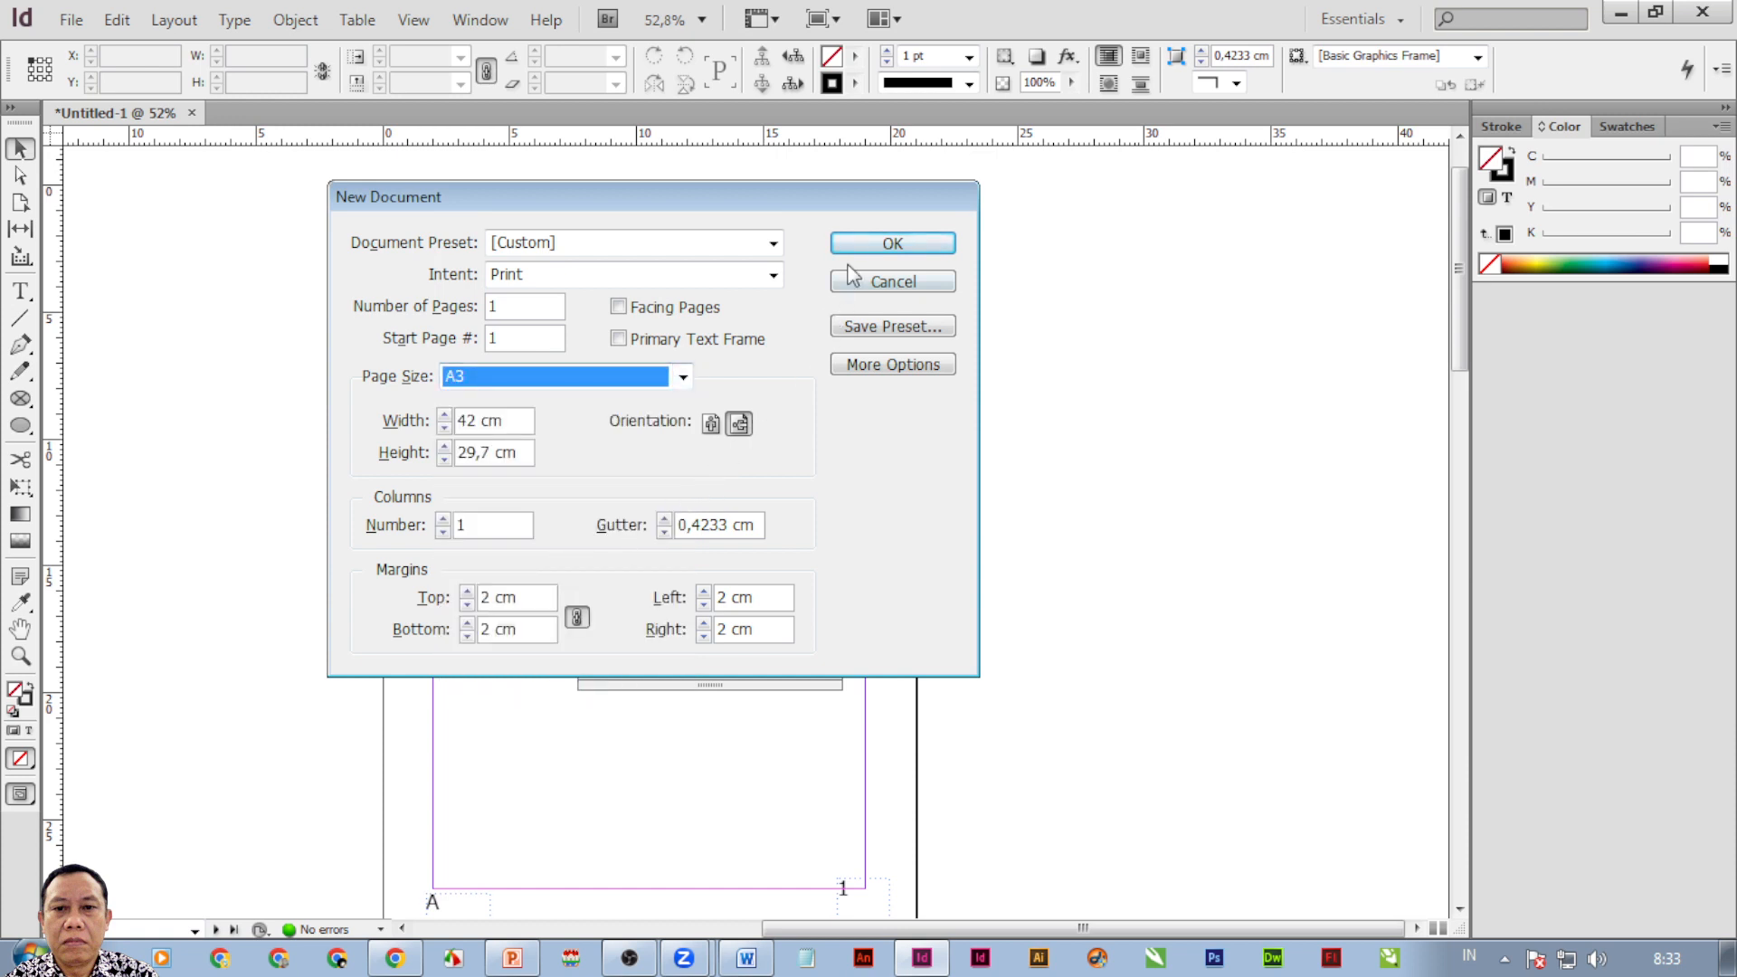
click(892, 242)
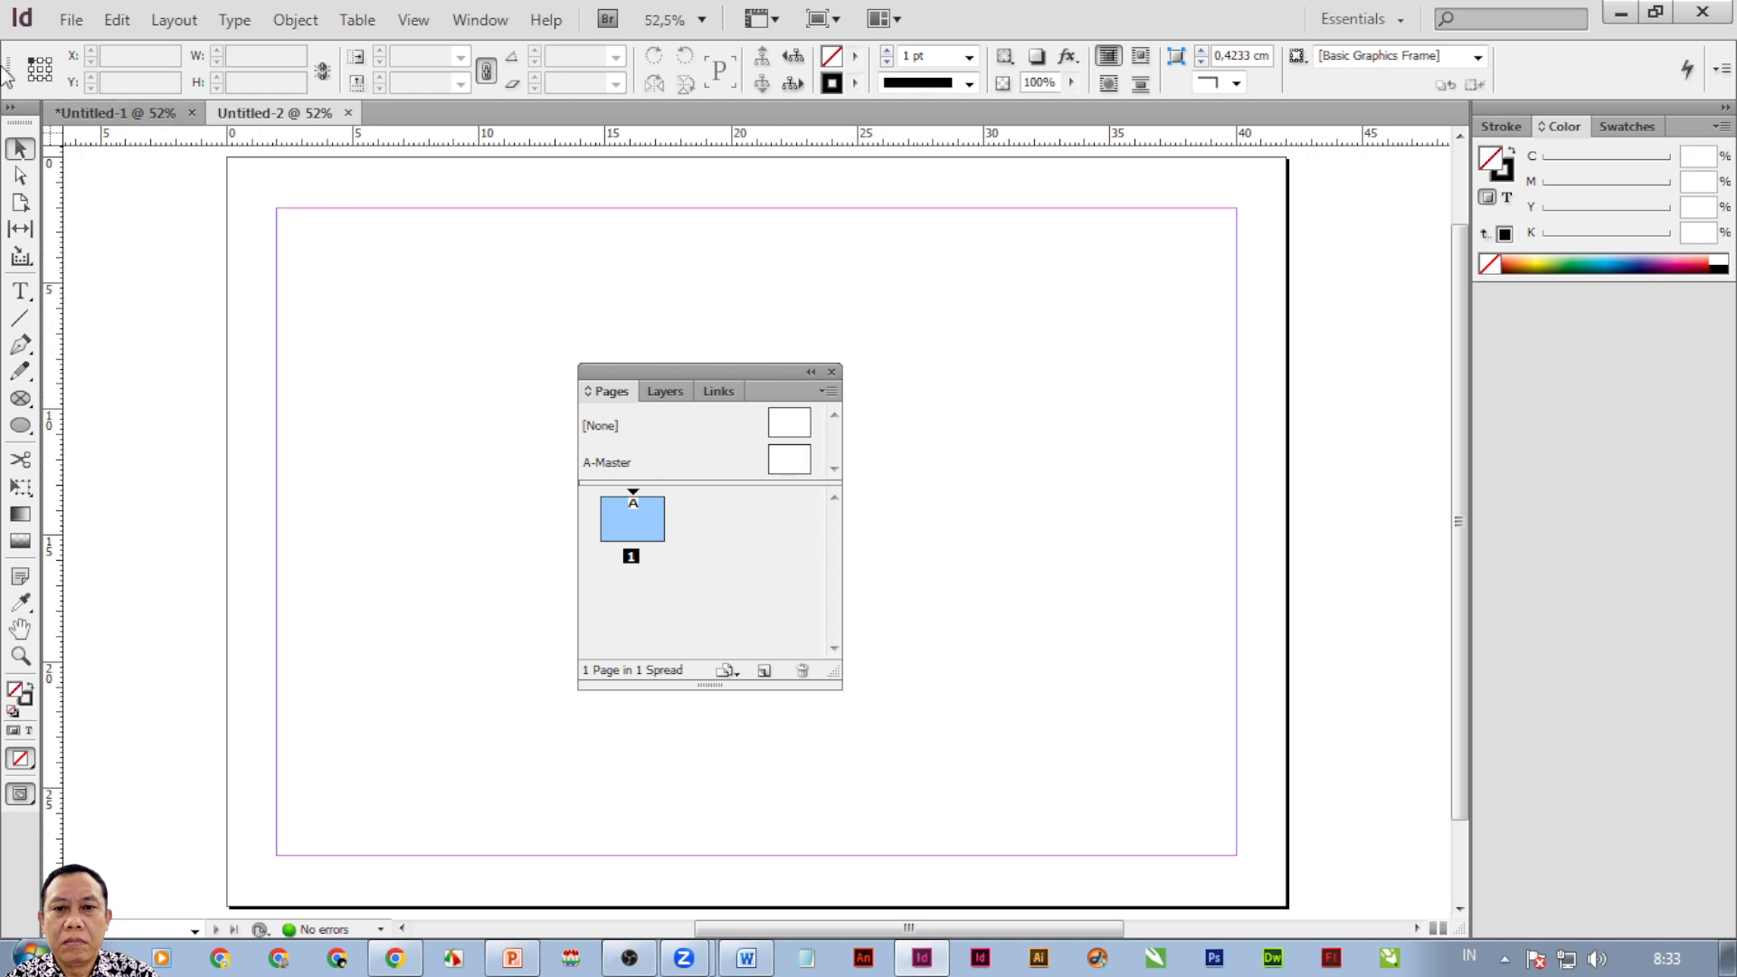
Create another new landscape A4 document with facing pages enabled.
click(66, 21)
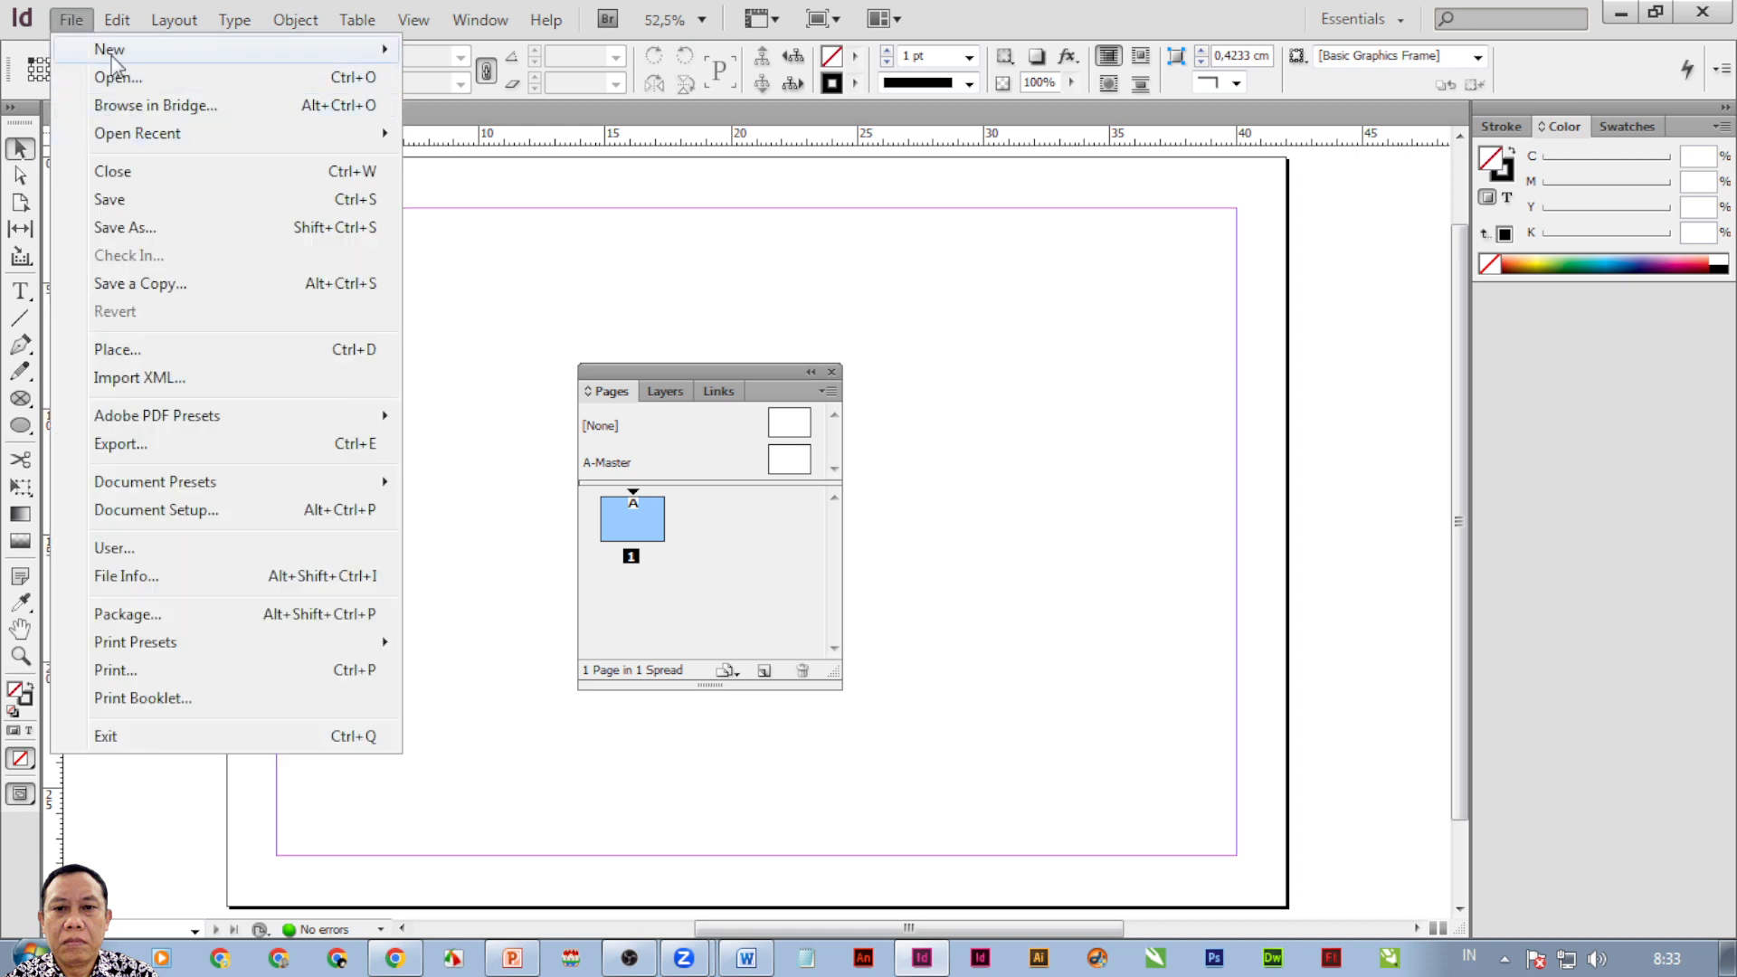
mouse_move(123, 50)
click(501, 56)
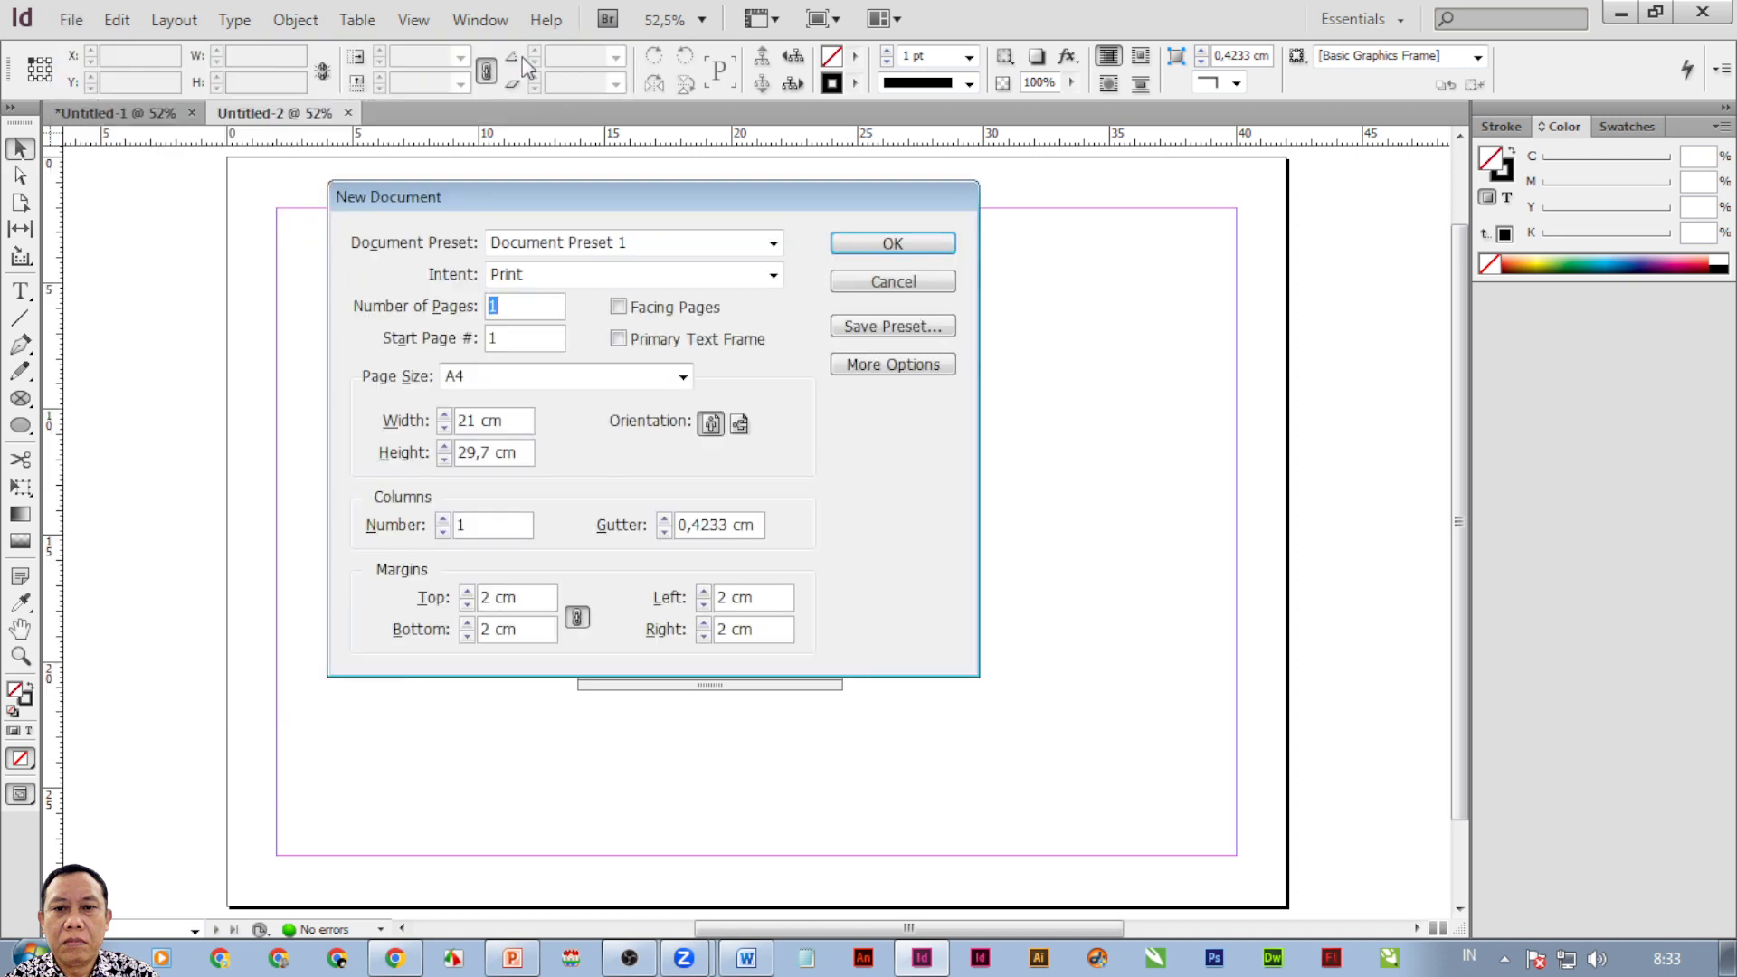
click(674, 312)
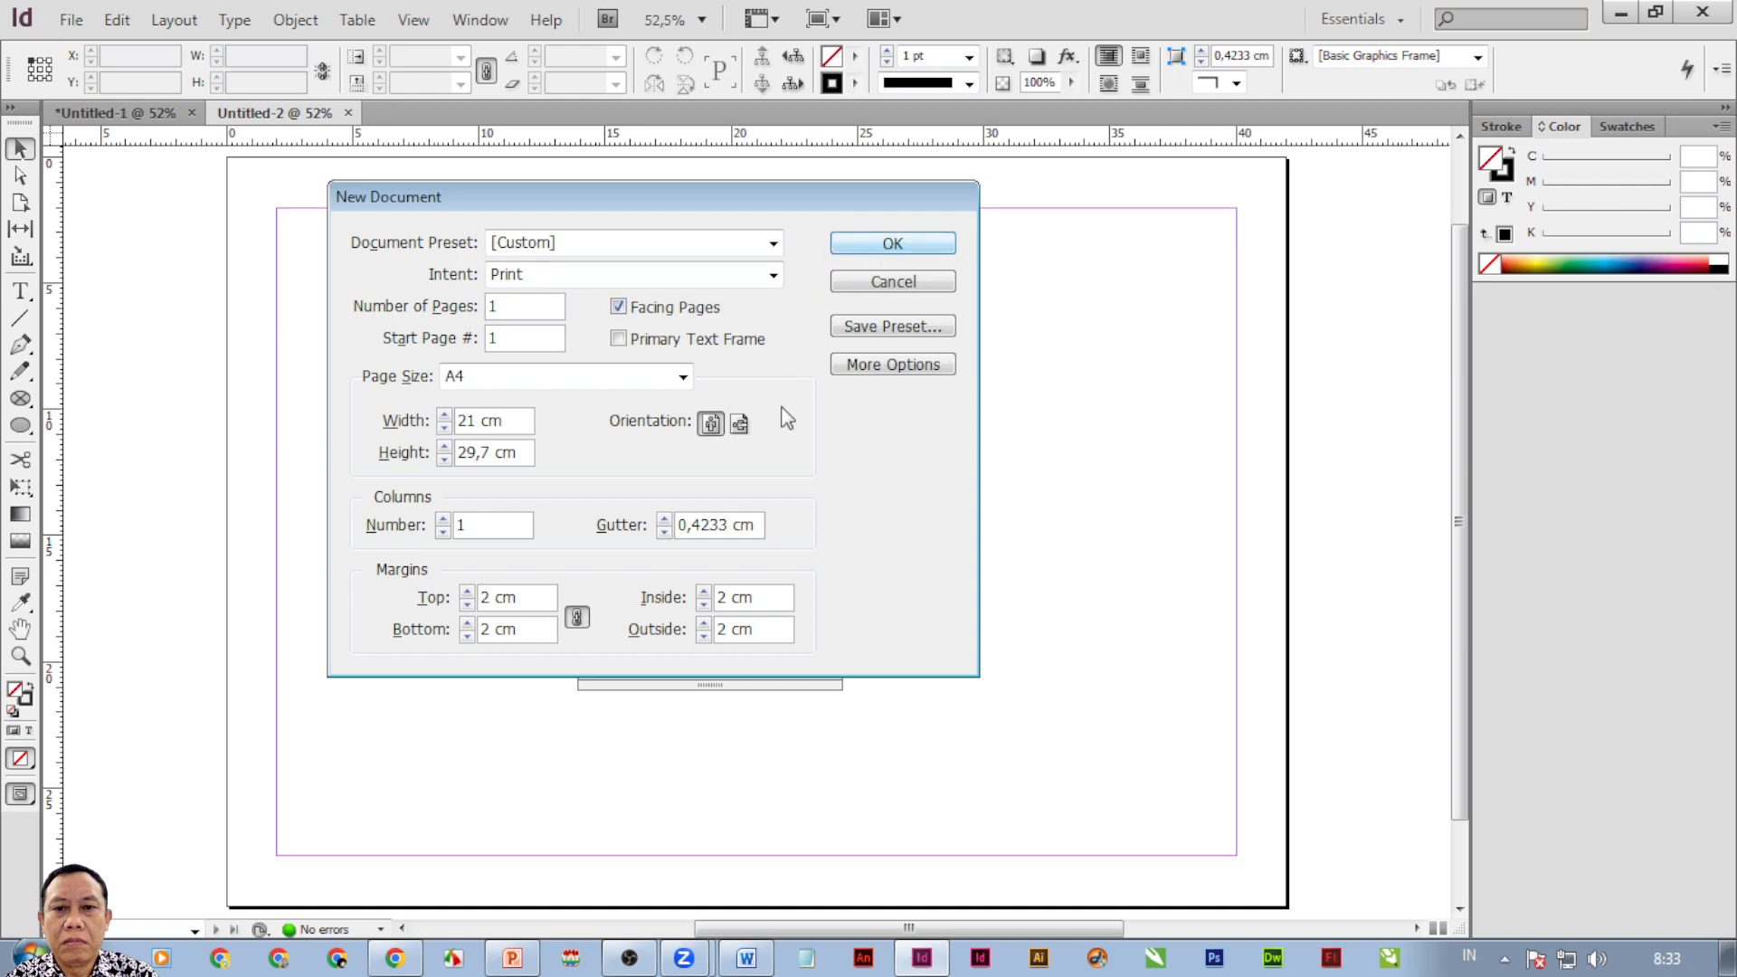
click(740, 425)
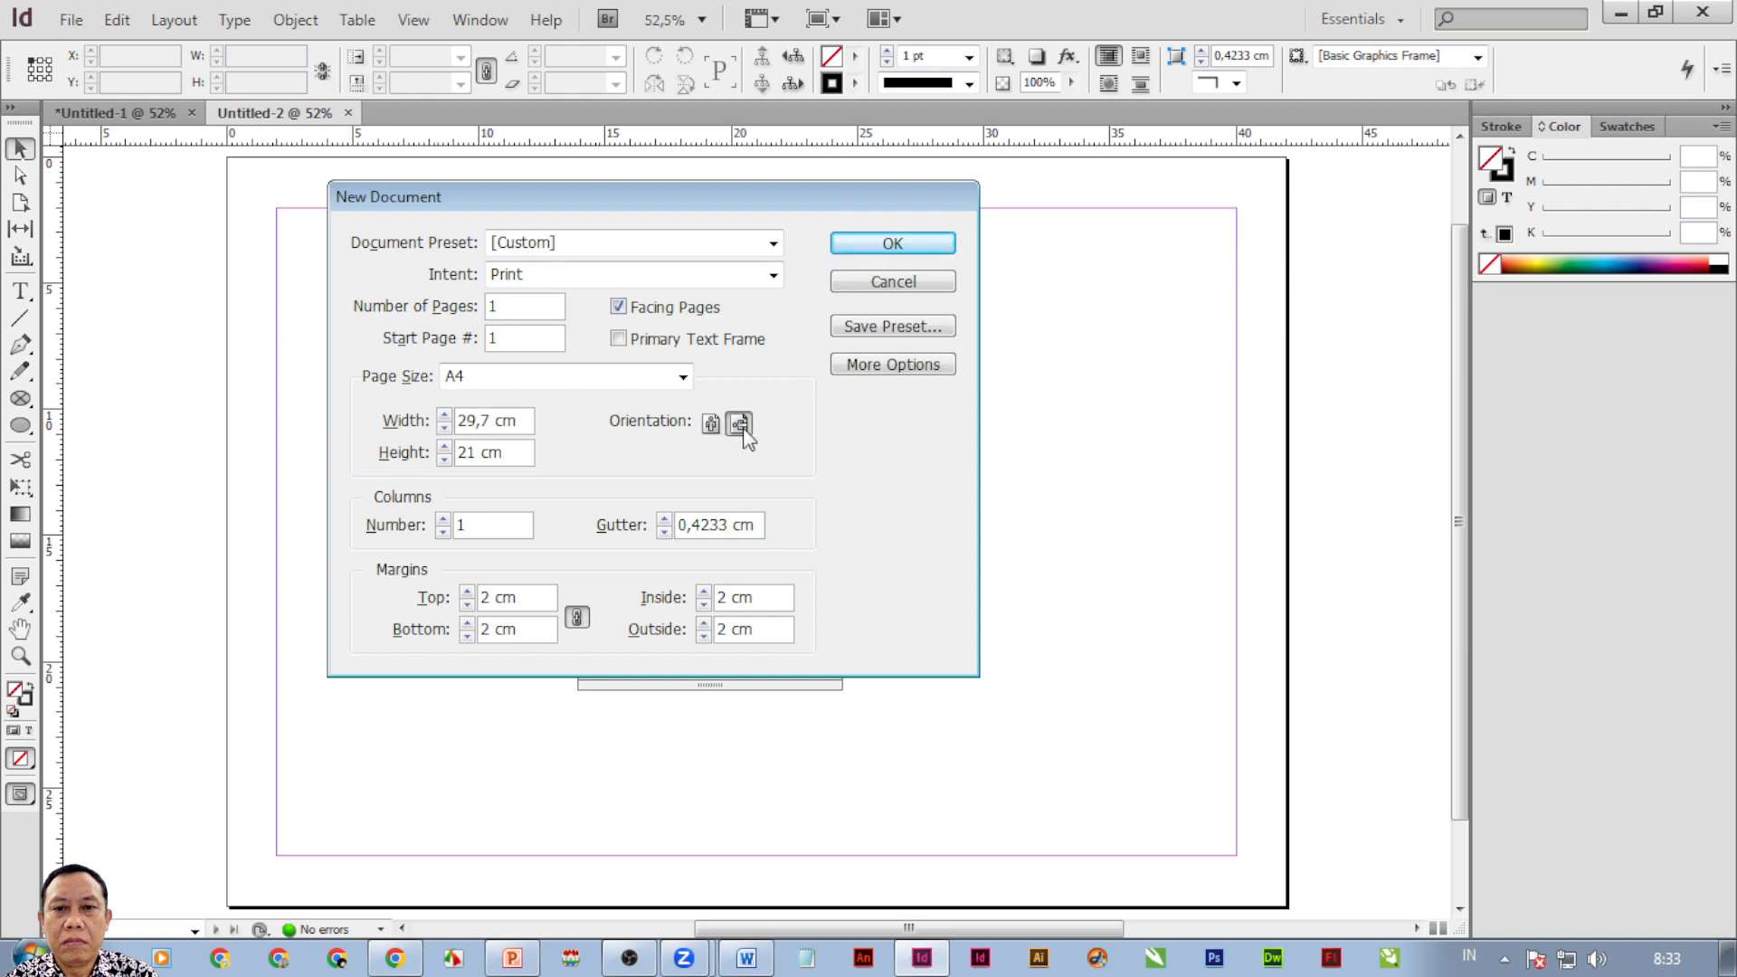
click(856, 244)
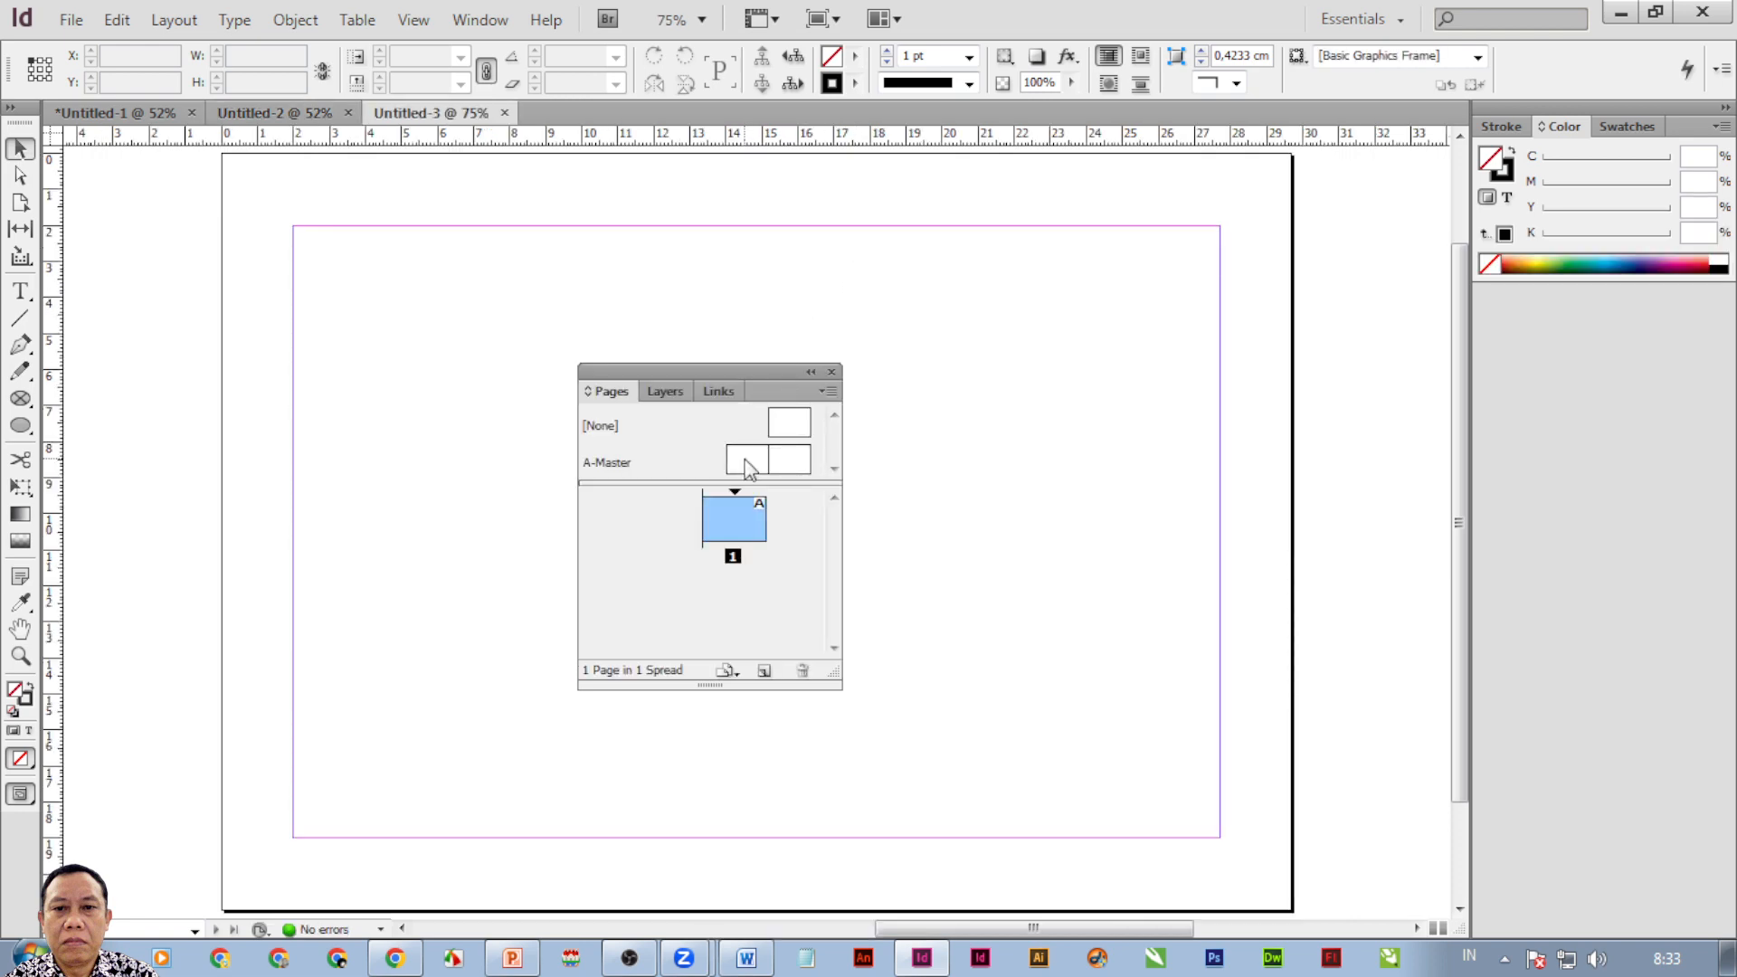
Check the A-Master spread, then return to page 1 of Untitled-3.
double_click(747, 469)
click(803, 466)
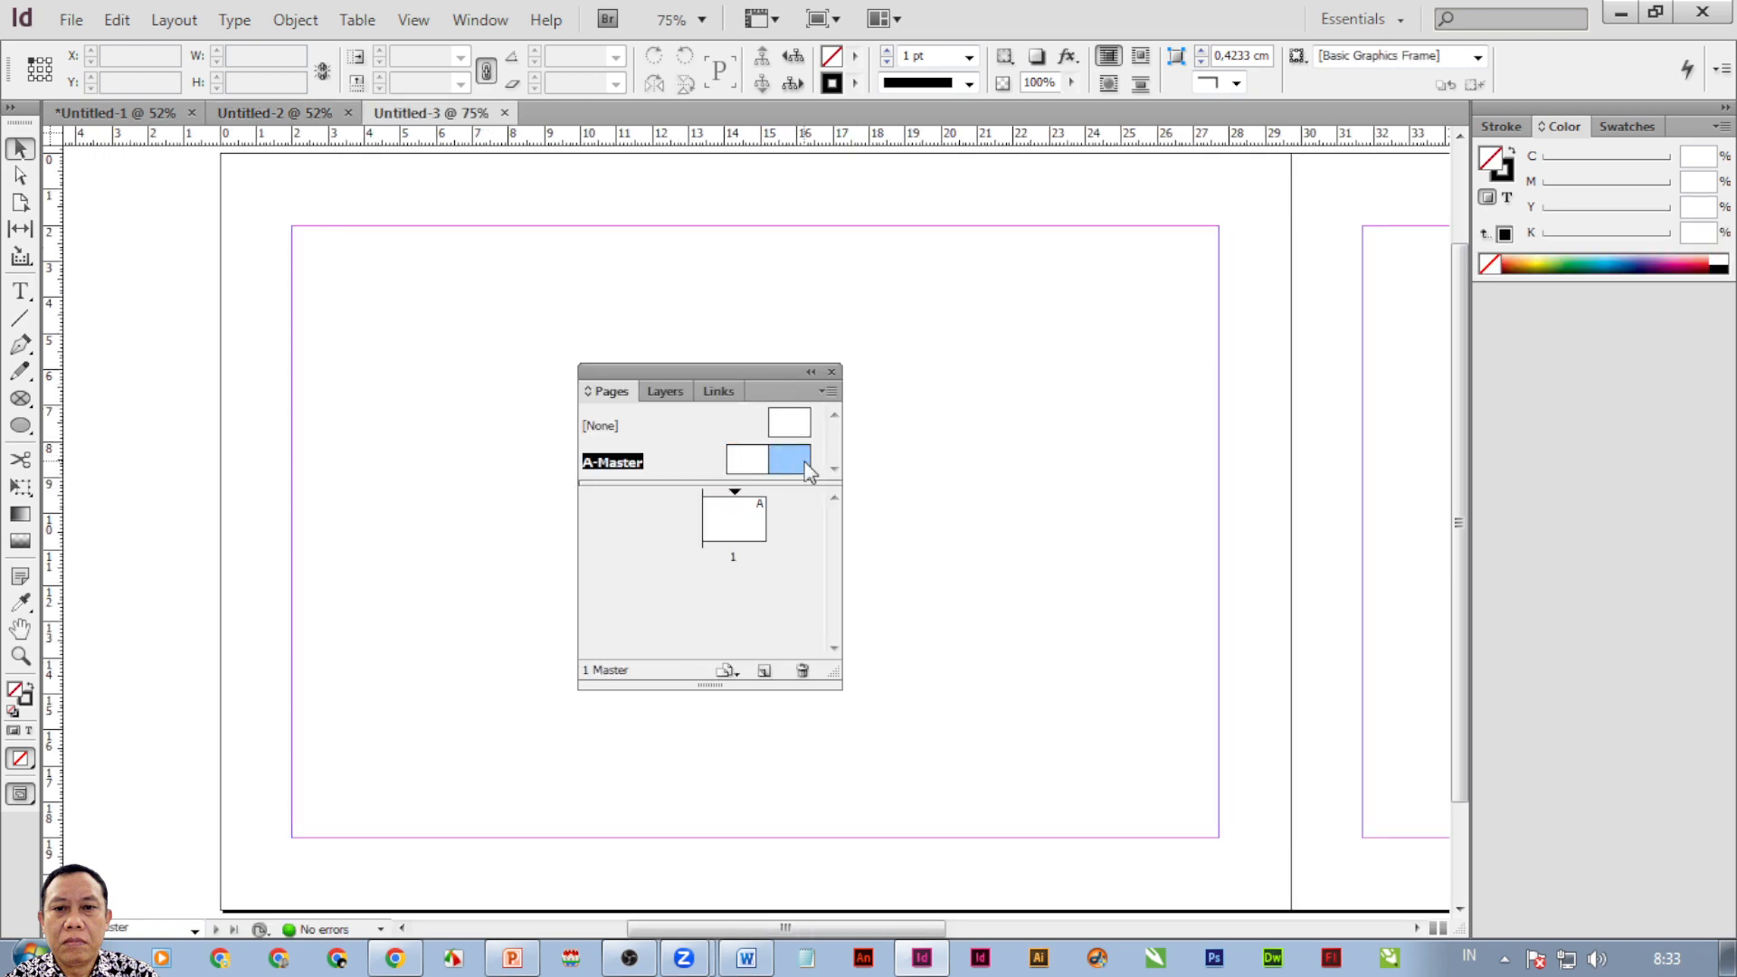
double_click(736, 521)
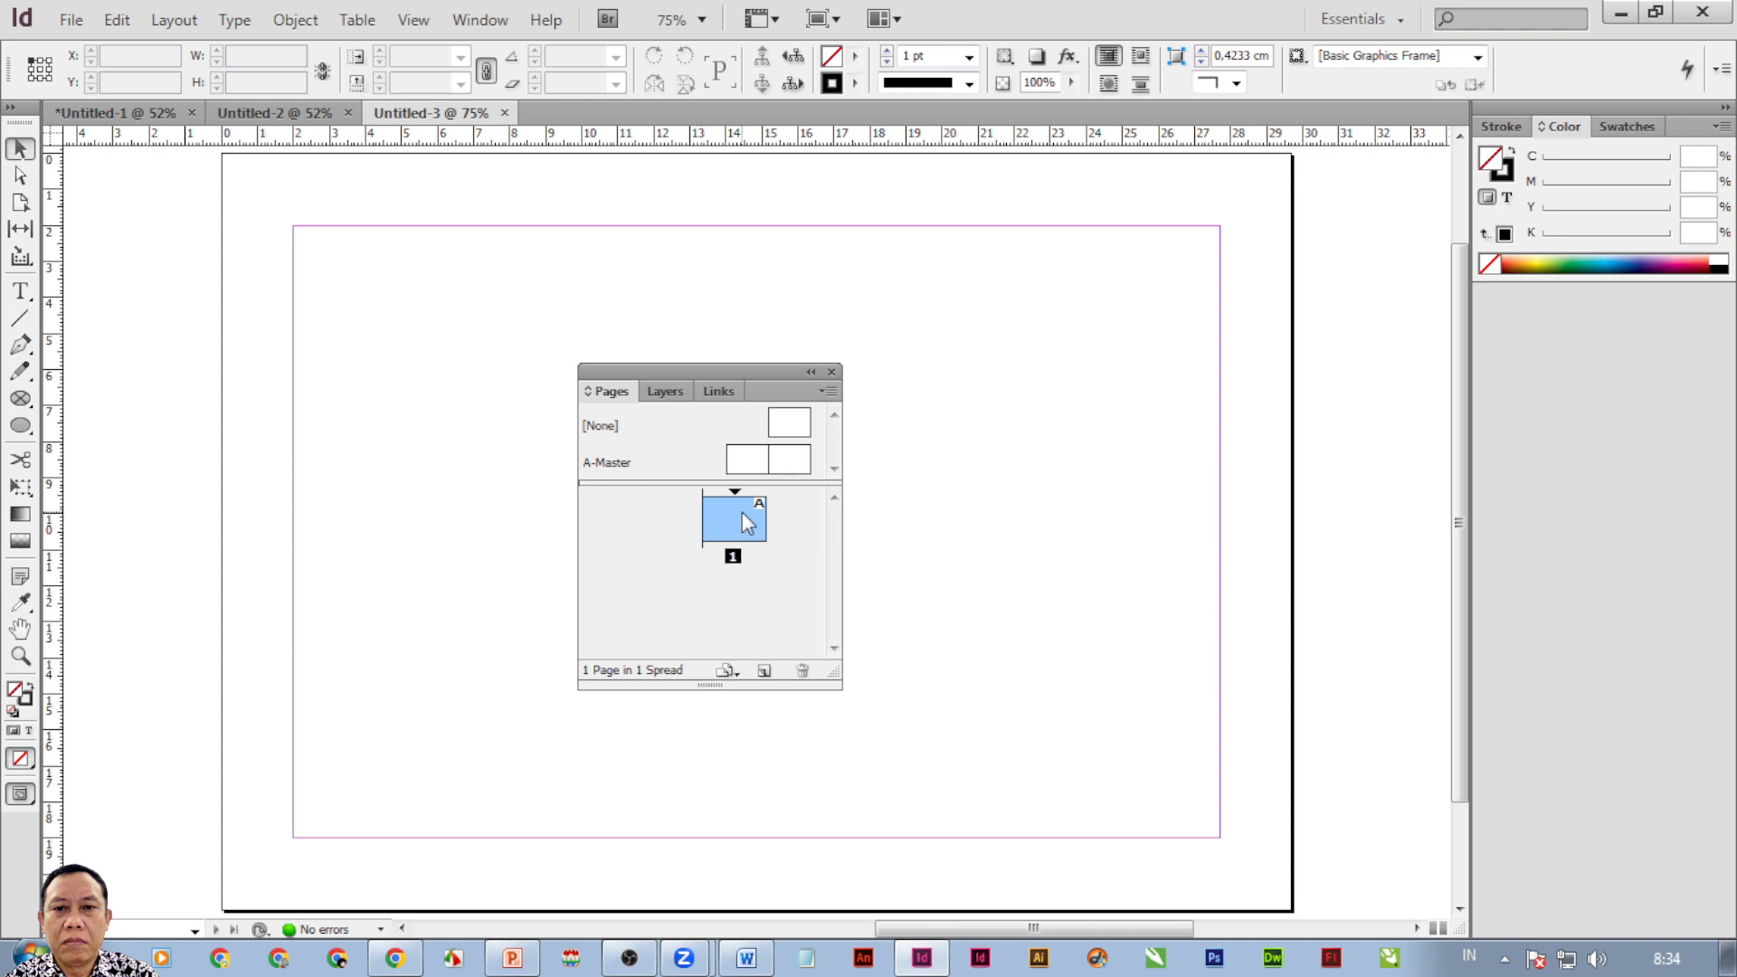
Add two pages to form the 2–3 spread, then switch to the Zoom meeting.
click(764, 671)
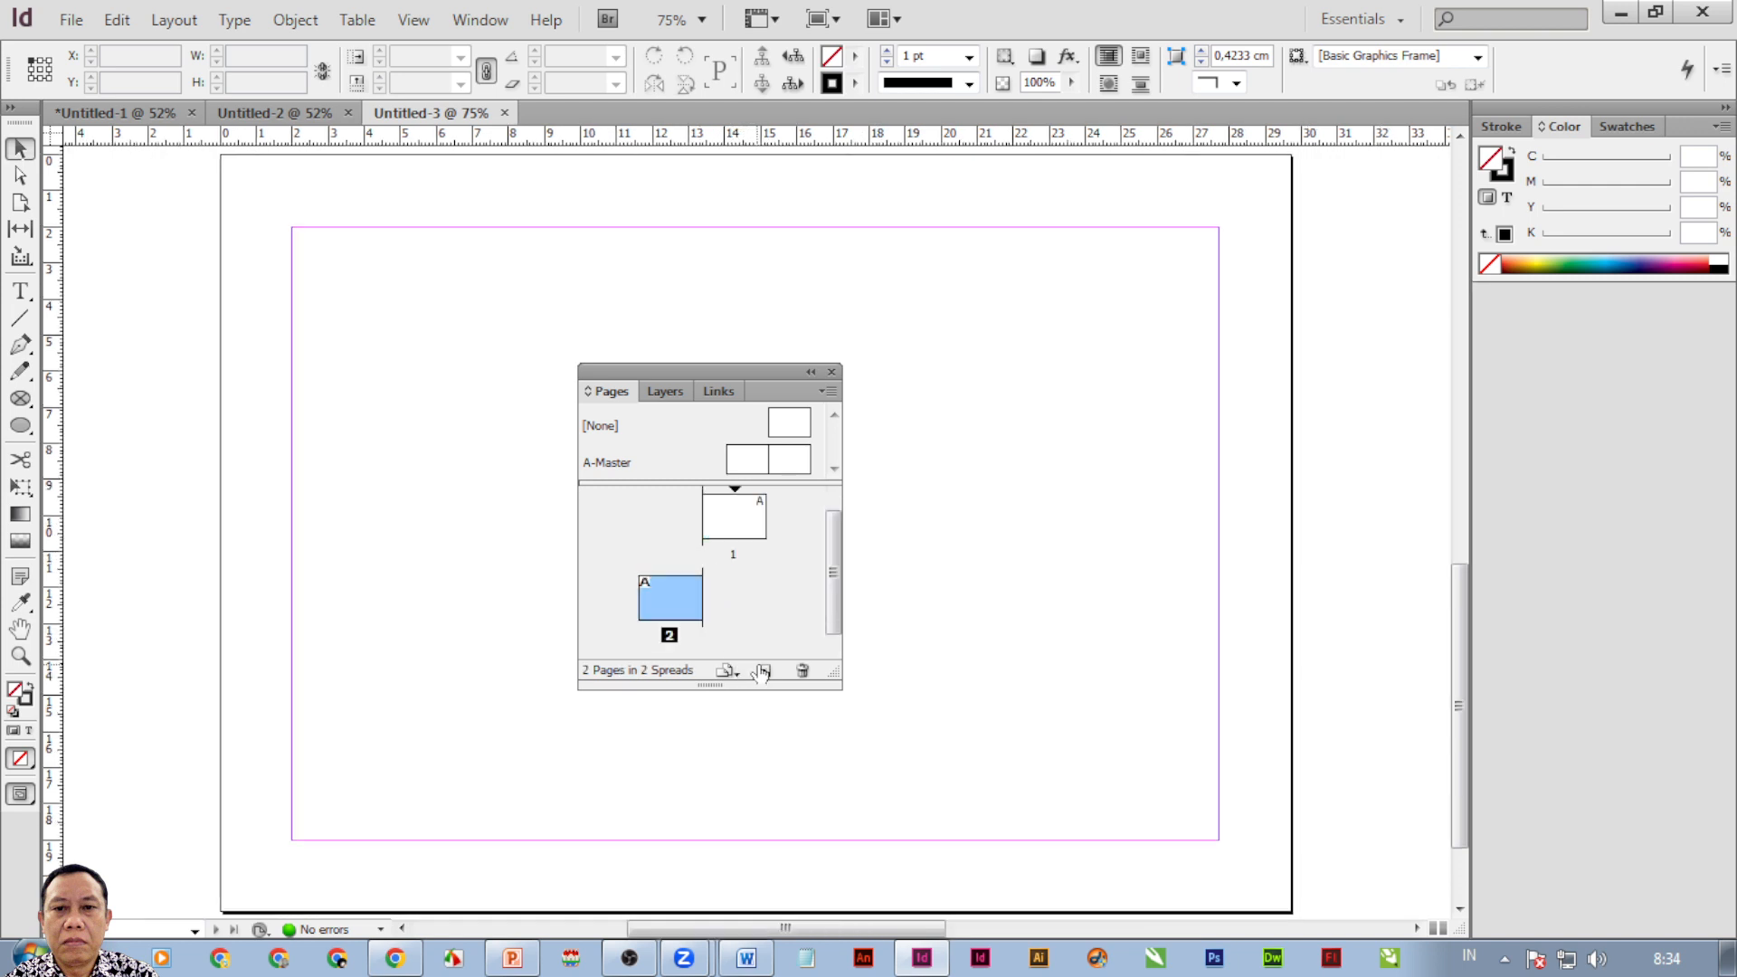
click(764, 670)
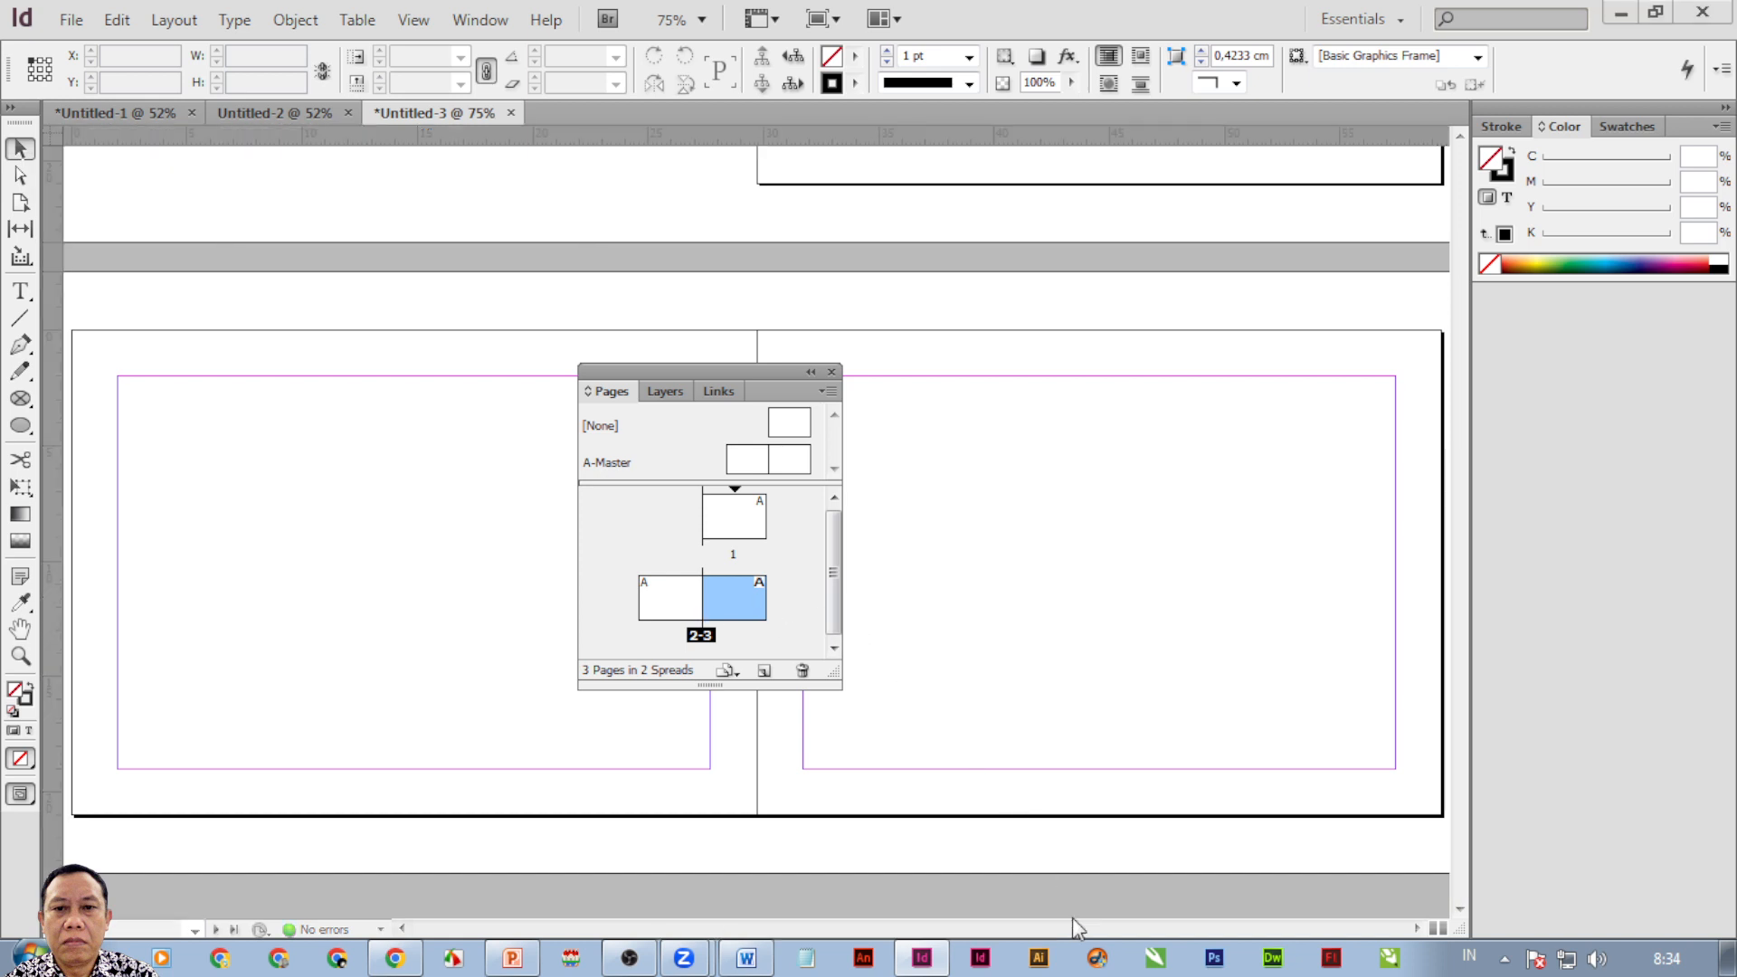
key(alt+Tab)
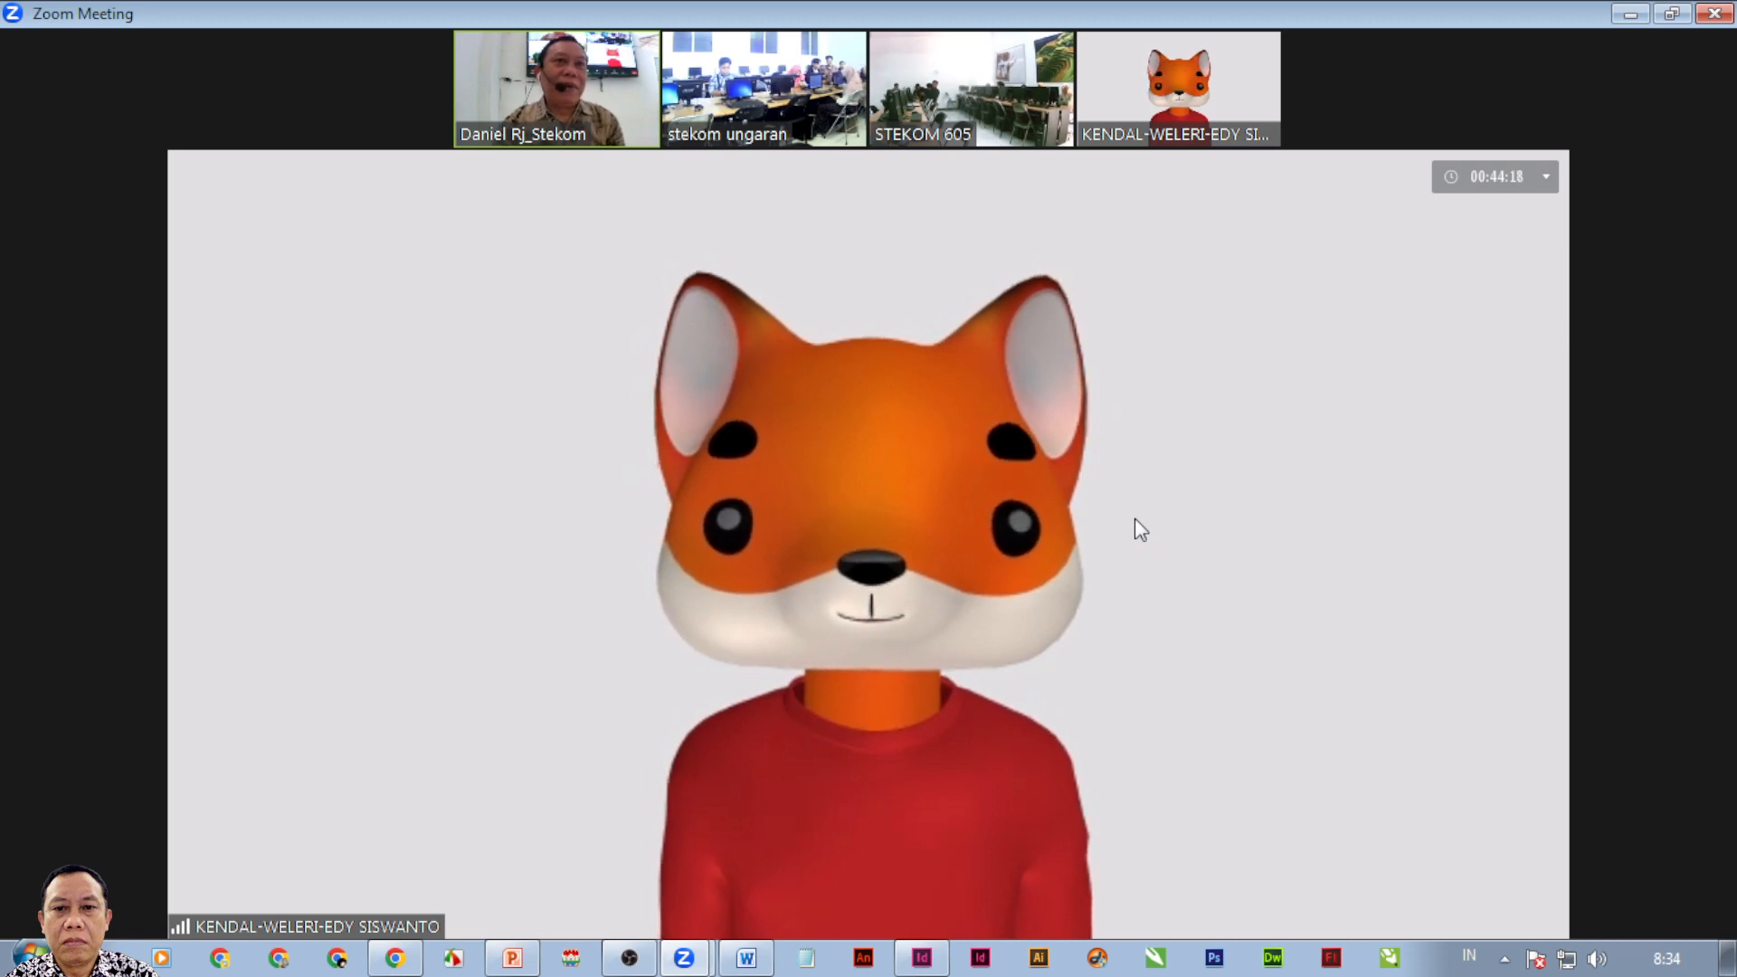
Leave the Zoom meeting and switch the recorder to the OUTRO 'Thanks for Watching' scene.
mouse_move(1109, 456)
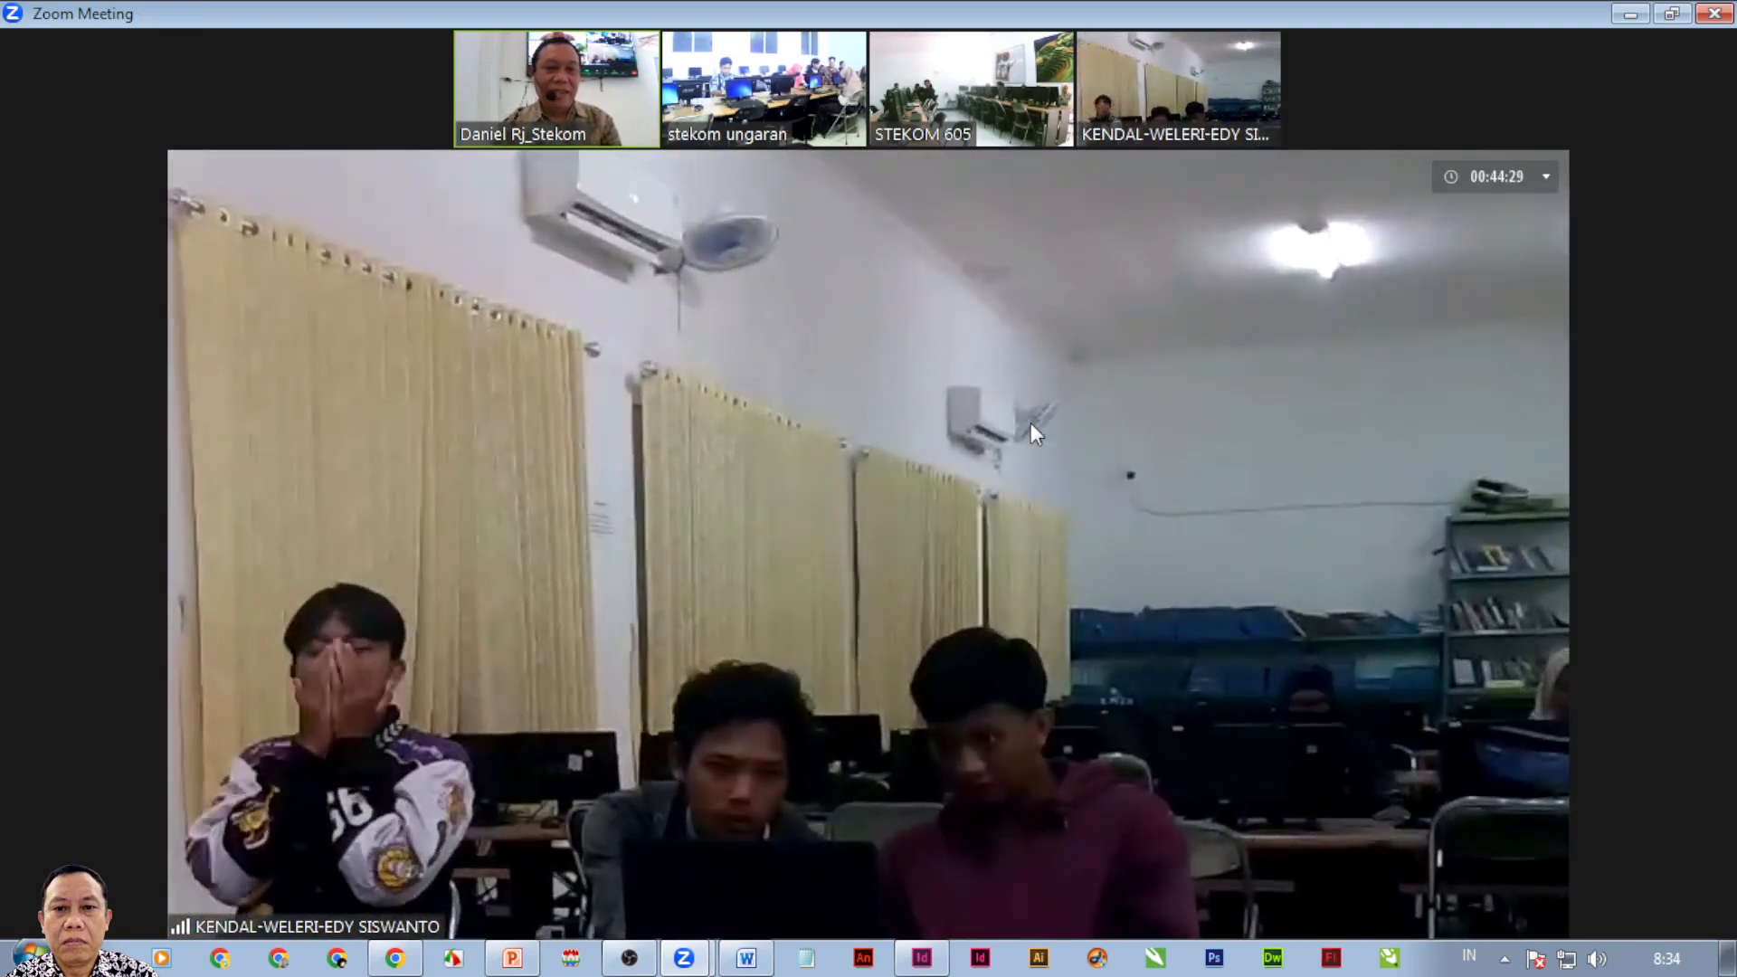
mouse_move(1159, 404)
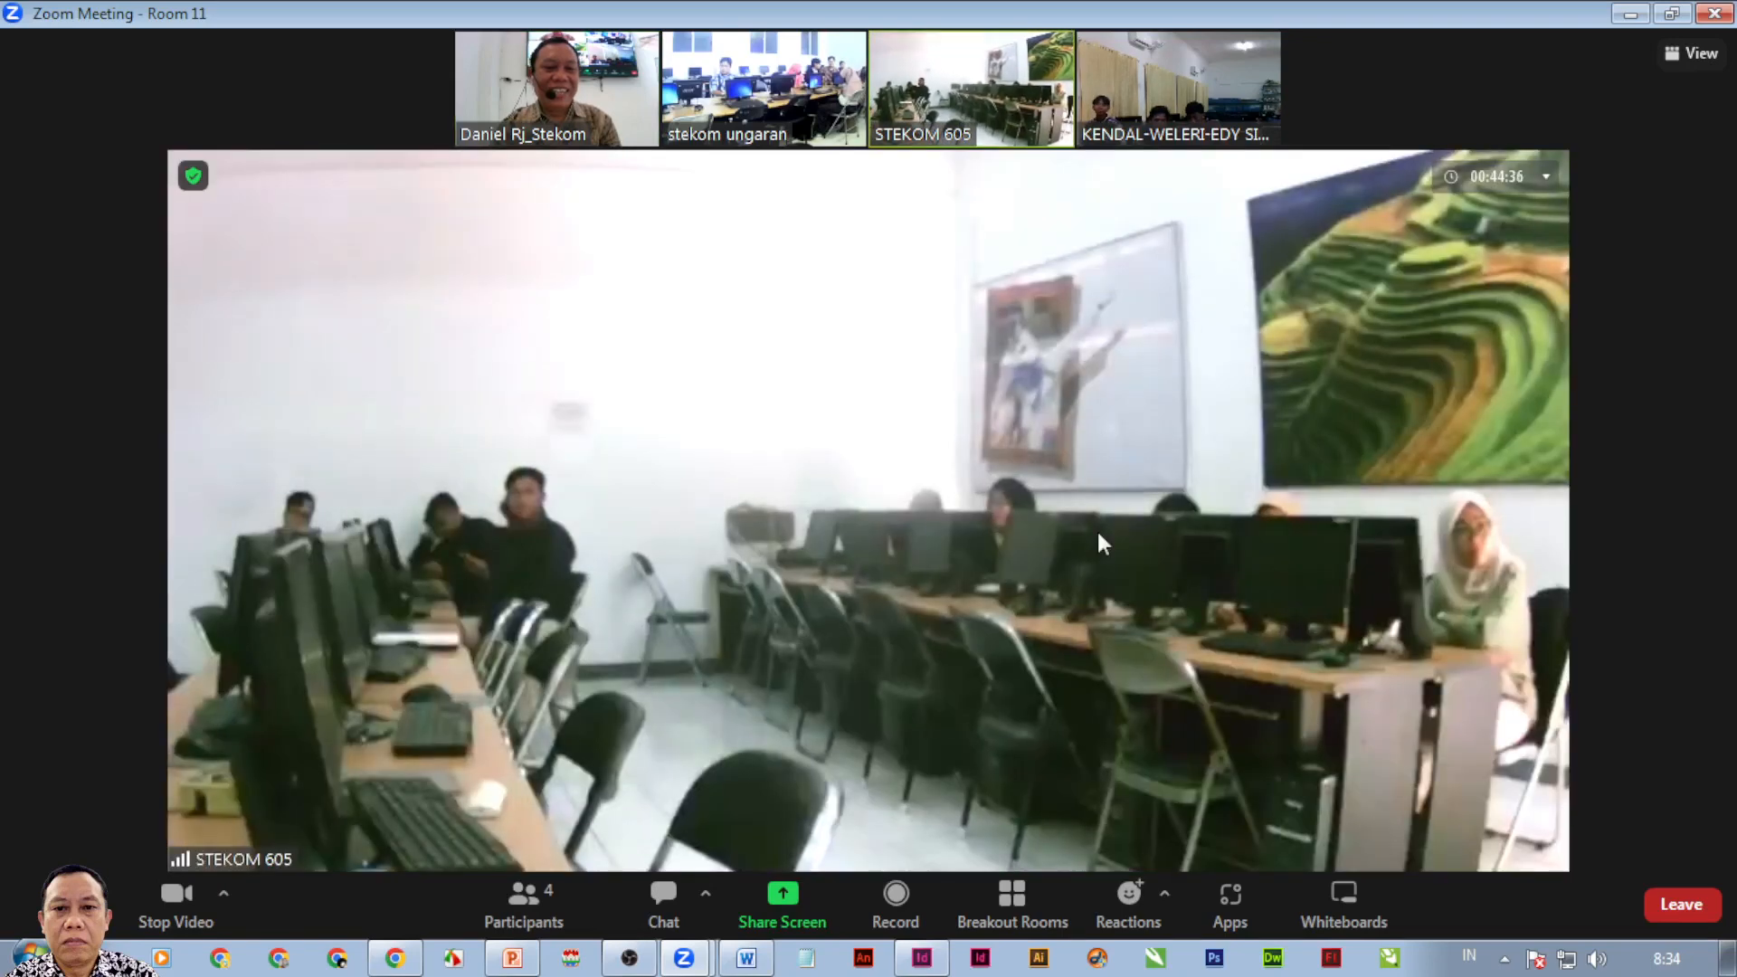
mouse_move(1111, 549)
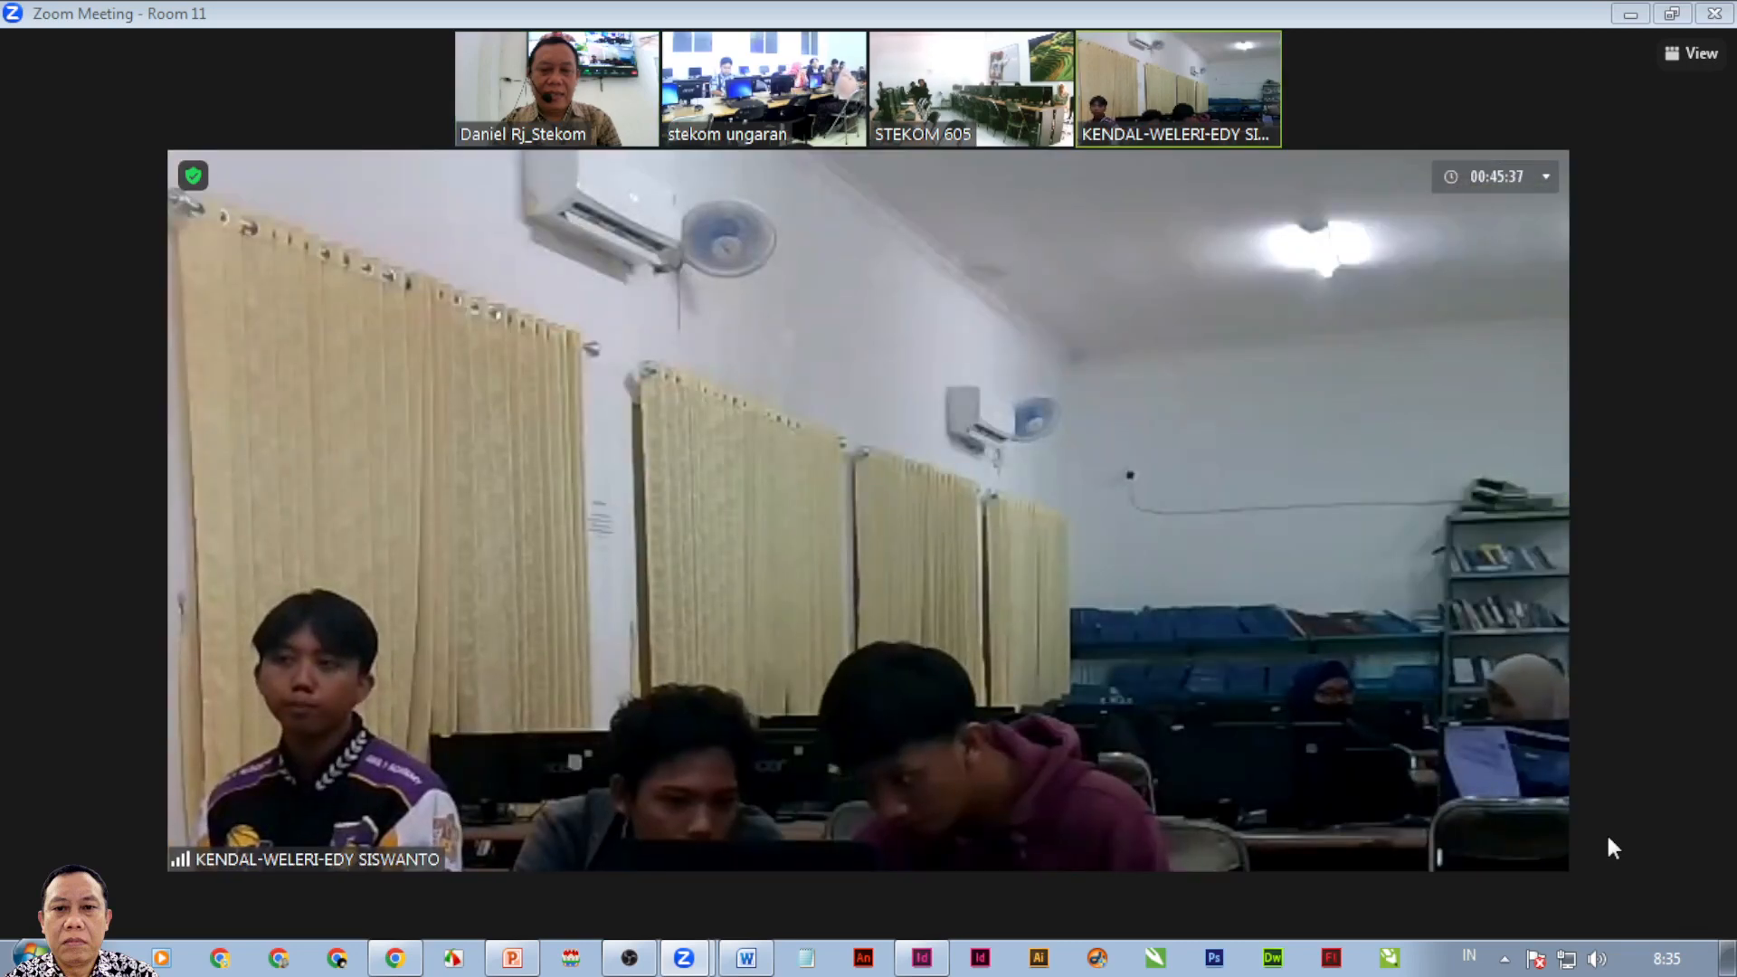
key(alt+Tab)
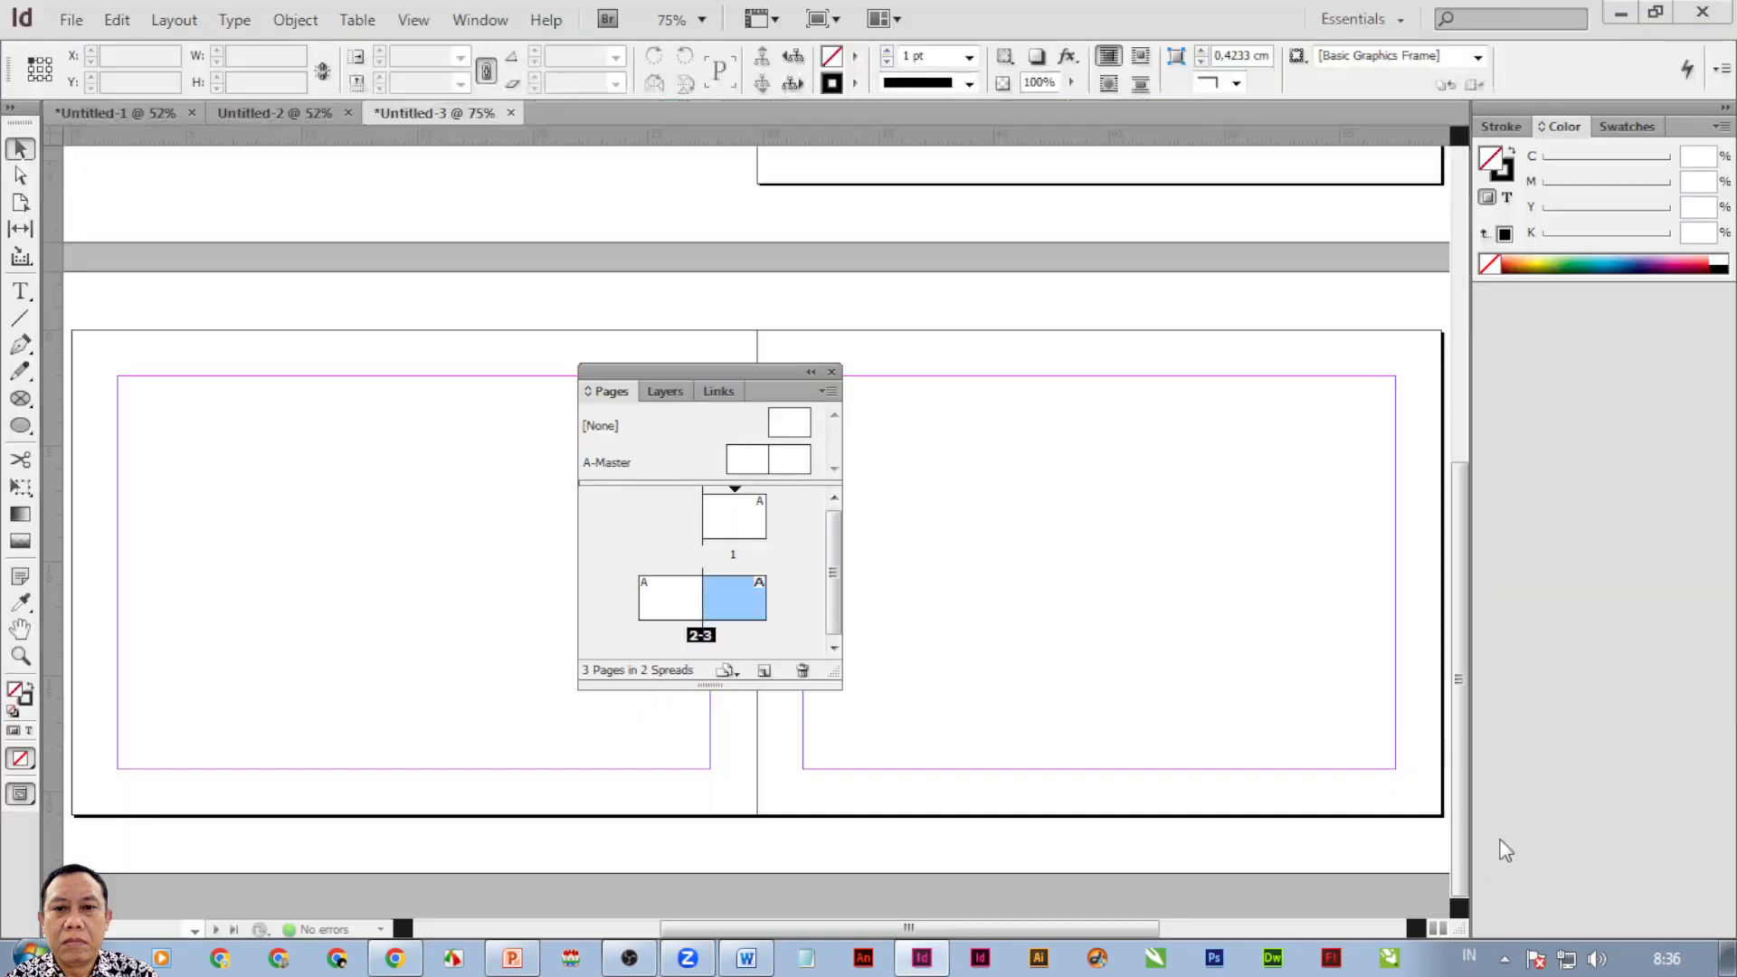
click(627, 961)
click(111, 784)
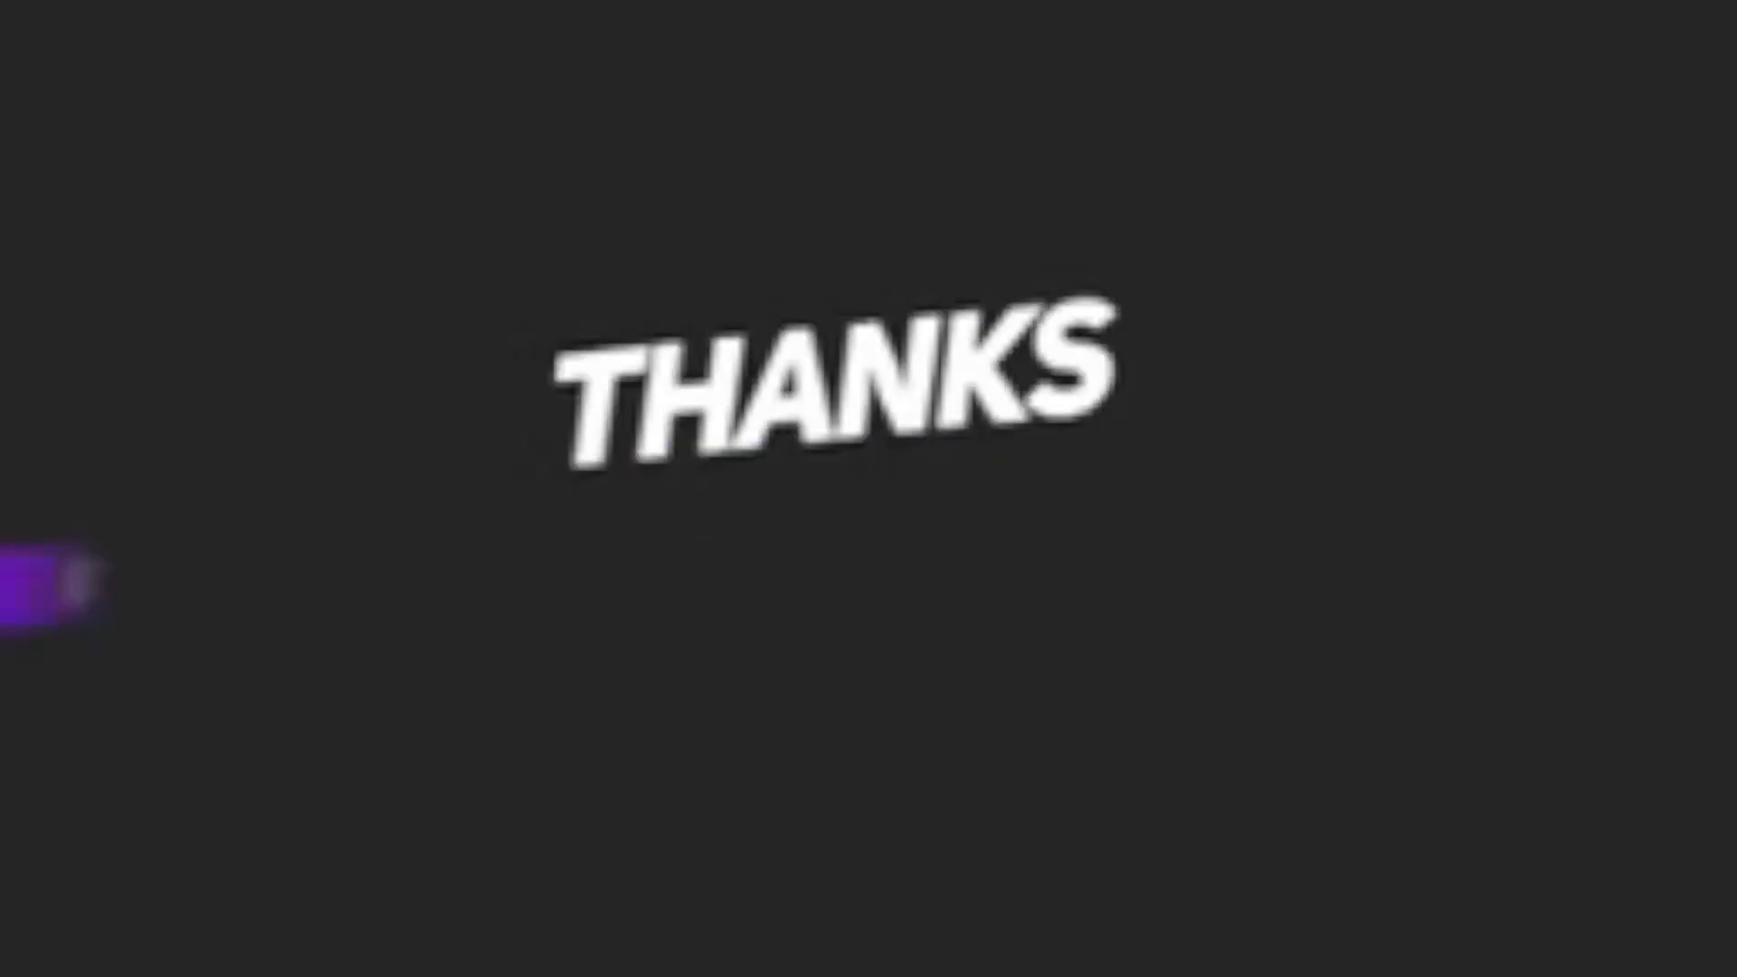